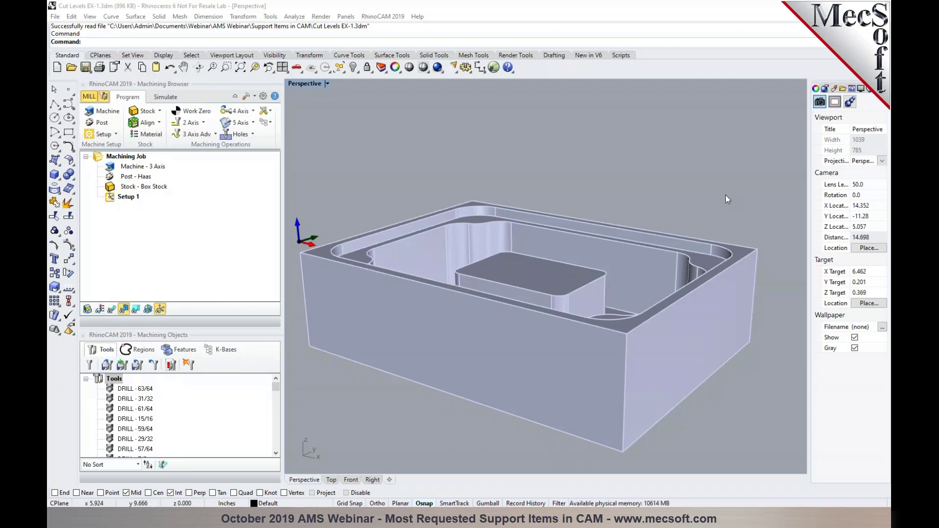
Display the box stock around the part and examine its top against the work origin in the four-view and perspective views
{"action": "right_click_drag", "start_coordinate": [482, 335], "coordinate": [492, 352]}
{"action": "left_click_drag", "start_coordinate": [489, 281], "coordinate": [499, 291]}
{"action": "right_click_drag", "start_coordinate": [498, 292], "coordinate": [511, 278]}
{"action": "left_click", "coordinate": [126, 188]}
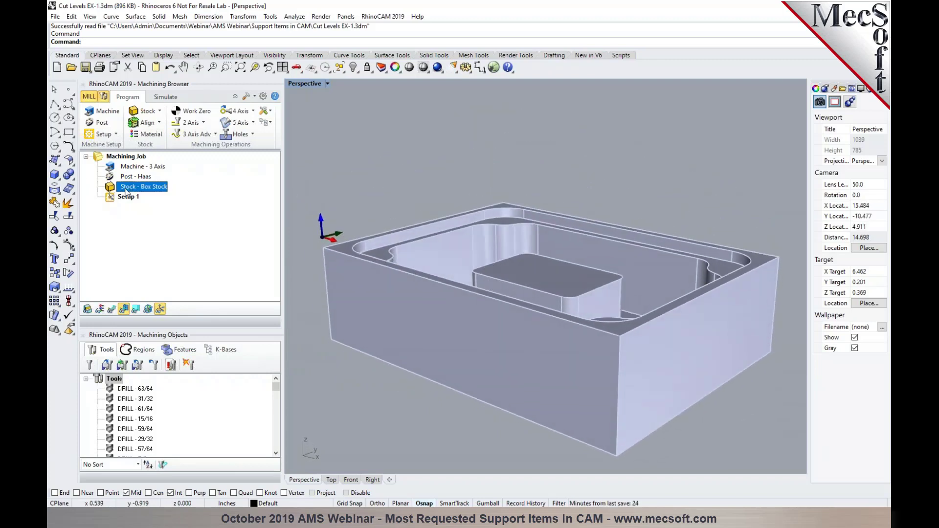
{"action": "left_click", "coordinate": [87, 309]}
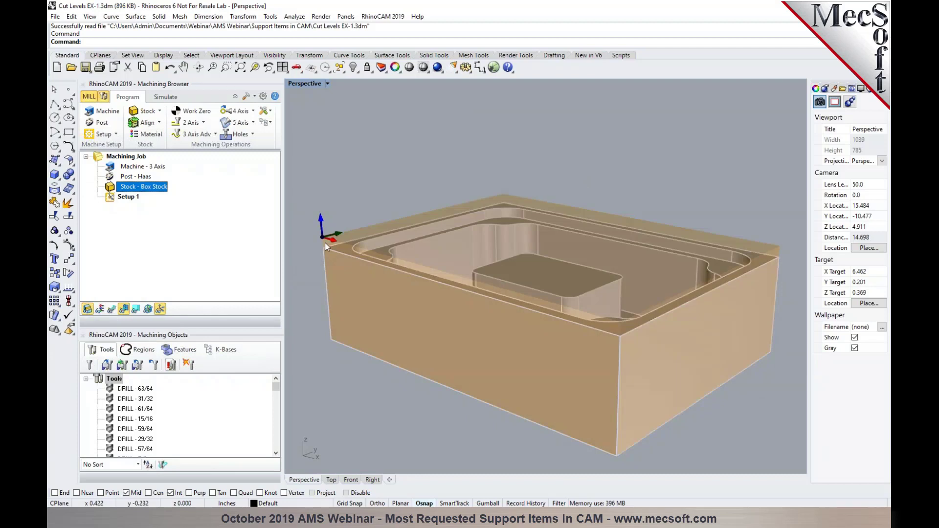
{"action": "left_click", "coordinate": [282, 67]}
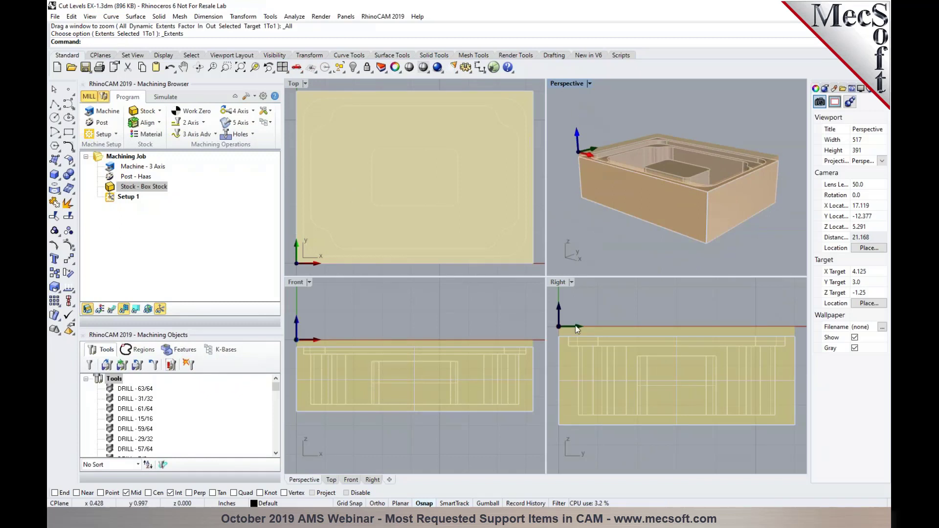
{"action": "double_click", "coordinate": [571, 84]}
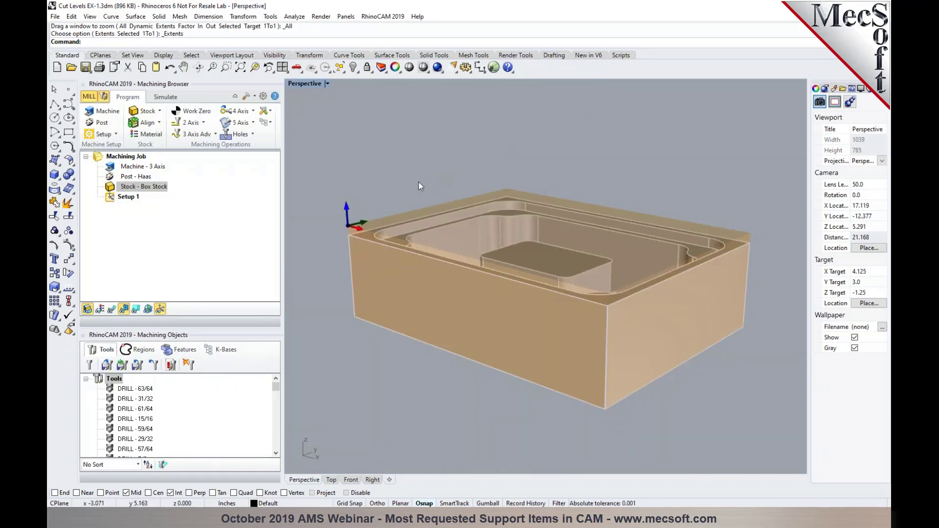
{"action": "scroll", "coordinate": [349, 233], "scroll_direction": "up", "scroll_amount": 4}
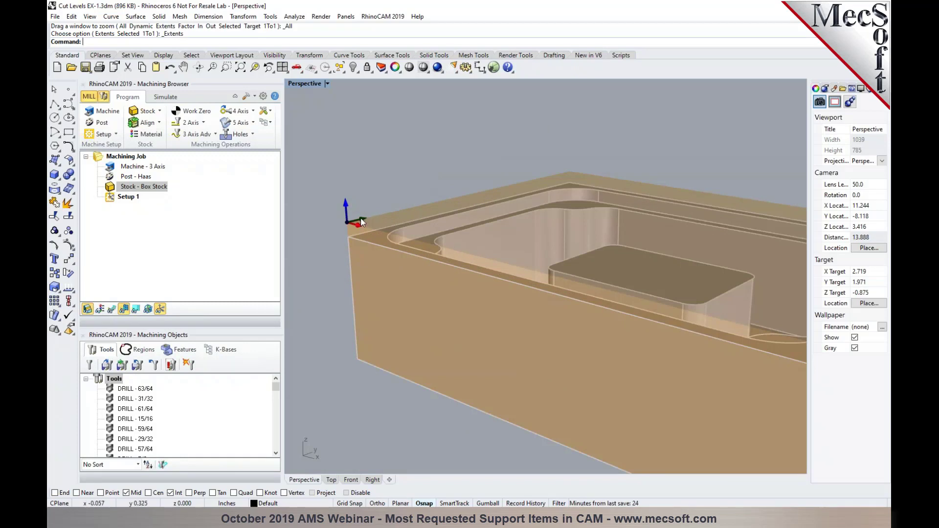
{"action": "scroll", "coordinate": [344, 210], "scroll_direction": "down", "scroll_amount": 2}
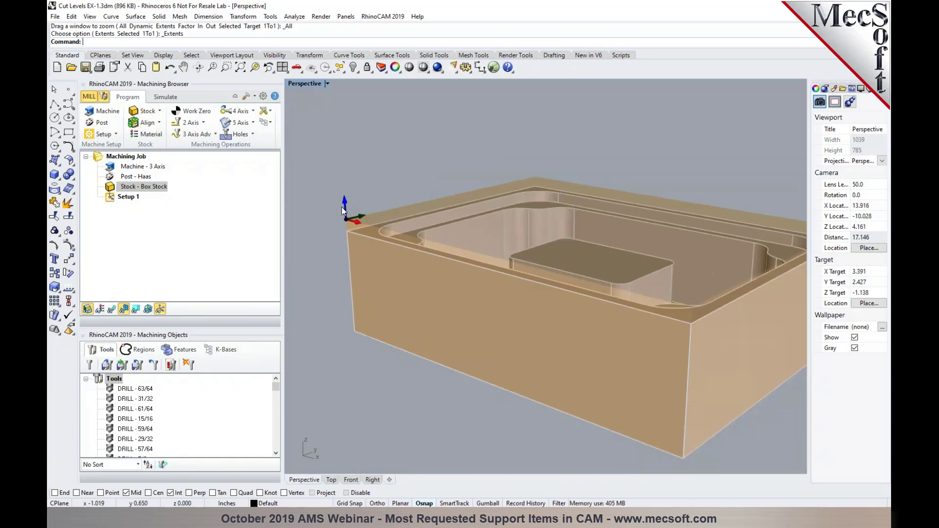
Create a 2 1/2 Axis Facing operation and select the FACEMILL-2.5 INCH tool for it
{"action": "left_click", "coordinate": [200, 123]}
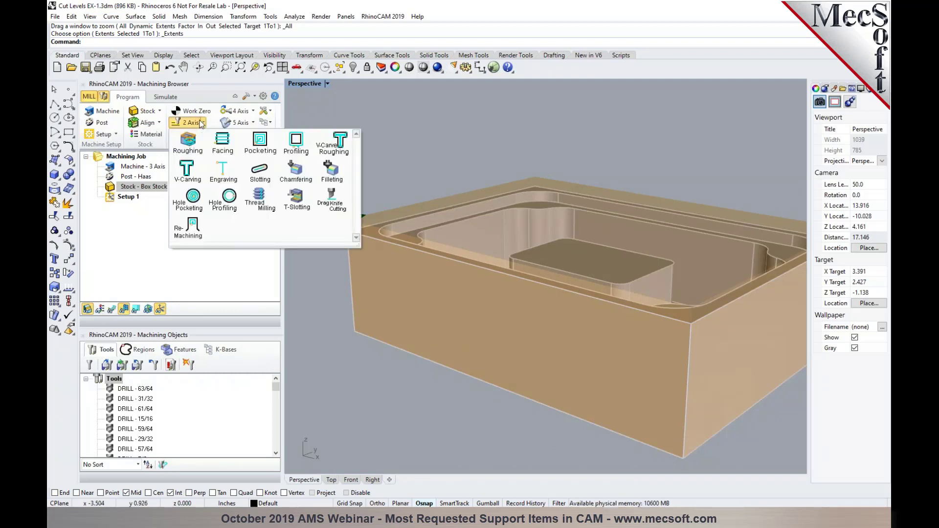
{"action": "left_click", "coordinate": [228, 152]}
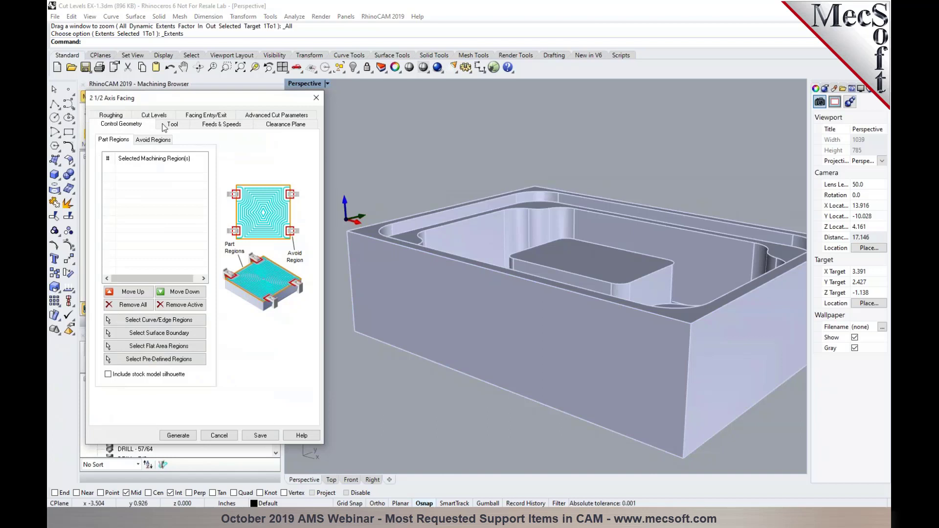
{"action": "left_click", "coordinate": [164, 126]}
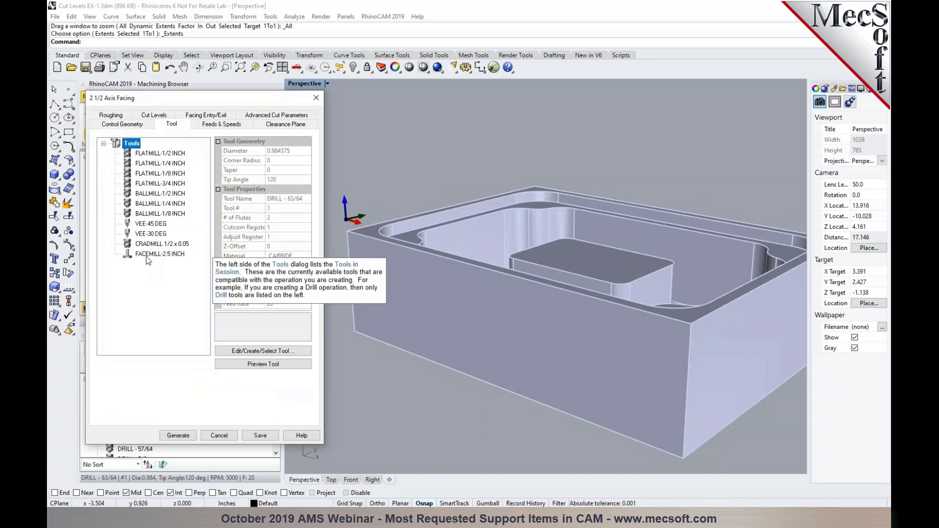
{"action": "left_click", "coordinate": [149, 255]}
Generate the facing toolpath with the cut geometry location At Top, using the stock silhouette as the region to face
{"action": "left_click", "coordinate": [149, 116]}
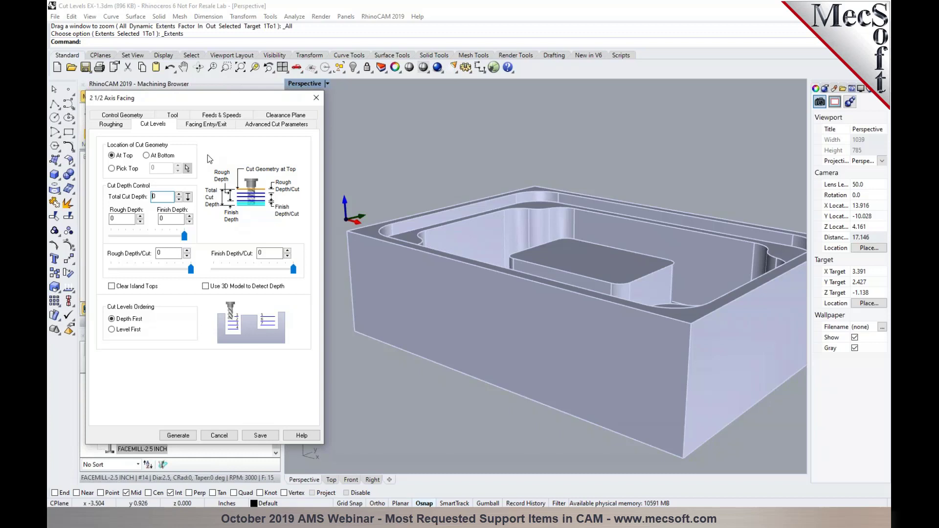
{"action": "mouse_move", "coordinate": [123, 159]}
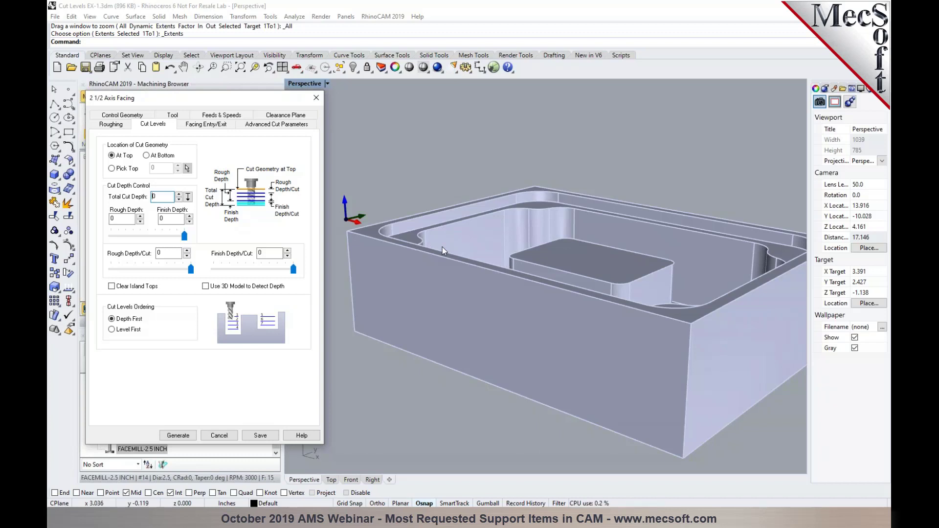
{"action": "left_click", "coordinate": [144, 115]}
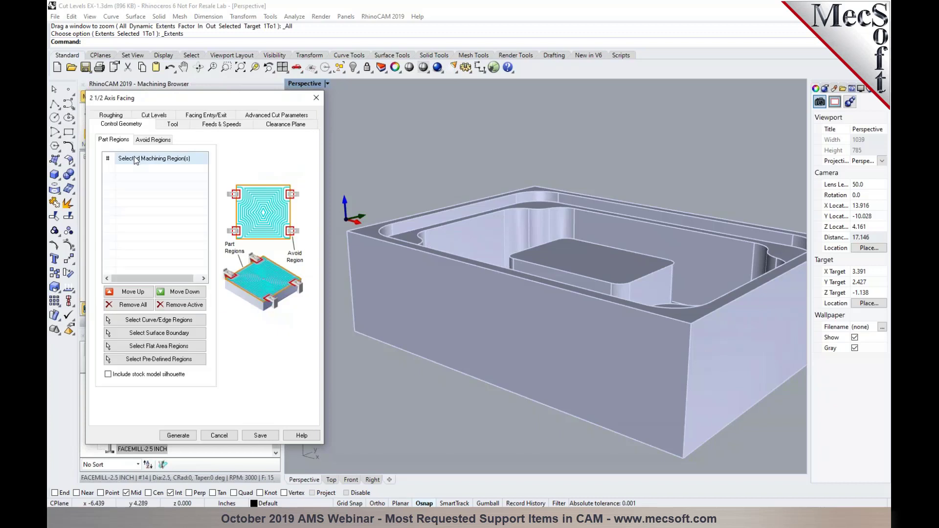
{"action": "left_click", "coordinate": [154, 115]}
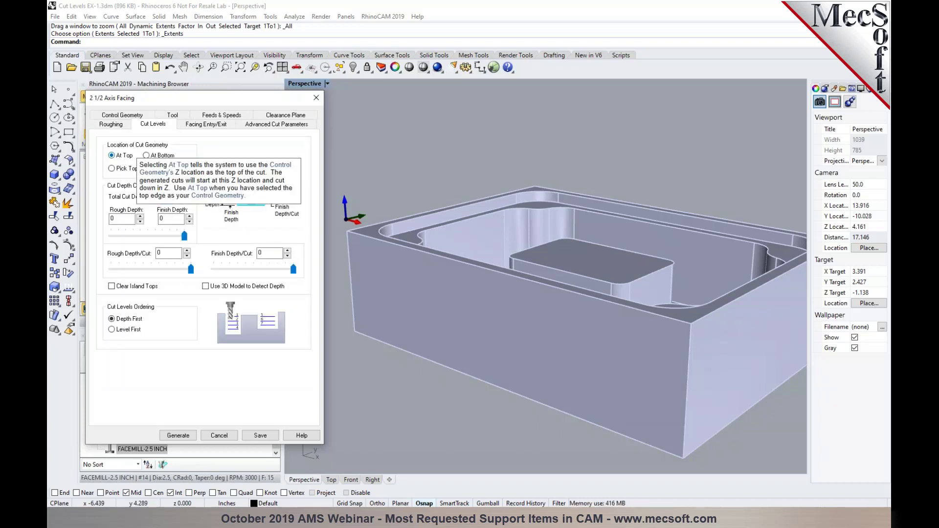
{"action": "left_click", "coordinate": [191, 435]}
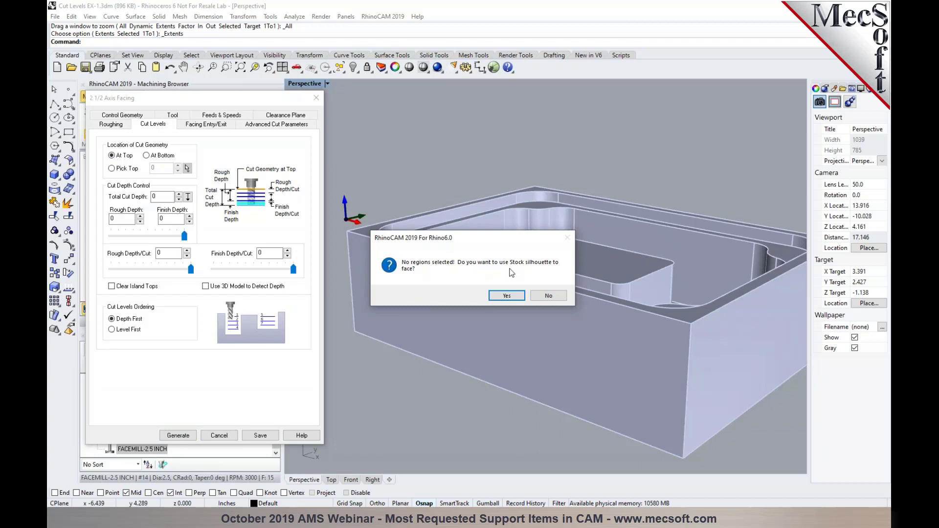
{"action": "left_click", "coordinate": [508, 296]}
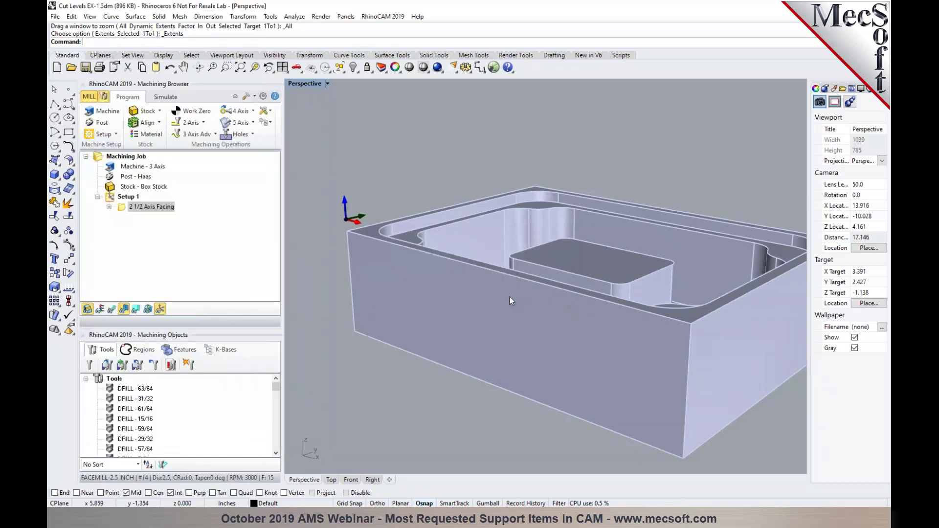
Show the facing toolpath and check its cutting level against the part top in the Front view
{"action": "left_click", "coordinate": [112, 309]}
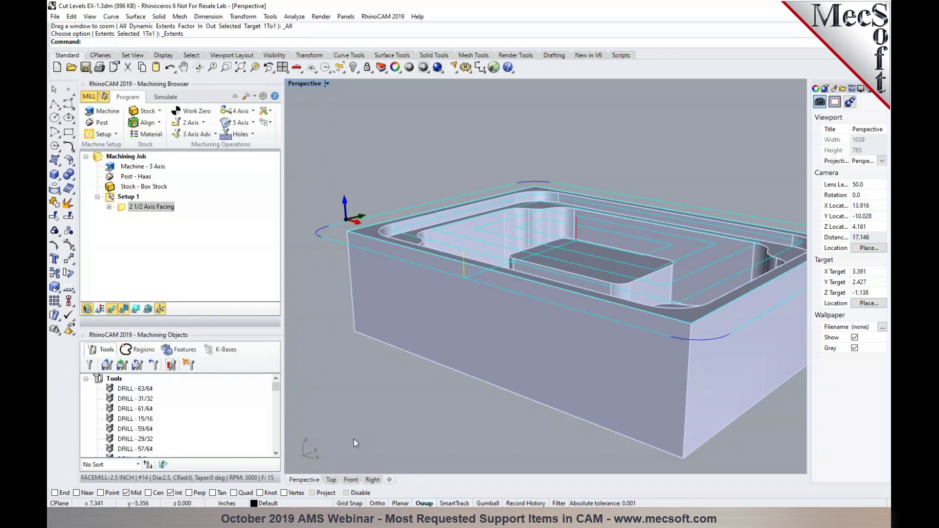
{"action": "left_click", "coordinate": [349, 481]}
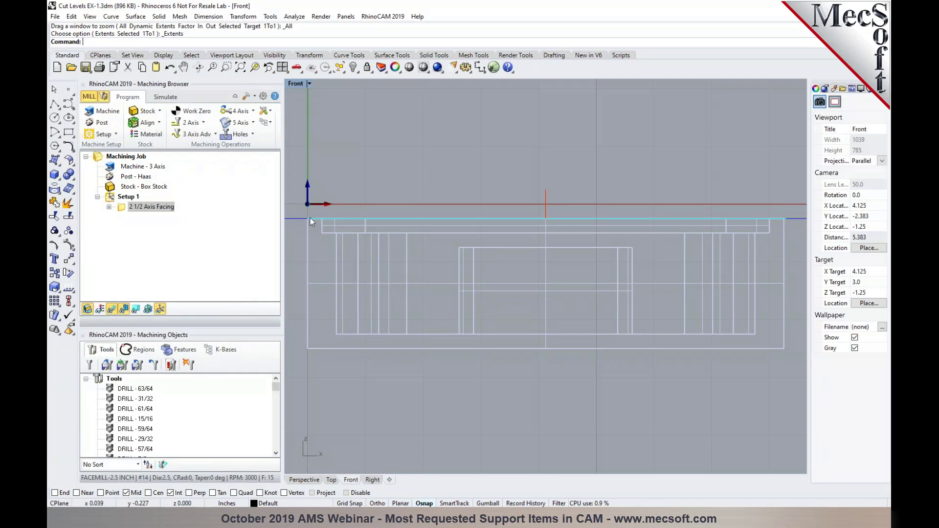
{"action": "left_click", "coordinate": [304, 480]}
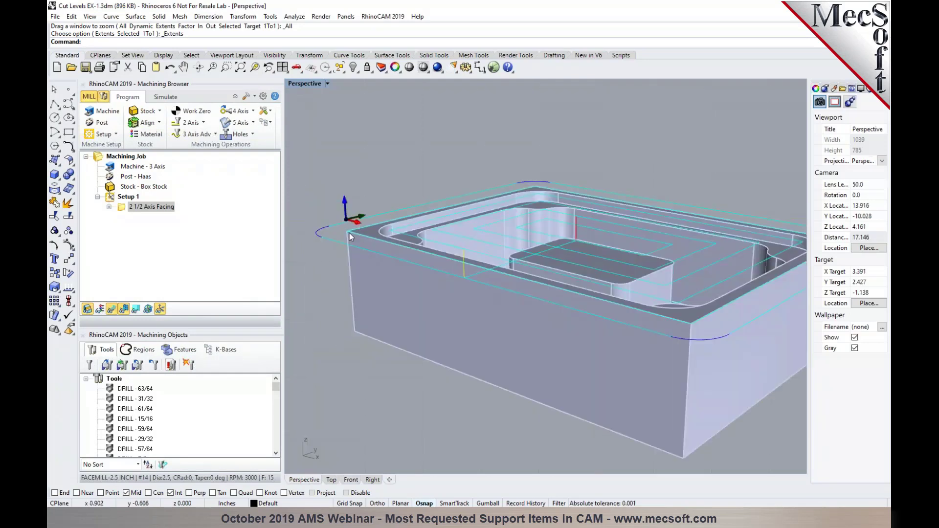
Exclude the stock model silhouette from the facing operation and select the part's four outer top edges as machining regions
{"action": "double_click", "coordinate": [125, 208]}
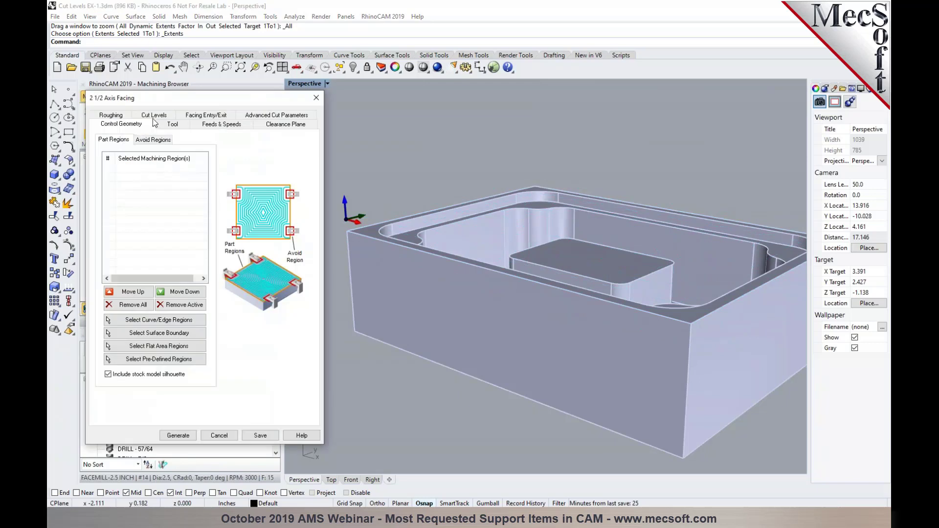
{"action": "left_click", "coordinate": [153, 116]}
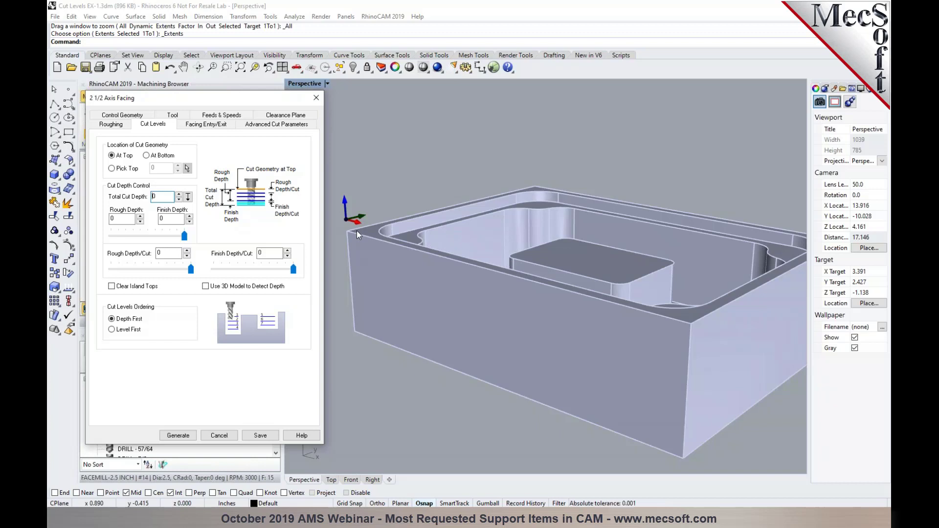
{"action": "left_click", "coordinate": [118, 117]}
{"action": "mouse_move", "coordinate": [129, 377]}
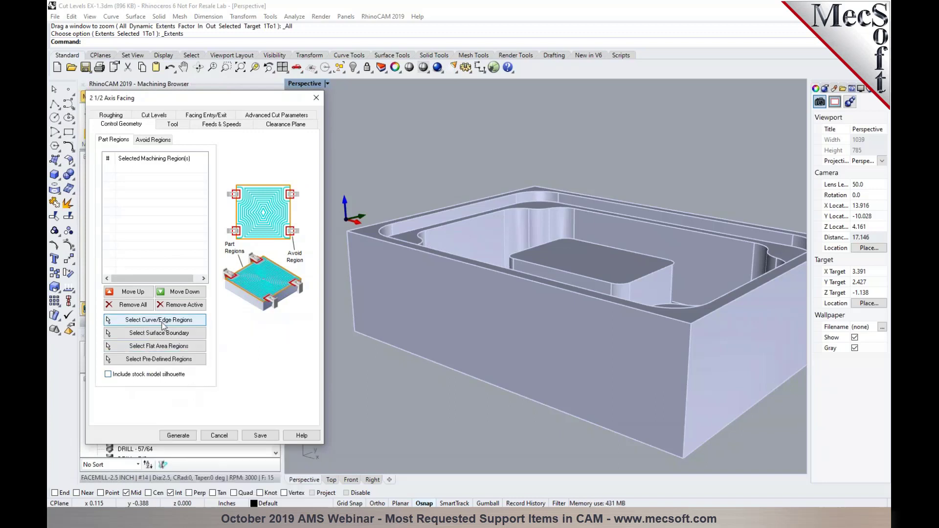
{"action": "left_click", "coordinate": [146, 319]}
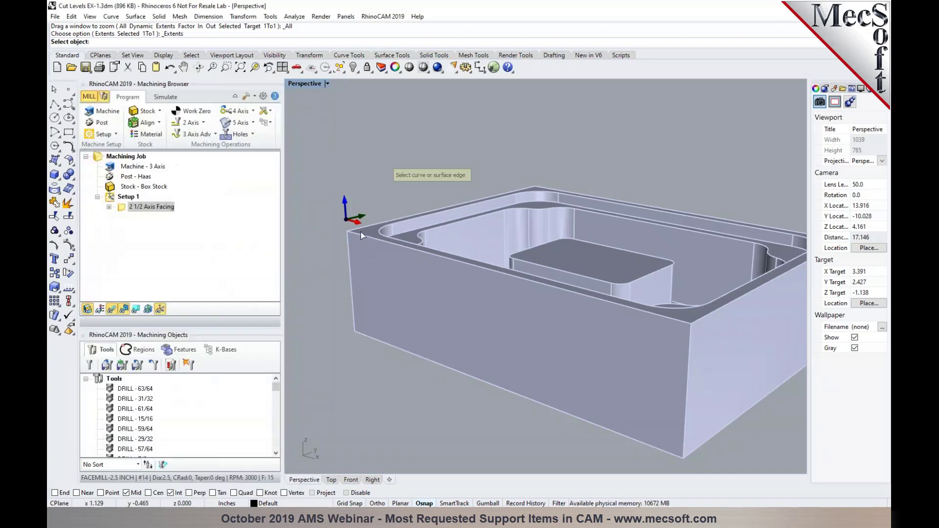
{"action": "left_click", "coordinate": [360, 228]}
{"action": "left_click", "coordinate": [359, 235]}
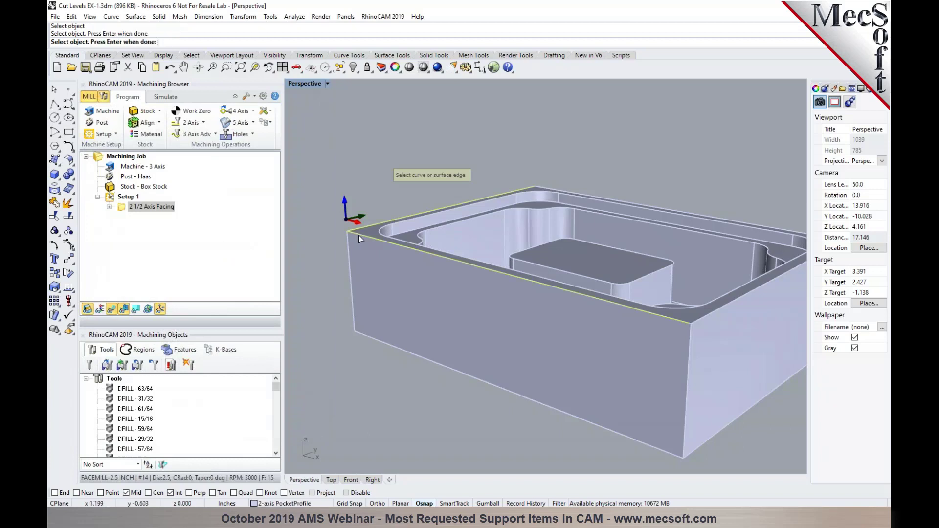
{"action": "left_click", "coordinate": [723, 301]}
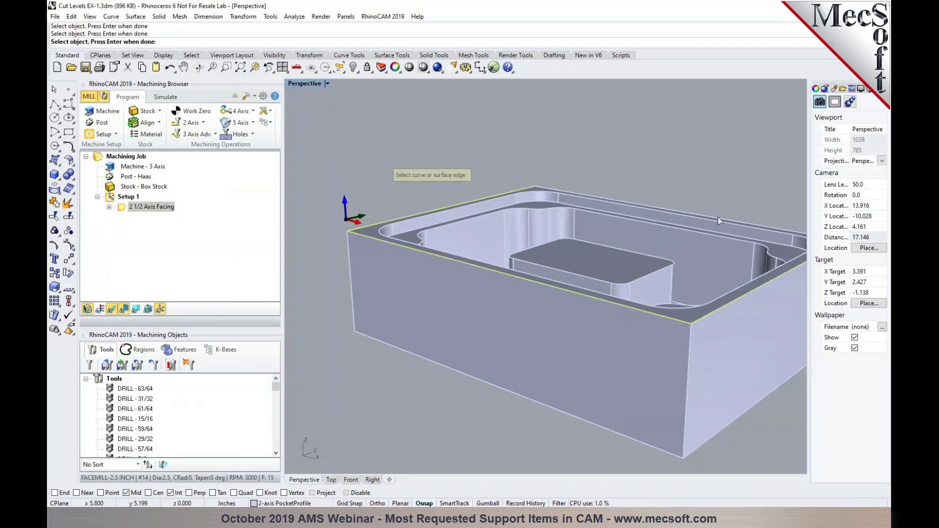
{"action": "scroll", "coordinate": [696, 238], "scroll_direction": "down", "scroll_amount": 2}
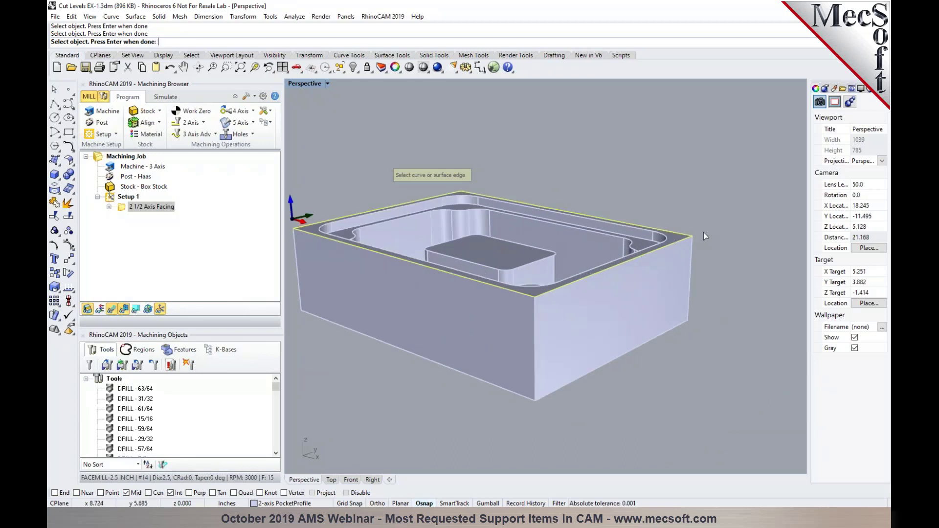
{"action": "key", "text": "Return"}
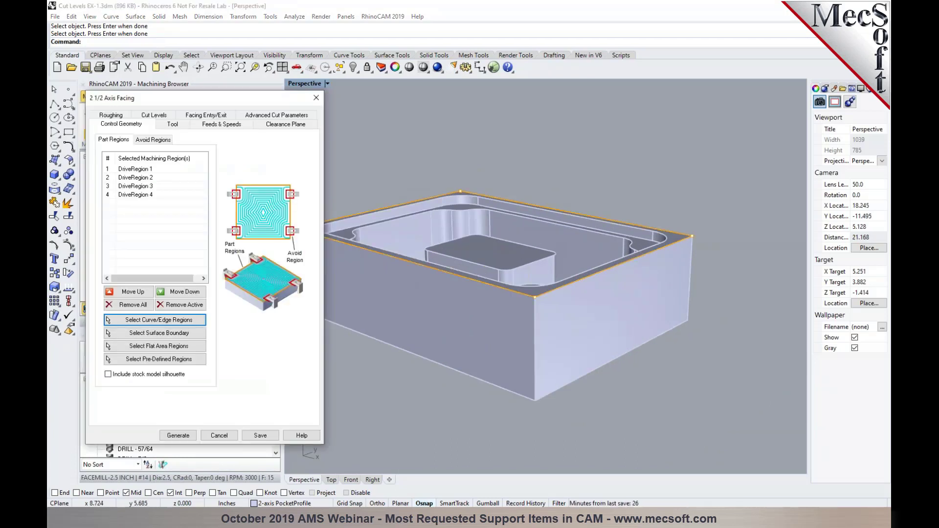
Regenerate the facing toolpath from the selected edges and inspect it near the work origin corner
{"action": "scroll", "coordinate": [738, 243], "scroll_direction": "down", "scroll_amount": 3}
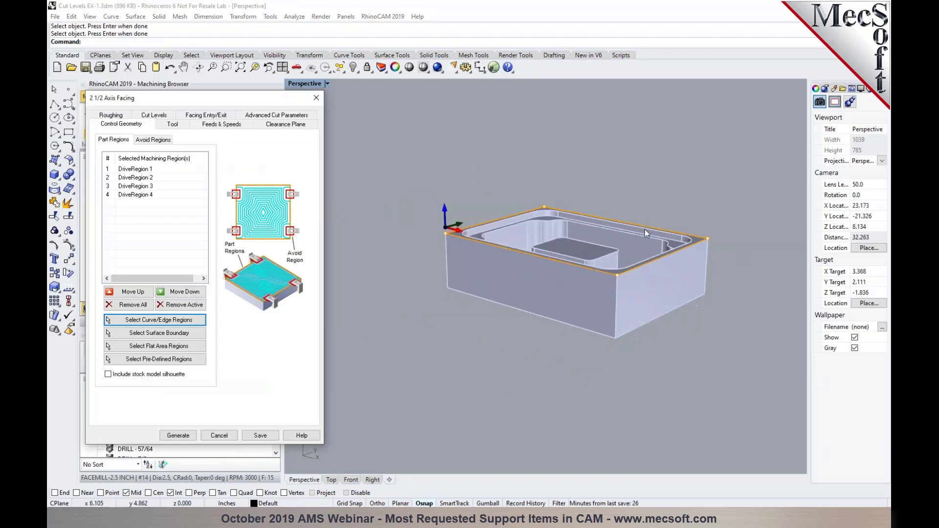
{"action": "scroll", "coordinate": [538, 226], "scroll_direction": "up", "scroll_amount": 2}
{"action": "right_click_drag", "start_coordinate": [415, 248], "coordinate": [360, 260]}
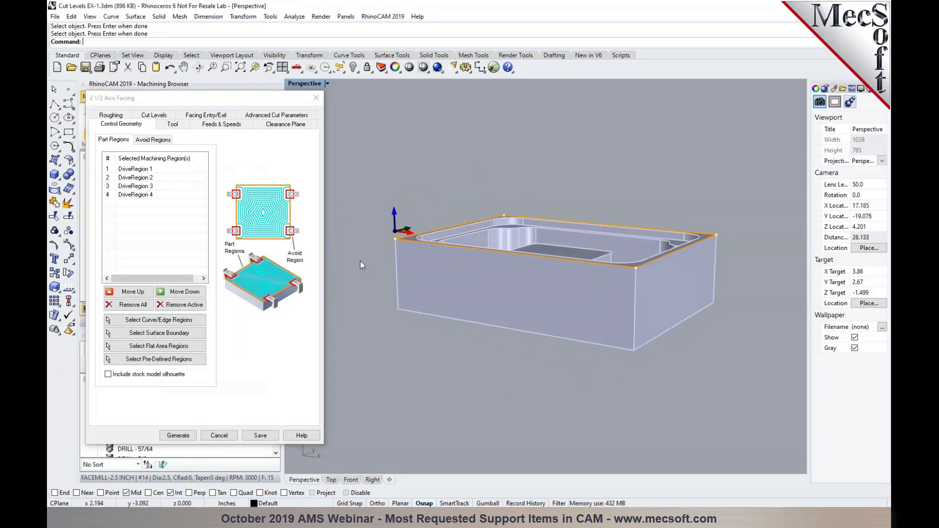
{"action": "left_click", "coordinate": [177, 436]}
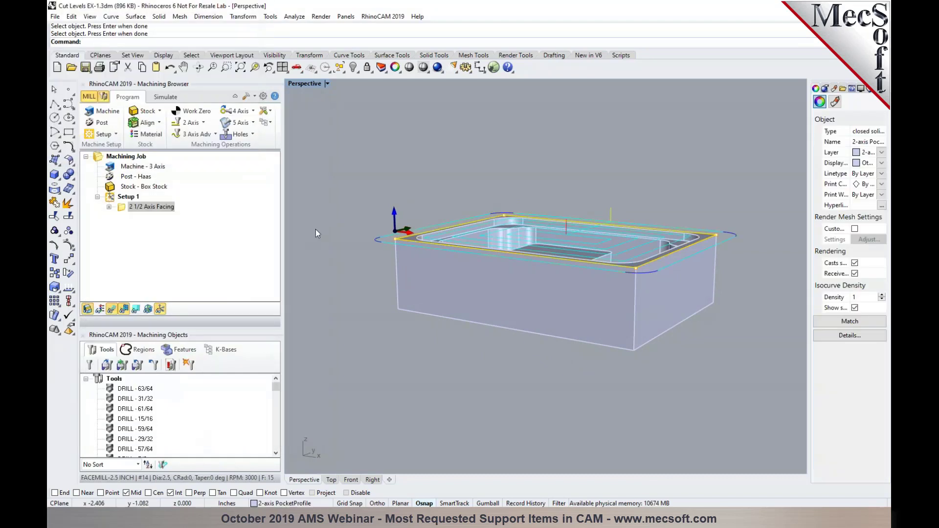
{"action": "scroll", "coordinate": [348, 237], "scroll_direction": "up", "scroll_amount": 3}
{"action": "scroll", "coordinate": [388, 253], "scroll_direction": "up", "scroll_amount": 1}
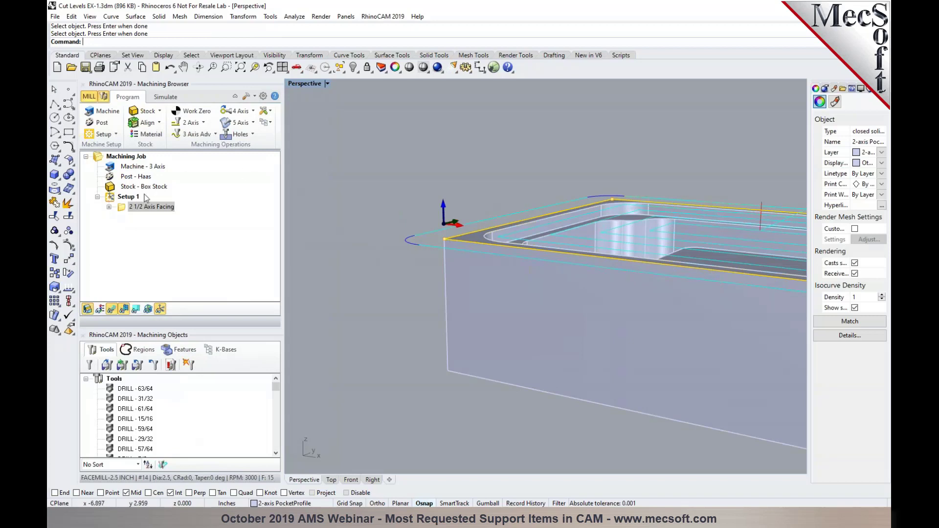
Set the facing operation's cut geometry location to At Bottom, regenerate the toolpath and check its level in the Front view
{"action": "left_click", "coordinate": [123, 207]}
{"action": "double_click", "coordinate": [149, 206]}
{"action": "left_click", "coordinate": [160, 113]}
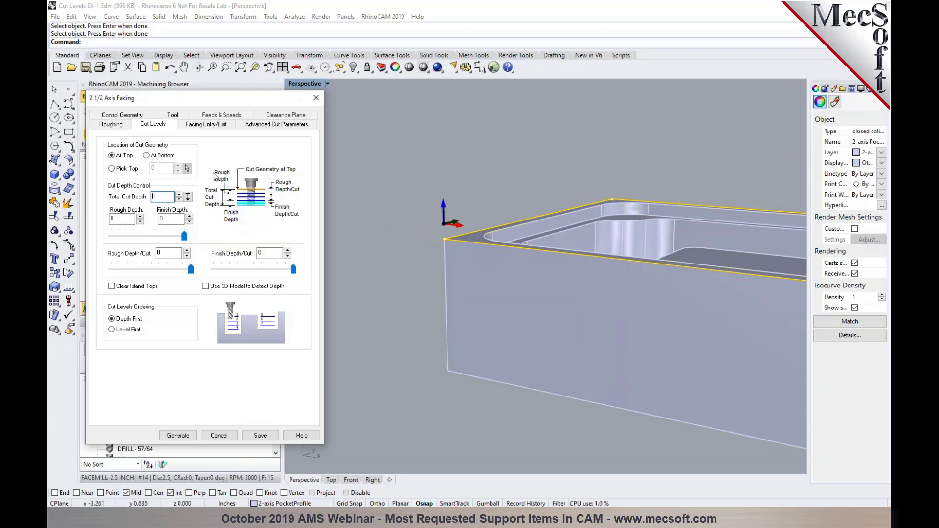
{"action": "left_click", "coordinate": [148, 155]}
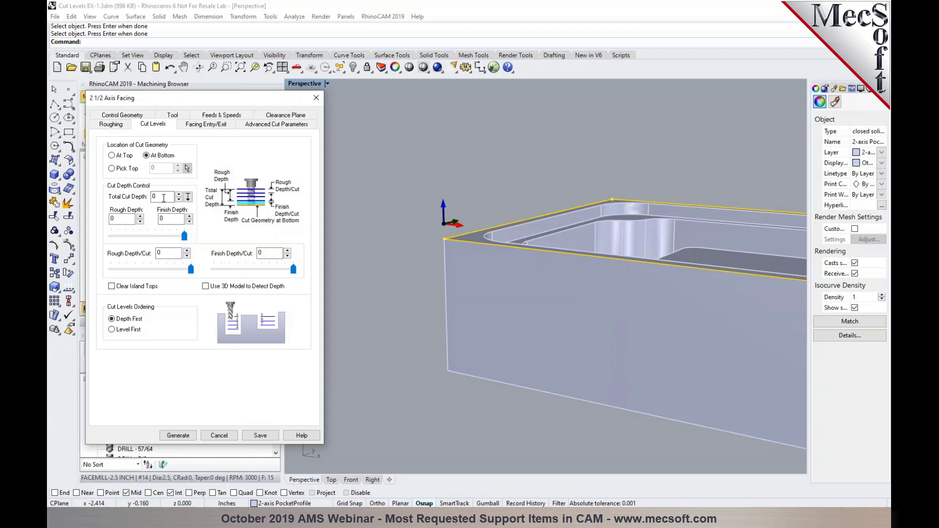
{"action": "mouse_move", "coordinate": [187, 196]}
{"action": "left_click", "coordinate": [354, 479]}
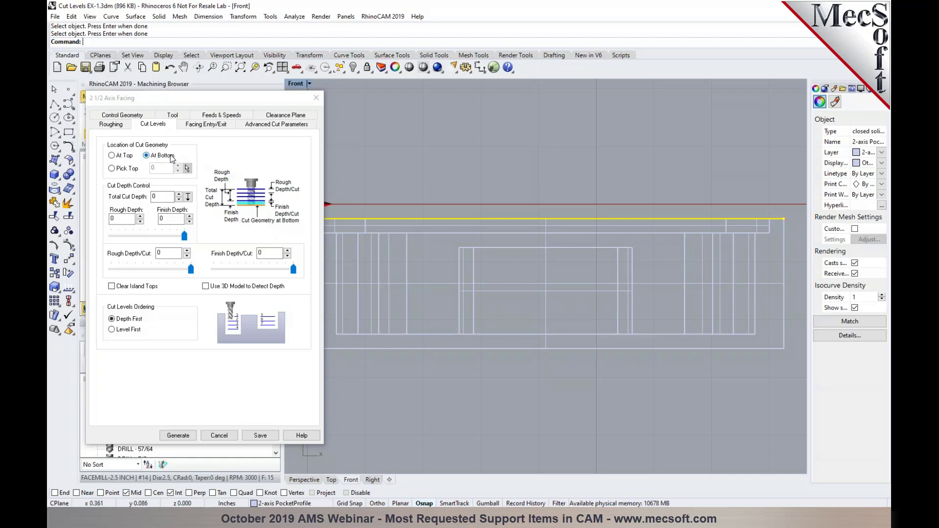
{"action": "left_click", "coordinate": [189, 434]}
{"action": "scroll", "coordinate": [590, 286], "scroll_direction": "down", "scroll_amount": 2}
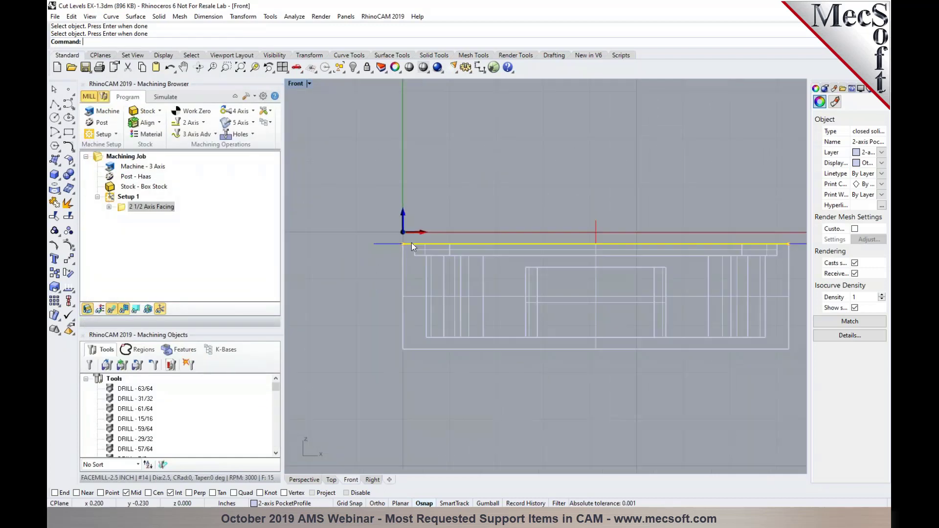
{"action": "left_click", "coordinate": [305, 479]}
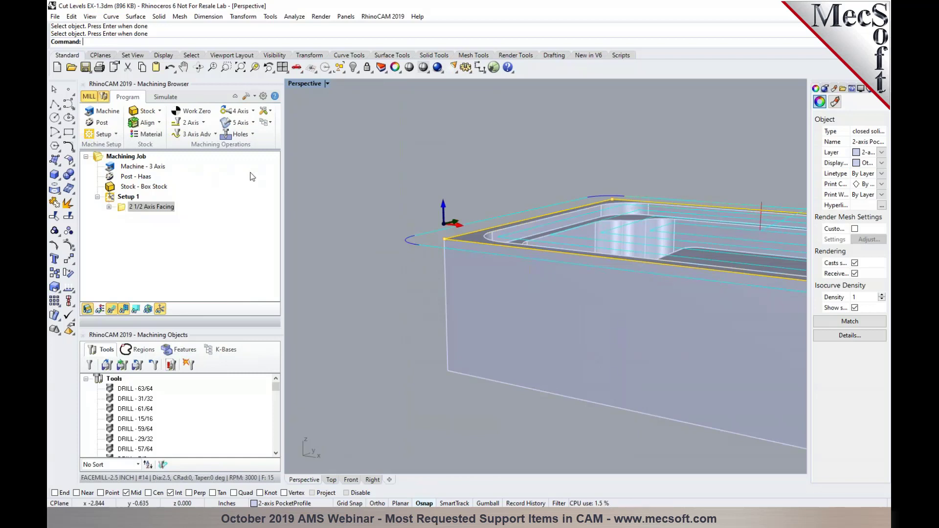
Set the facing operation's total cut depth to 0.2 and its rough depth per cut to 0.1
{"action": "double_click", "coordinate": [119, 206]}
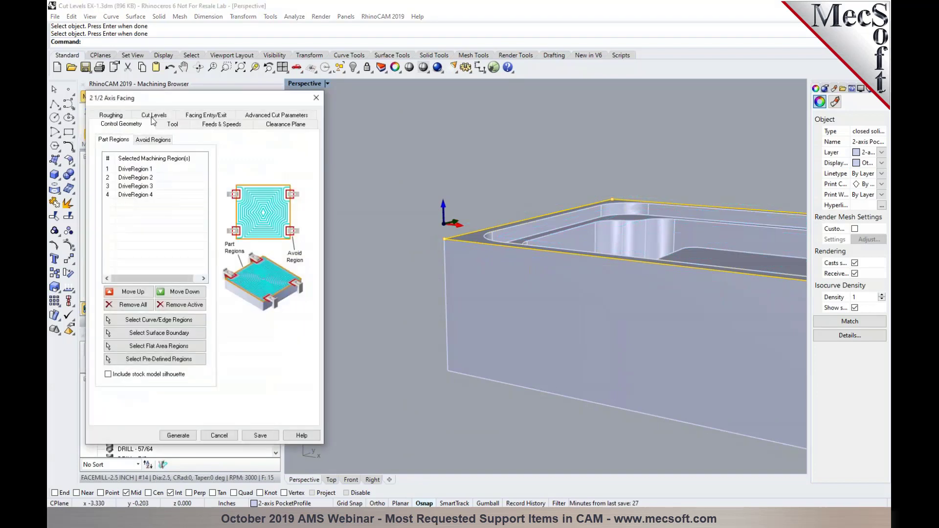
{"action": "left_click", "coordinate": [152, 119]}
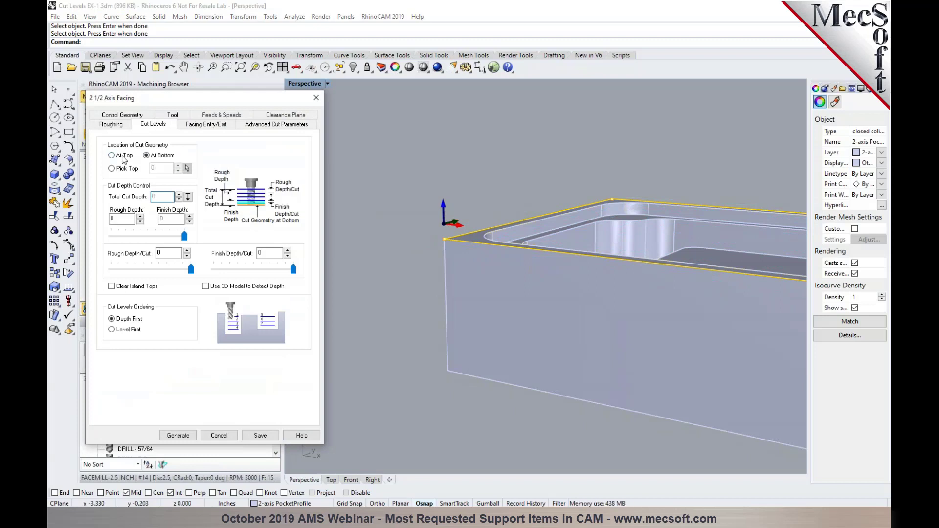
{"action": "mouse_move", "coordinate": [121, 168]}
{"action": "mouse_move", "coordinate": [168, 197]}
{"action": "left_click", "coordinate": [164, 252]}
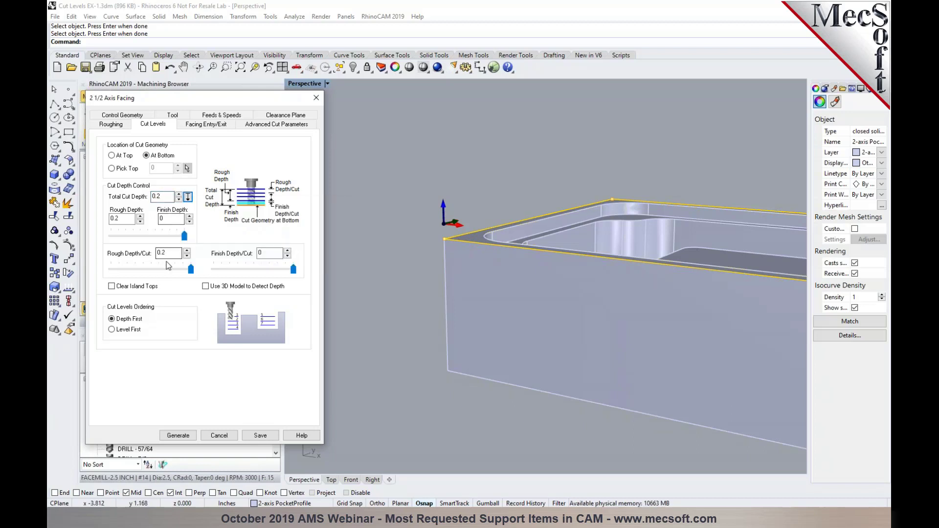
{"action": "mouse_move", "coordinate": [163, 258]}
{"action": "type", "text": "1"}
{"action": "key", "text": "Tab"}
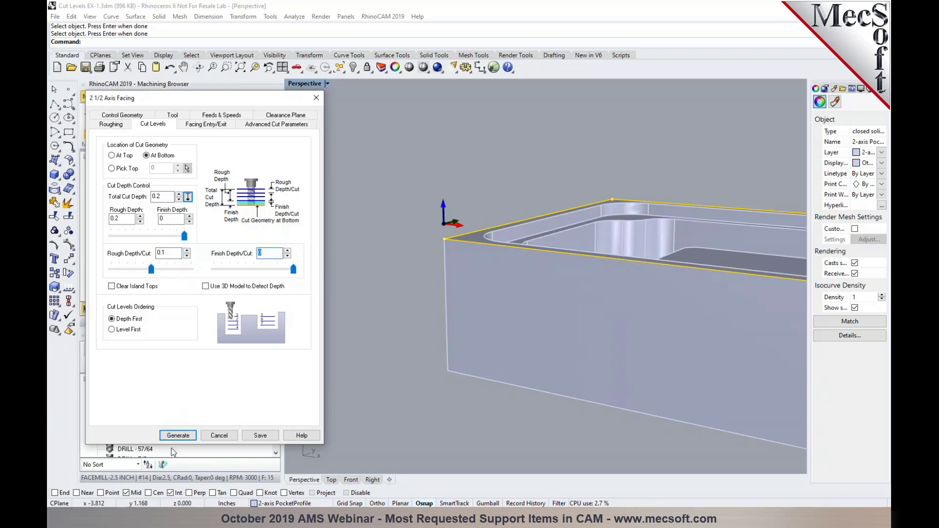
Regenerate the facing toolpath and check its cut levels against the part top in the Front view
{"action": "left_click", "coordinate": [178, 435]}
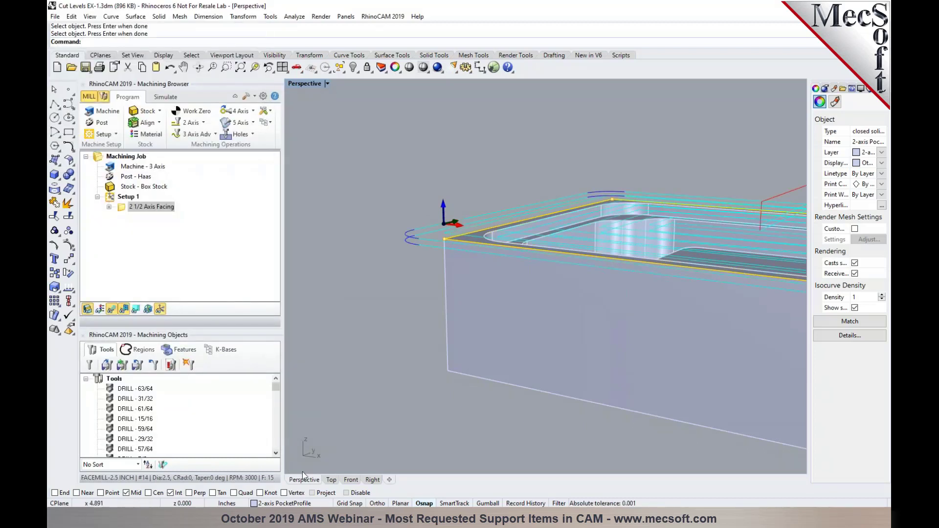
{"action": "left_click", "coordinate": [350, 480]}
{"action": "scroll", "coordinate": [393, 259], "scroll_direction": "up", "scroll_amount": 4}
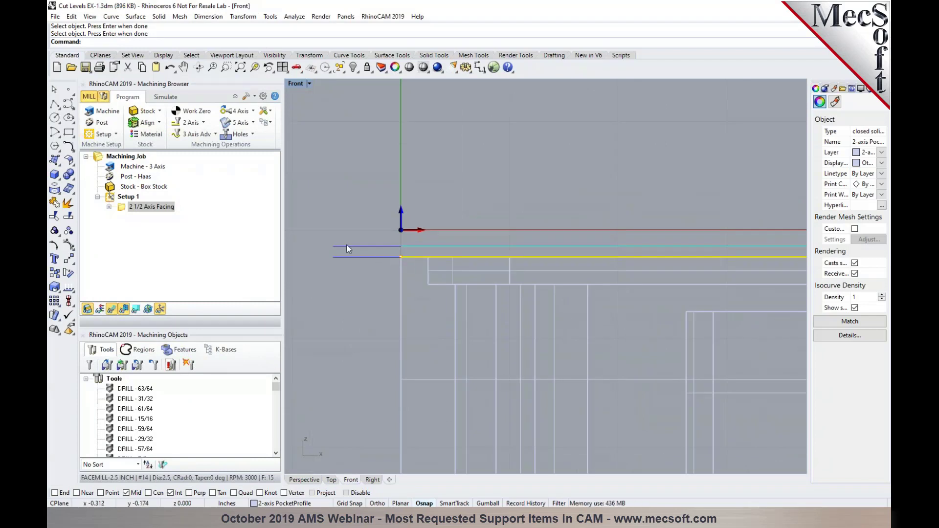
Try the facing operation's cut geometry location as At Top and regenerate the toolpath to compare its levels
{"action": "left_click", "coordinate": [130, 206]}
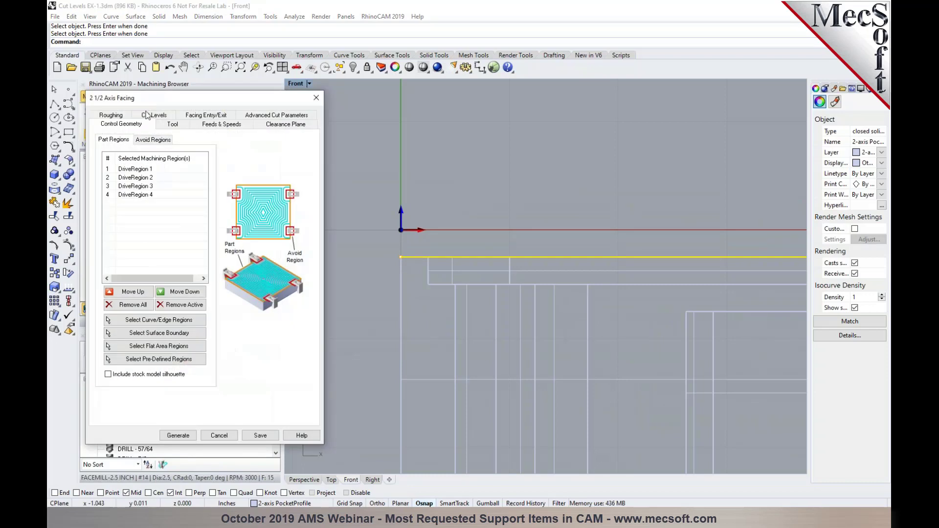
{"action": "left_click", "coordinate": [152, 115]}
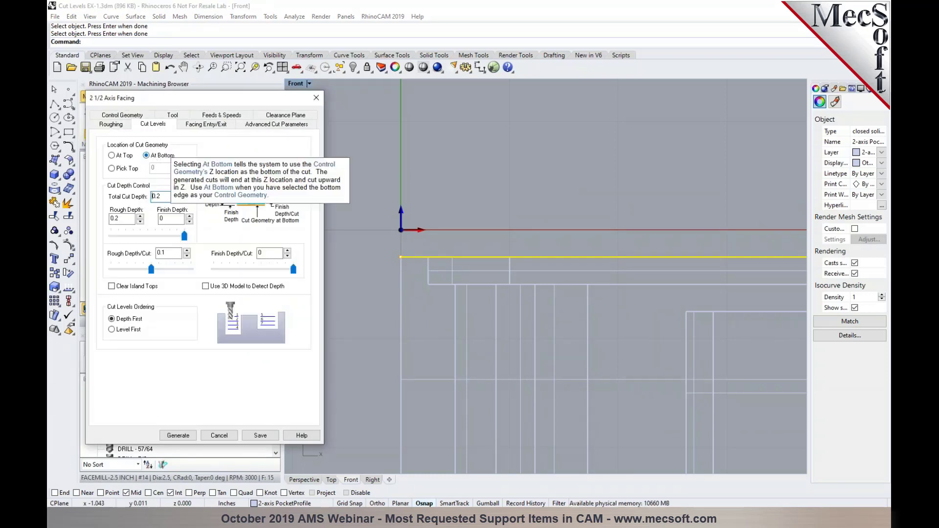
{"action": "left_click", "coordinate": [117, 157]}
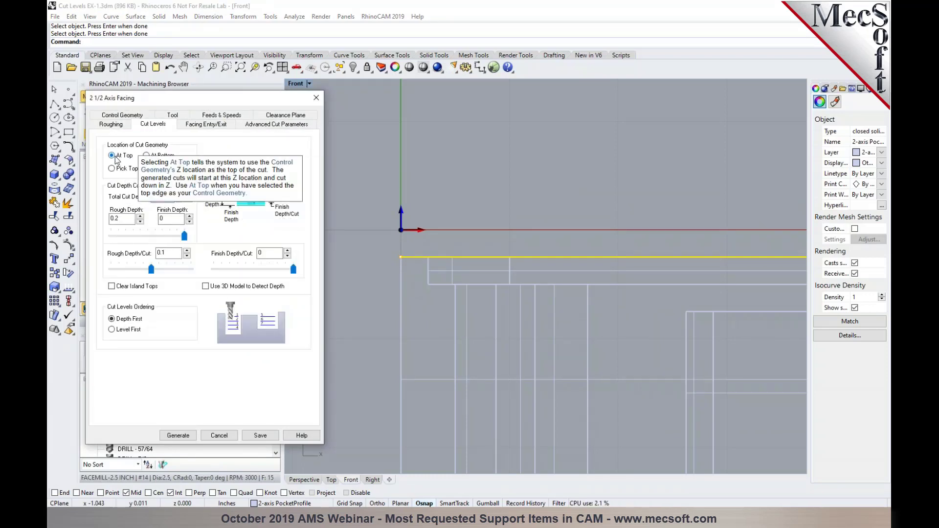
{"action": "left_click", "coordinate": [178, 435]}
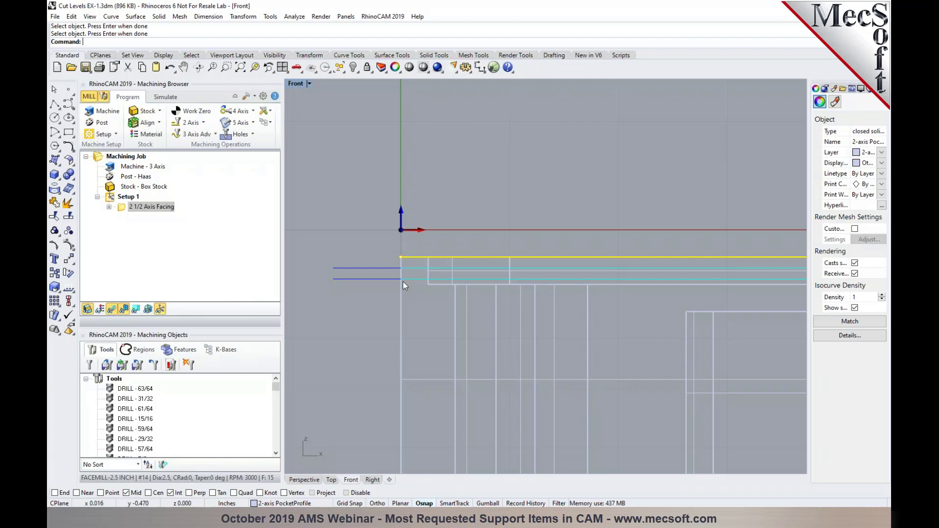
Return the facing operation's cut geometry location to At Bottom and regenerate the toolpath
{"action": "double_click", "coordinate": [125, 208]}
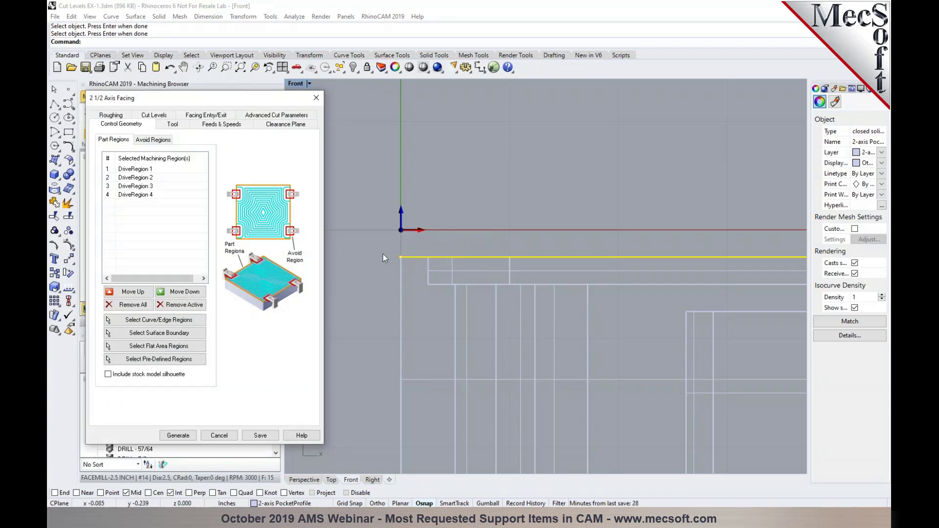
{"action": "left_click", "coordinate": [159, 115]}
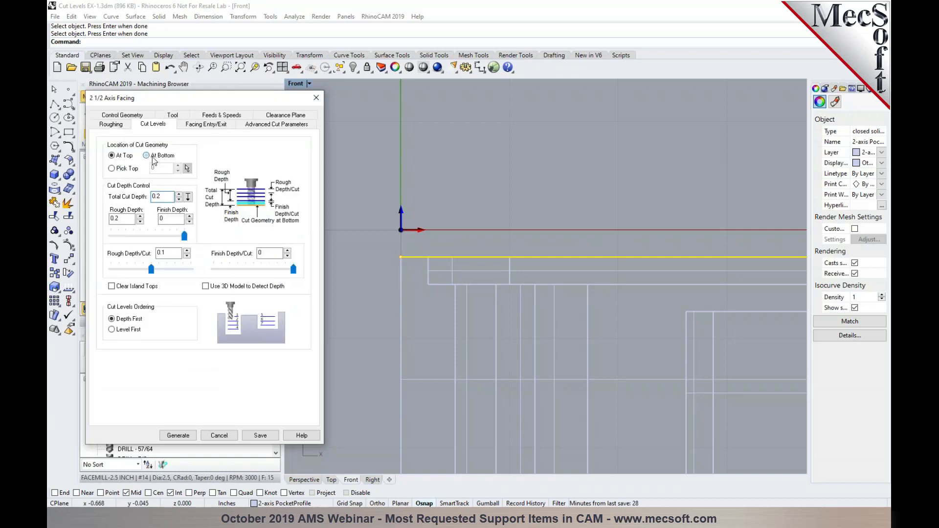
{"action": "left_click", "coordinate": [189, 437]}
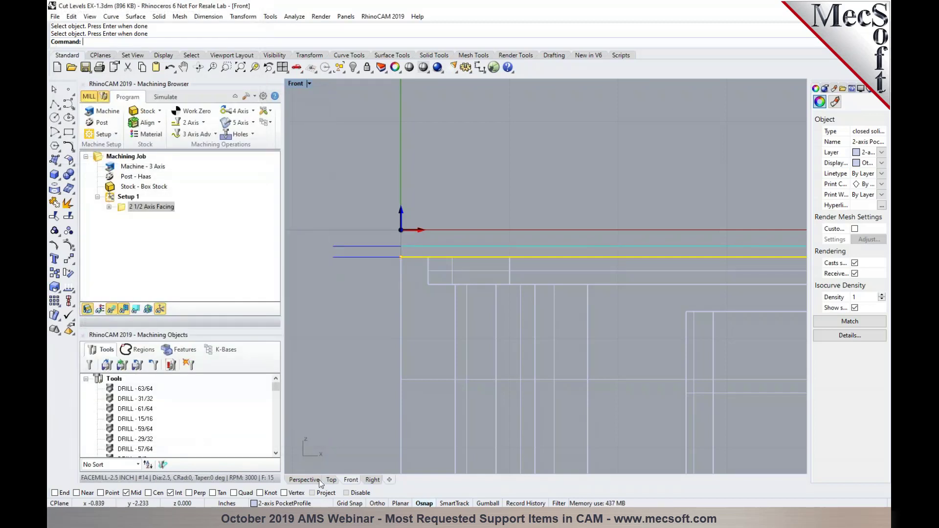
Display the box stock in the Top view and draw a rectangle from the origin (0) to the stock's opposite corner
{"action": "left_click", "coordinate": [304, 480]}
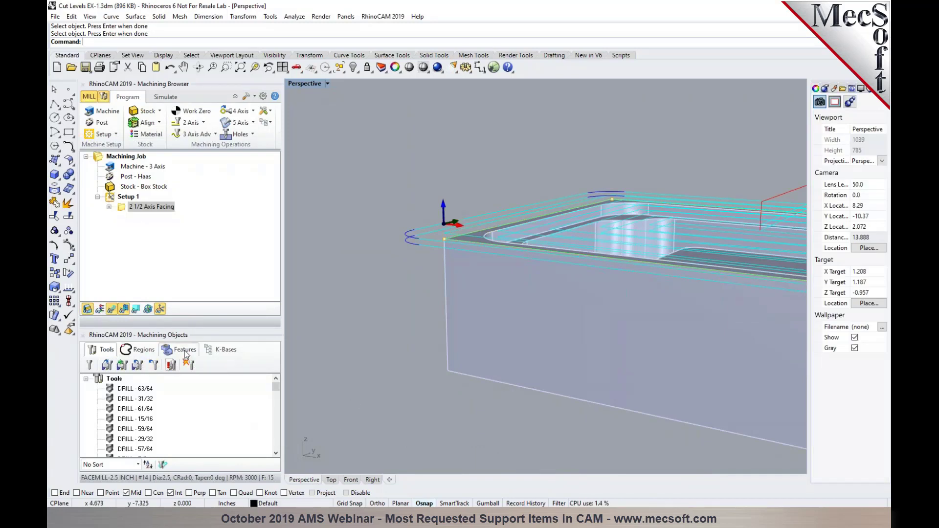
{"action": "left_click", "coordinate": [143, 186]}
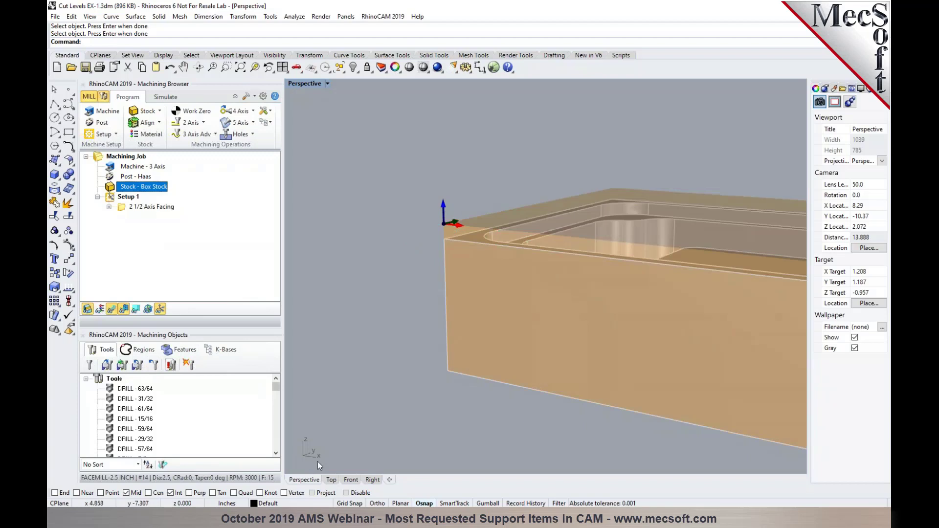
{"action": "left_click", "coordinate": [332, 480]}
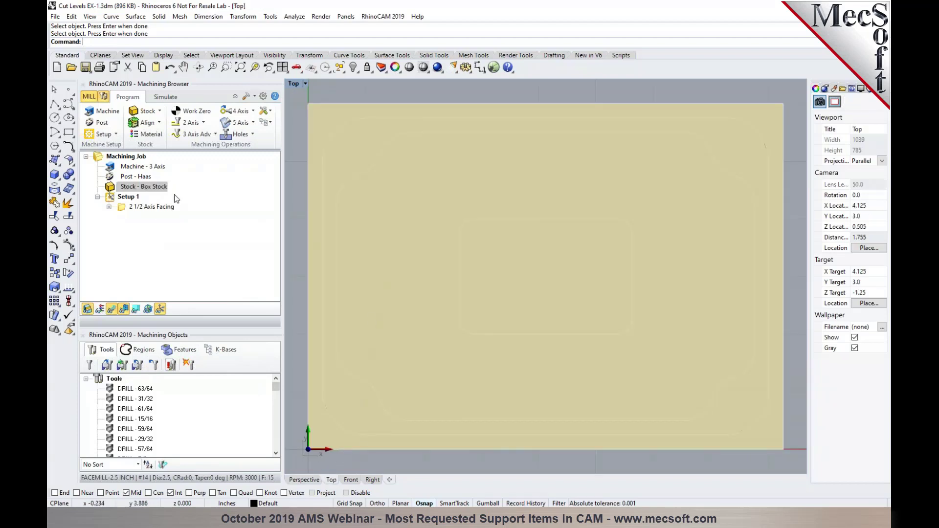
{"action": "left_click", "coordinate": [72, 130]}
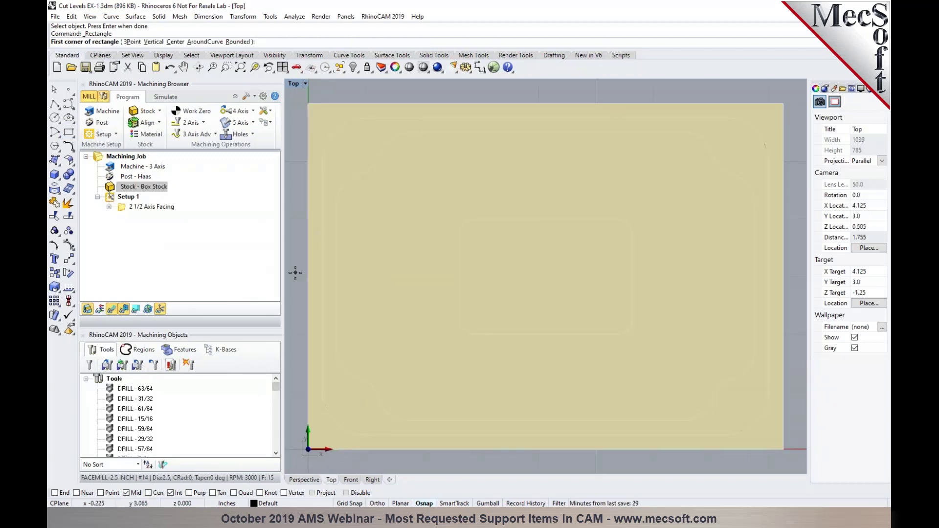
{"action": "type", "text": "0"}
{"action": "key", "text": "Return"}
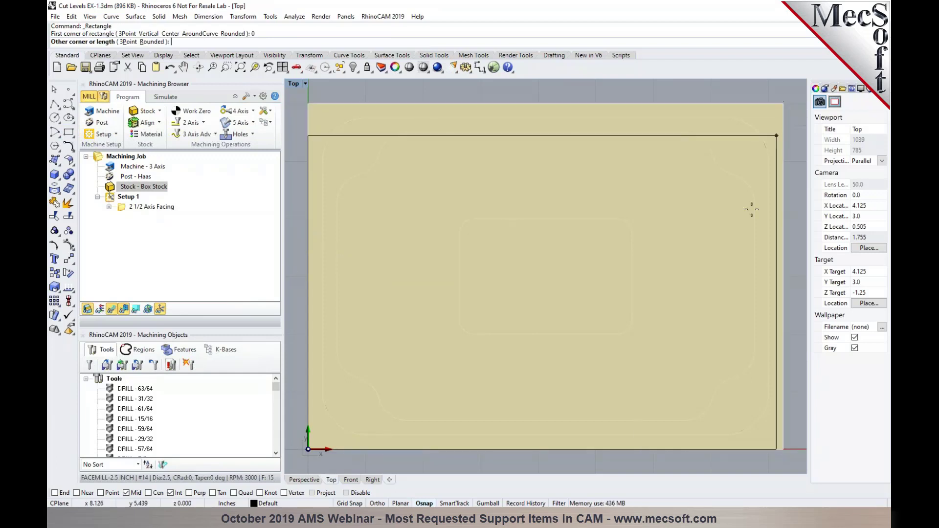
{"action": "left_click", "coordinate": [782, 104]}
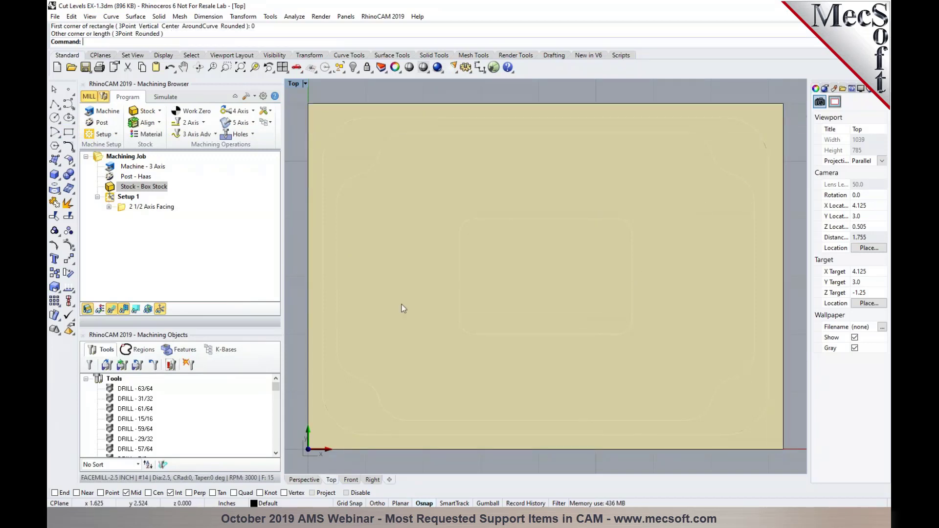
Replace all of the facing operation's machining regions with the rectangle drawn around the top of the stock
{"action": "left_click", "coordinate": [305, 481]}
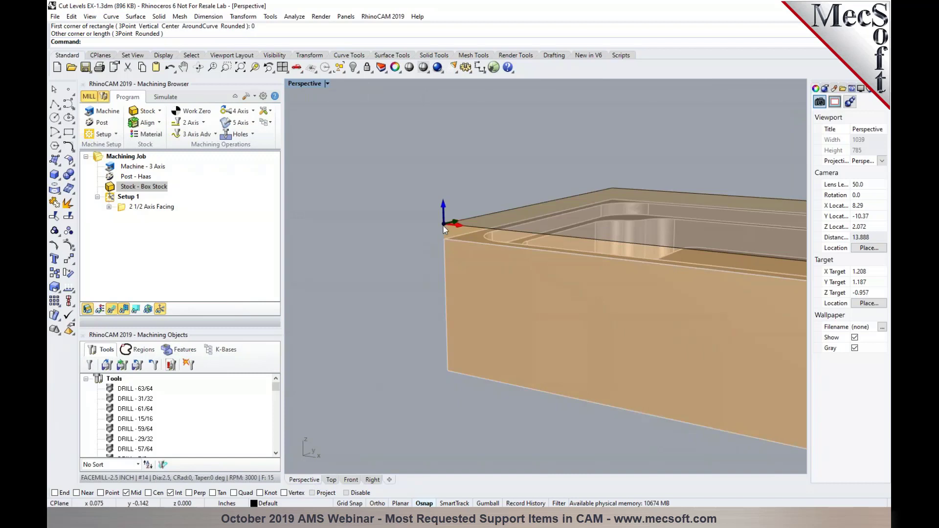
{"action": "left_click", "coordinate": [119, 205]}
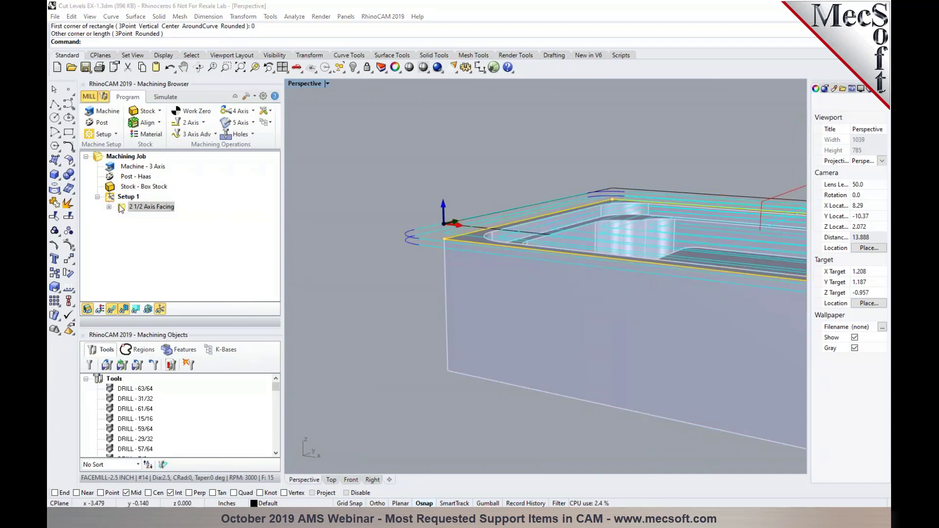
{"action": "double_click", "coordinate": [119, 204]}
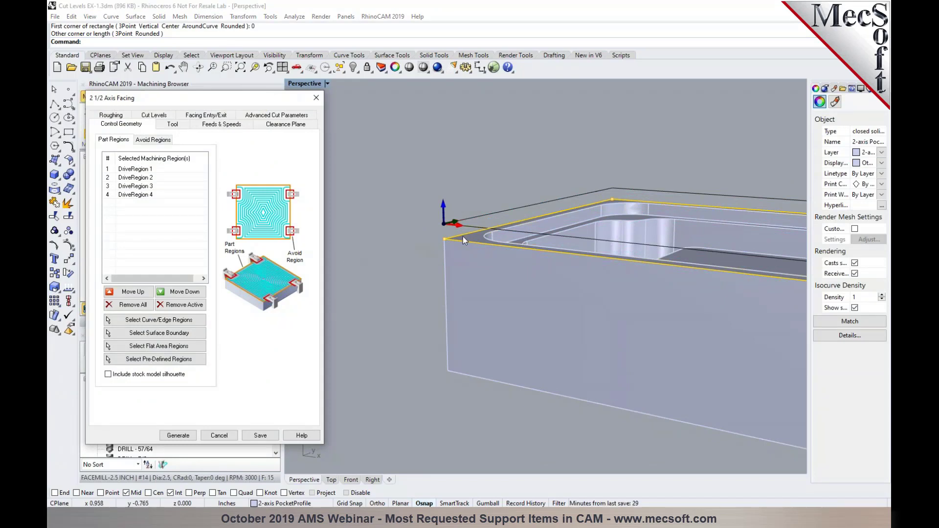
{"action": "left_click", "coordinate": [130, 304]}
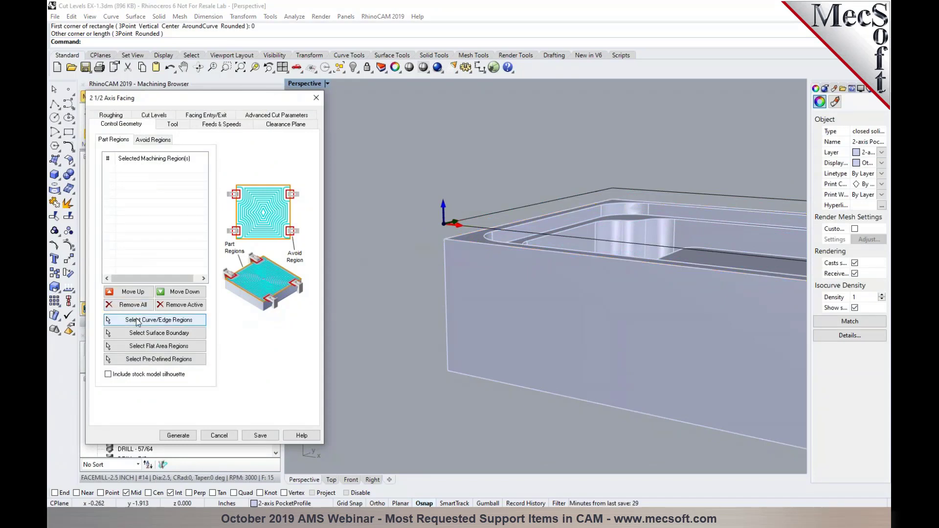
{"action": "left_click", "coordinate": [137, 321]}
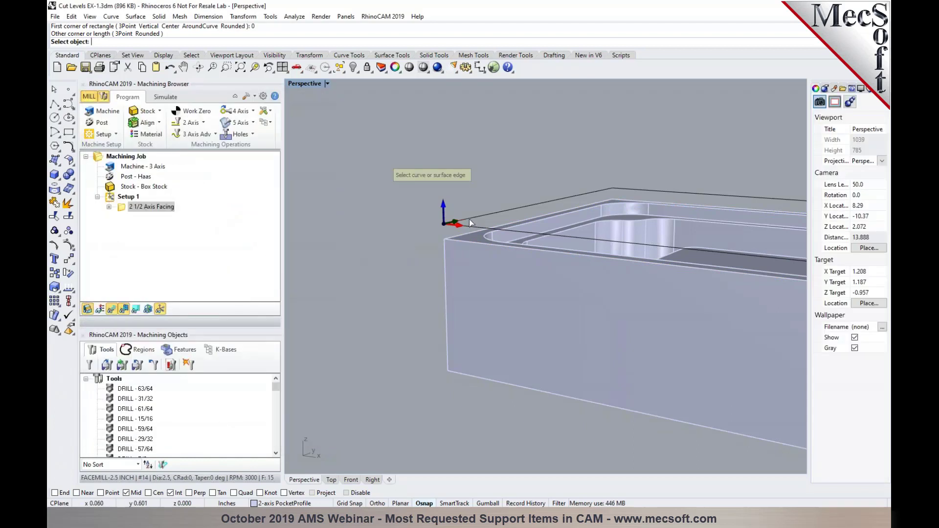
{"action": "left_click", "coordinate": [469, 224]}
{"action": "scroll", "coordinate": [401, 205], "scroll_direction": "down", "scroll_amount": 3}
{"action": "scroll", "coordinate": [552, 207], "scroll_direction": "up", "scroll_amount": 2}
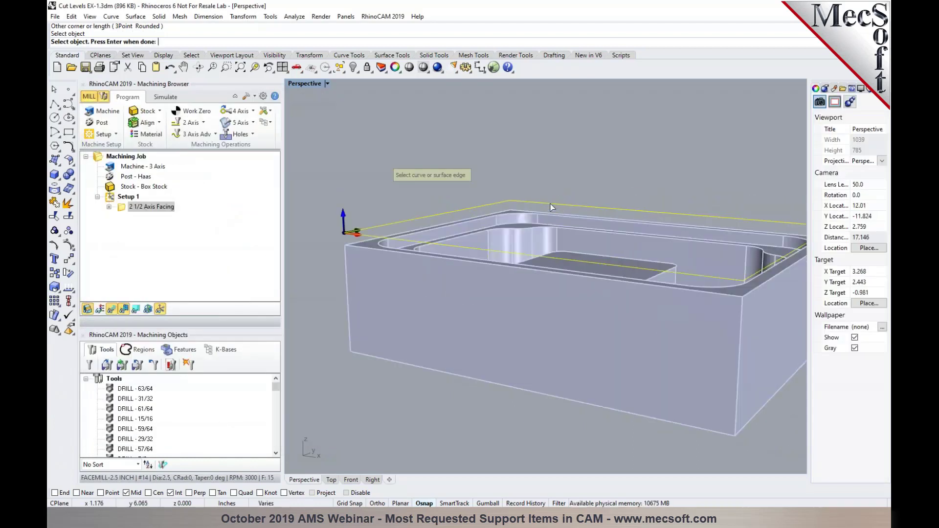
{"action": "key", "text": "Return"}
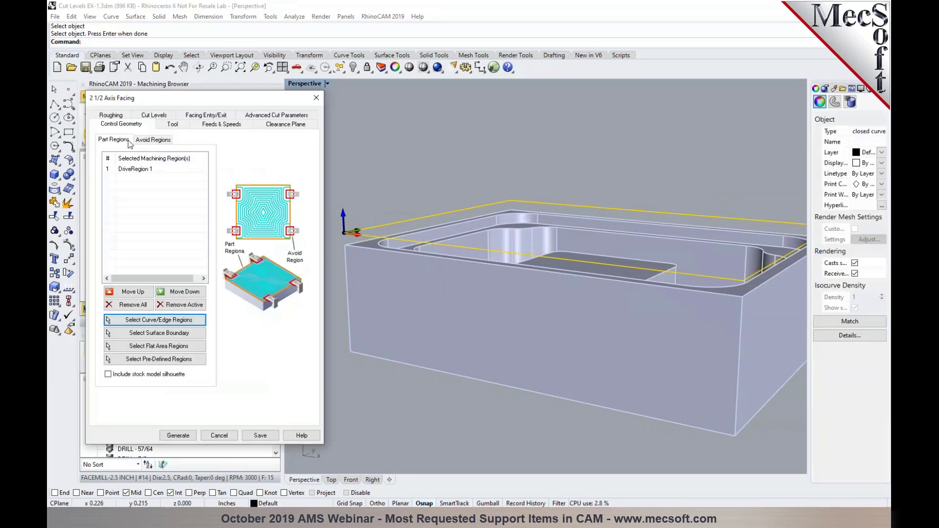
Set the facing operation's cut geometry location to At Top, regenerate the toolpath and inspect it in the Perspective view
{"action": "left_click", "coordinate": [150, 118]}
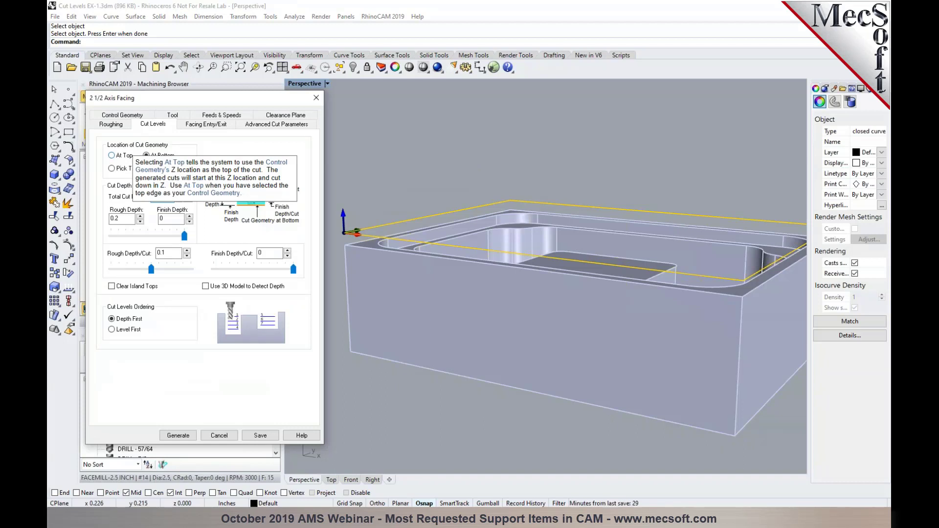
{"action": "left_click", "coordinate": [112, 155]}
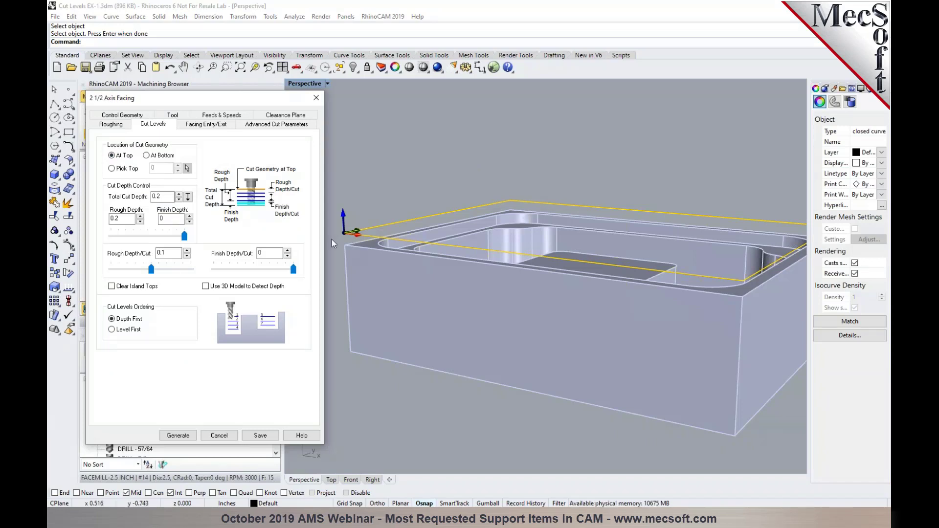
{"action": "mouse_move", "coordinate": [162, 197]}
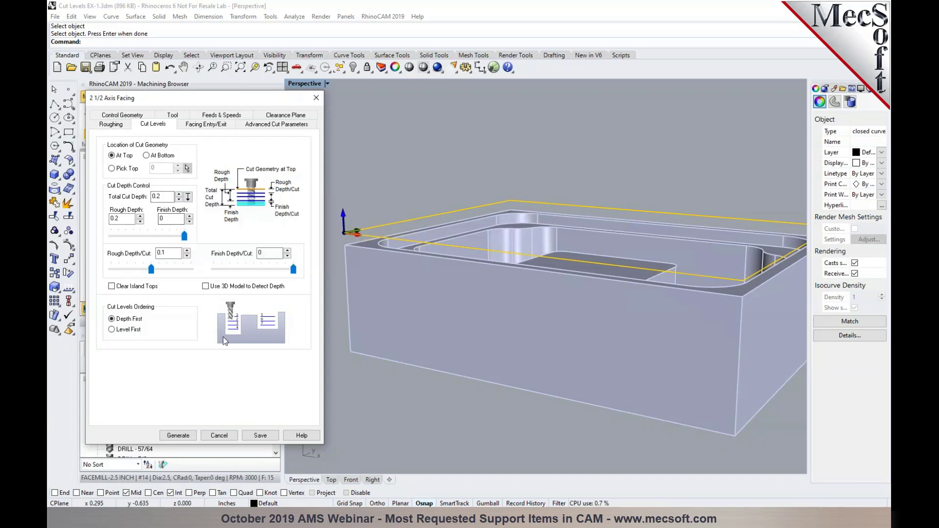
{"action": "left_click", "coordinate": [177, 434]}
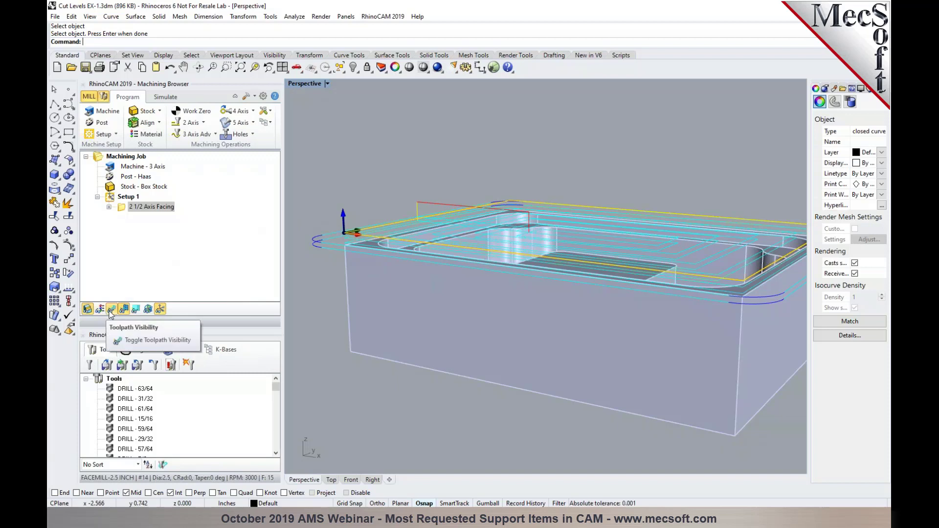
{"action": "left_click", "coordinate": [354, 336]}
{"action": "left_click", "coordinate": [394, 203]}
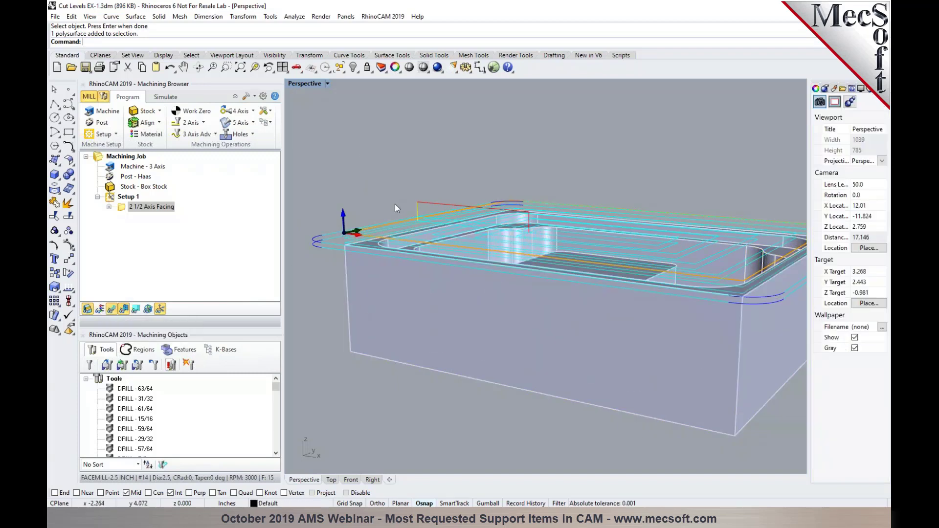
{"action": "scroll", "coordinate": [405, 220], "scroll_direction": "up", "scroll_amount": 5}
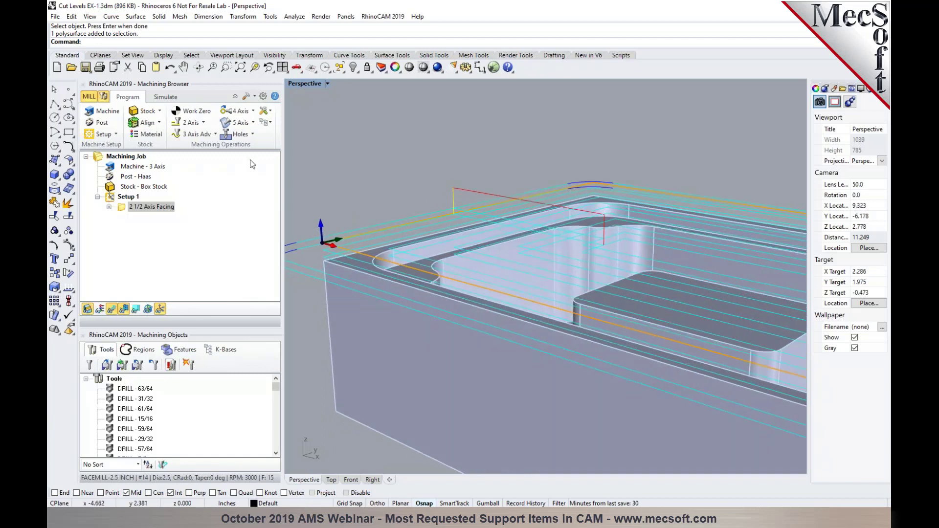
Create a 2 1/2 Axis Pocketing operation with the chained upper edges of the block's shallow pocket as its machining regions
{"action": "left_click", "coordinate": [203, 123]}
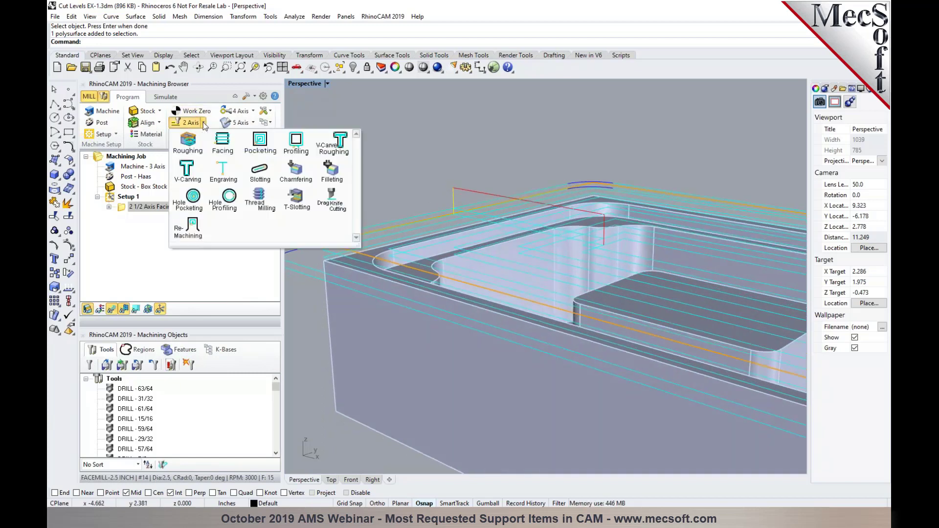
{"action": "left_click", "coordinate": [265, 152]}
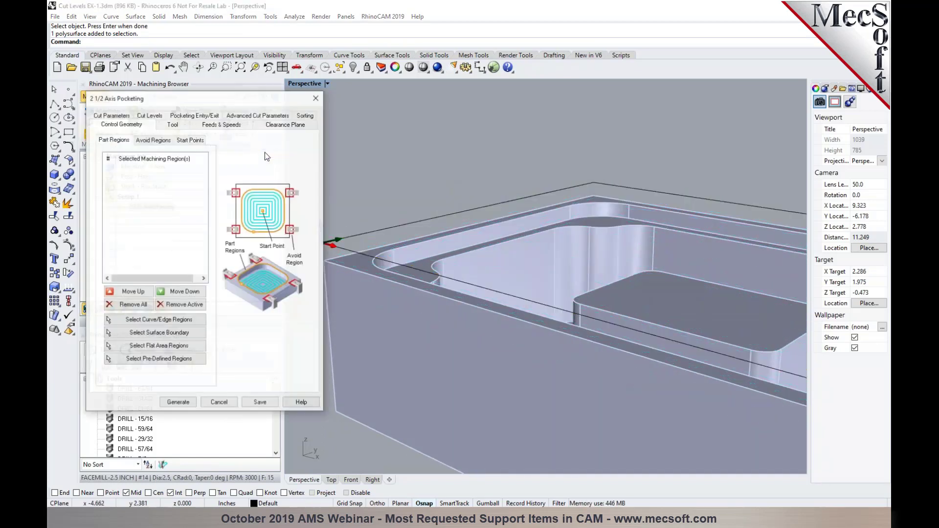
{"action": "scroll", "coordinate": [469, 213], "scroll_direction": "up", "scroll_amount": 4}
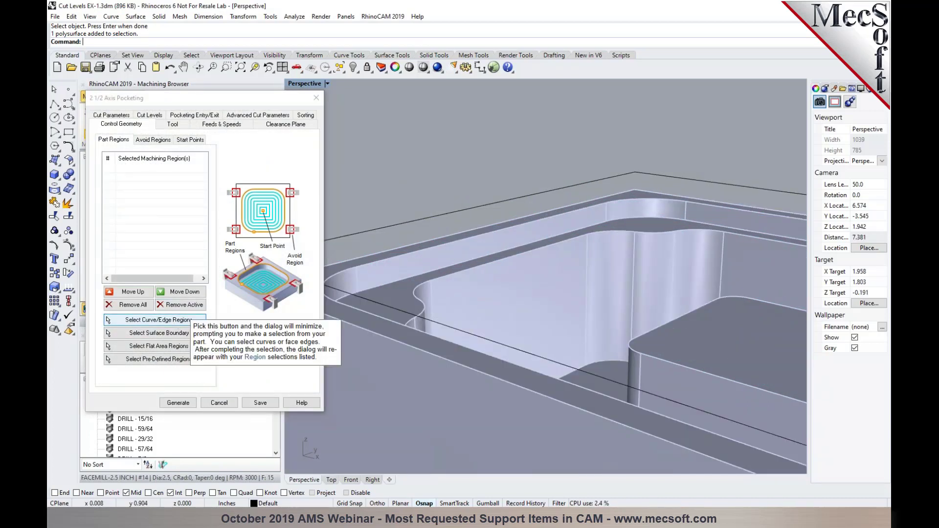
{"action": "left_click", "coordinate": [188, 325]}
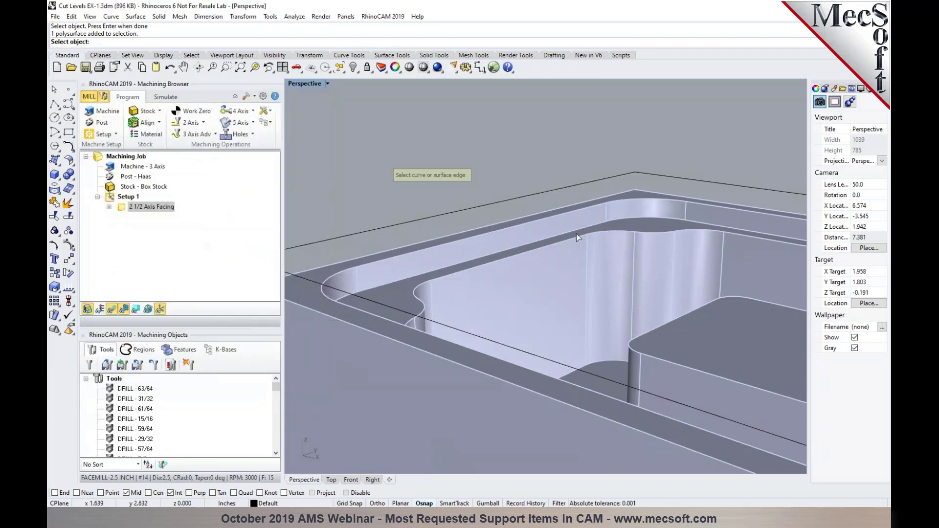
{"action": "scroll", "coordinate": [606, 217], "scroll_direction": "up", "scroll_amount": 5}
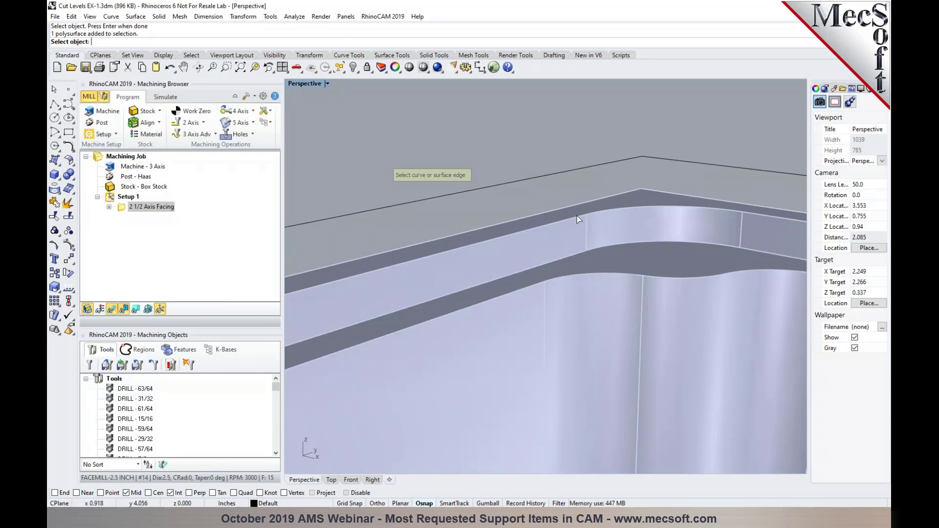
{"action": "type", "text": "ai"}
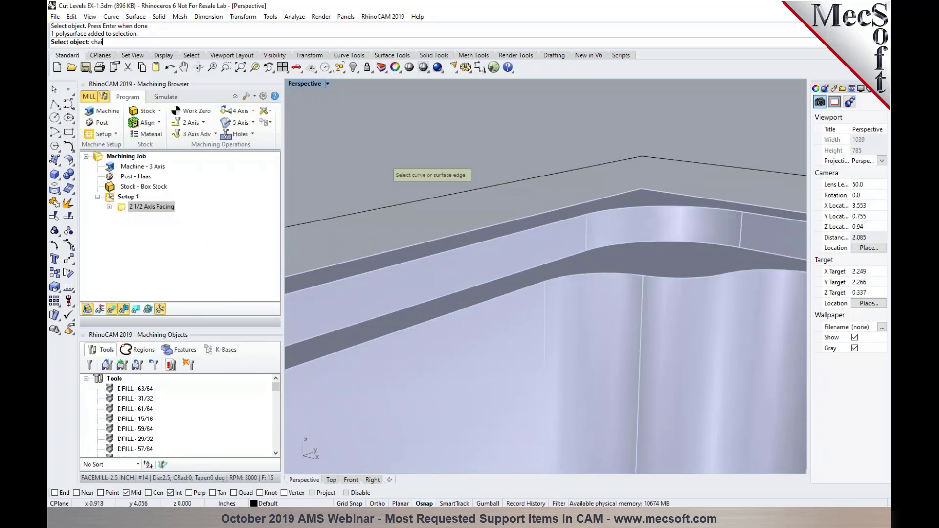
{"action": "type", "text": "n"}
{"action": "key", "text": "Return"}
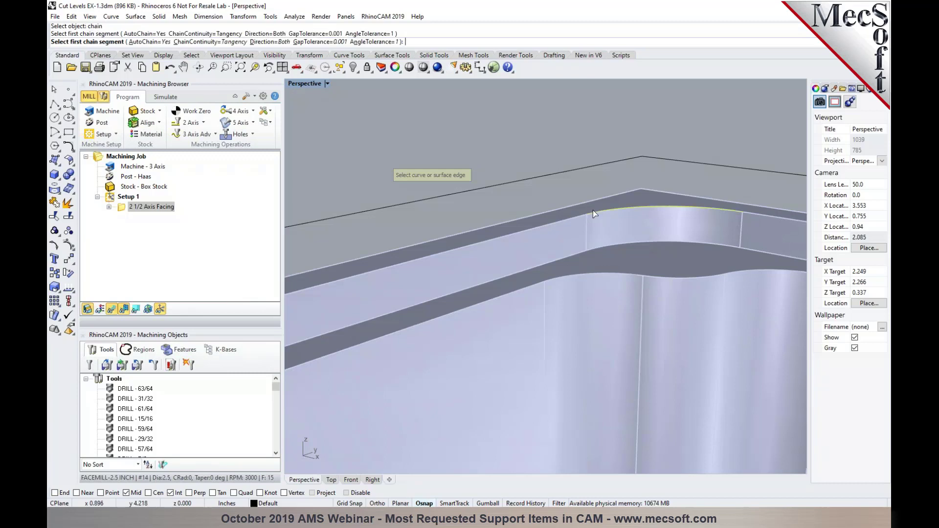
{"action": "left_click", "coordinate": [592, 212]}
{"action": "key", "text": "Return"}
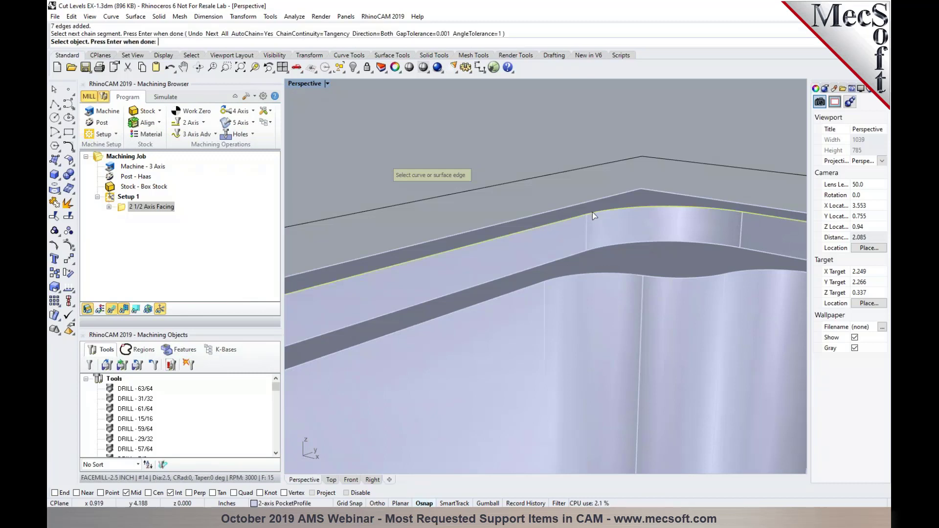
{"action": "key", "text": "Return"}
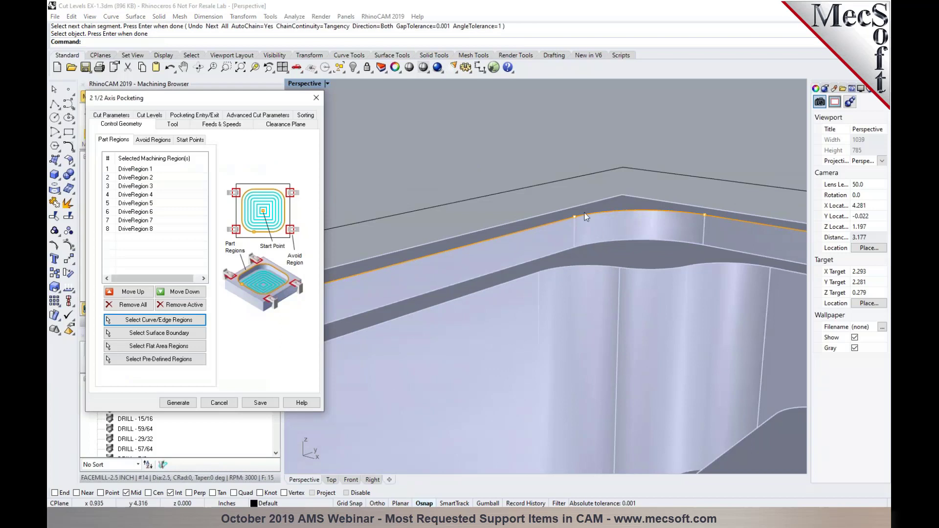
{"action": "scroll", "coordinate": [575, 212], "scroll_direction": "up", "scroll_amount": 2}
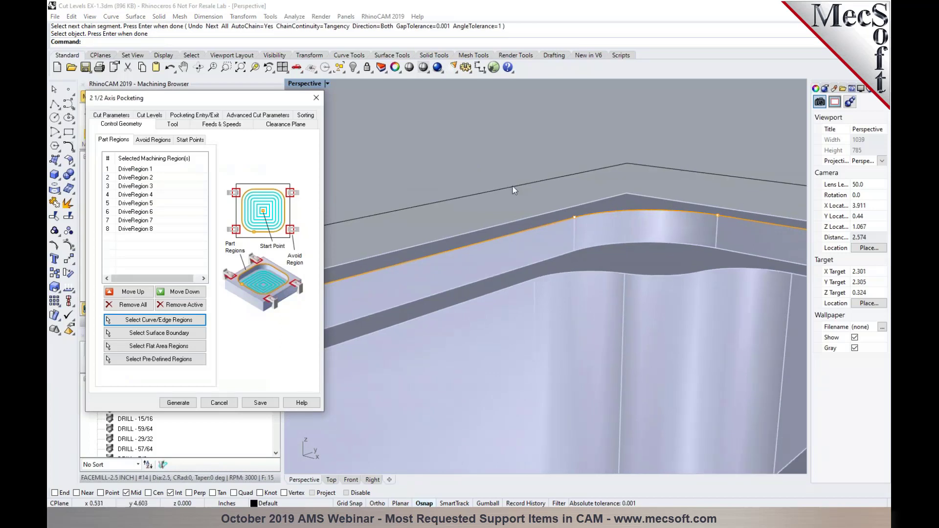
Assign FLATMILL-1/2 INCH and set the total cut depth to 0.25 by picking the shallow pocket wall's upper and lower corner points
{"action": "left_click", "coordinate": [170, 125]}
{"action": "left_click", "coordinate": [151, 154]}
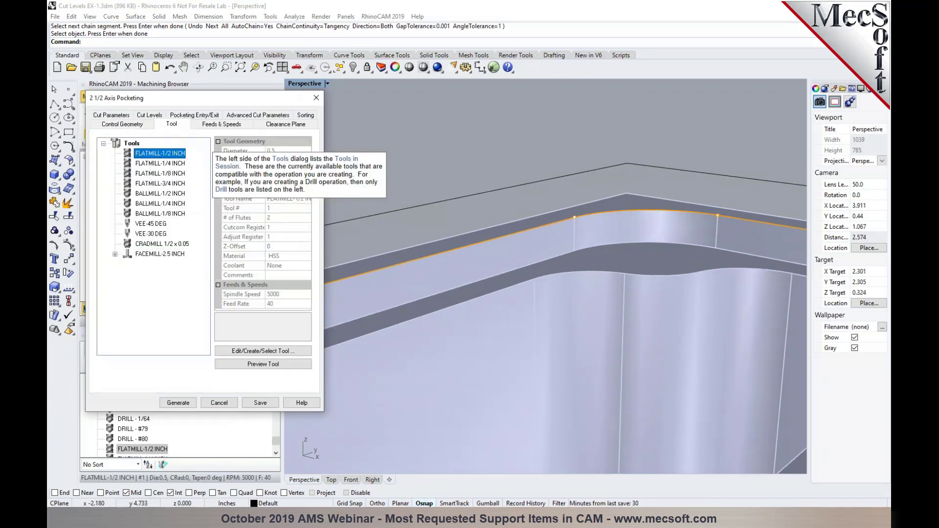
{"action": "left_click", "coordinate": [146, 115]}
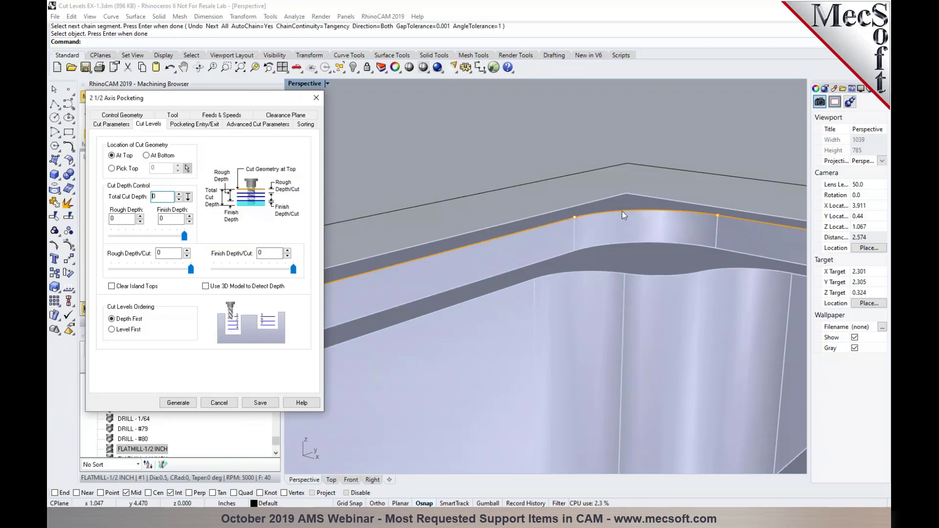
{"action": "mouse_move", "coordinate": [122, 156]}
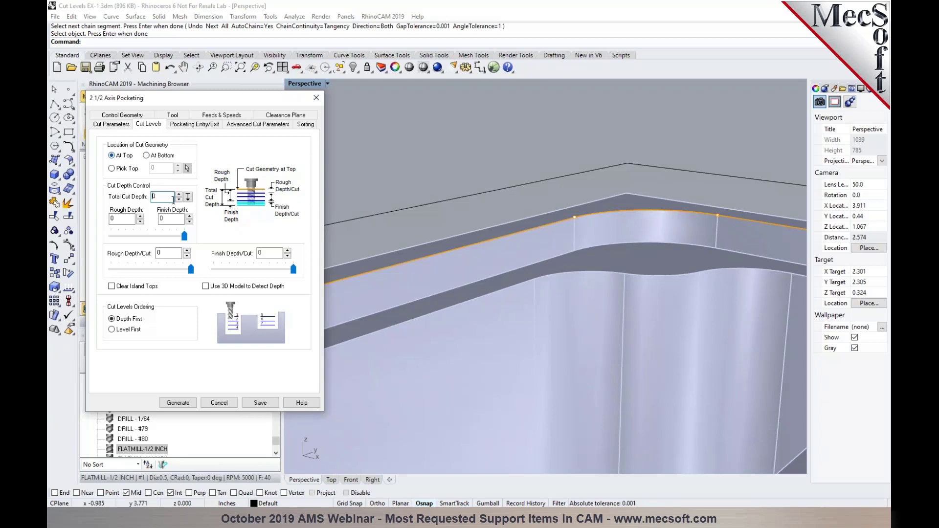
{"action": "left_click", "coordinate": [187, 197]}
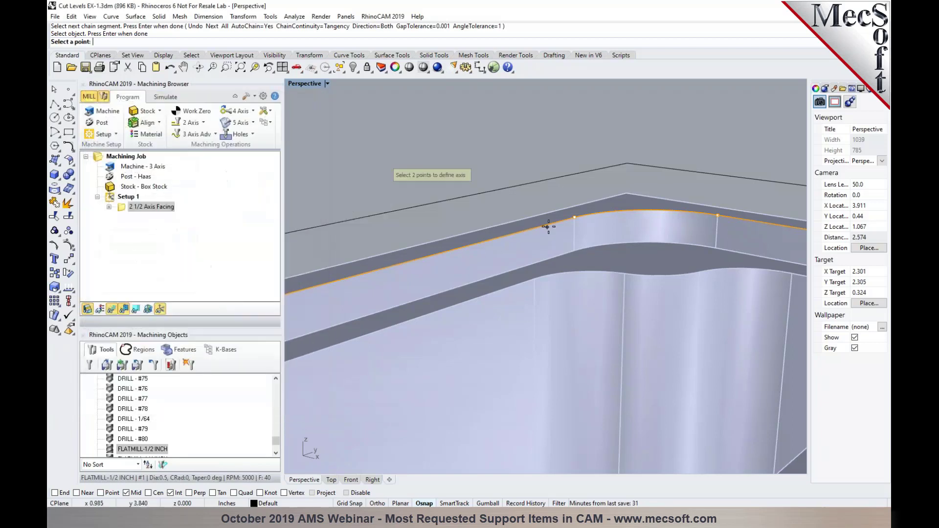
{"action": "left_click", "coordinate": [574, 217]}
{"action": "left_click", "coordinate": [574, 251]}
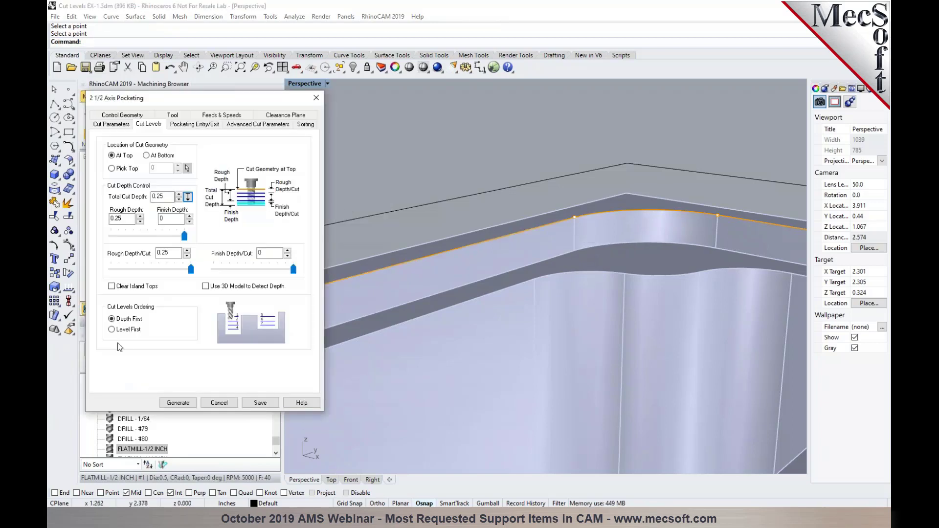
Generate the pocketing toolpath and check its cut levels in the Z Level display
{"action": "left_click", "coordinate": [178, 399]}
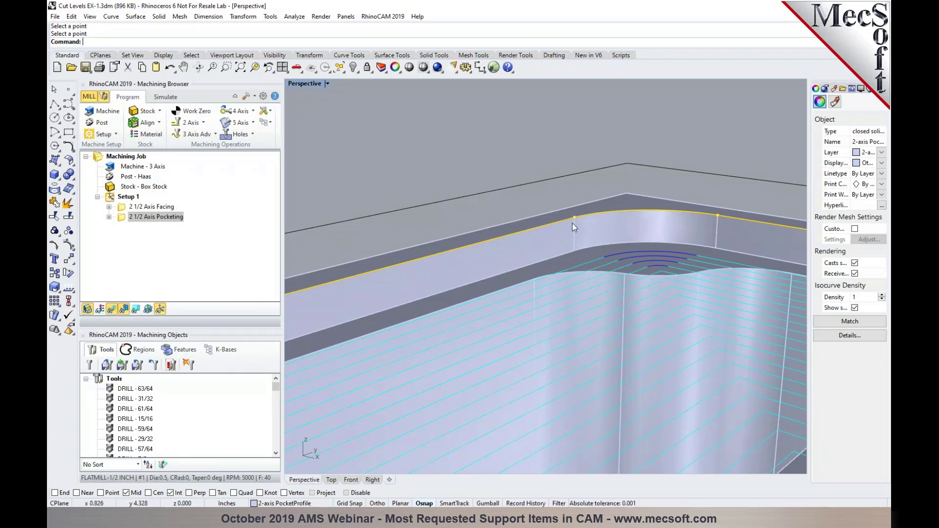
{"action": "left_click", "coordinate": [137, 311]}
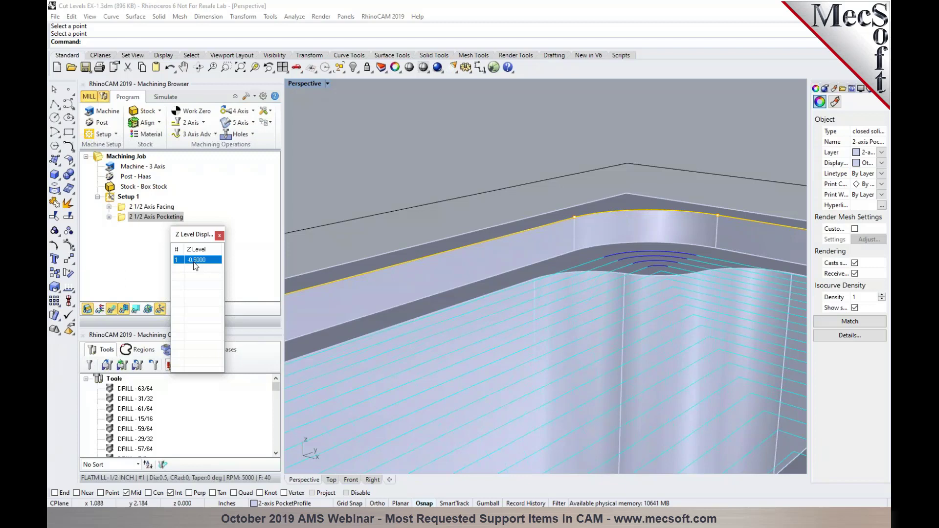
{"action": "left_click", "coordinate": [220, 236]}
{"action": "key", "text": "Escape"}
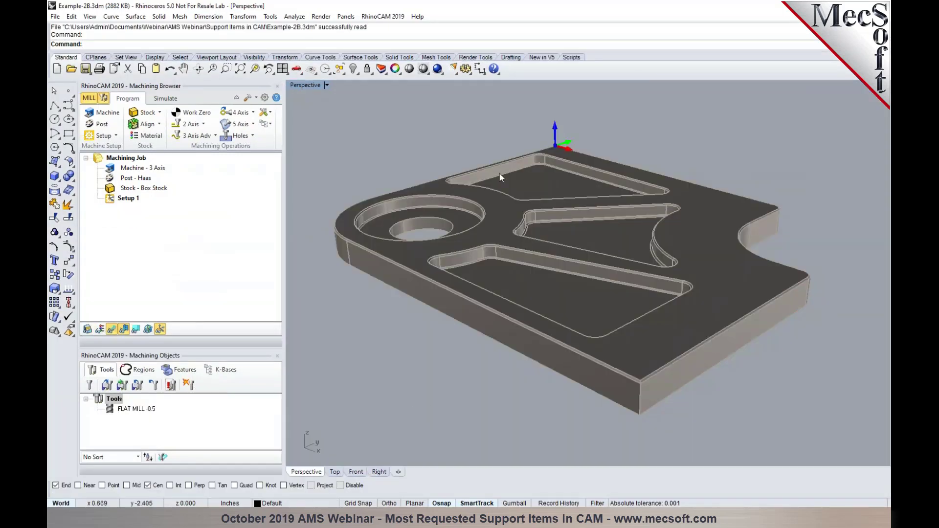
In Example-2B, create a 2 1/2 Axis Pocketing operation using the chained edges below the chamfer of the pocket nearest the origin
{"action": "scroll", "coordinate": [492, 131], "scroll_direction": "up", "scroll_amount": 3}
{"action": "scroll", "coordinate": [491, 130], "scroll_direction": "up", "scroll_amount": 2}
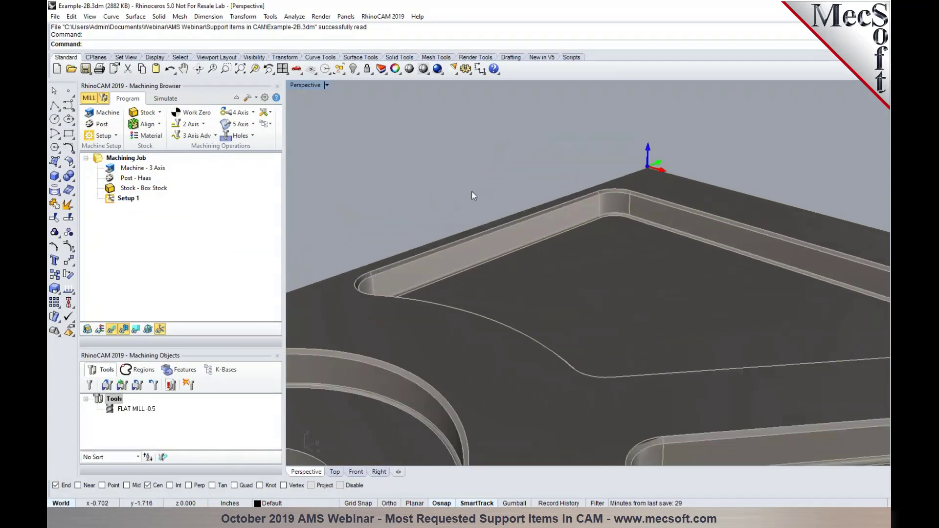
{"action": "scroll", "coordinate": [471, 192], "scroll_direction": "up", "scroll_amount": 2}
{"action": "right_click_drag", "start_coordinate": [684, 227], "coordinate": [679, 282]}
{"action": "scroll", "coordinate": [720, 207], "scroll_direction": "up", "scroll_amount": 2}
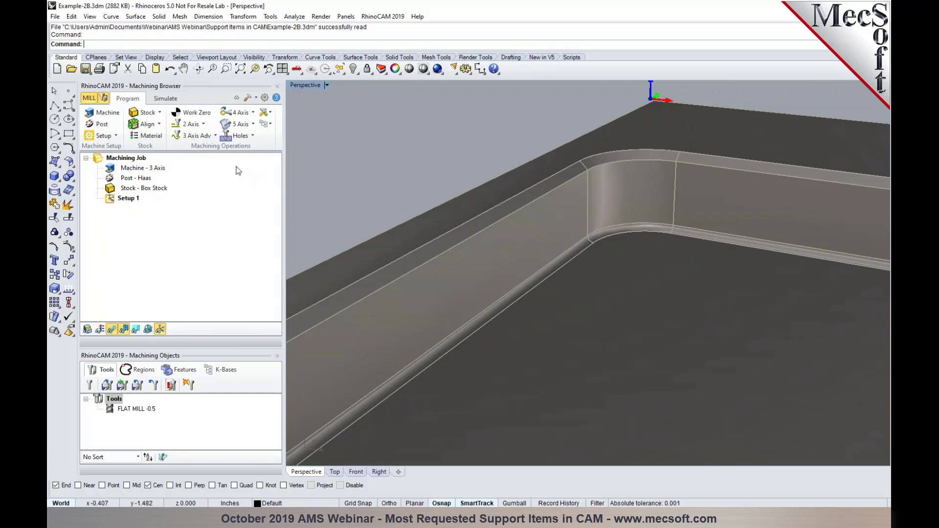
{"action": "left_click", "coordinate": [199, 124]}
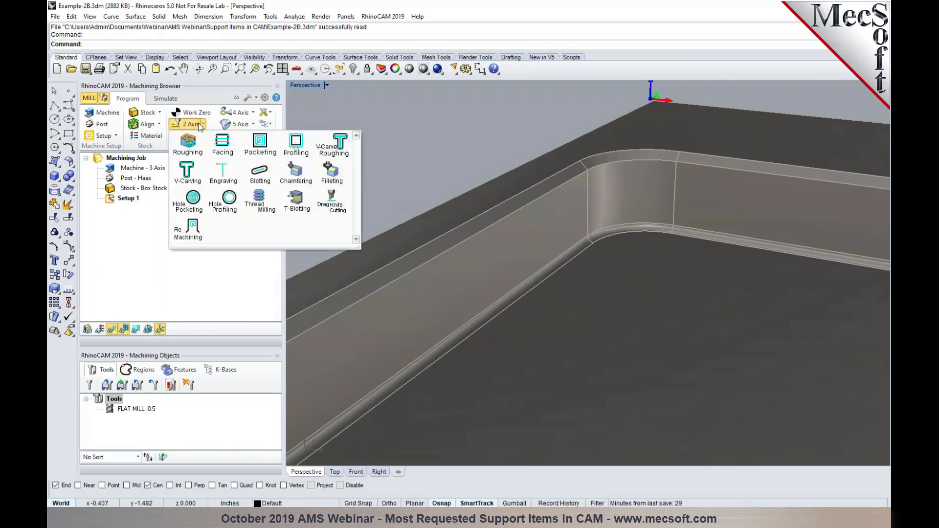
{"action": "left_click", "coordinate": [266, 157]}
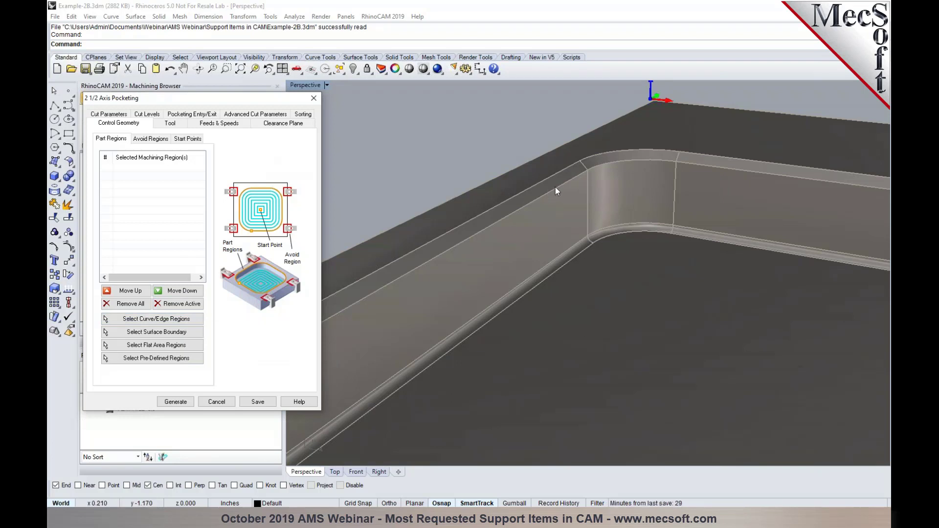
{"action": "left_click", "coordinate": [179, 320]}
{"action": "type", "text": "chain"}
{"action": "key", "text": "Return"}
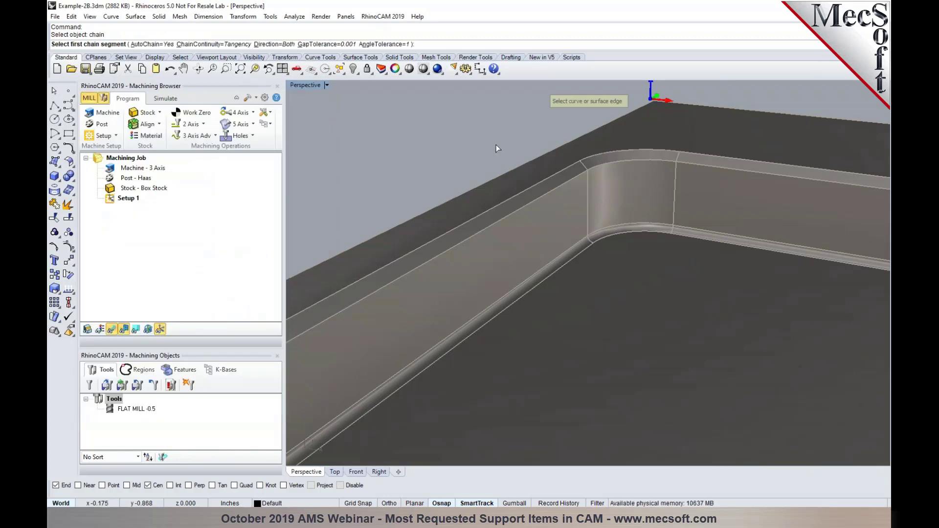
{"action": "left_click", "coordinate": [594, 170]}
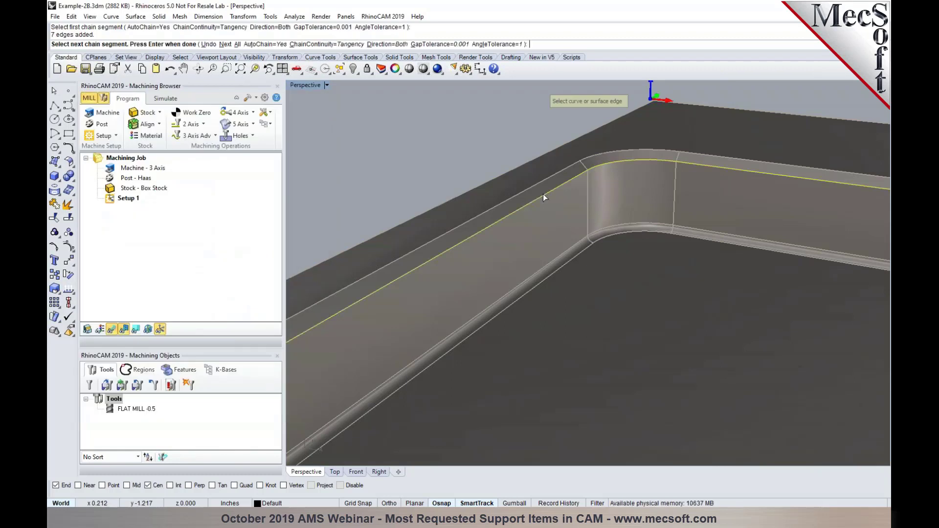
{"action": "key", "text": "Return"}
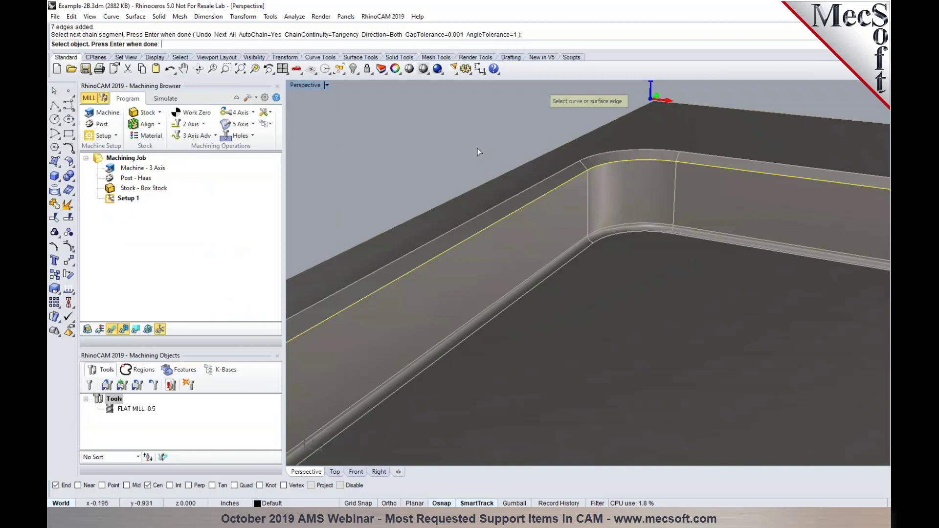
{"action": "key", "text": "Return"}
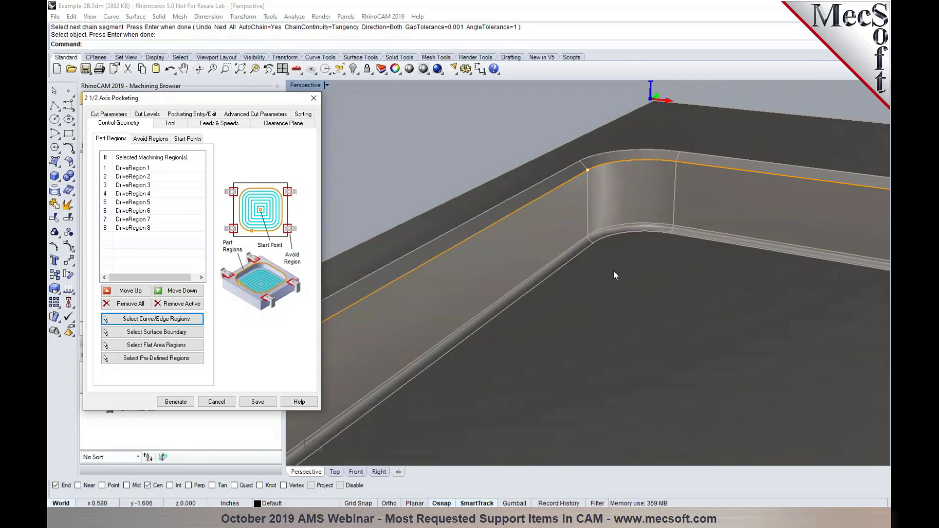
Set the cut geometry location to Pick Top and pick a corner point on the chamfer's upper edge, at Z 0
{"action": "left_click", "coordinate": [155, 115]}
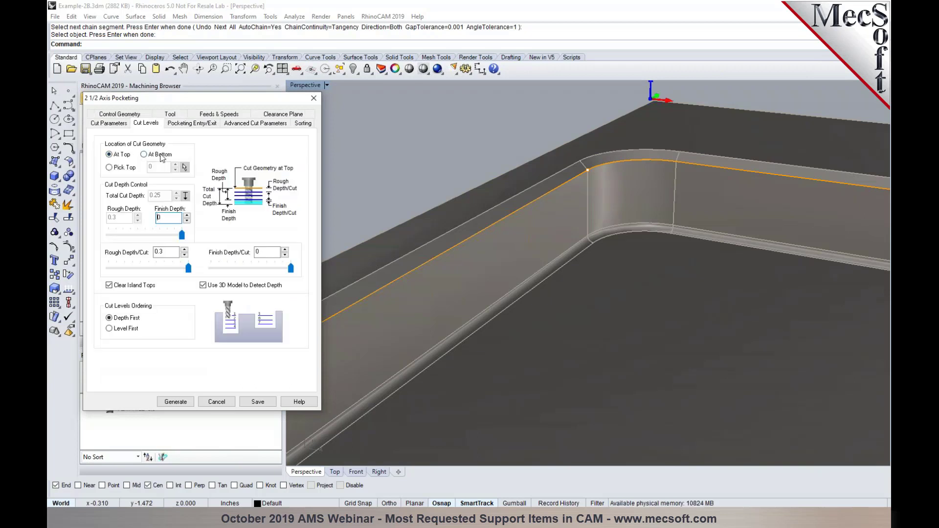
{"action": "mouse_move", "coordinate": [163, 157]}
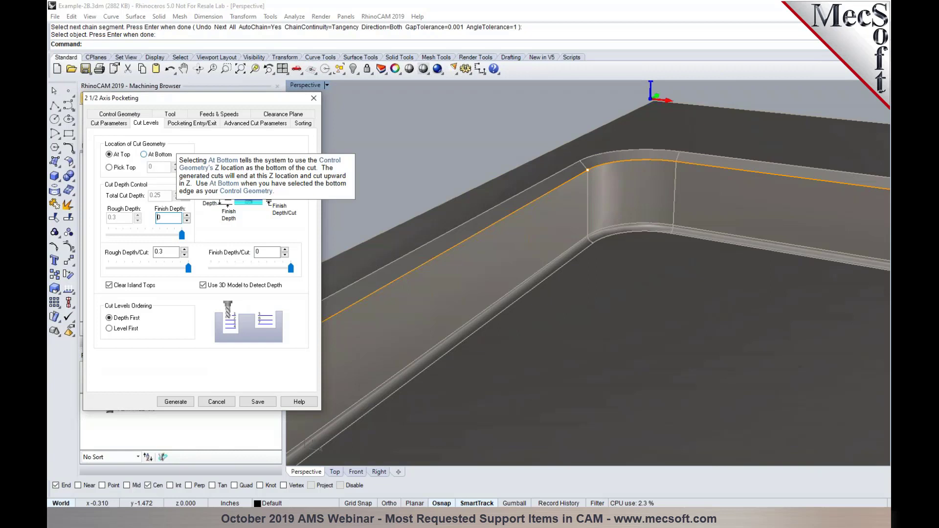
{"action": "left_click", "coordinate": [110, 168]}
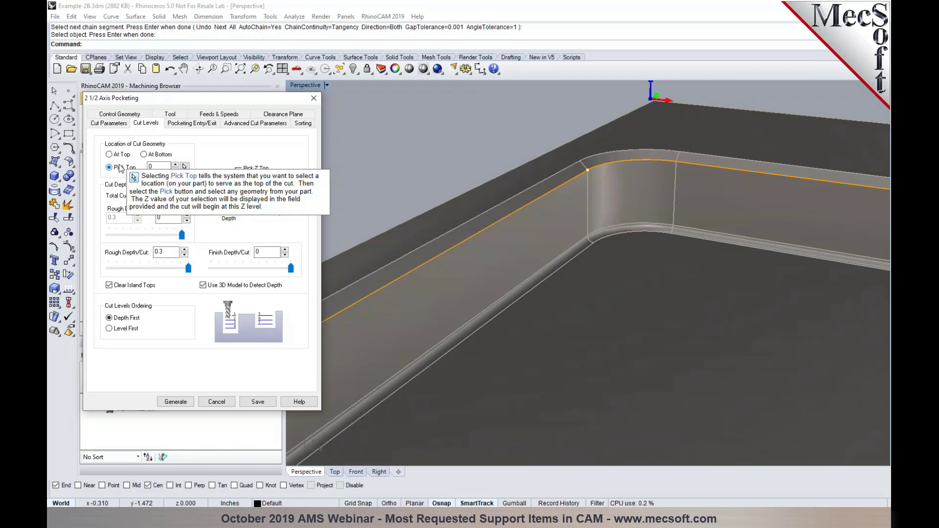
{"action": "left_click", "coordinate": [184, 168]}
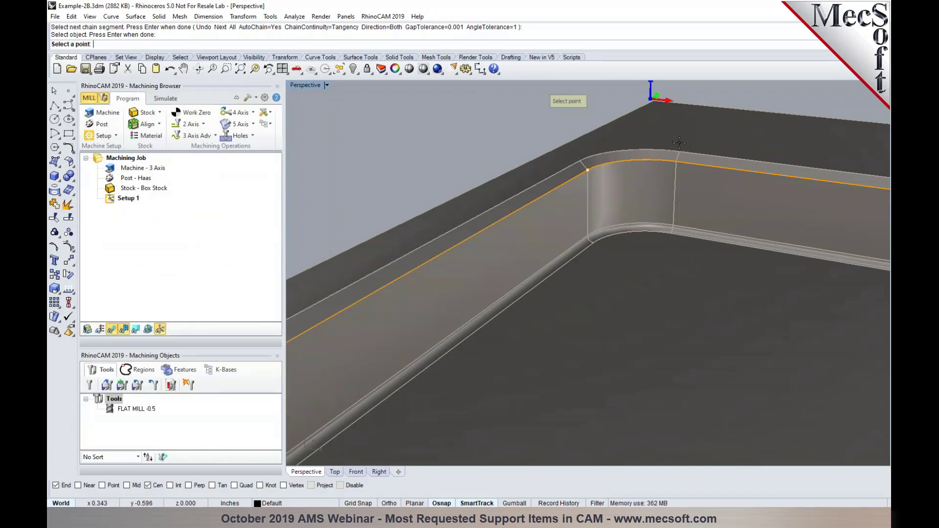
{"action": "left_click", "coordinate": [683, 161]}
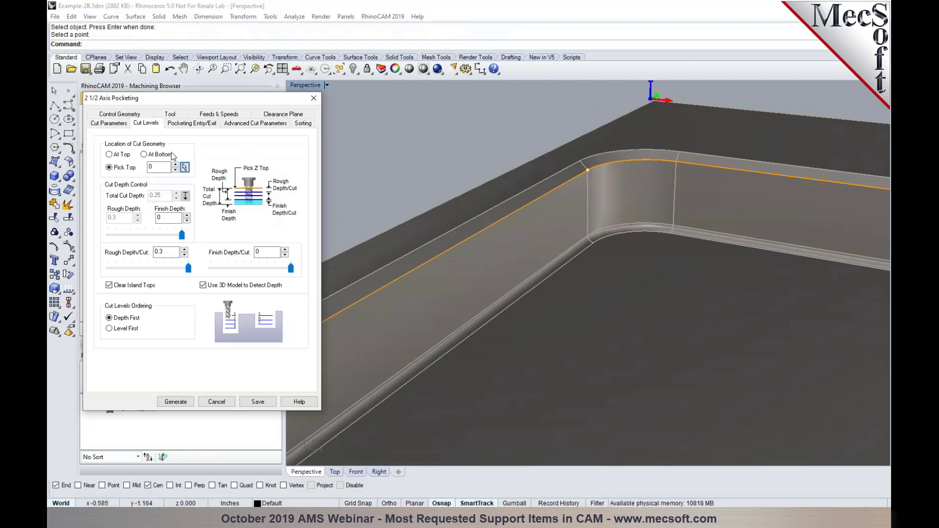
{"action": "mouse_move", "coordinate": [158, 164]}
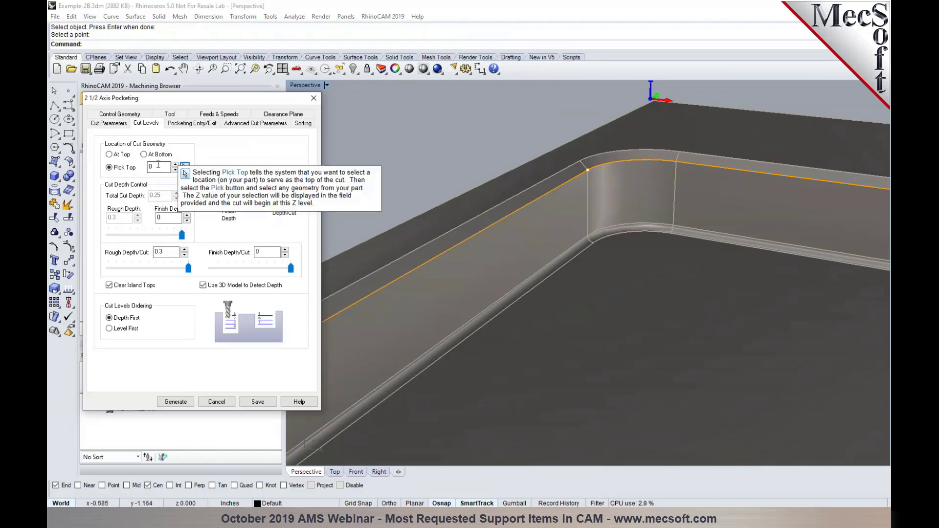
Turn off Clear Island Tops and Use 3D Model to Detect Depth in the pocketing operation's cut levels
{"action": "scroll", "coordinate": [502, 218], "scroll_direction": "down", "scroll_amount": 3}
{"action": "right_click_drag", "start_coordinate": [599, 201], "coordinate": [643, 193]}
{"action": "right_click_drag", "start_coordinate": [478, 177], "coordinate": [452, 223]}
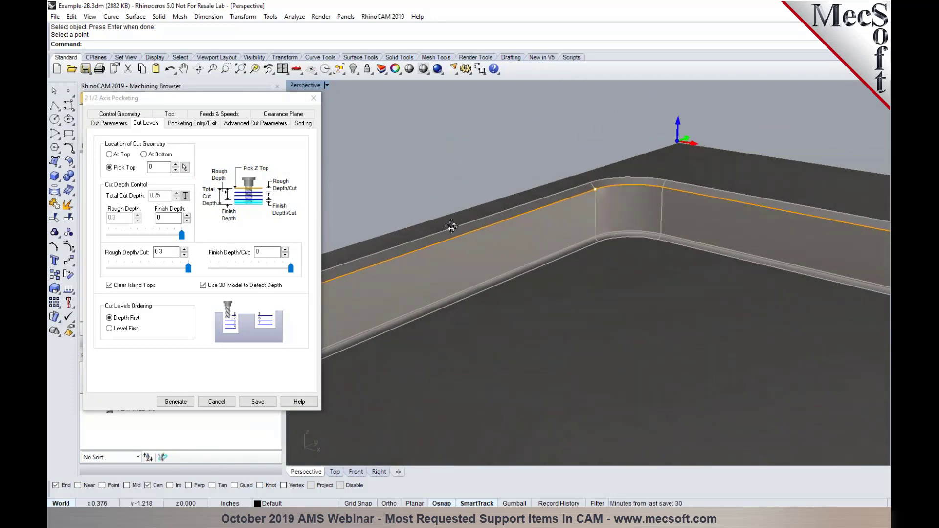
{"action": "scroll", "coordinate": [594, 193], "scroll_direction": "up", "scroll_amount": 2}
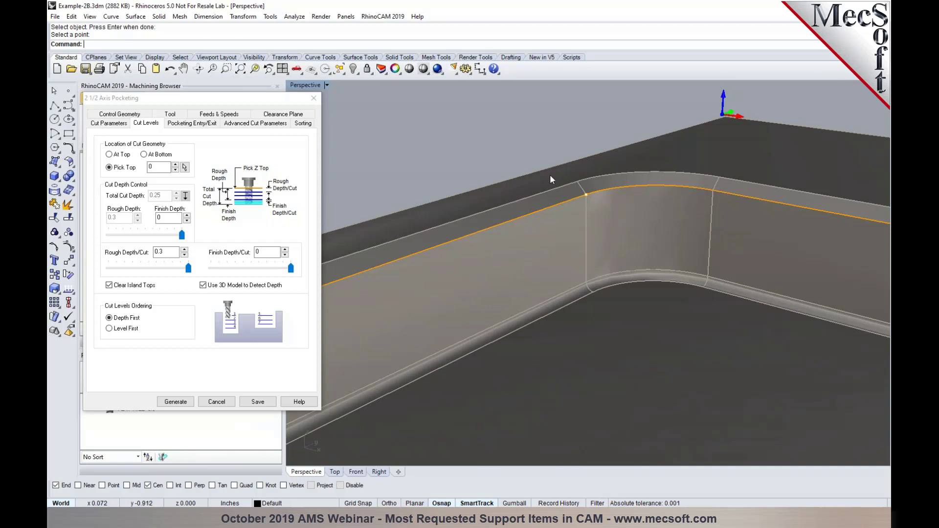
{"action": "left_click", "coordinate": [108, 285]}
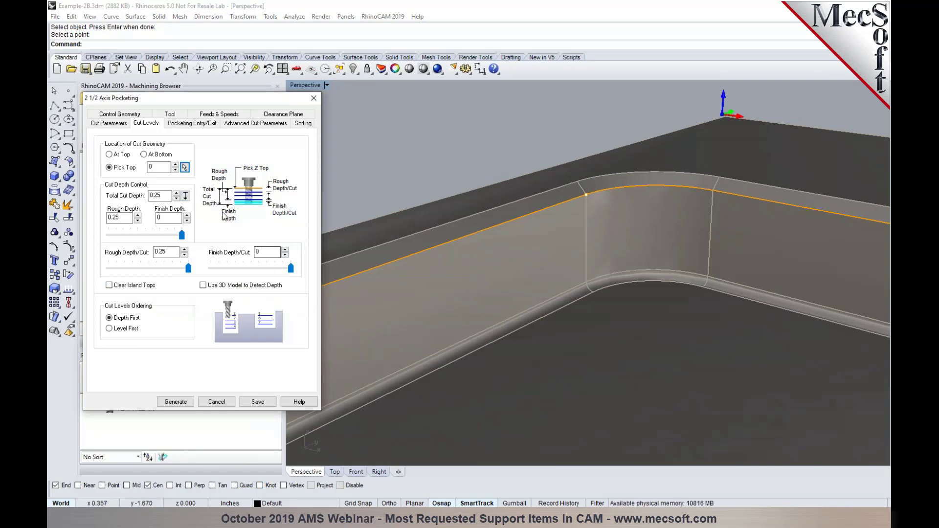
Set the total cut depth to 0.23 by picking points on the chamfer's upper edge and where the pocket wall meets its floor fillet
{"action": "left_click", "coordinate": [186, 196]}
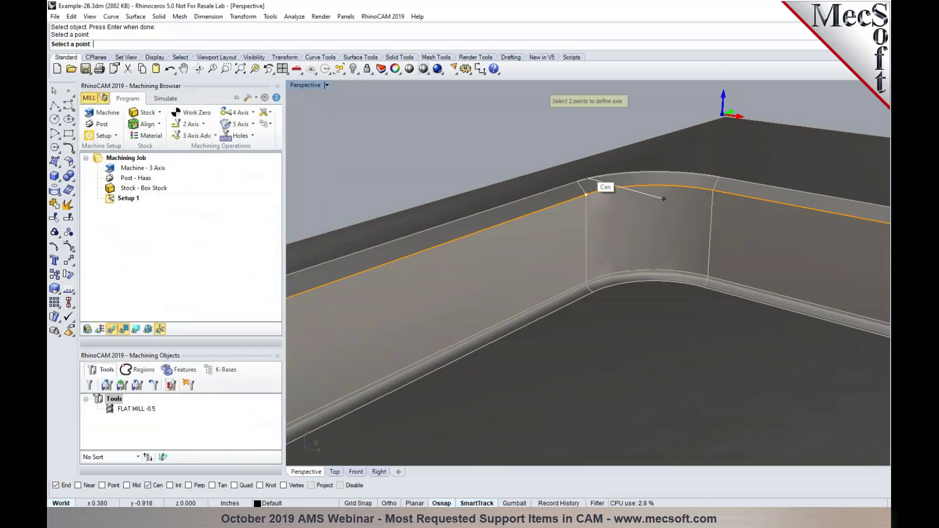
{"action": "left_click", "coordinate": [720, 172]}
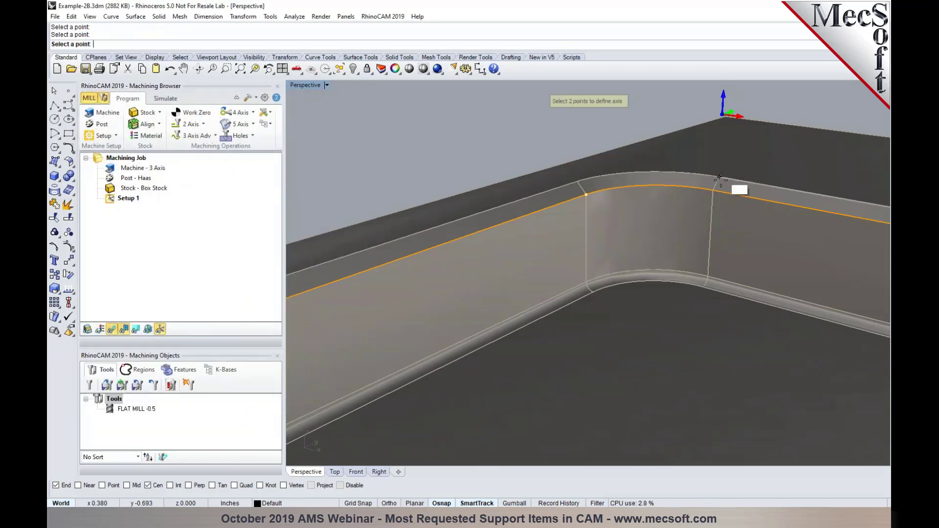
{"action": "left_click", "coordinate": [590, 279]}
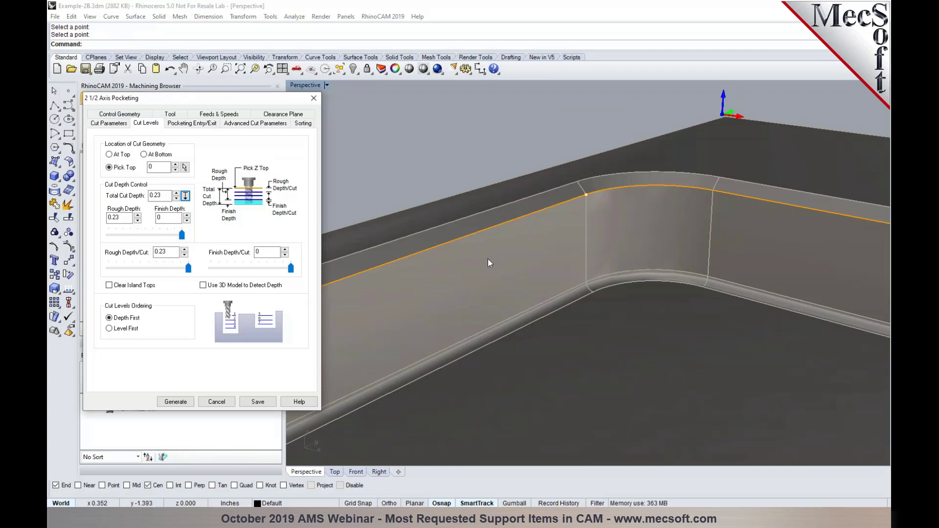
Generate the pocketing toolpath and examine it in the pocket nearest the origin and against the neighbouring chamfered pockets
{"action": "left_click", "coordinate": [186, 404]}
{"action": "right_click_drag", "start_coordinate": [594, 377], "coordinate": [383, 274]}
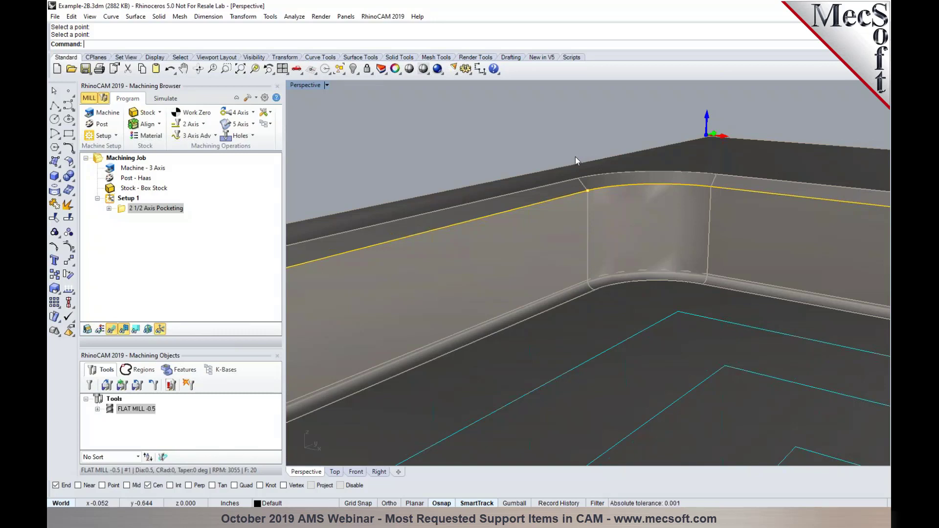
{"action": "scroll", "coordinate": [577, 158], "scroll_direction": "down", "scroll_amount": 4}
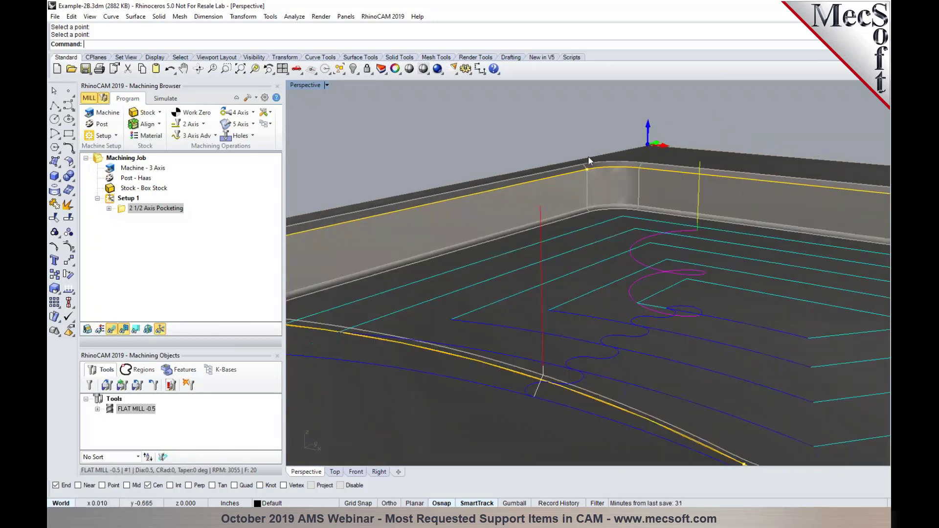
{"action": "scroll", "coordinate": [591, 162], "scroll_direction": "down", "scroll_amount": 2}
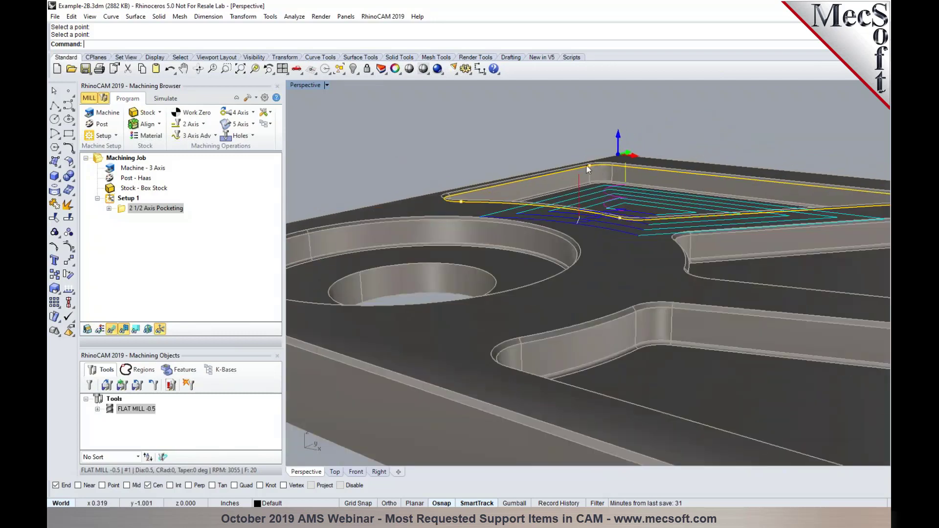
{"action": "scroll", "coordinate": [669, 292], "scroll_direction": "up", "scroll_amount": 5}
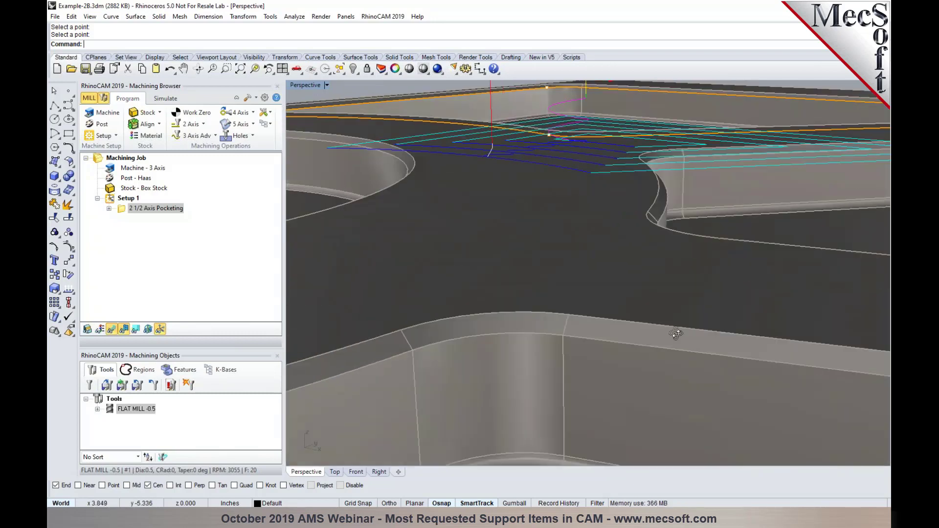
{"action": "scroll", "coordinate": [648, 321], "scroll_direction": "down", "scroll_amount": 5}
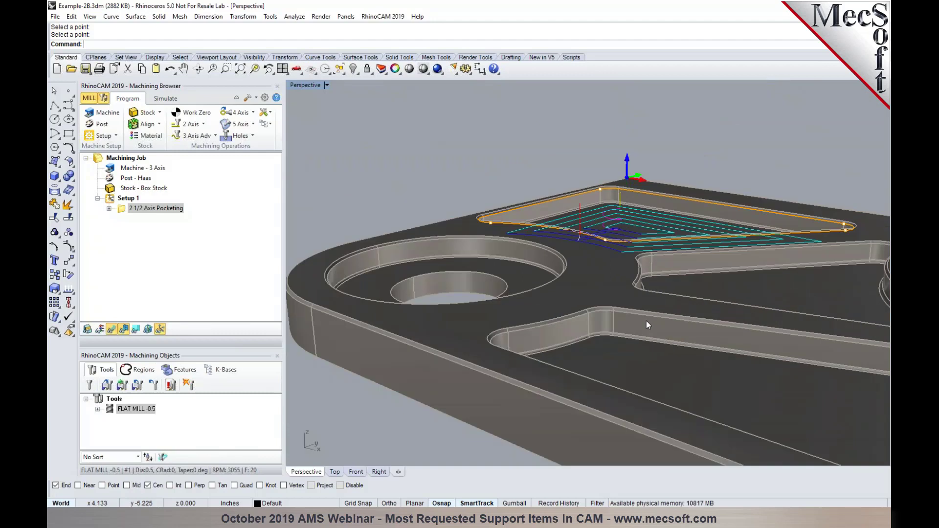
Start a Chamfering operation using the chained edges below the chamfer of the pocket beside the part's long outer side
{"action": "scroll", "coordinate": [625, 332], "scroll_direction": "up", "scroll_amount": 2}
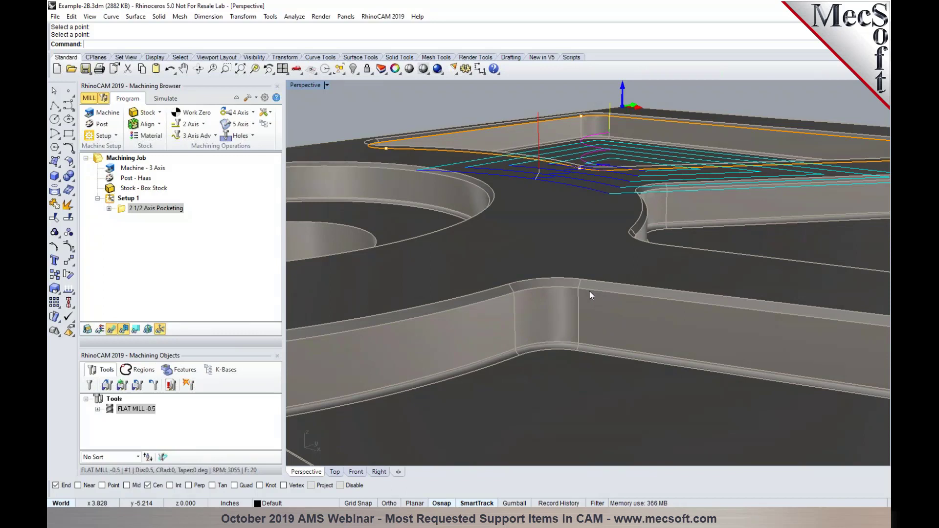
{"action": "left_click", "coordinate": [199, 126]}
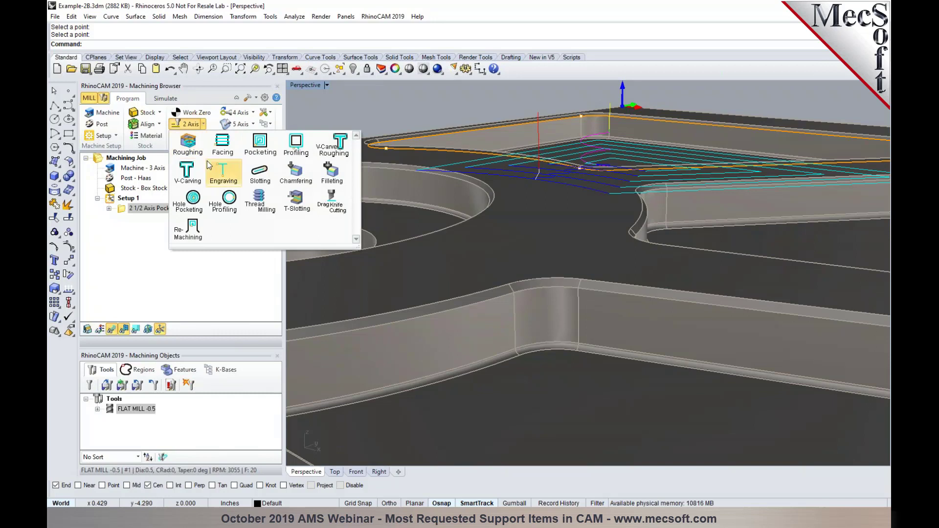
{"action": "left_click", "coordinate": [295, 181]}
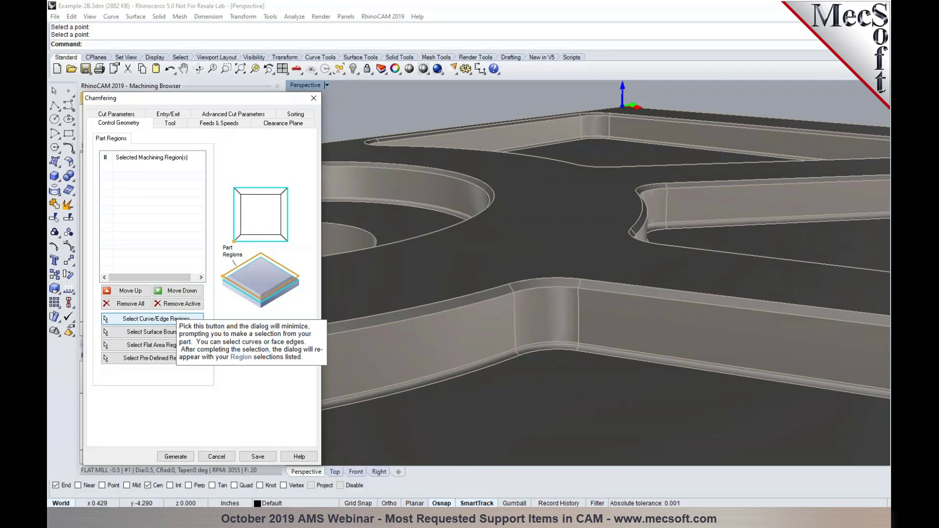
{"action": "left_click", "coordinate": [162, 318]}
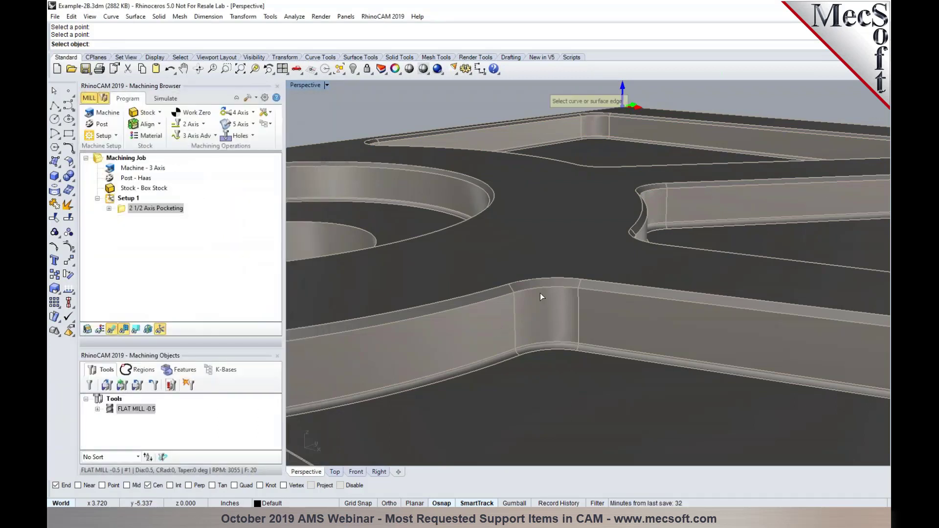
{"action": "type", "text": "chain"}
{"action": "key", "text": "Return"}
{"action": "left_click", "coordinate": [530, 288]}
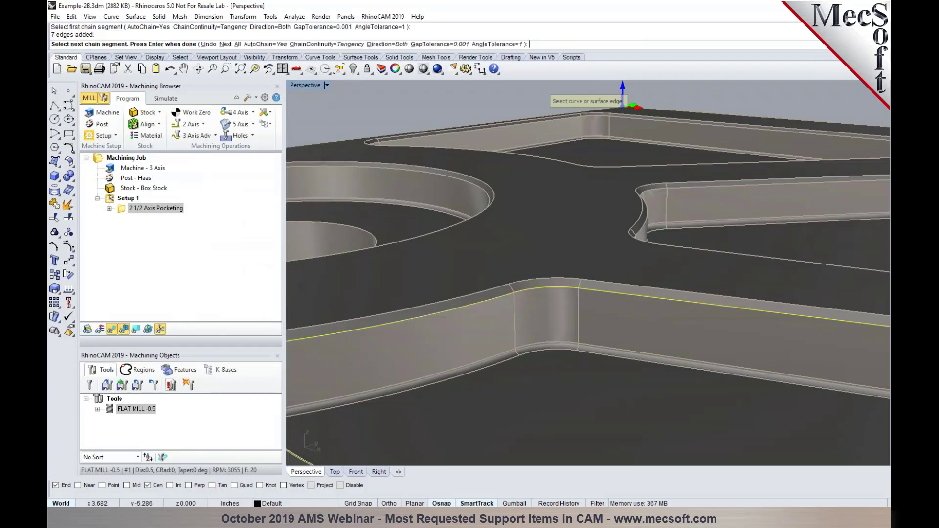
{"action": "scroll", "coordinate": [660, 298], "scroll_direction": "down", "scroll_amount": 2}
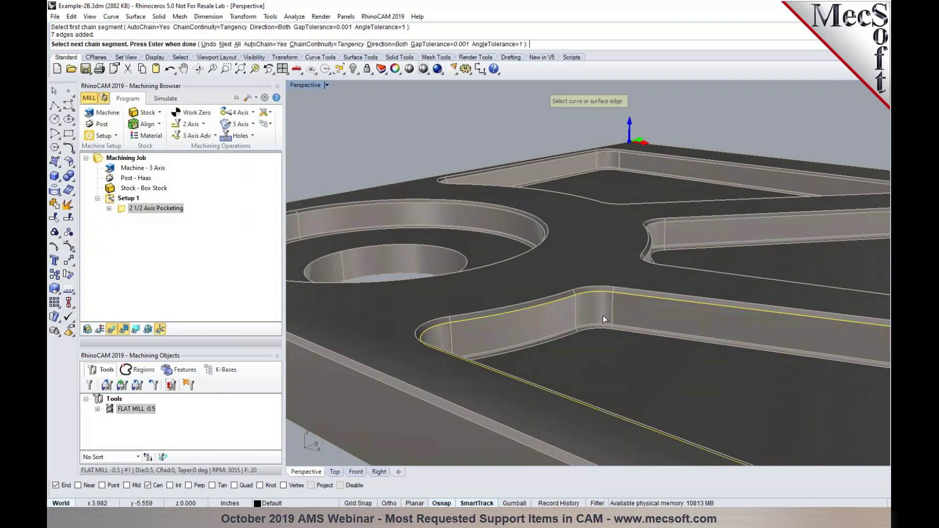
{"action": "key", "text": "Return"}
{"action": "key", "text": "Return"}
{"action": "scroll", "coordinate": [521, 289], "scroll_direction": "up", "scroll_amount": 4}
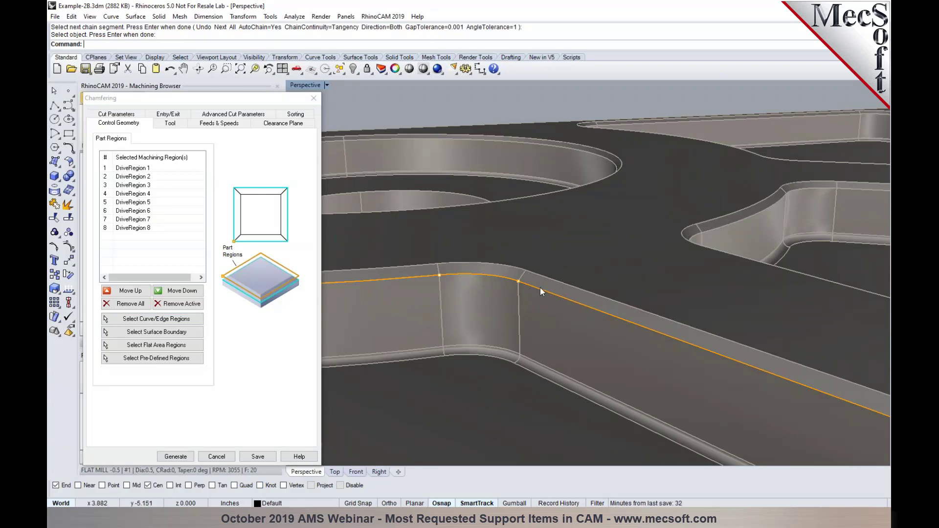
Set the chamfer parameters to Geom. at Bottom, matching the selected lower chamfer edges
{"action": "left_click", "coordinate": [132, 116]}
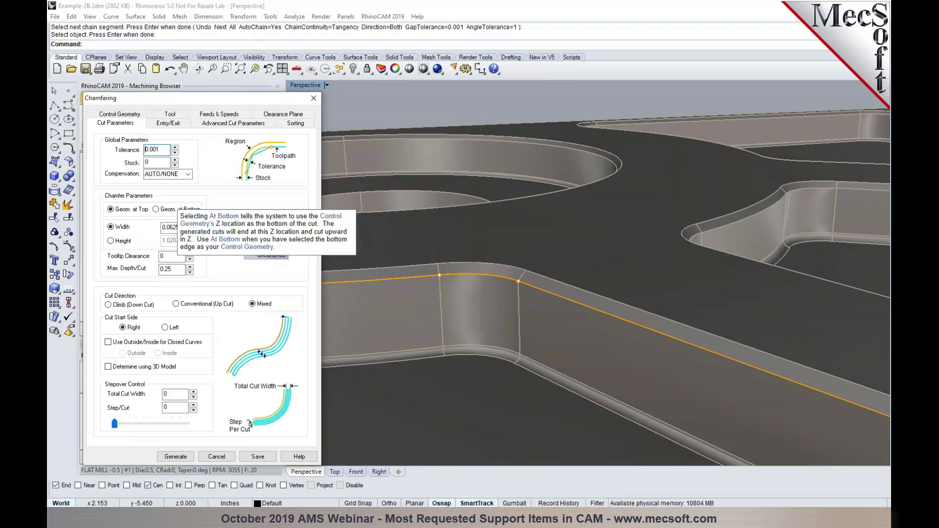
{"action": "left_click", "coordinate": [156, 209]}
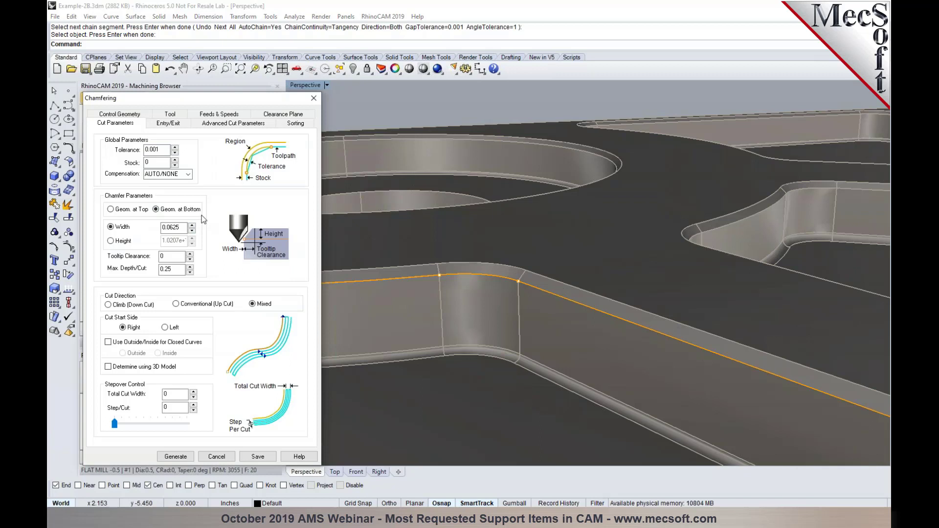
{"action": "mouse_move", "coordinate": [188, 214]}
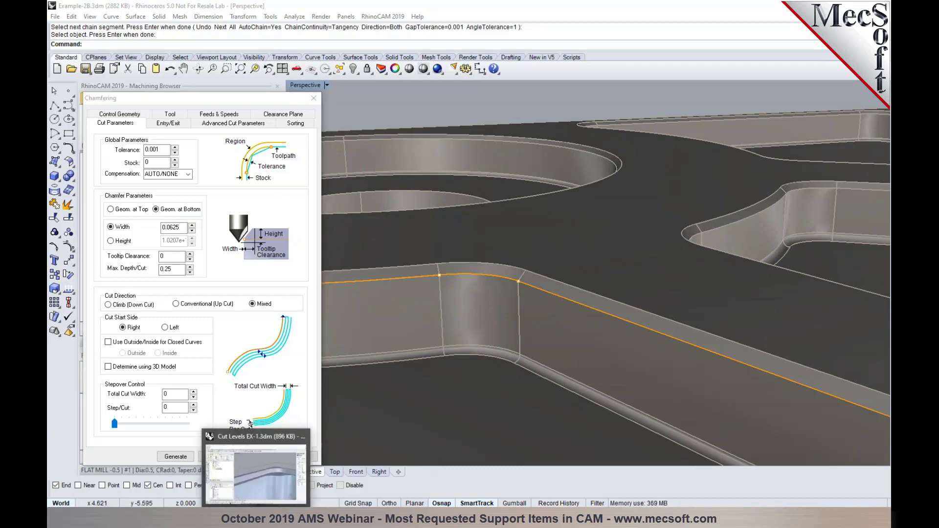
Switch to Cut Levels EX-1.3dm and examine the unchamfered top edge at the upper pocket's rounded corner
{"action": "left_click", "coordinate": [263, 483]}
{"action": "scroll", "coordinate": [568, 280], "scroll_direction": "down", "scroll_amount": 3}
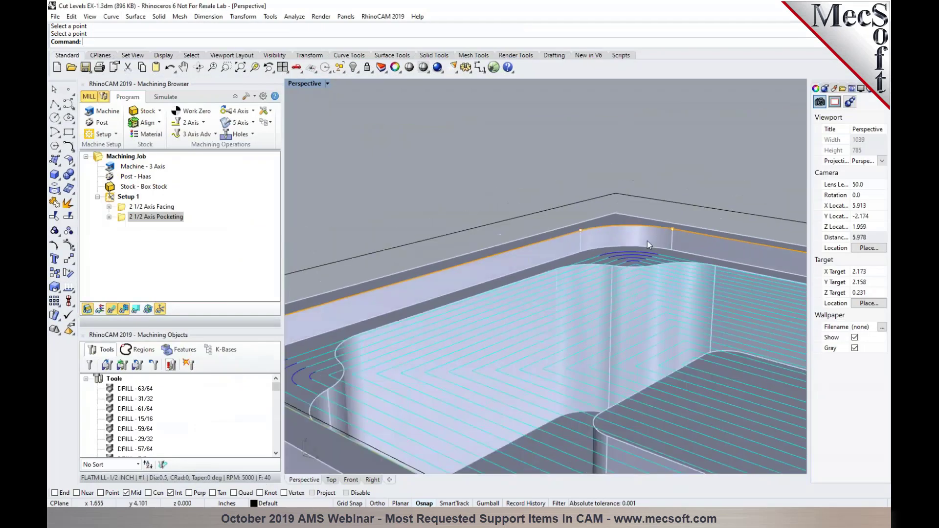
{"action": "scroll", "coordinate": [649, 235], "scroll_direction": "up", "scroll_amount": 3}
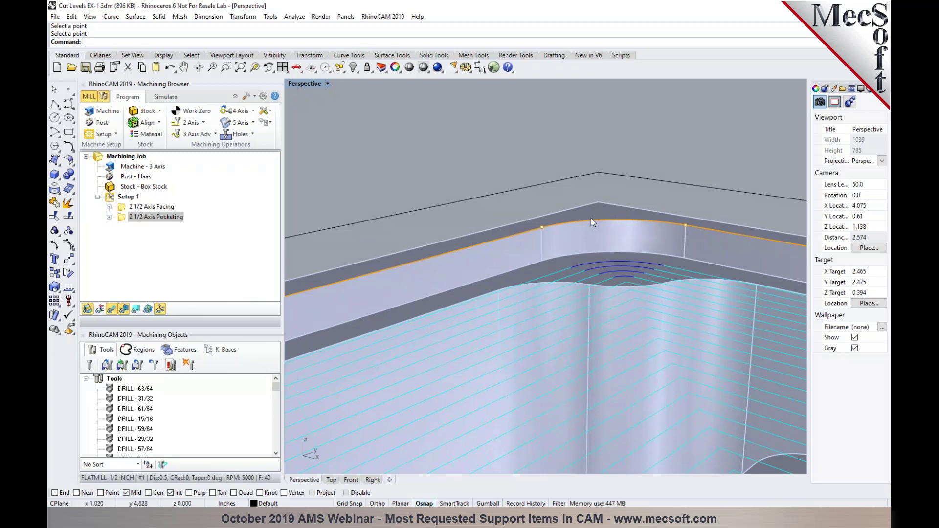
{"action": "scroll", "coordinate": [618, 257], "scroll_direction": "down", "scroll_amount": 2}
{"action": "scroll", "coordinate": [620, 257], "scroll_direction": "down", "scroll_amount": 4}
{"action": "right_click_drag", "start_coordinate": [627, 257], "coordinate": [541, 236]}
{"action": "scroll", "coordinate": [514, 223], "scroll_direction": "up", "scroll_amount": 9}
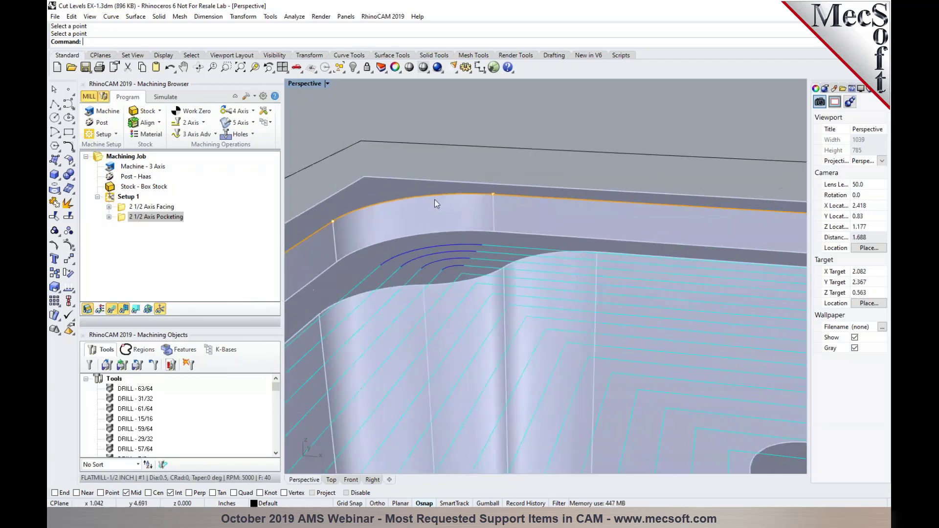
Start a Chamfering operation using the chained top edges of the upper pocket as its part regions
{"action": "left_click", "coordinate": [196, 122]}
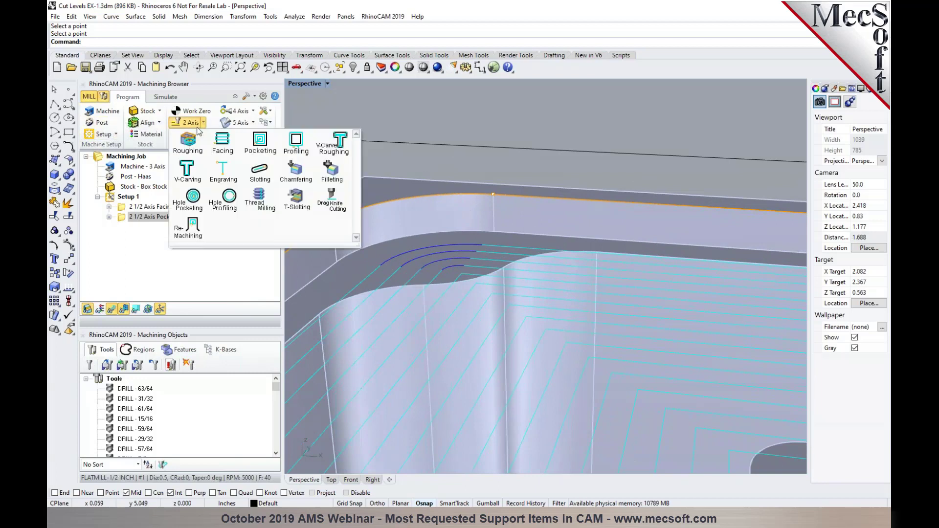
{"action": "left_click", "coordinate": [295, 173]}
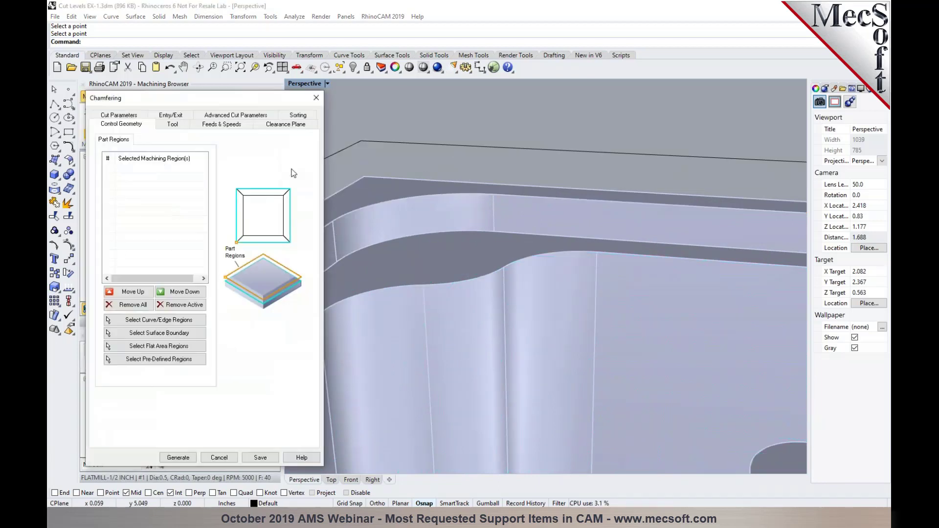
{"action": "left_click", "coordinate": [158, 320]}
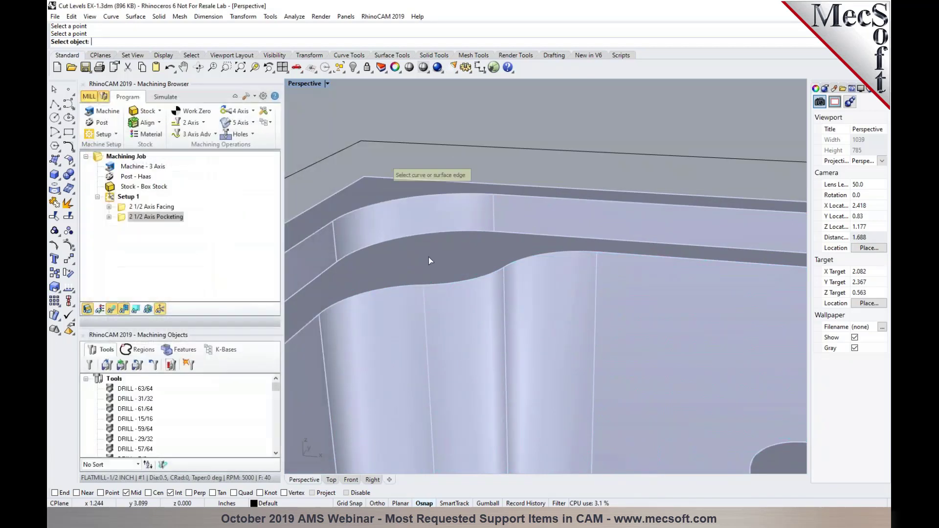
{"action": "type", "text": "chain"}
{"action": "key", "text": "Return"}
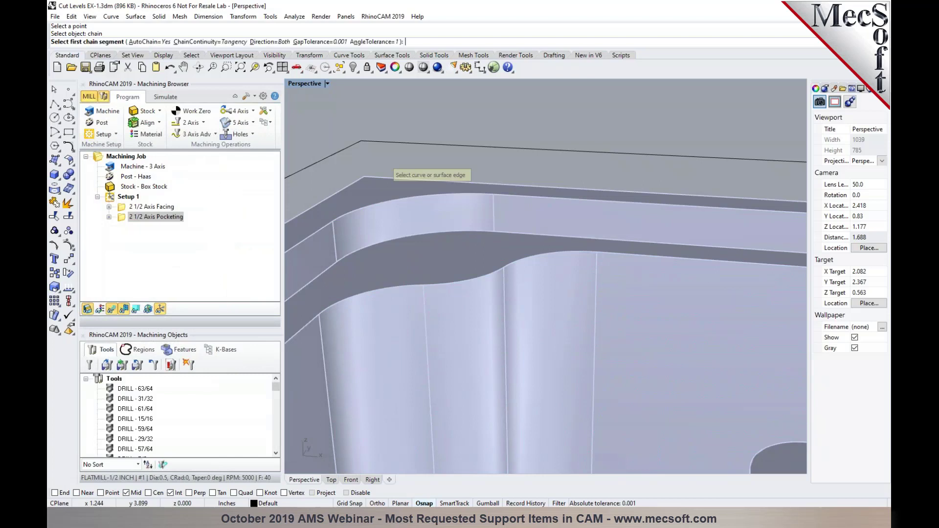
{"action": "left_click", "coordinate": [434, 195]}
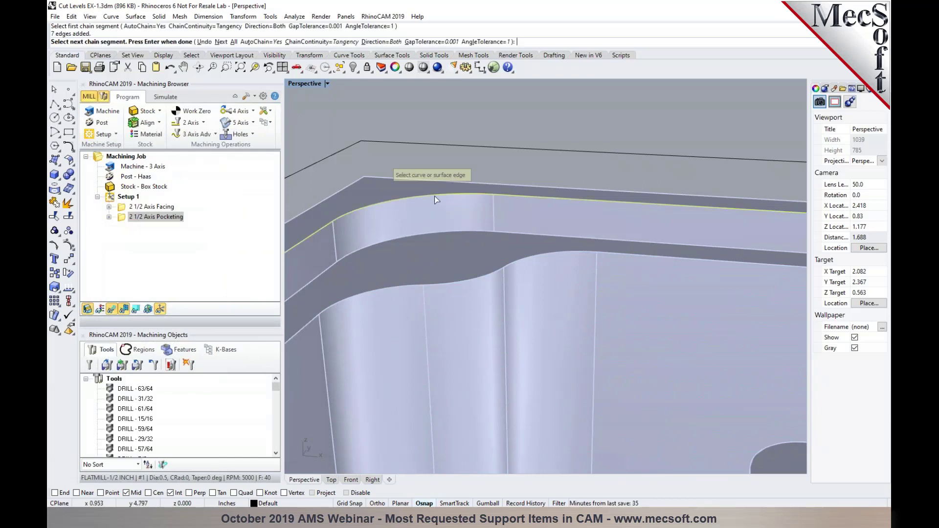
{"action": "key", "text": "Return"}
{"action": "key", "text": "Return"}
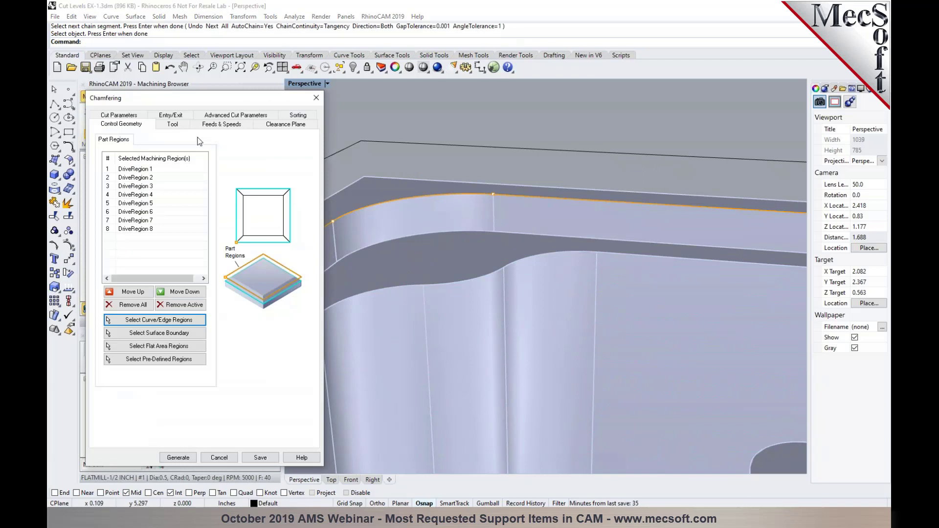
In the Chamfering cut parameters, switch the chamfer sizing to Height and back to Width
{"action": "left_click", "coordinate": [134, 114]}
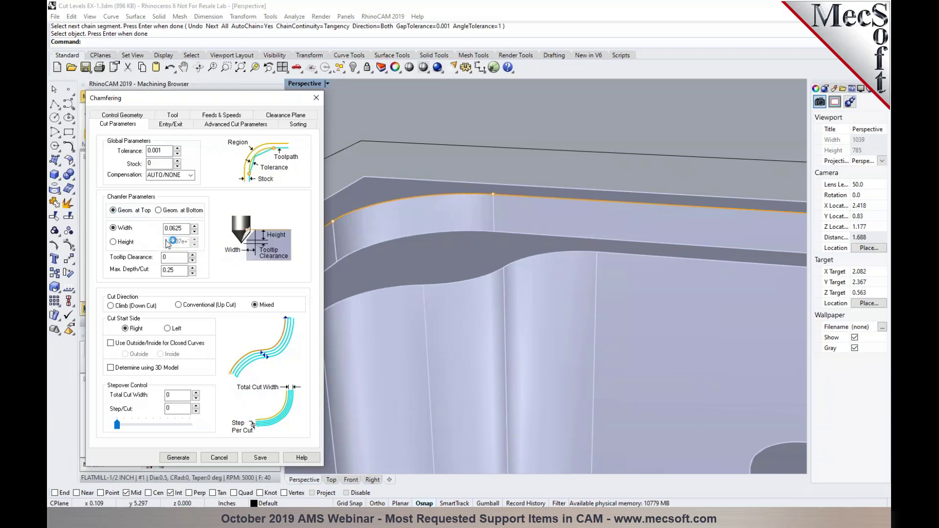
{"action": "left_click", "coordinate": [125, 242]}
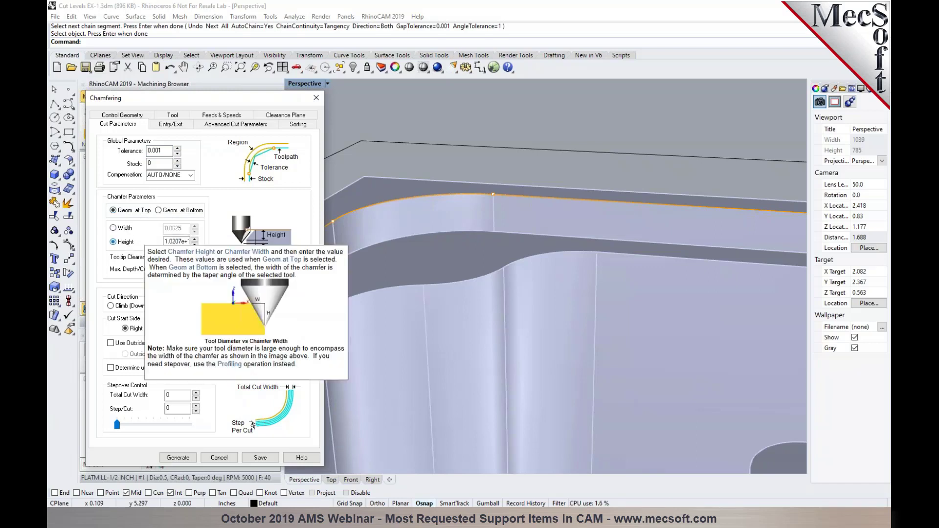
{"action": "left_click", "coordinate": [125, 229]}
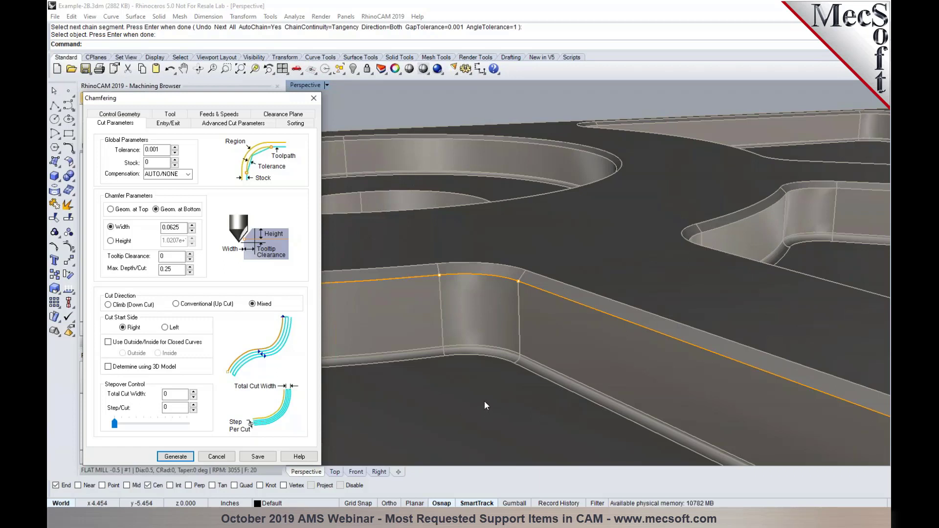
Cancel the Chamfering operation and start a 2 1/2 Axis Profiling operation
{"action": "left_click", "coordinate": [216, 456]}
{"action": "right_click_drag", "start_coordinate": [576, 298], "coordinate": [481, 301]}
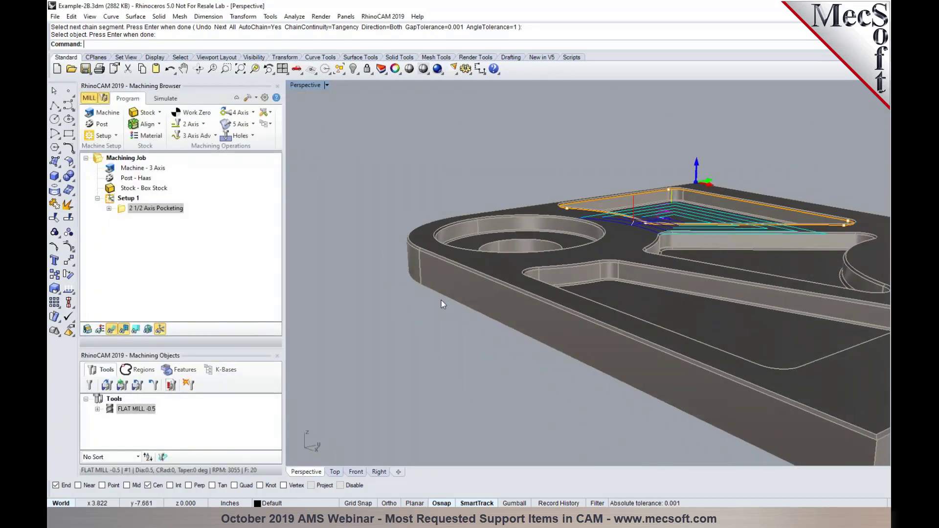
{"action": "scroll", "coordinate": [447, 283], "scroll_direction": "up", "scroll_amount": 3}
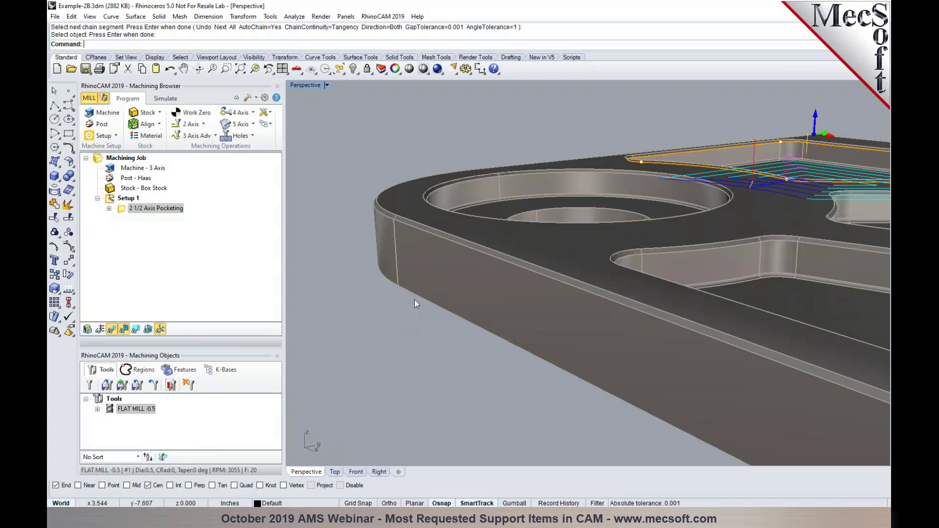
{"action": "left_click", "coordinate": [203, 125]}
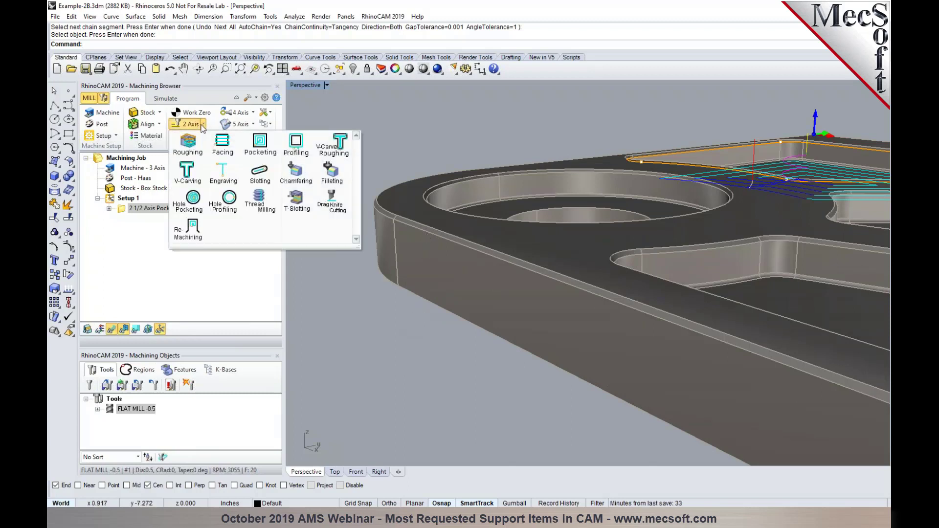
{"action": "left_click", "coordinate": [298, 148]}
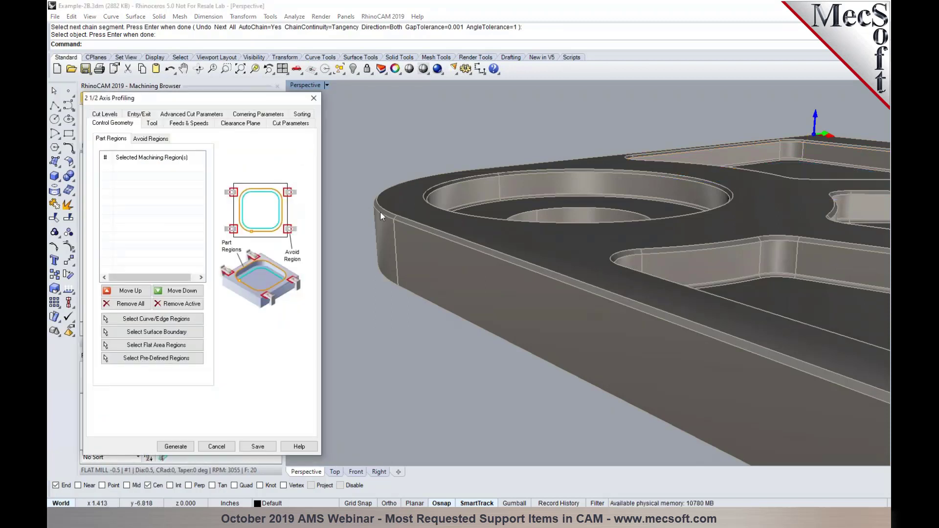
Chain-select the lower edges of the top outer chamfer around the whole part as the profiling part regions
{"action": "scroll", "coordinate": [380, 212], "scroll_direction": "up", "scroll_amount": 4}
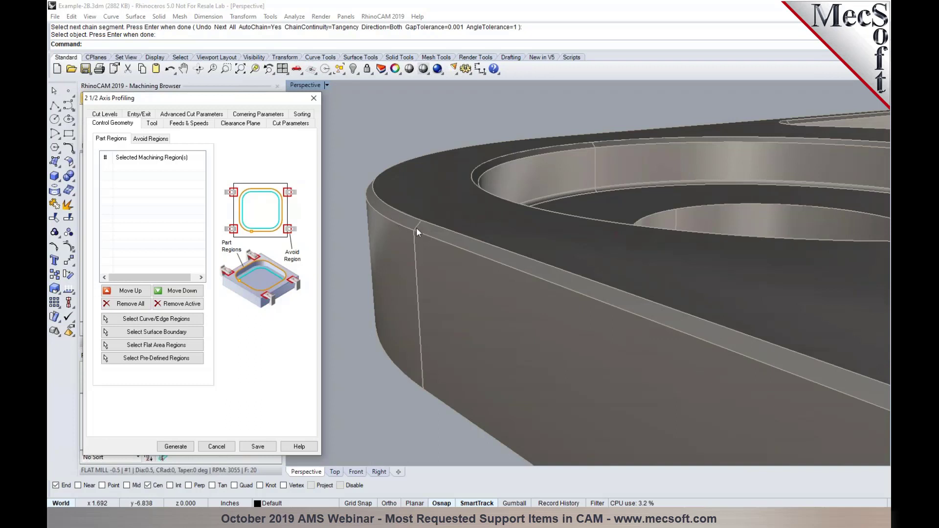
{"action": "left_click", "coordinate": [156, 321]}
{"action": "type", "text": "chain"}
{"action": "key", "text": "Return"}
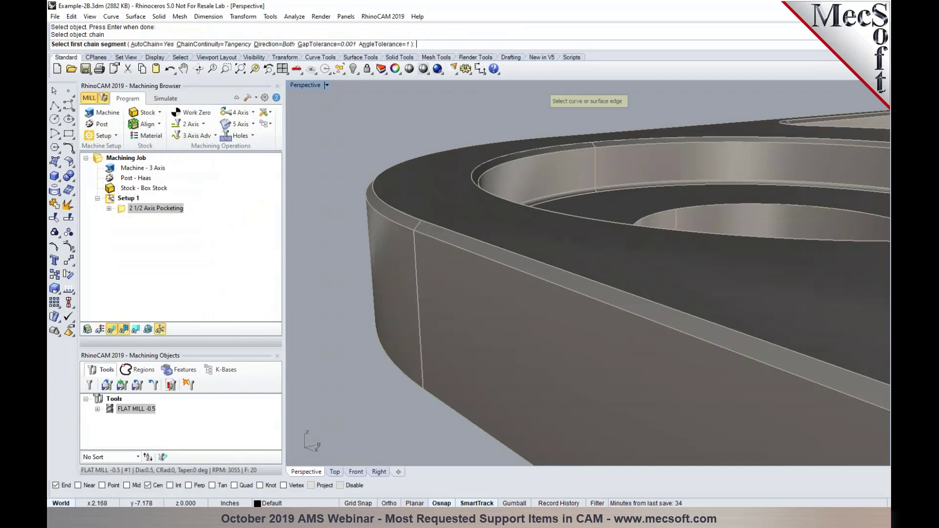
{"action": "left_click", "coordinate": [403, 230]}
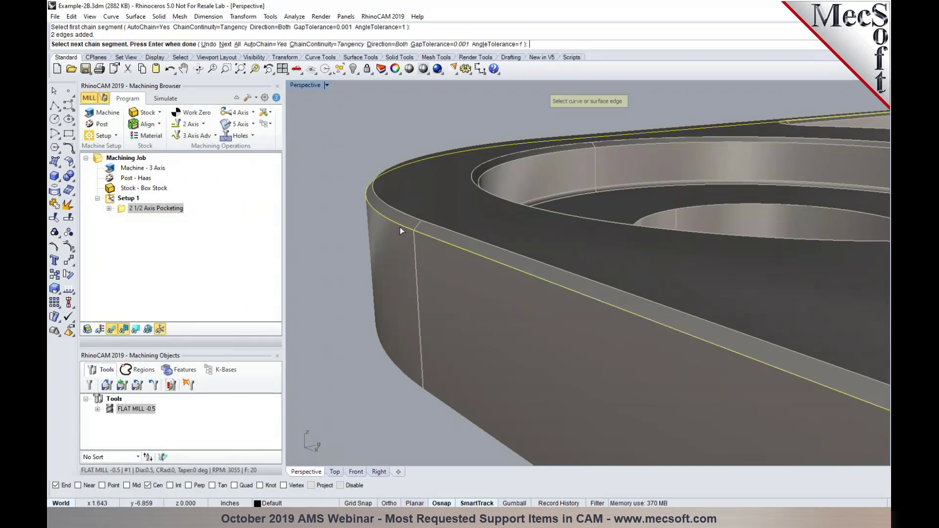
{"action": "scroll", "coordinate": [399, 227], "scroll_direction": "down", "scroll_amount": 5}
{"action": "scroll", "coordinate": [605, 272], "scroll_direction": "up", "scroll_amount": 3}
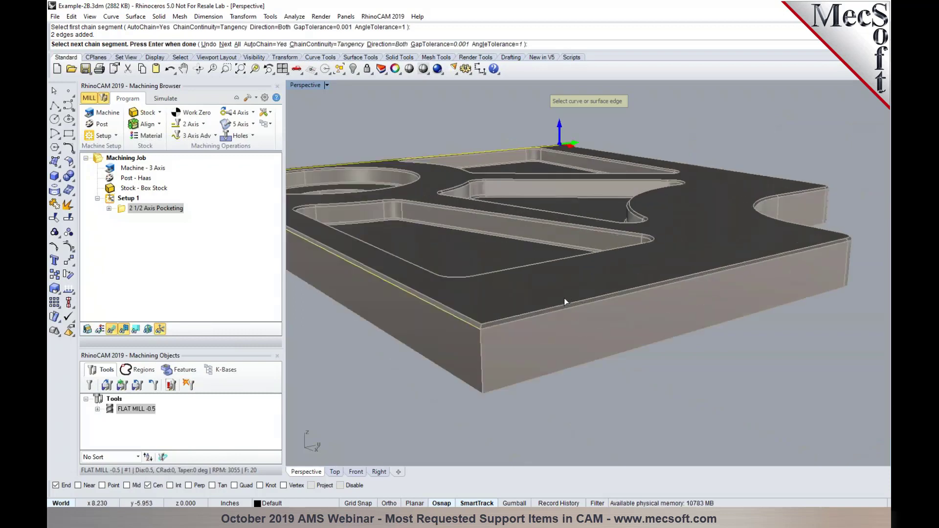
{"action": "left_click", "coordinate": [562, 311]}
{"action": "key", "text": "Return"}
{"action": "key", "text": "Return"}
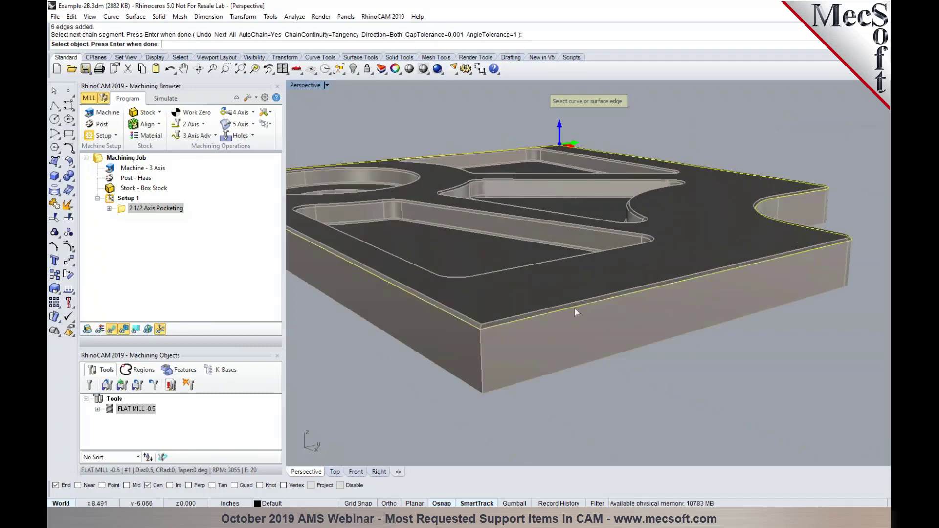
{"action": "scroll", "coordinate": [539, 318], "scroll_direction": "down", "scroll_amount": 3}
{"action": "scroll", "coordinate": [687, 335], "scroll_direction": "up", "scroll_amount": 5}
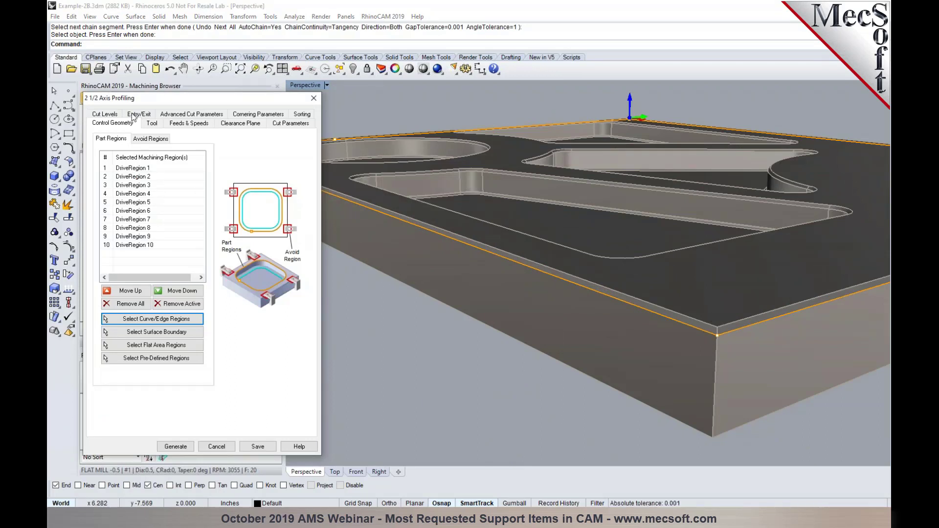
Set the cut geometry location to Pick Top at the part's upper chamfer corner and generate the profiling toolpath
{"action": "left_click", "coordinate": [108, 116]}
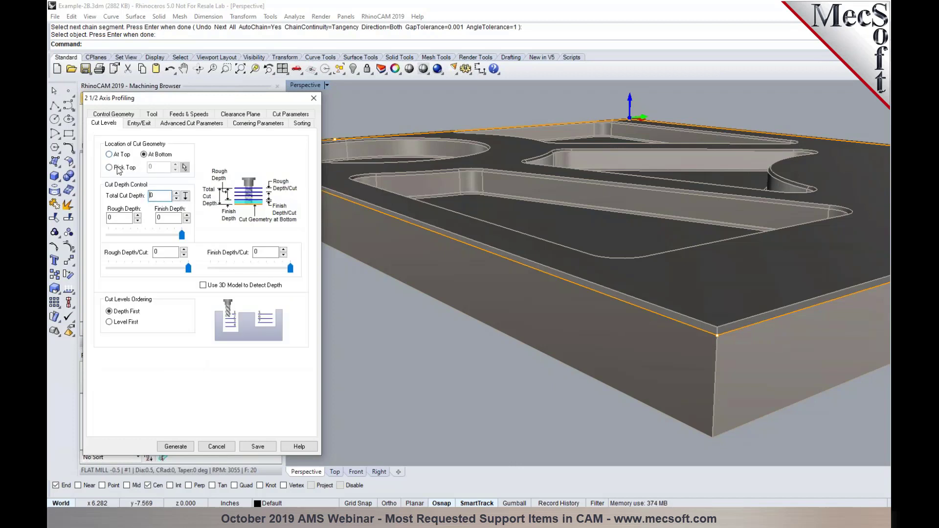
{"action": "left_click", "coordinate": [139, 172]}
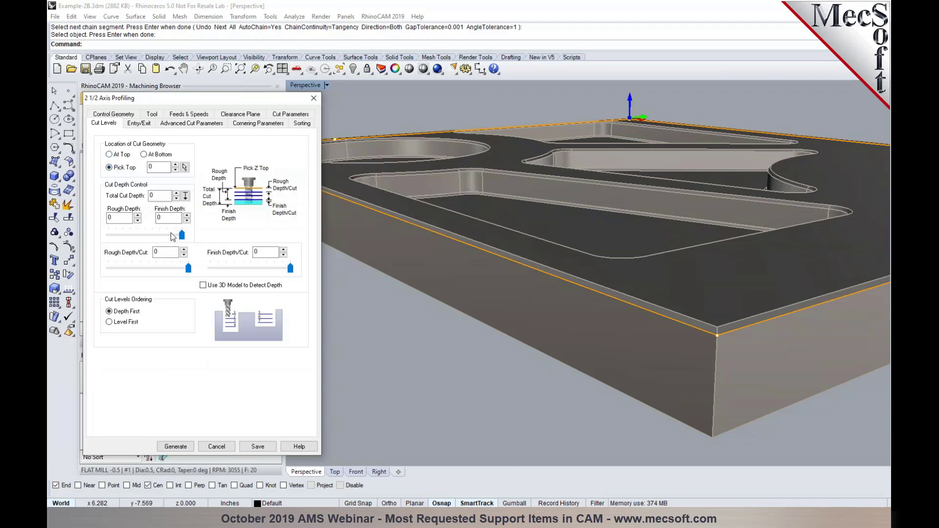
{"action": "left_click", "coordinate": [184, 168]}
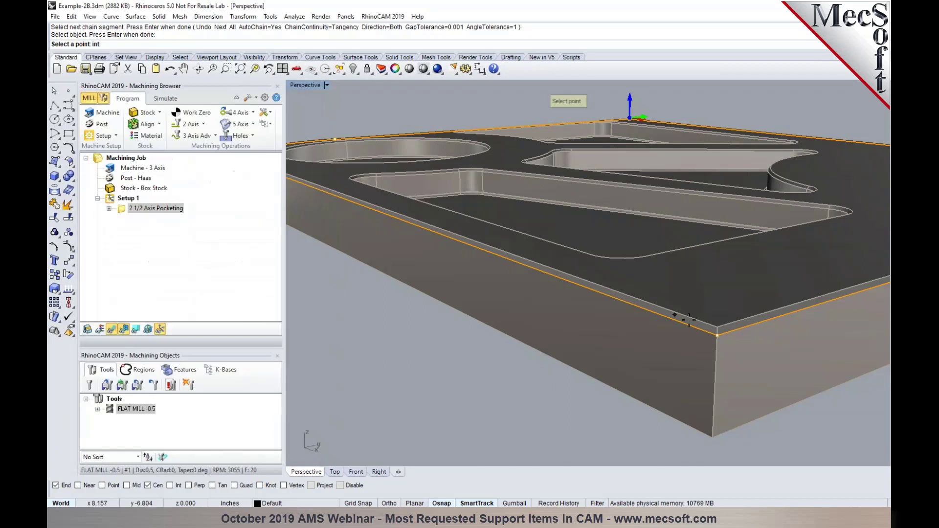
{"action": "scroll", "coordinate": [638, 304], "scroll_direction": "up", "scroll_amount": 3}
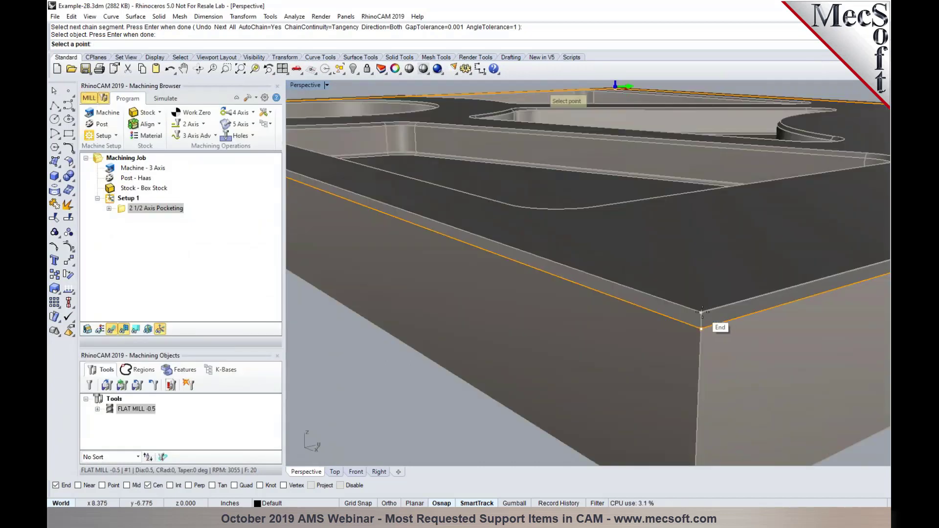
{"action": "left_click", "coordinate": [701, 311]}
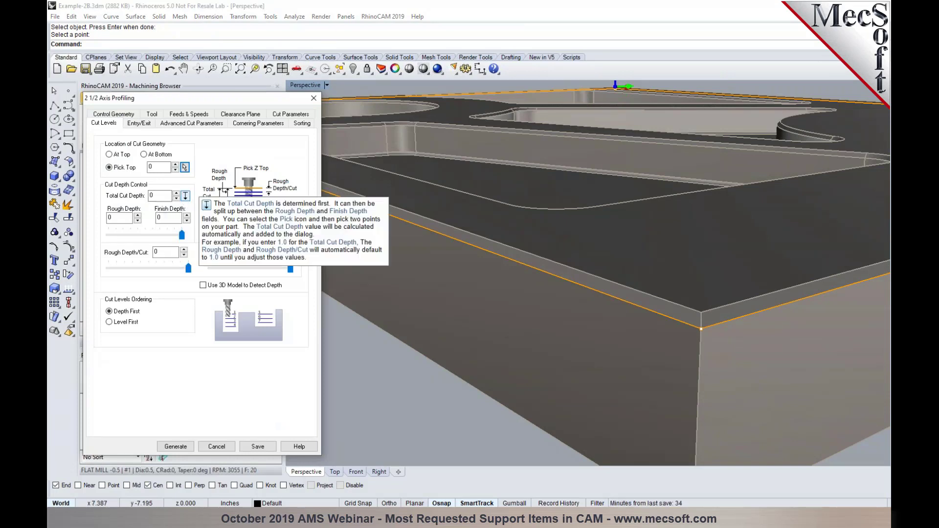
{"action": "scroll", "coordinate": [576, 272], "scroll_direction": "down", "scroll_amount": 5}
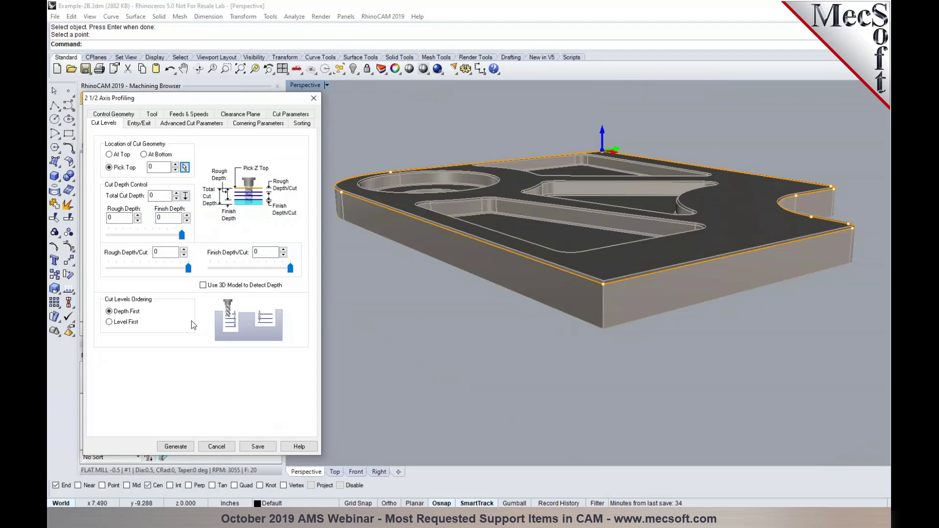
{"action": "left_click", "coordinate": [176, 446]}
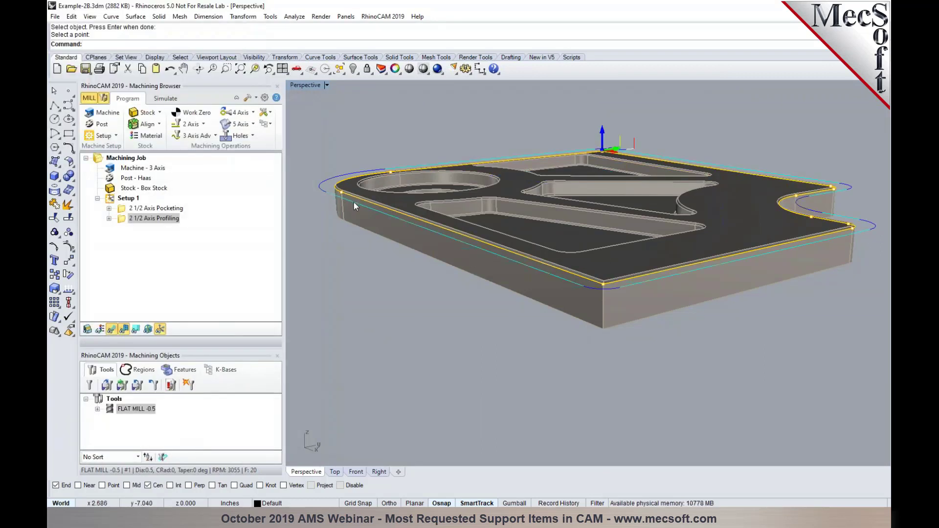
{"action": "scroll", "coordinate": [593, 284], "scroll_direction": "up", "scroll_amount": 2}
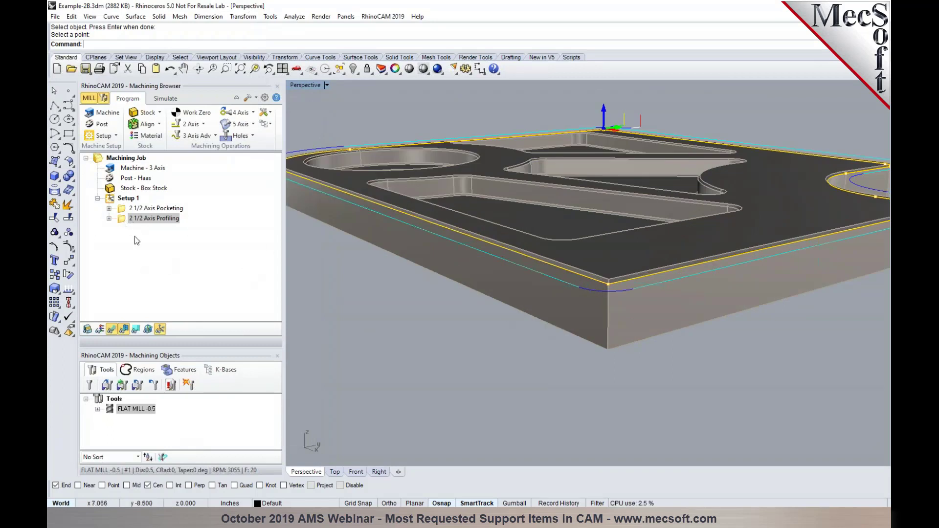
Reopen the 2 1/2 Axis Profiling operation and replace its part regions with the chained bottom perimeter edges of the part
{"action": "left_click", "coordinate": [123, 221]}
{"action": "double_click", "coordinate": [123, 221]}
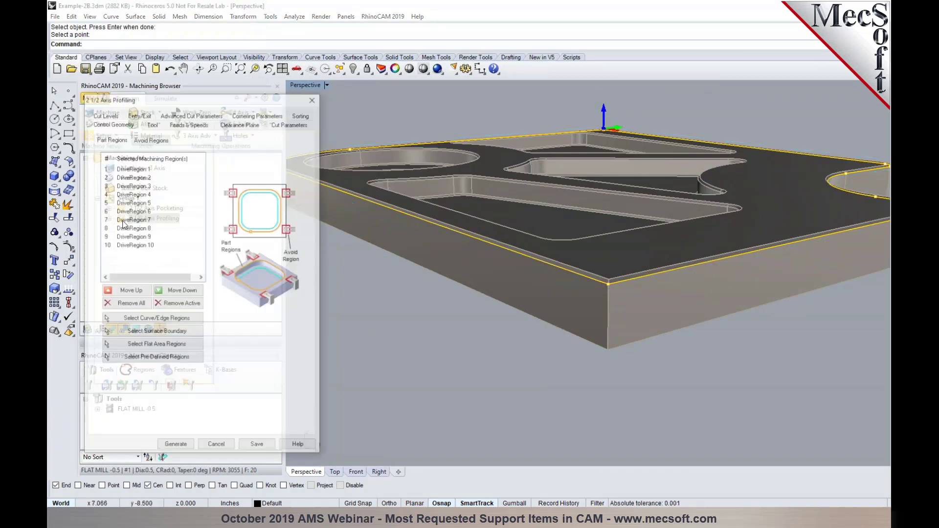
{"action": "left_click", "coordinate": [151, 321]}
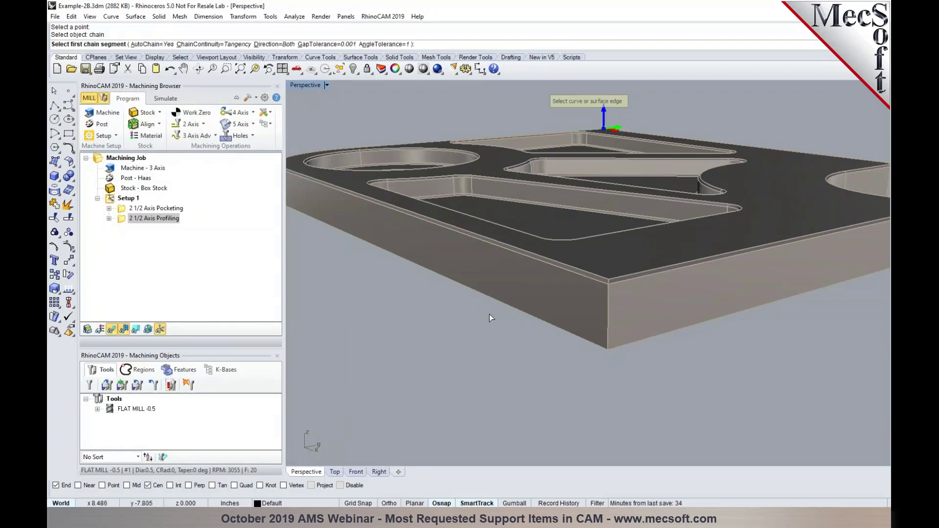
{"action": "left_click", "coordinate": [516, 309]}
{"action": "left_click", "coordinate": [650, 338]}
{"action": "key", "text": "Return"}
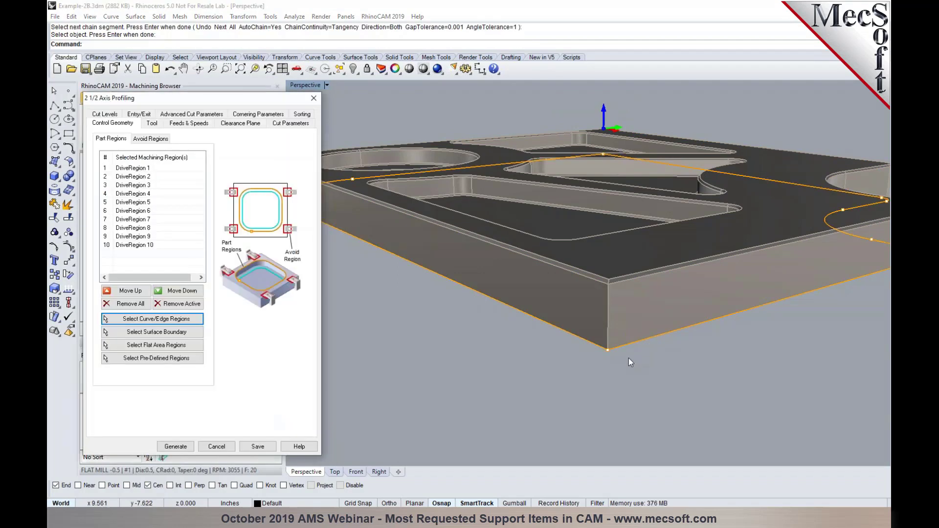
Set the location of cut geometry to At Bottom and regenerate the profiling toolpath
{"action": "left_click", "coordinate": [113, 117]}
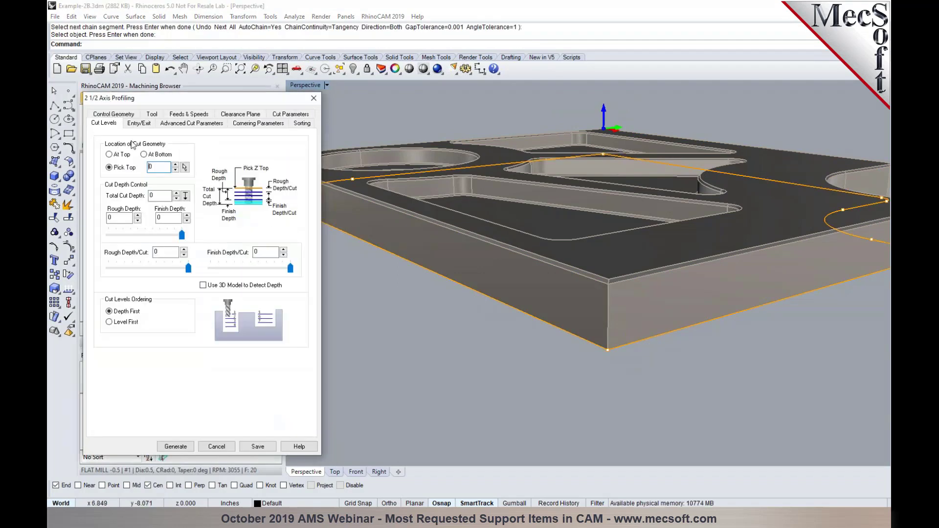
{"action": "mouse_move", "coordinate": [146, 160]}
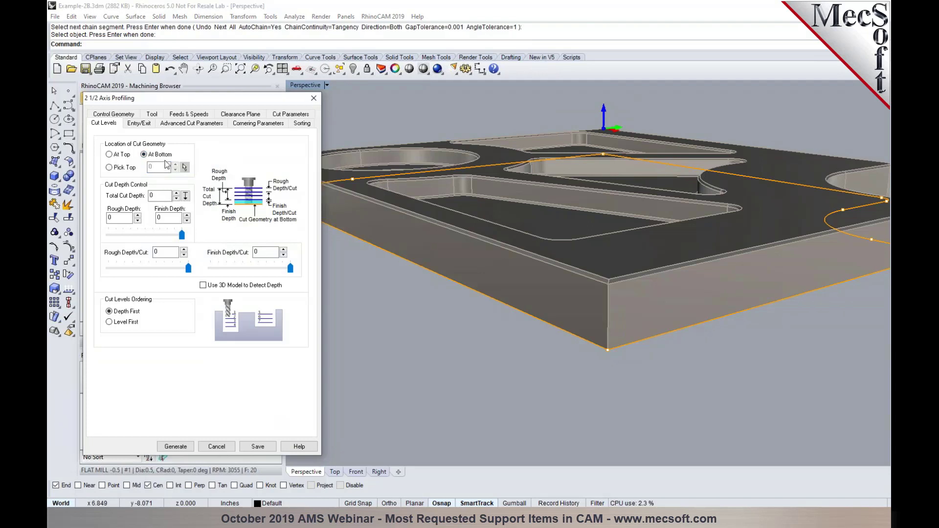
{"action": "left_click", "coordinate": [176, 446]}
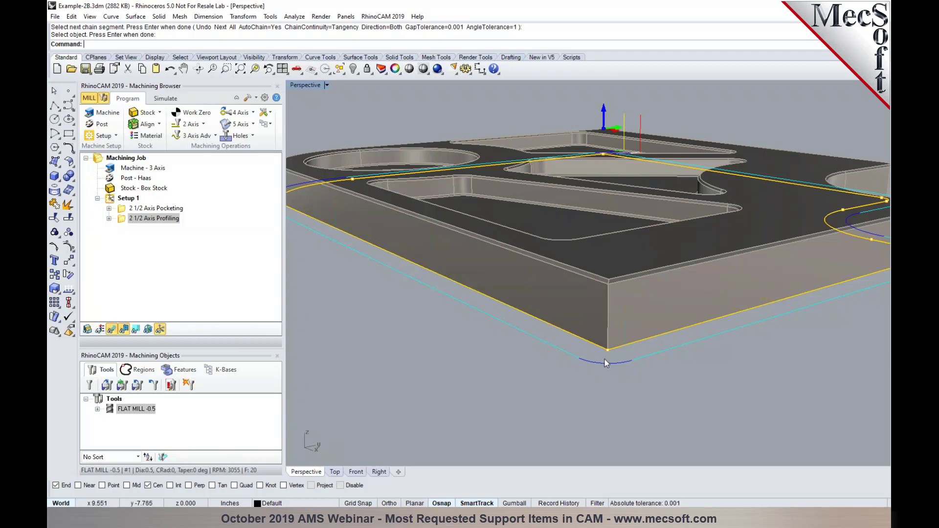
Reopen the profiling operation's cut levels and set Pick Top to the part's top corner at Z 0
{"action": "left_click", "coordinate": [124, 221]}
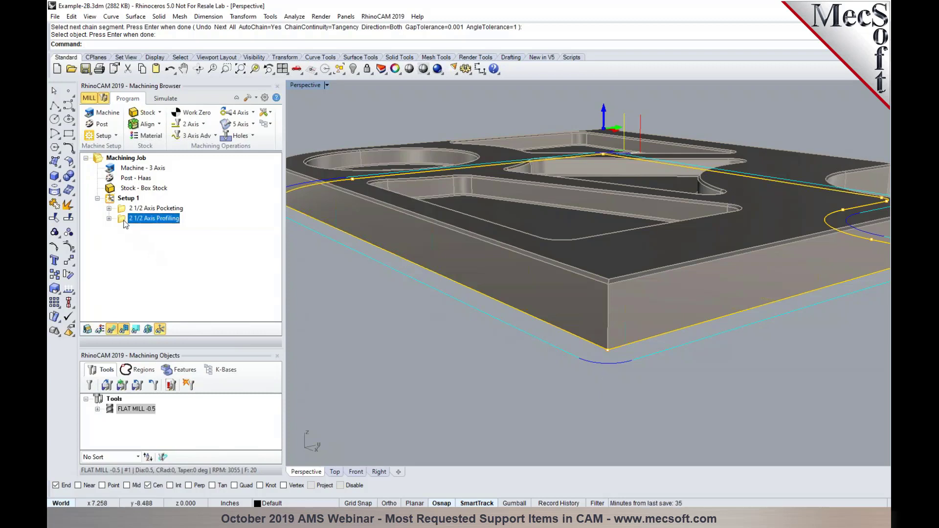
{"action": "double_click", "coordinate": [124, 221]}
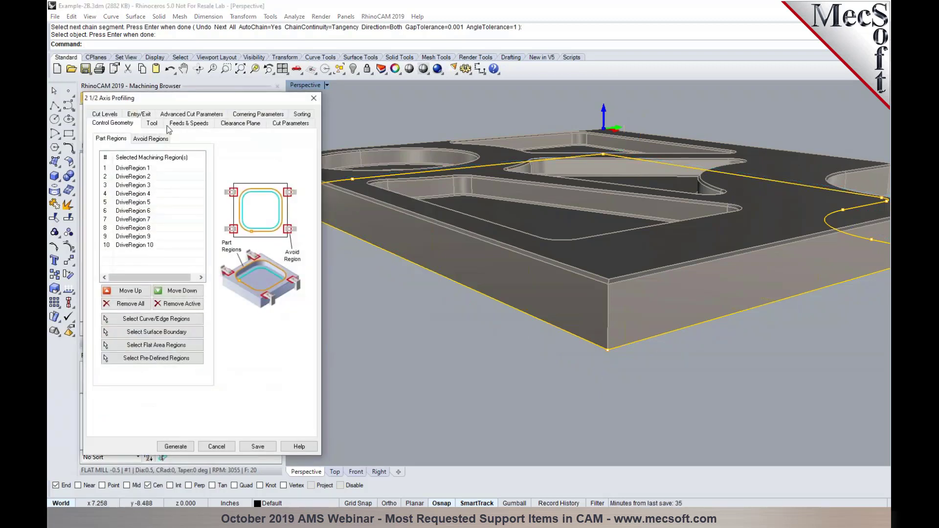
{"action": "left_click", "coordinate": [111, 115]}
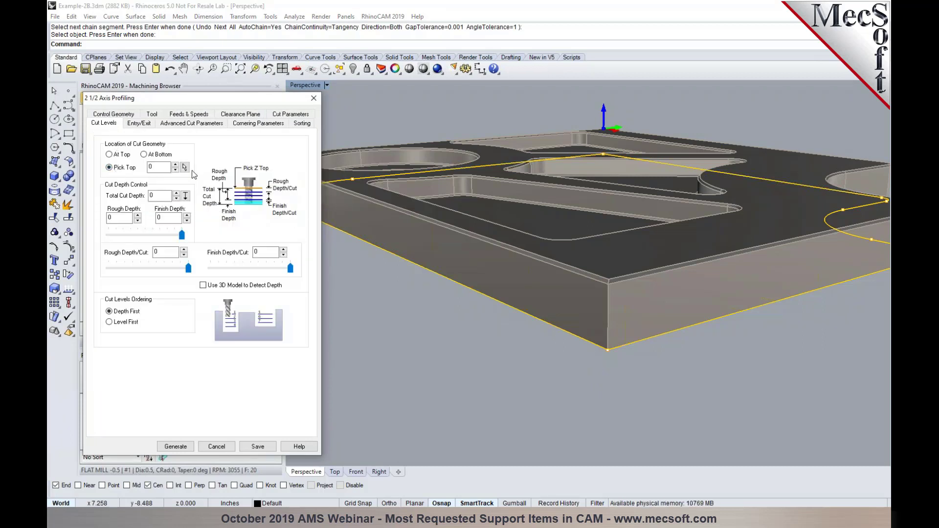
{"action": "left_click", "coordinate": [185, 168]}
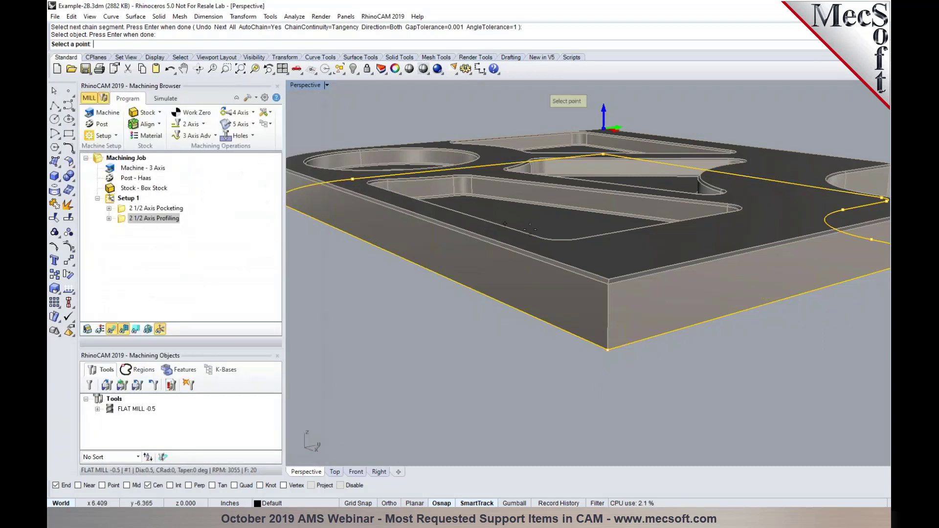
{"action": "left_click", "coordinate": [609, 282]}
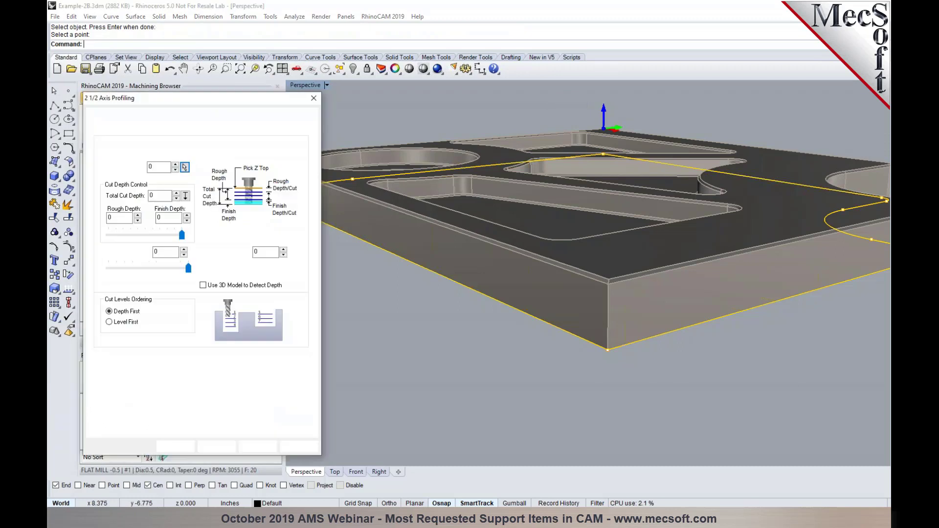
Define the Total Cut Depth from the part's top and bottom corner points plus 0.05, with Rough Depth and Rough Depth/Cut at 0.55
{"action": "left_click", "coordinate": [186, 196]}
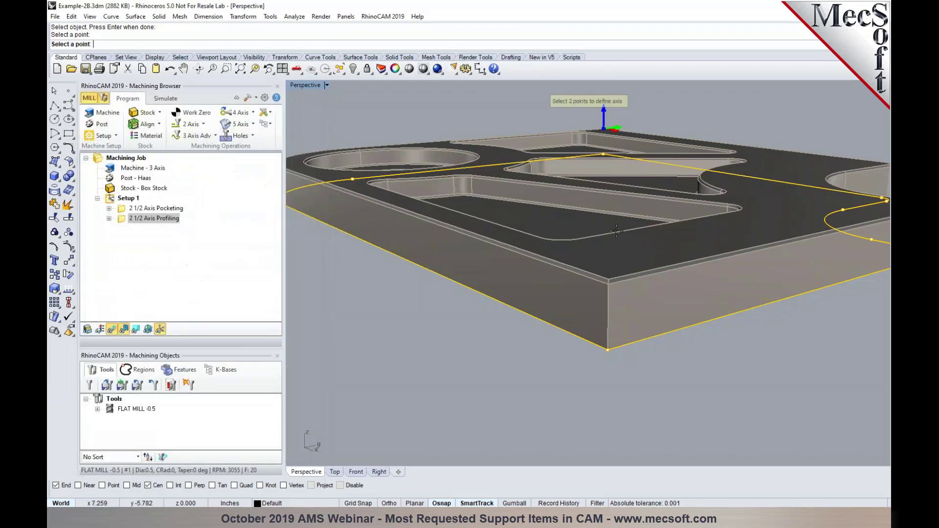
{"action": "left_click", "coordinate": [631, 290]}
{"action": "left_click", "coordinate": [607, 350]}
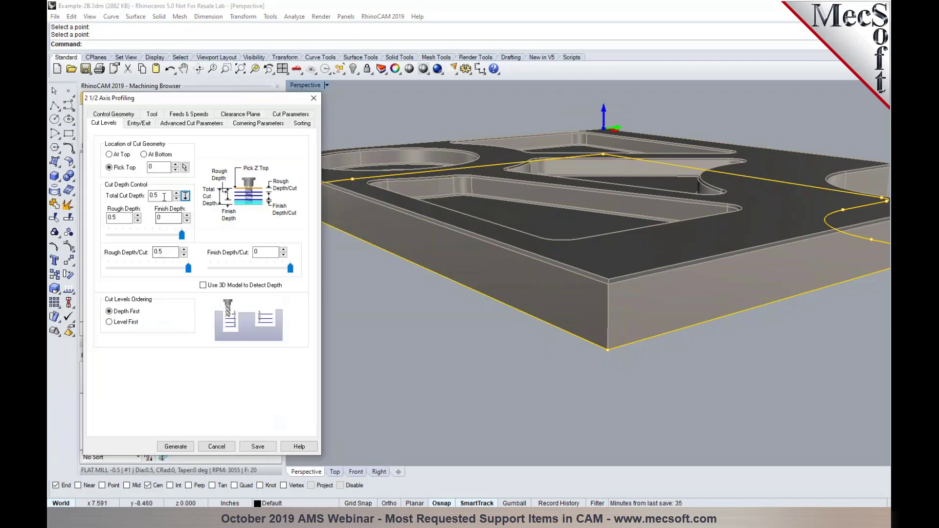
{"action": "type", "text": "+"}
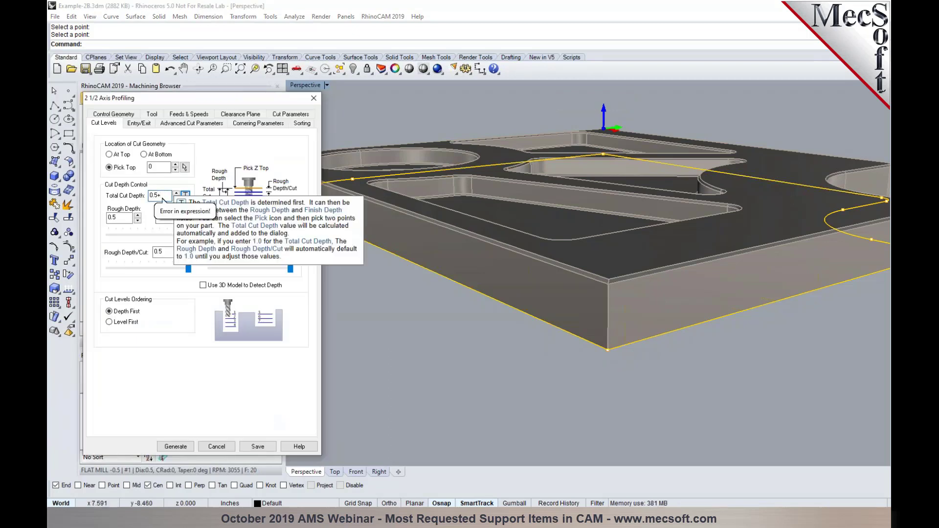
{"action": "type", "text": ".05"}
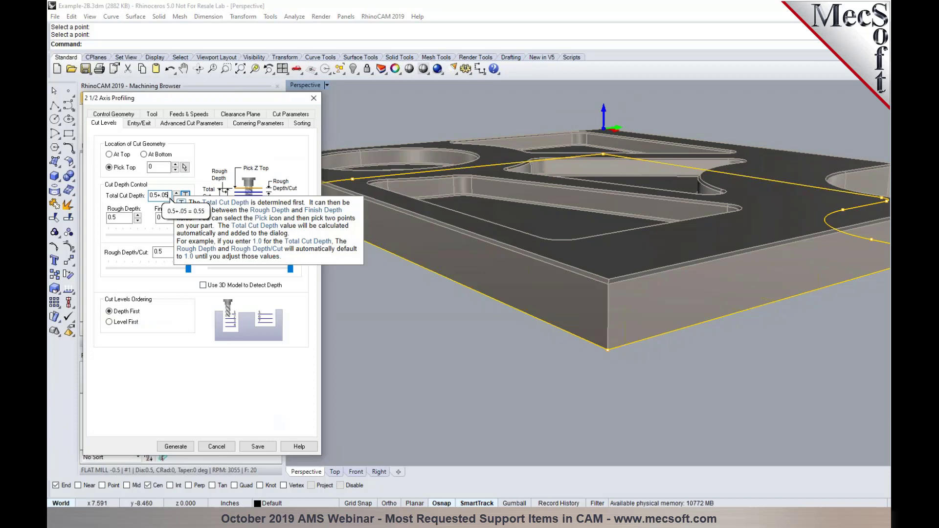
{"action": "key", "text": "Return"}
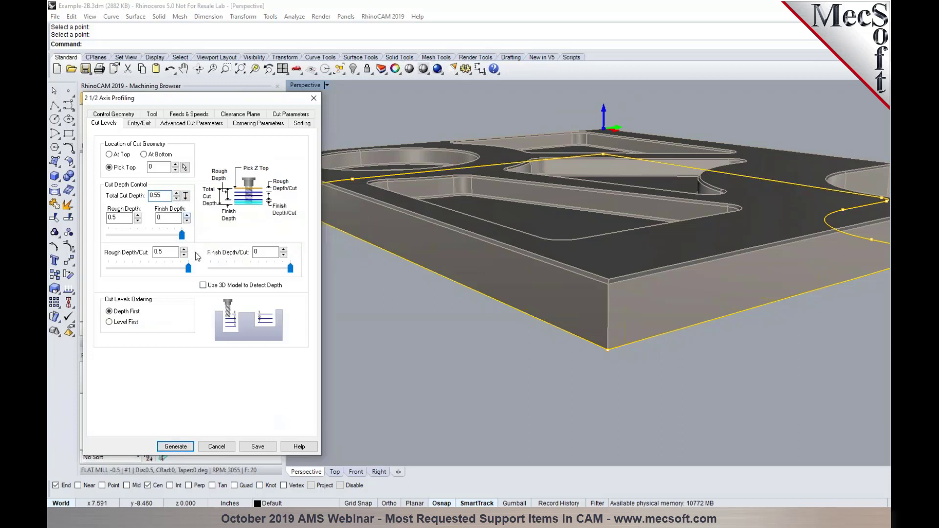
{"action": "left_click_drag", "start_coordinate": [190, 267], "coordinate": [190, 268]}
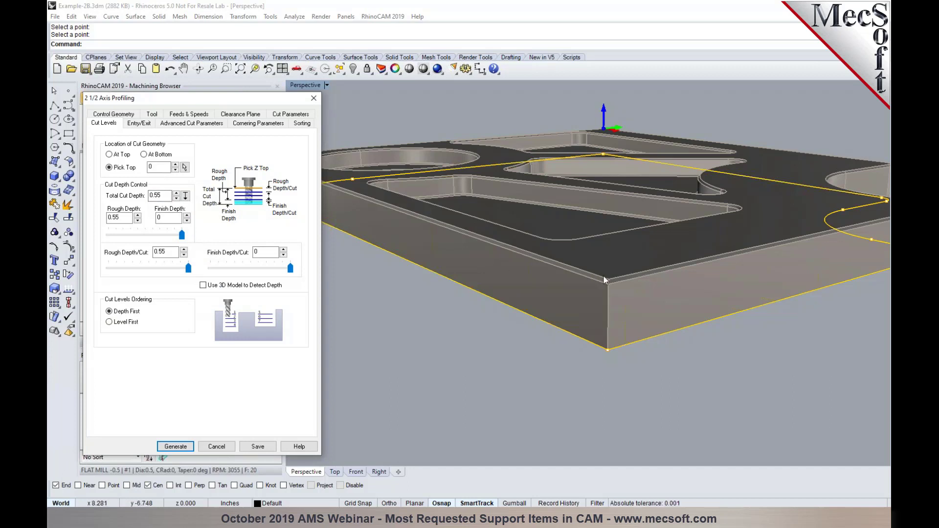
Regenerate the 2 1/2 Axis Profiling toolpath and review its cut levels in the Z level display
{"action": "left_click", "coordinate": [177, 446]}
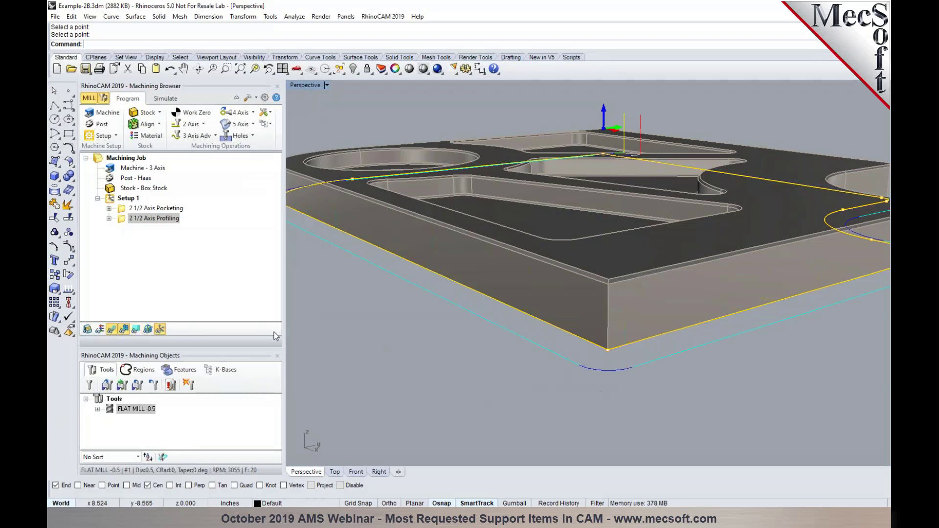
{"action": "left_click", "coordinate": [135, 330]}
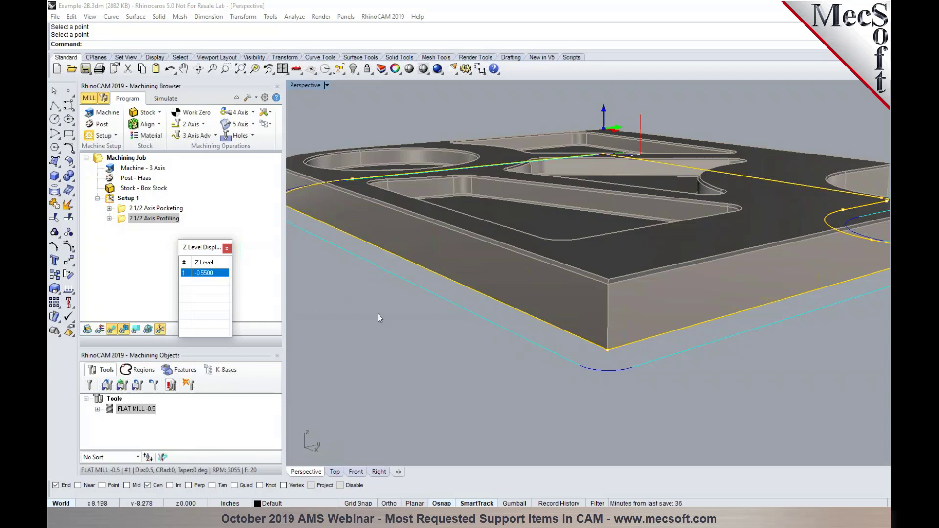
{"action": "left_click", "coordinate": [226, 249]}
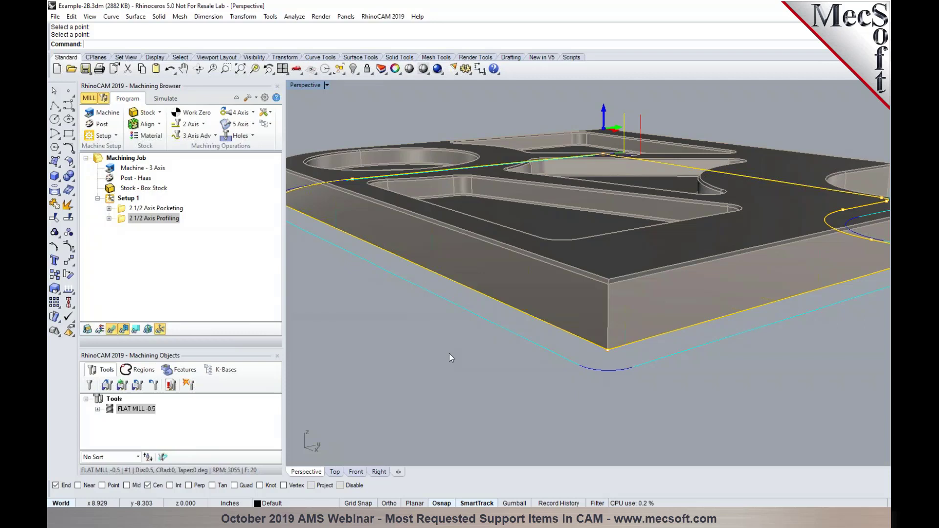
{"action": "scroll", "coordinate": [453, 355], "scroll_direction": "down", "scroll_amount": 3}
{"action": "scroll", "coordinate": [459, 240], "scroll_direction": "up", "scroll_amount": 3}
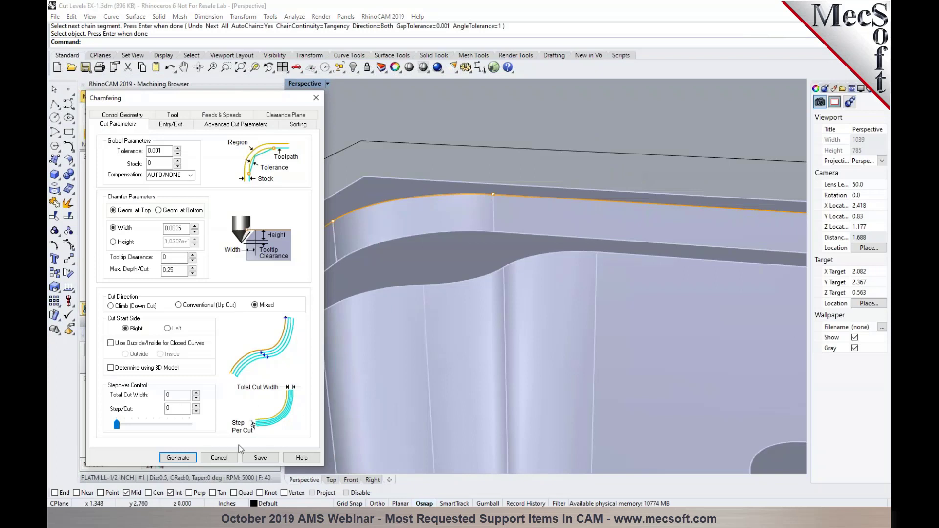
Cancel the Chamfering operation in the Cut Levels EX-1 file and open the cut levels of the 2 1/2 Axis Pocketing operation
{"action": "left_click", "coordinate": [219, 457]}
{"action": "scroll", "coordinate": [583, 269], "scroll_direction": "down", "scroll_amount": 3}
{"action": "right_click_drag", "start_coordinate": [582, 269], "coordinate": [614, 218]}
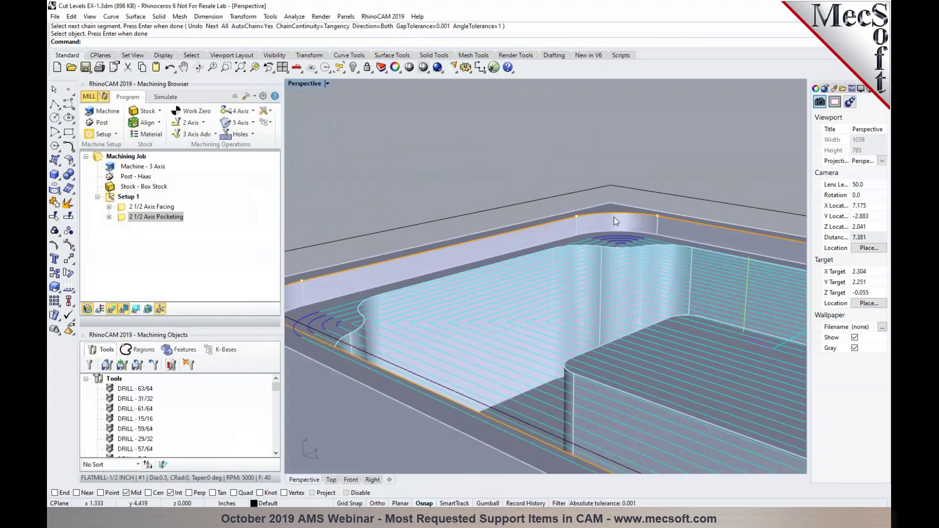
{"action": "scroll", "coordinate": [614, 218], "scroll_direction": "up", "scroll_amount": 5}
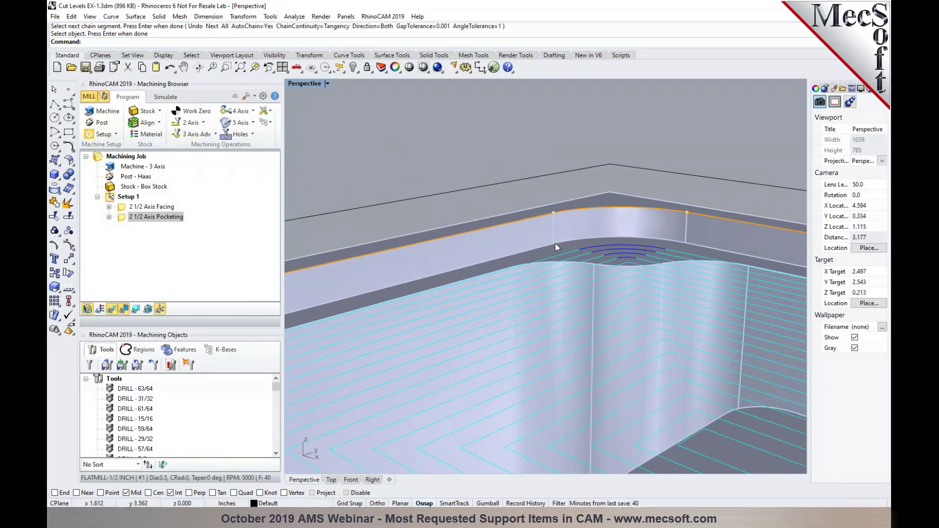
{"action": "left_click", "coordinate": [122, 220]}
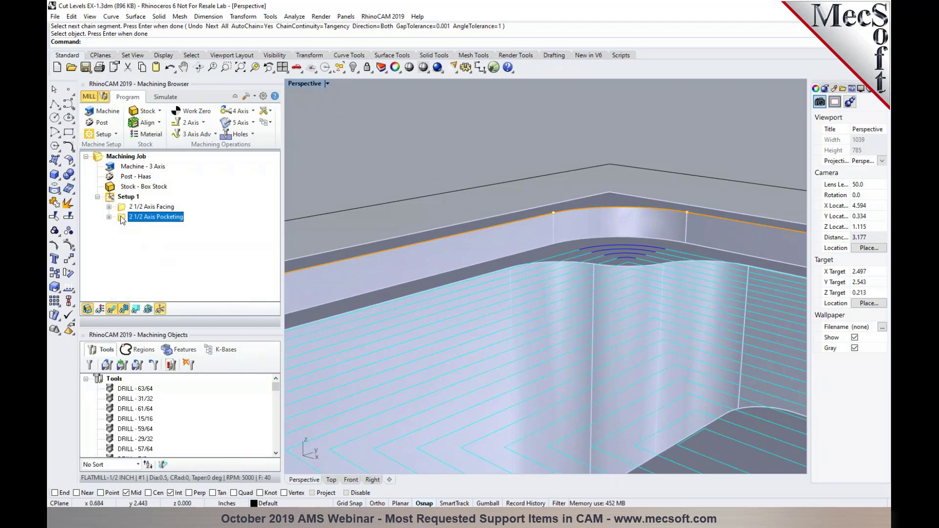
{"action": "double_click", "coordinate": [122, 218]}
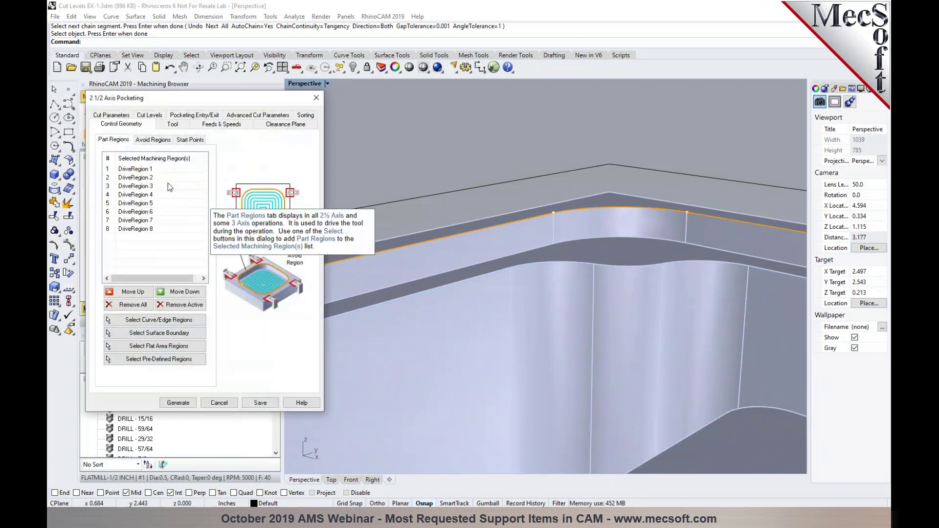
{"action": "left_click", "coordinate": [149, 115]}
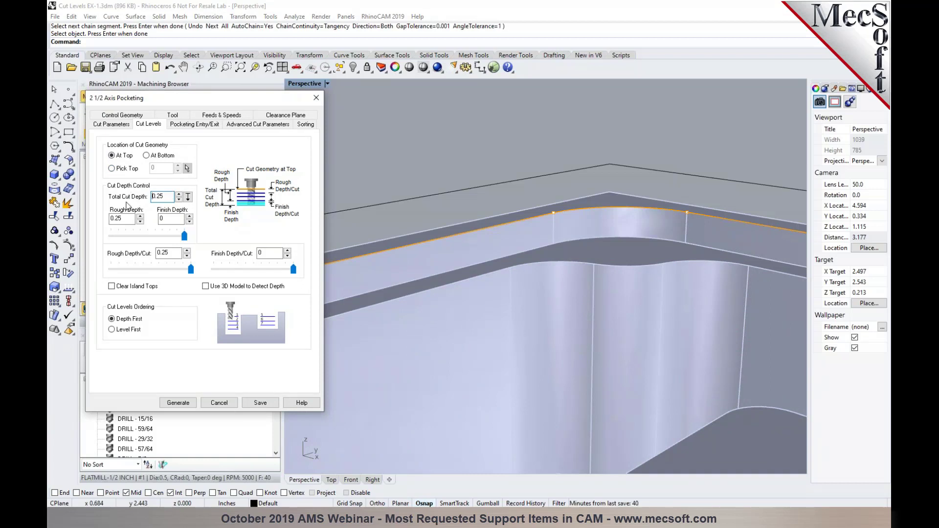
Define the pocketing Total Cut Depth as 0.25 by picking a point on the pocket's top edge and one on the ledge below
{"action": "left_click_drag", "start_coordinate": [167, 197], "coordinate": [156, 197]}
{"action": "double_click", "coordinate": [162, 196]}
{"action": "mouse_move", "coordinate": [167, 195]}
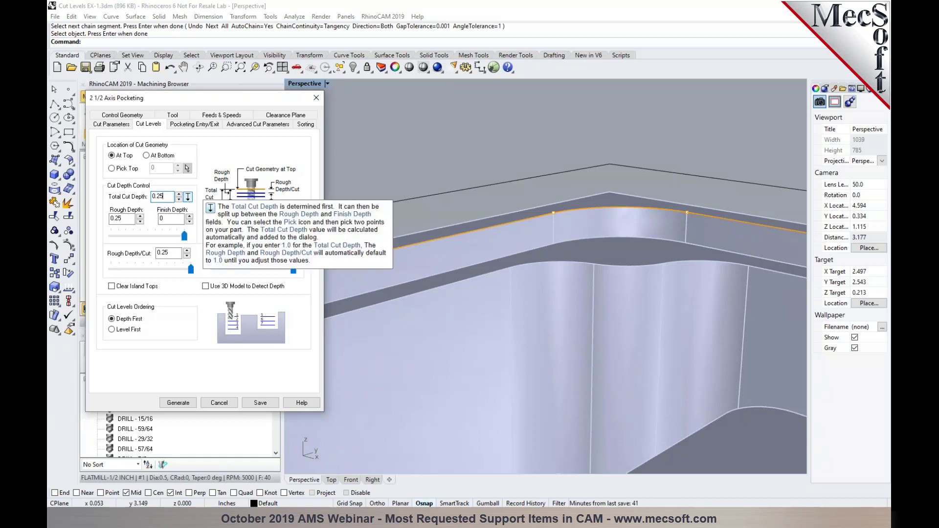
{"action": "left_click", "coordinate": [188, 197]}
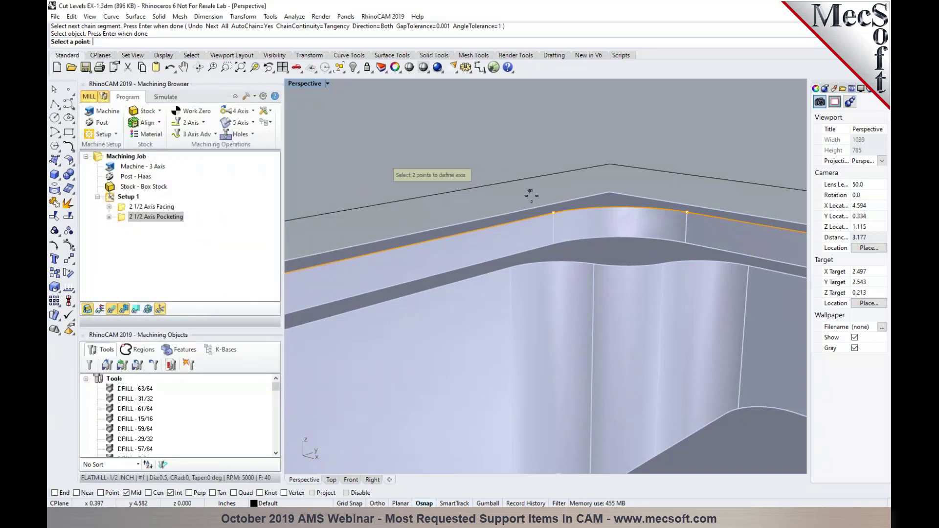
{"action": "left_click", "coordinate": [553, 212]}
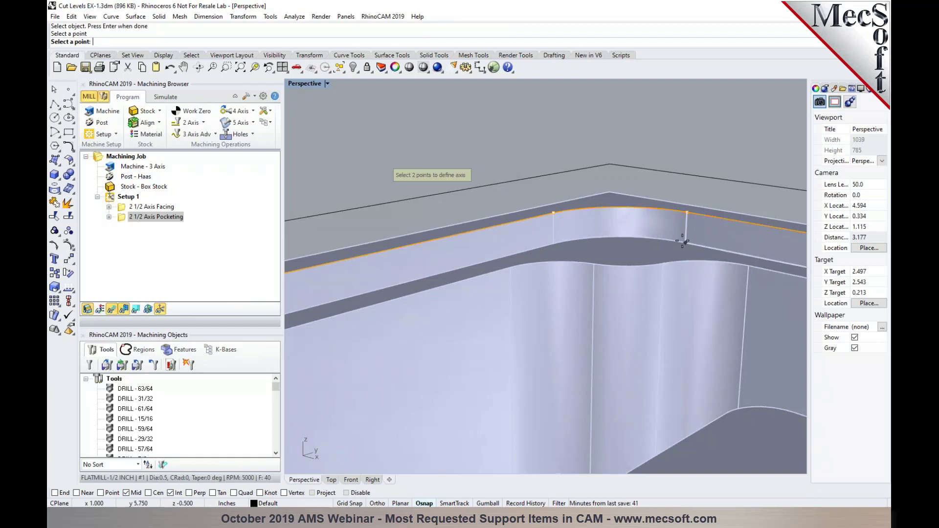
{"action": "left_click", "coordinate": [697, 253]}
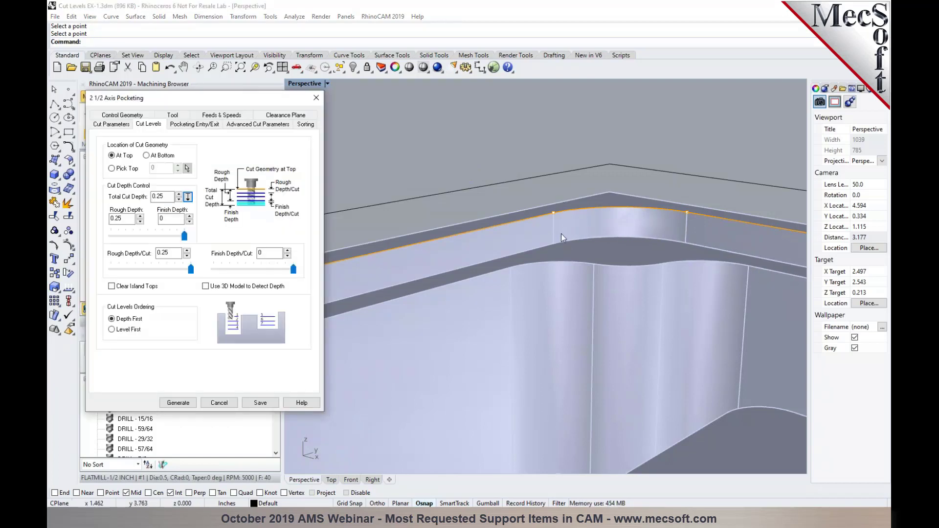
Split the pocketing cut depth into a Rough Depth of 0.2 and a Finish Depth of 0.05
{"action": "mouse_move", "coordinate": [163, 197]}
{"action": "left_click", "coordinate": [118, 218]}
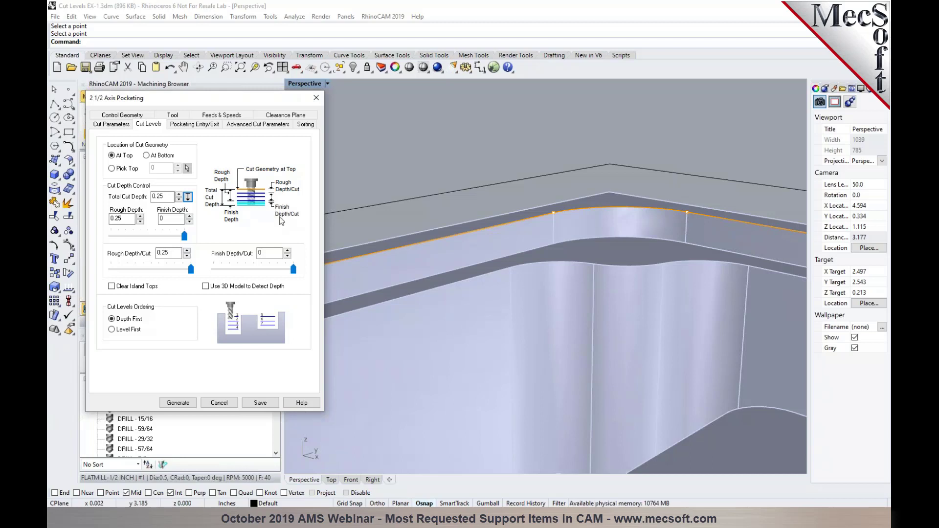
{"action": "mouse_move", "coordinate": [122, 219]}
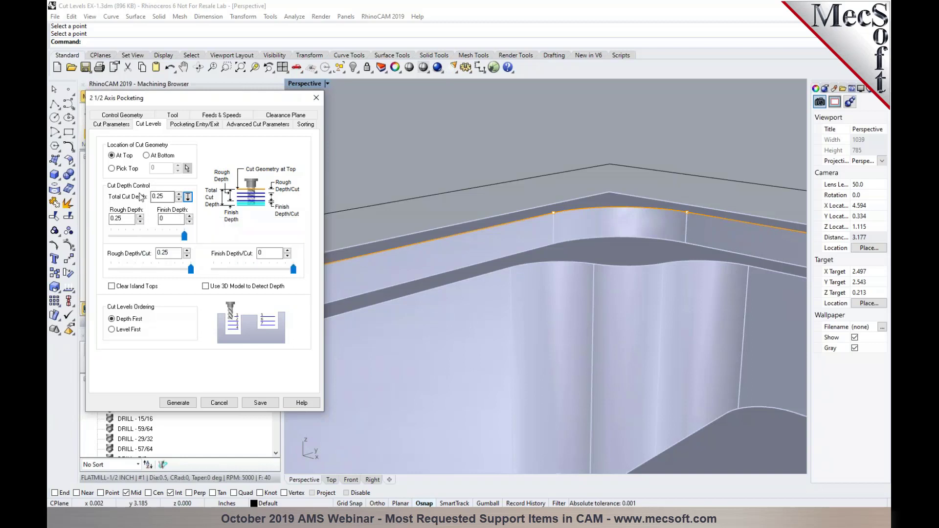
{"action": "left_click_drag", "start_coordinate": [119, 220], "coordinate": [126, 229]}
{"action": "type", "text": "0"}
{"action": "key", "text": "Tab"}
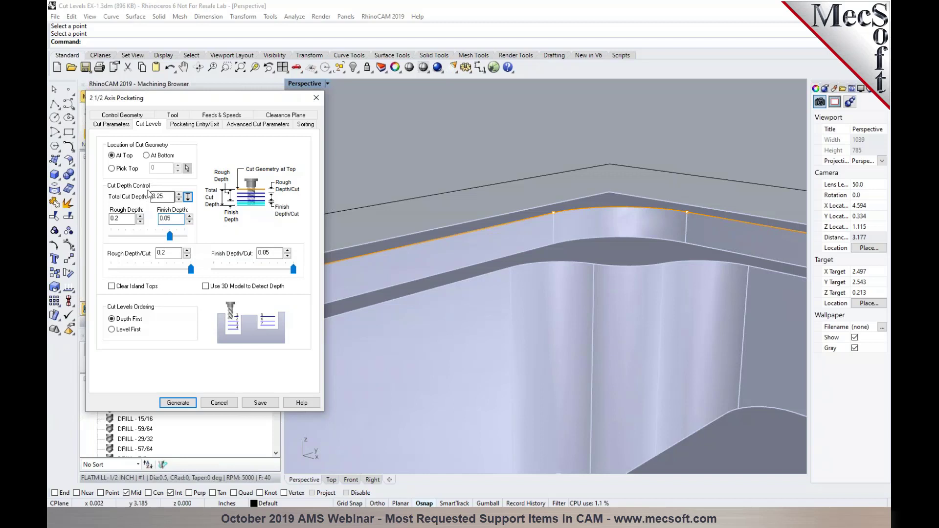
Set Rough Depth to 0.25, Finish Depth to 0 and Rough Depth/Cut to 0.125, and regenerate the pocketing toolpath
{"action": "left_click_drag", "start_coordinate": [169, 237], "coordinate": [197, 240]}
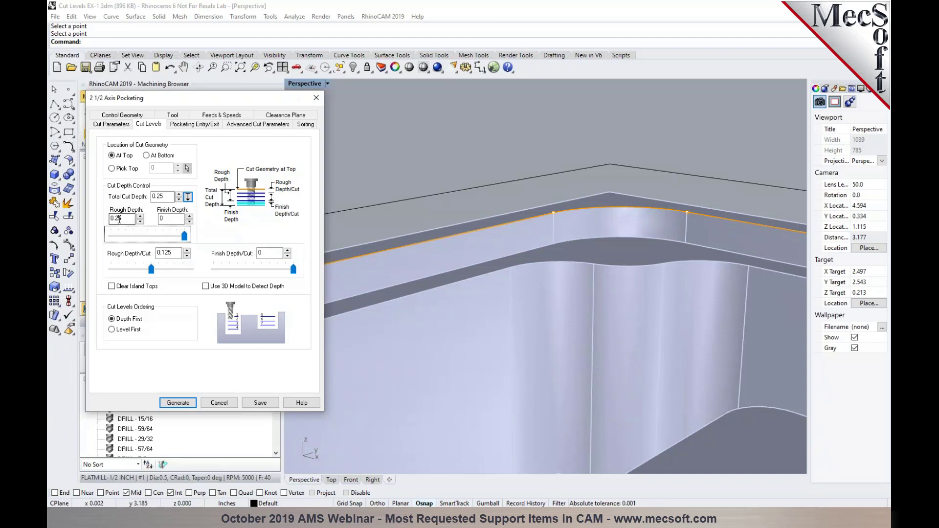
{"action": "left_click", "coordinate": [163, 196]}
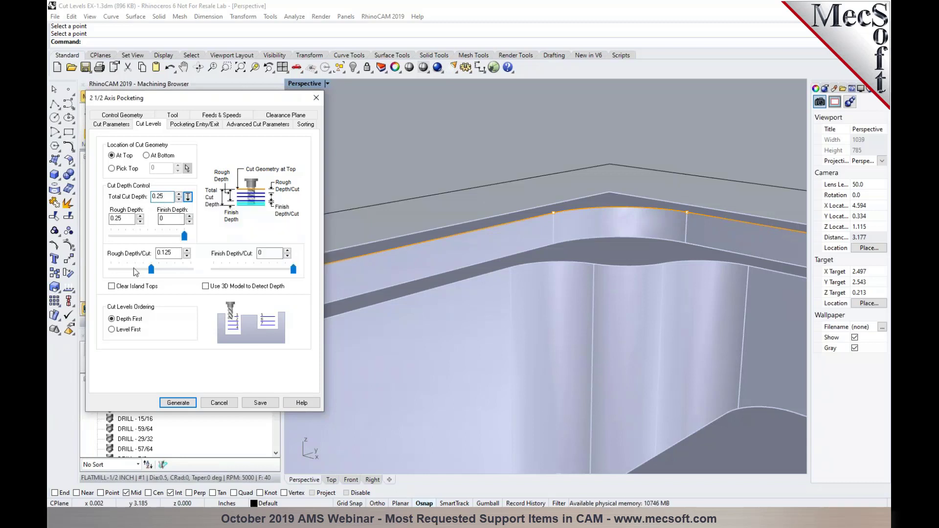
{"action": "mouse_move", "coordinate": [125, 221]}
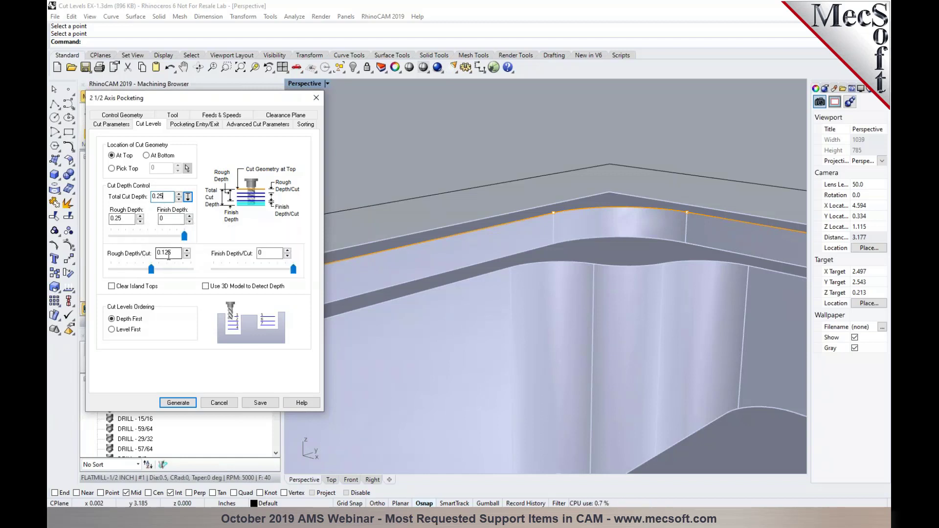
{"action": "mouse_move", "coordinate": [168, 252]}
{"action": "left_click", "coordinate": [187, 406]}
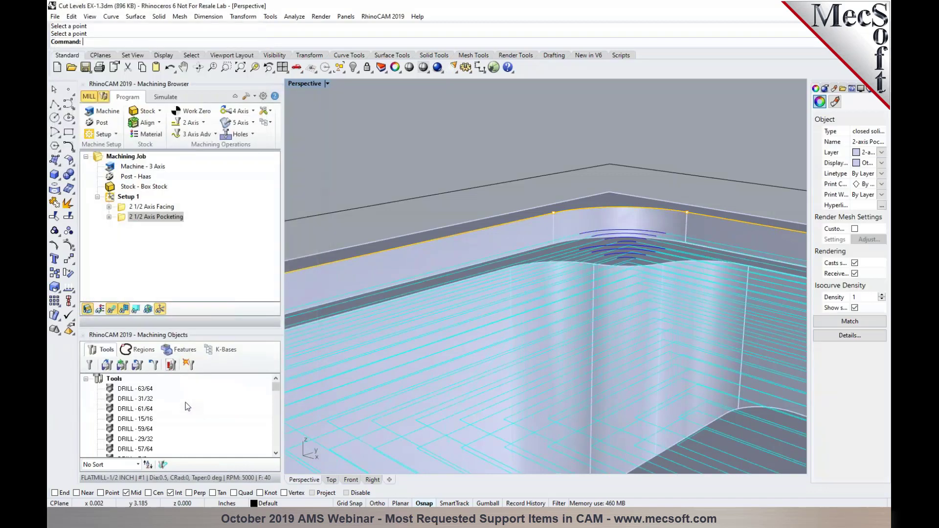
Examine the pocketing toolpath at each cut level in the Z level display around the pocket's corners
{"action": "right_click_drag", "start_coordinate": [618, 263], "coordinate": [625, 275]}
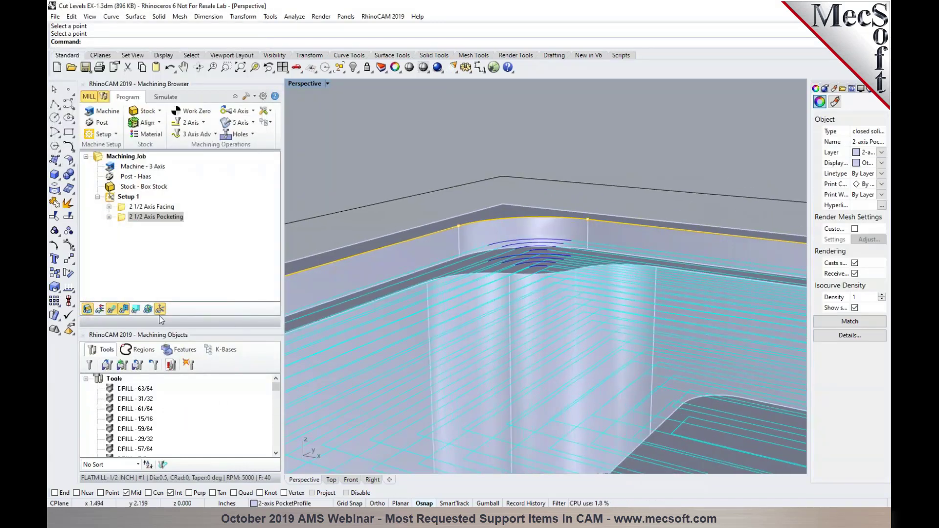
{"action": "left_click", "coordinate": [135, 311]}
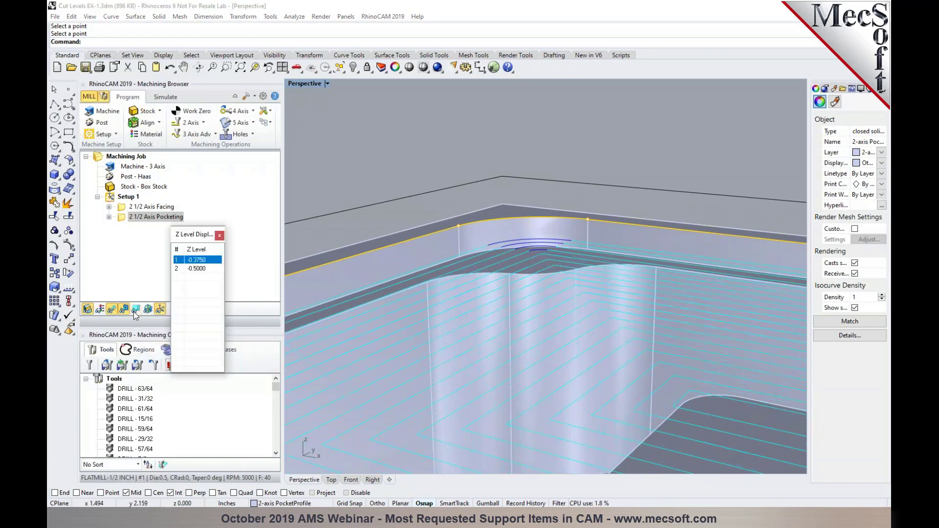
{"action": "left_click", "coordinate": [204, 268]}
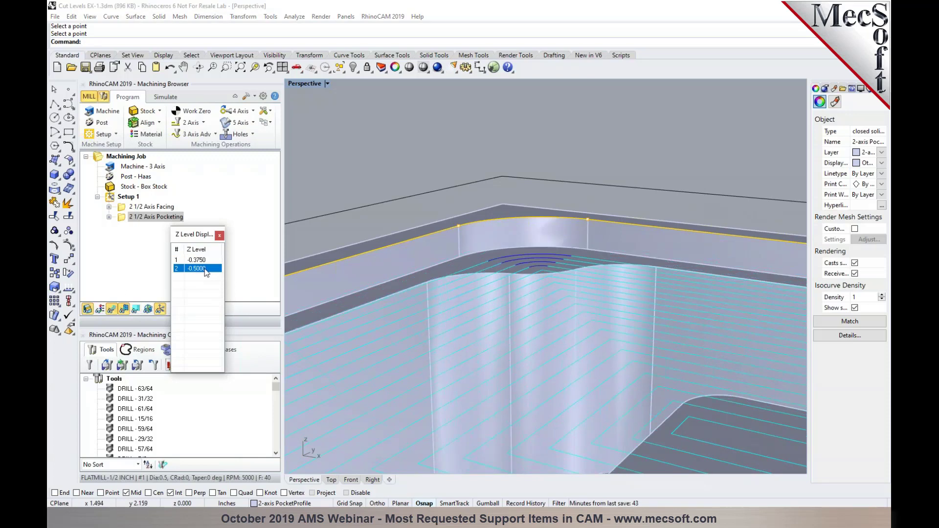
{"action": "left_click", "coordinate": [207, 260]}
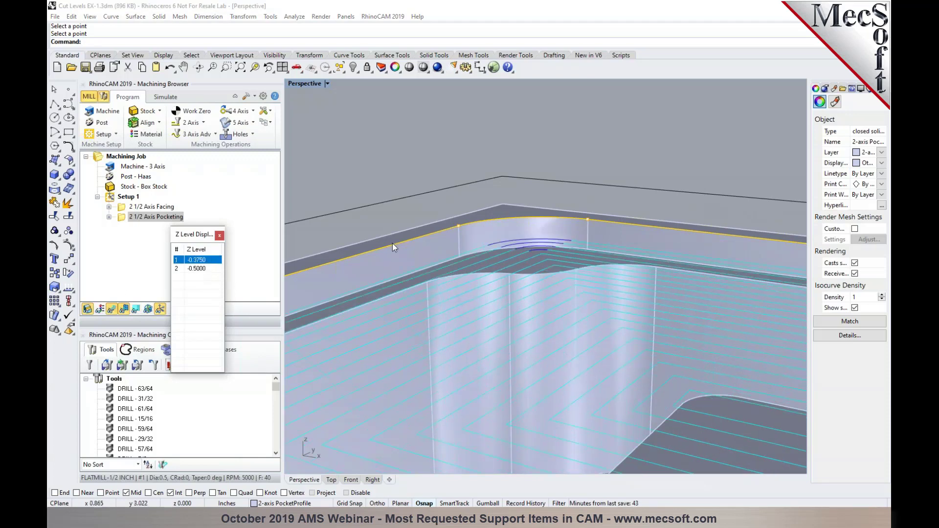
{"action": "scroll", "coordinate": [550, 233], "scroll_direction": "down", "scroll_amount": 5}
{"action": "scroll", "coordinate": [410, 258], "scroll_direction": "up", "scroll_amount": 3}
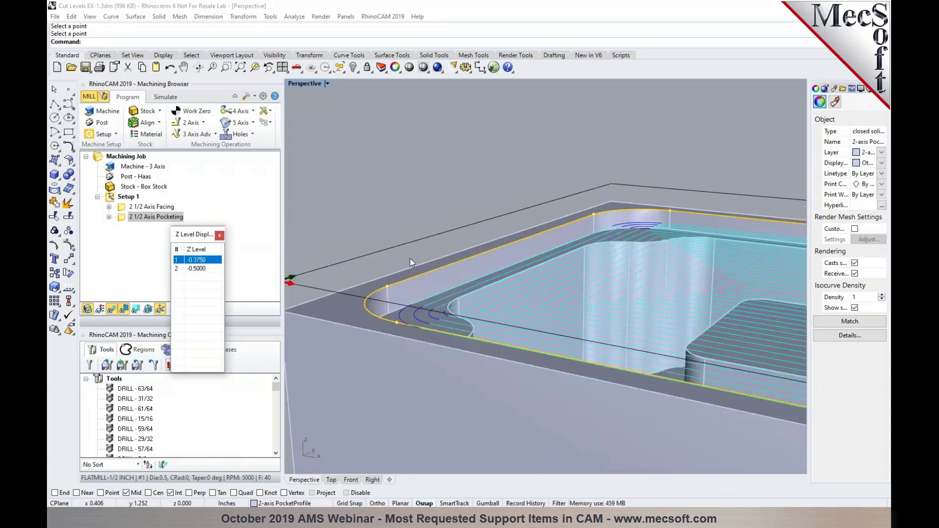
{"action": "scroll", "coordinate": [423, 270], "scroll_direction": "down", "scroll_amount": 2}
{"action": "scroll", "coordinate": [409, 282], "scroll_direction": "up", "scroll_amount": 1}
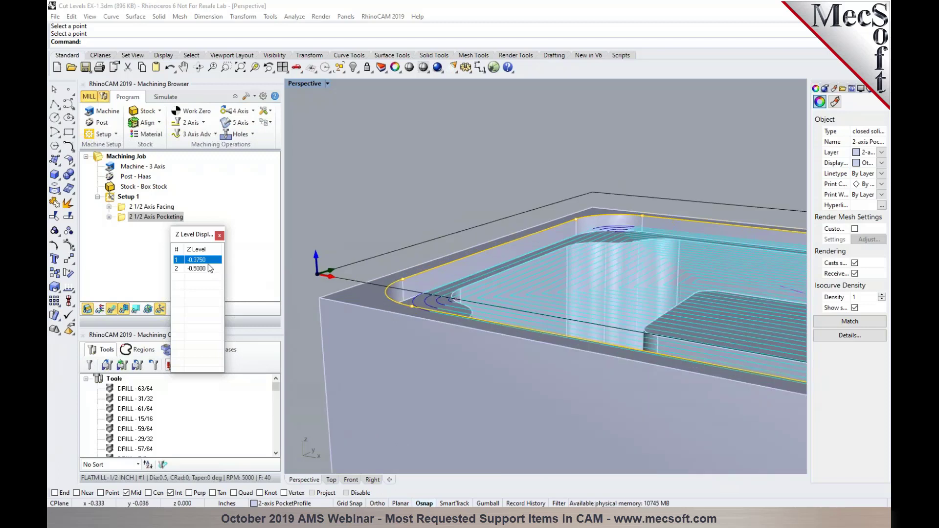
{"action": "left_click", "coordinate": [209, 269]}
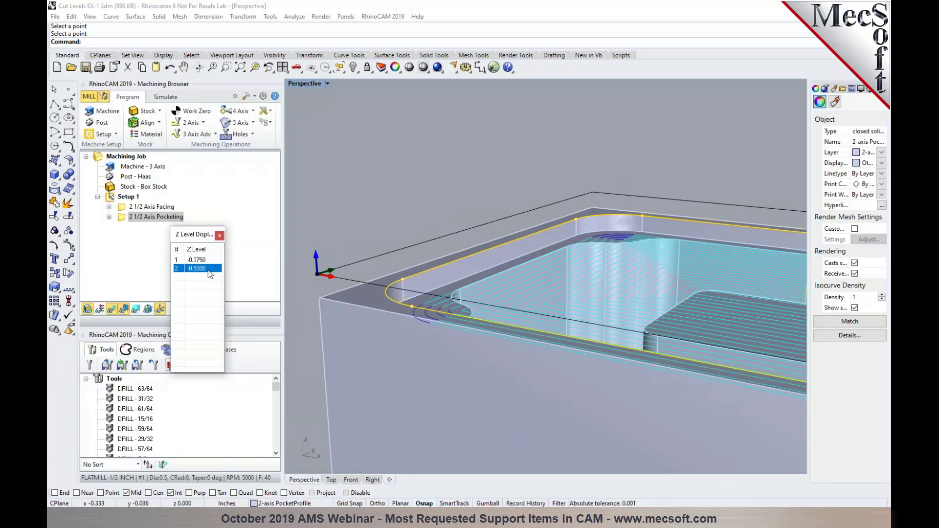
{"action": "left_click", "coordinate": [219, 235]}
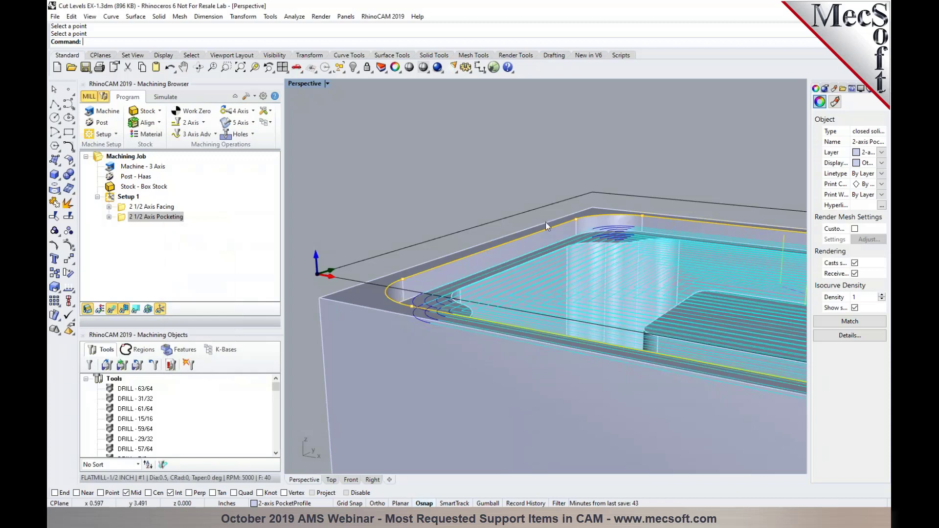
Reopen the pocketing operation's cut levels and set the Rough Depth to 0.20 and the Finish Depth to 0.05
{"action": "scroll", "coordinate": [563, 226], "scroll_direction": "up", "scroll_amount": 2}
{"action": "double_click", "coordinate": [147, 217]}
{"action": "left_click", "coordinate": [149, 116]}
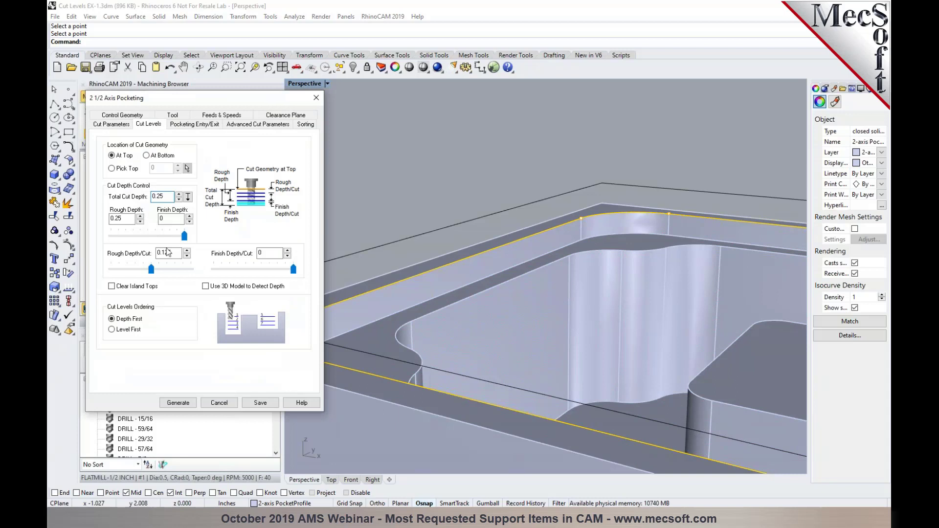
{"action": "mouse_move", "coordinate": [166, 236]}
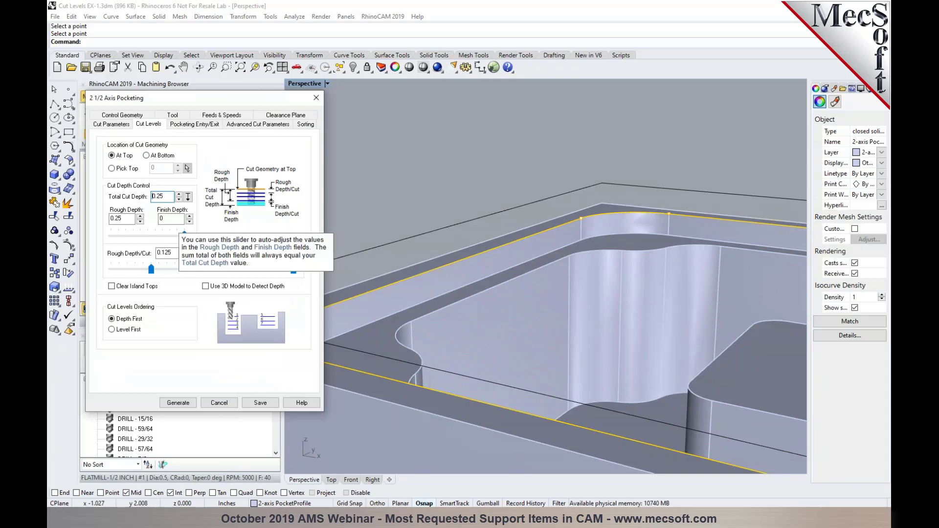
{"action": "left_click", "coordinate": [123, 220]}
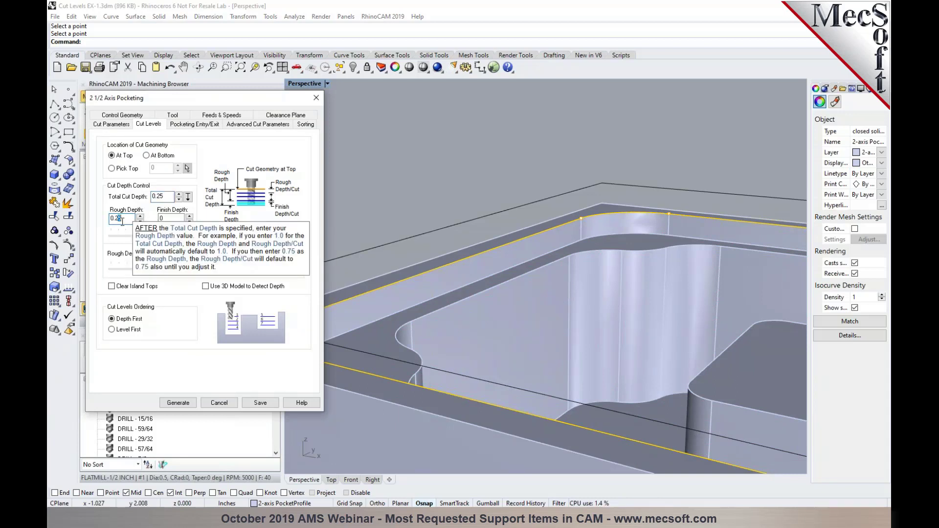
{"action": "type", "text": "0"}
{"action": "left_click", "coordinate": [171, 219]}
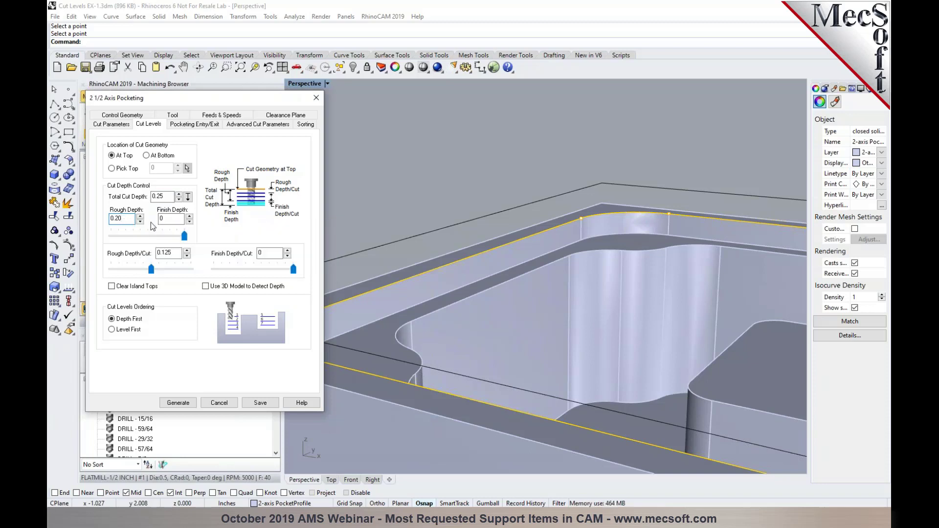
{"action": "left_click", "coordinate": [166, 219]}
{"action": "type", "text": ".05"}
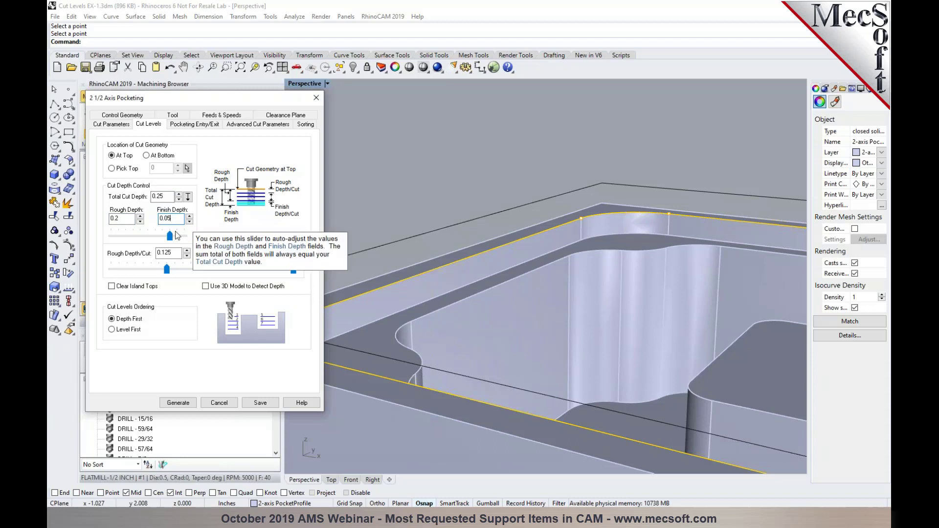
Set the pocketing operation's Rough Depth/Cut to 0.10
{"action": "left_click_drag", "start_coordinate": [165, 256], "coordinate": [173, 255]}
{"action": "key", "text": "BackSpace"}
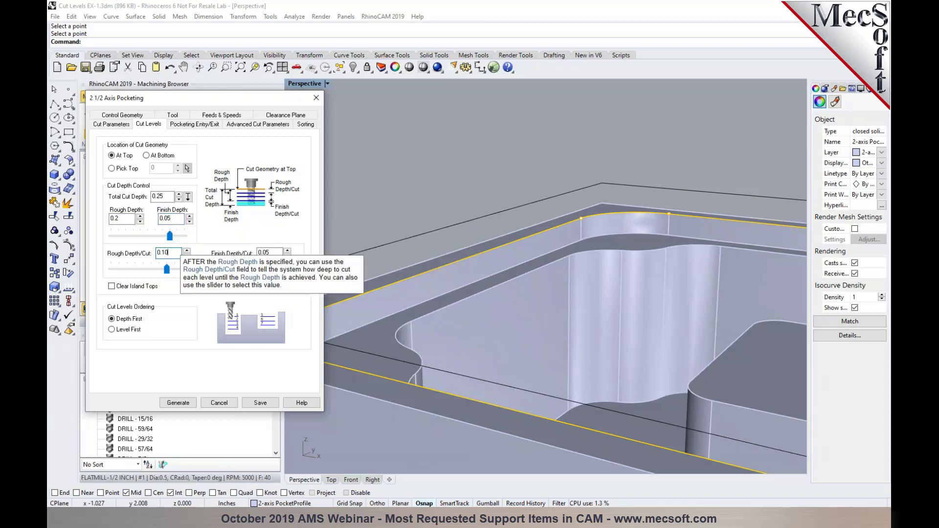
{"action": "key", "text": "Tab"}
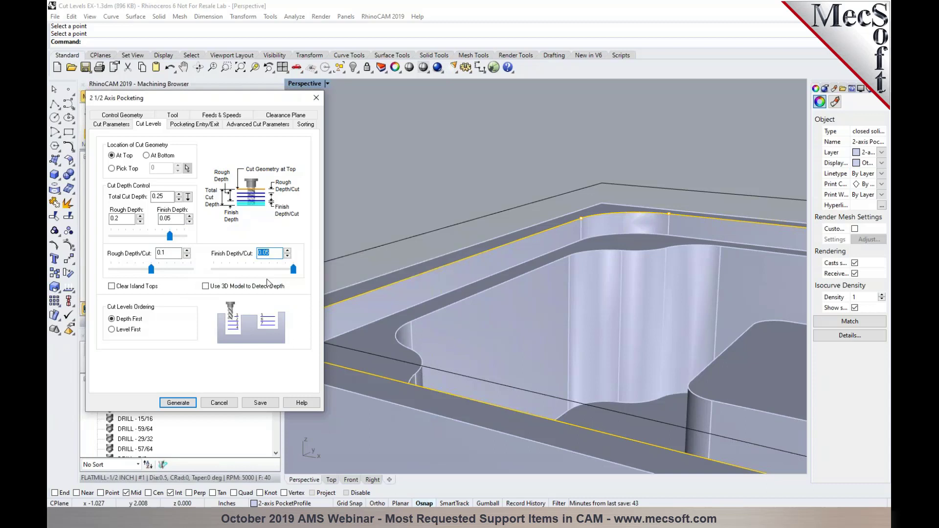
Set the pocketing operation's Finish Depth/Cut to 0.025 and regenerate its toolpath
{"action": "left_click_drag", "start_coordinate": [294, 269], "coordinate": [255, 273]}
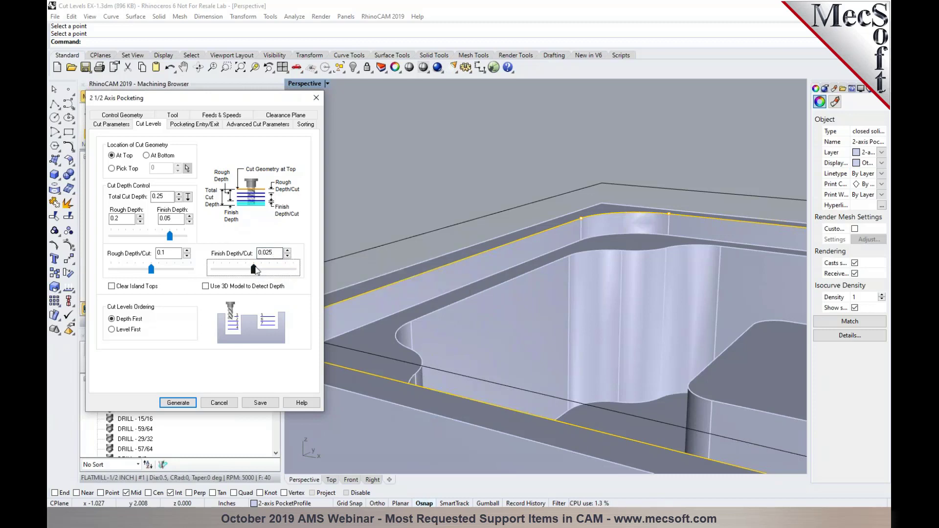
{"action": "mouse_move", "coordinate": [256, 270]}
{"action": "left_click", "coordinate": [178, 403]}
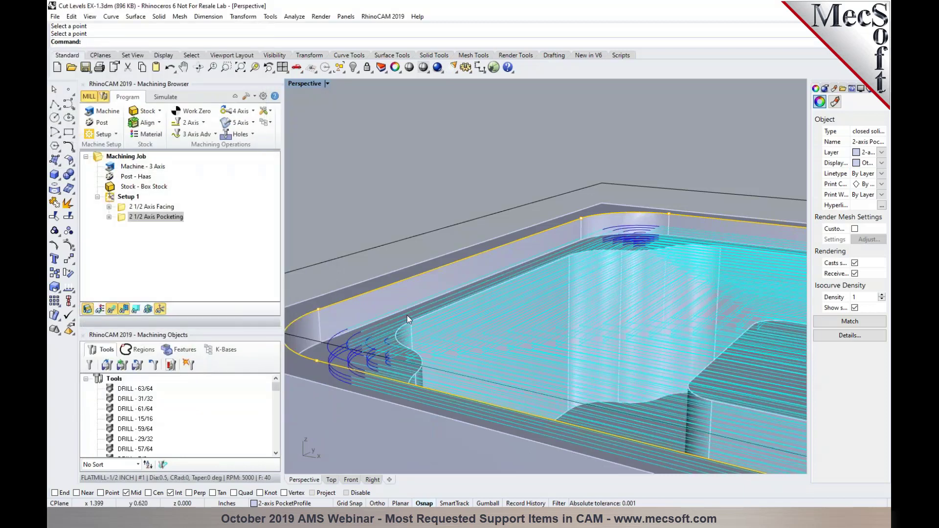
Examine the regenerated pocketing toolpath one cut level at a time, comparing the rough levels with the finish levels
{"action": "left_click", "coordinate": [136, 309]}
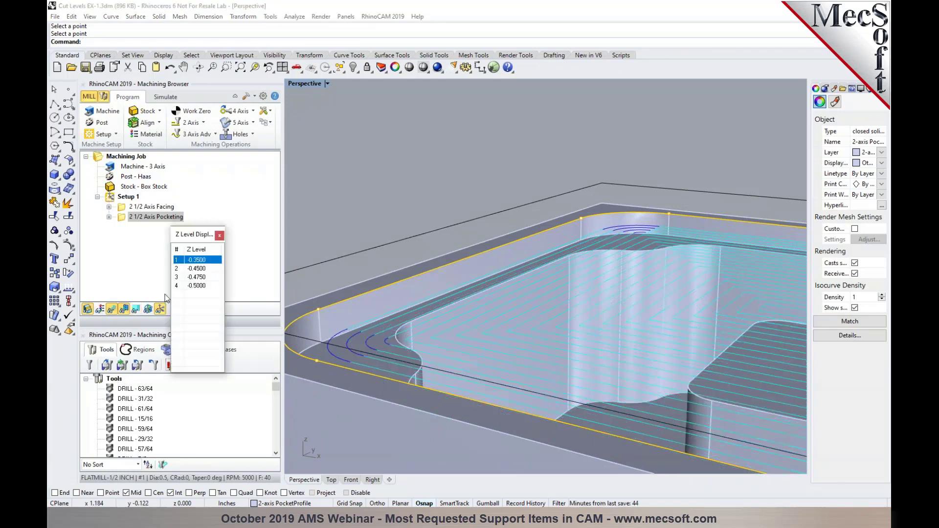
{"action": "left_click", "coordinate": [200, 269]}
{"action": "left_click", "coordinate": [200, 261]}
{"action": "left_click", "coordinate": [201, 269]}
{"action": "left_click", "coordinate": [201, 277]}
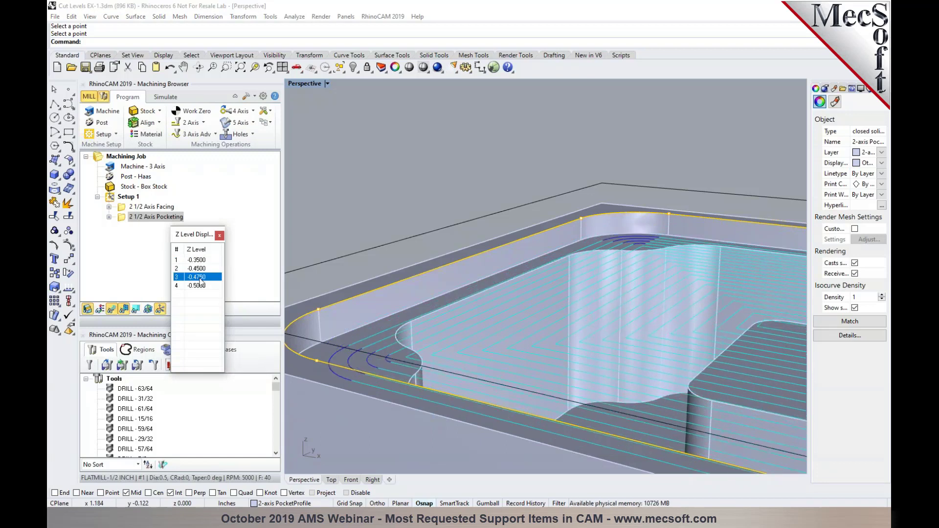
{"action": "left_click", "coordinate": [200, 288]}
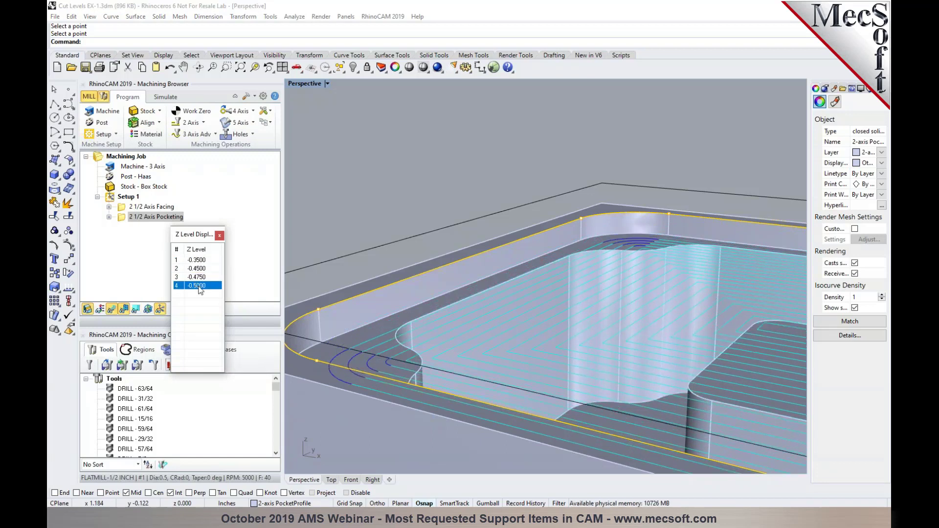
{"action": "left_click", "coordinate": [199, 277]}
{"action": "left_click", "coordinate": [197, 286]}
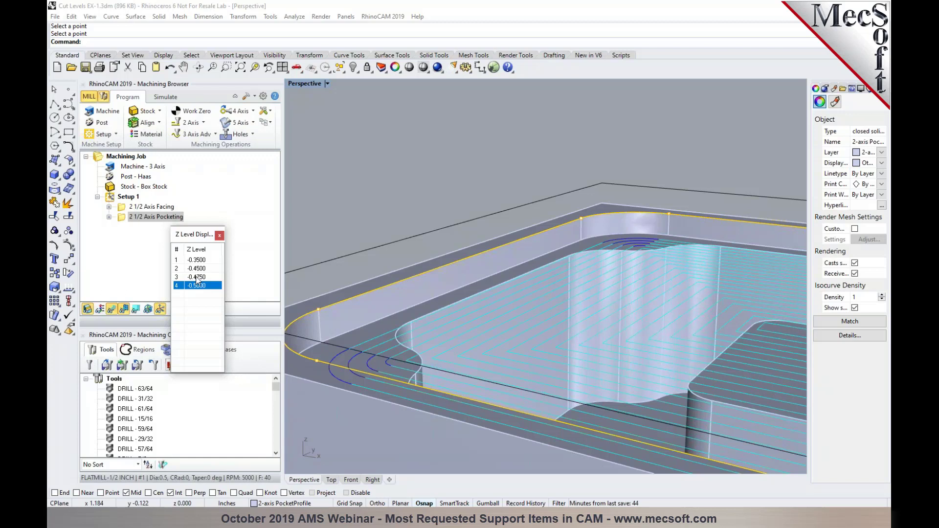
{"action": "left_click", "coordinate": [219, 236]}
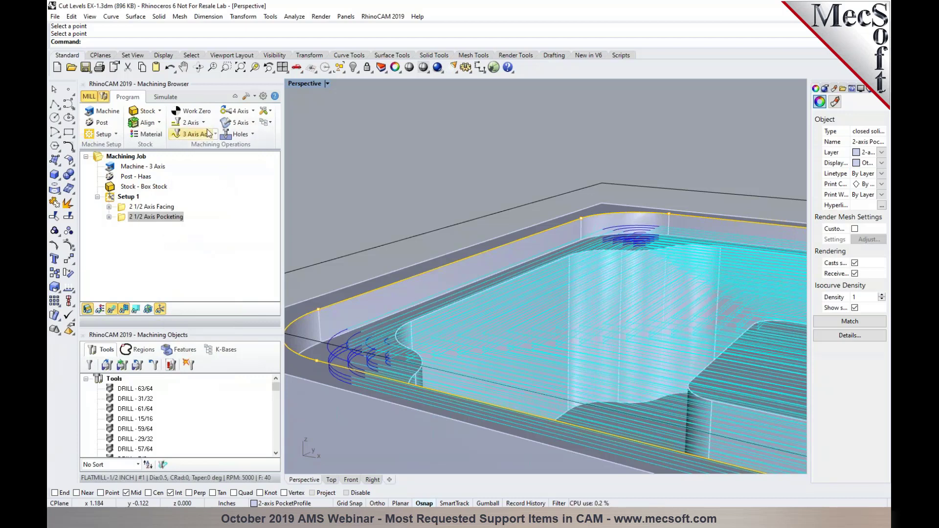
{"action": "left_click", "coordinate": [187, 122]}
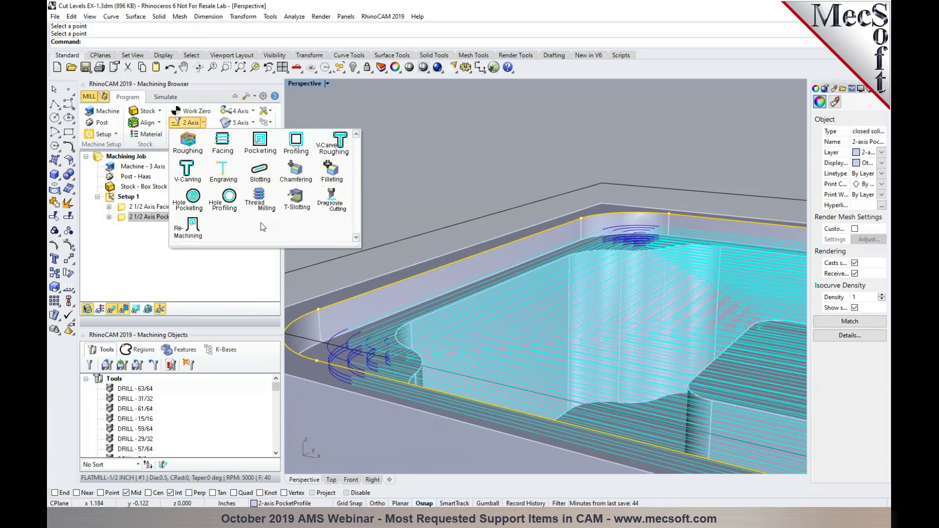
{"action": "left_click", "coordinate": [459, 198]}
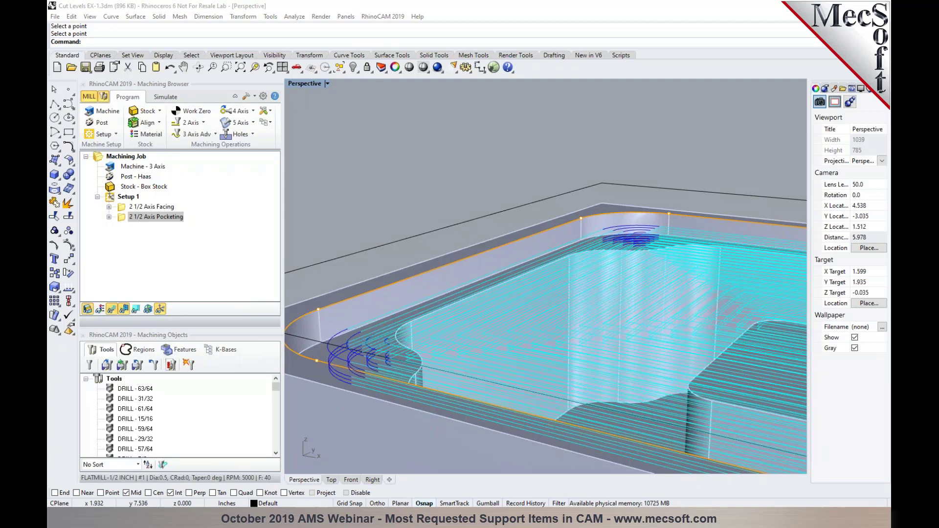
{"action": "scroll", "coordinate": [377, 204], "scroll_direction": "down", "scroll_amount": 1}
{"action": "scroll", "coordinate": [376, 204], "scroll_direction": "down", "scroll_amount": 1}
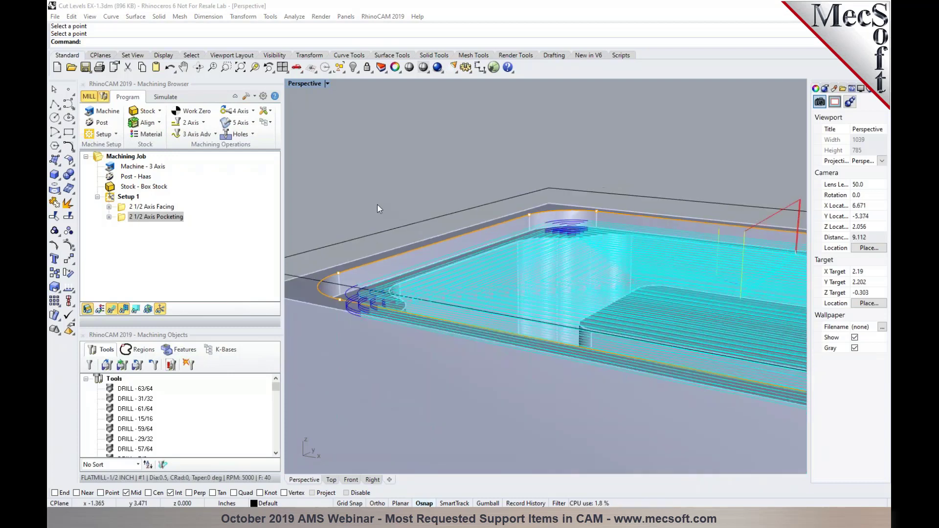
{"action": "right_click_drag", "start_coordinate": [469, 278], "coordinate": [454, 285]}
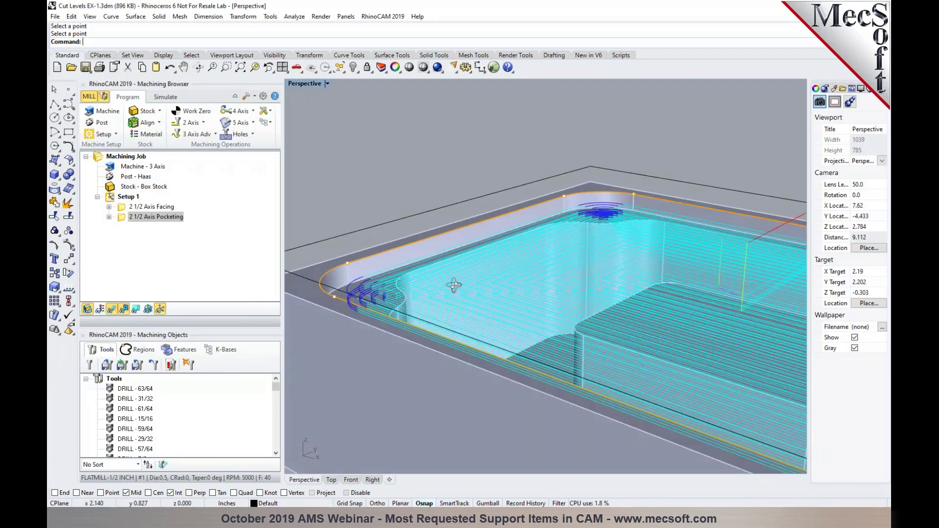
Review the pocketing operation's cut levels, regenerate it unmodified and inspect the toolpath around the island
{"action": "left_click", "coordinate": [121, 218]}
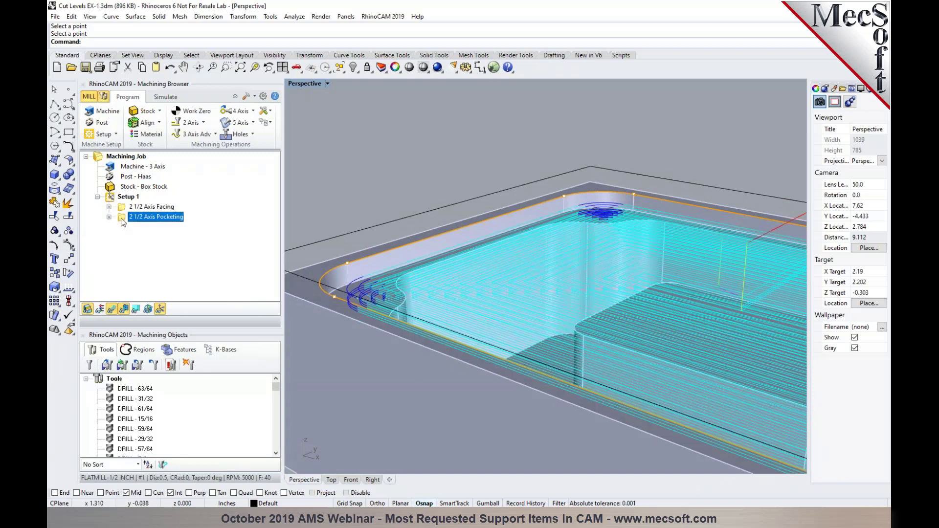
{"action": "double_click", "coordinate": [121, 220]}
{"action": "left_click", "coordinate": [149, 115]}
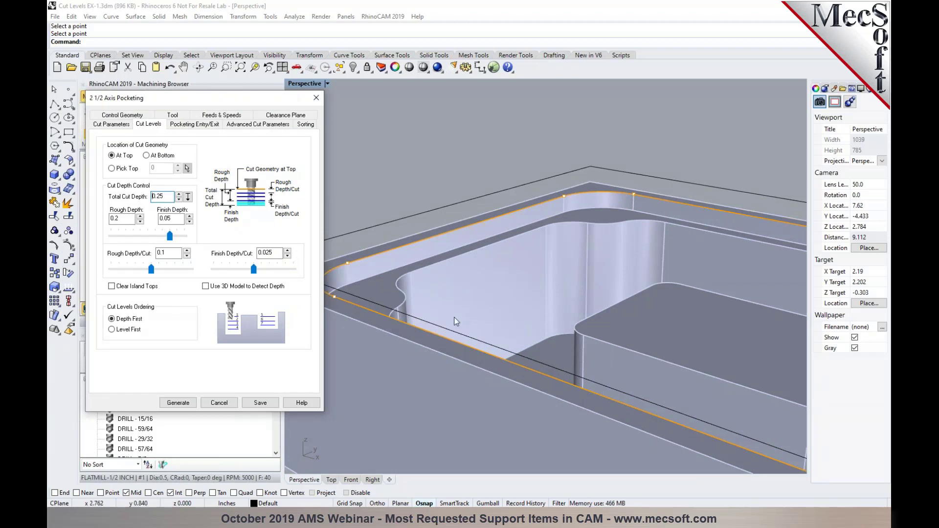
{"action": "left_click", "coordinate": [178, 403]}
{"action": "scroll", "coordinate": [418, 241], "scroll_direction": "down", "scroll_amount": 5}
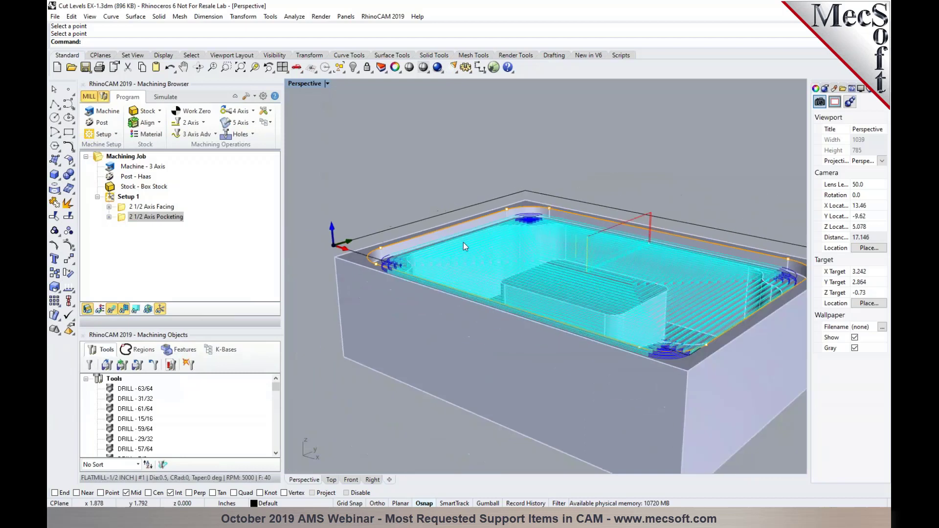
{"action": "scroll", "coordinate": [449, 244], "scroll_direction": "up", "scroll_amount": 4}
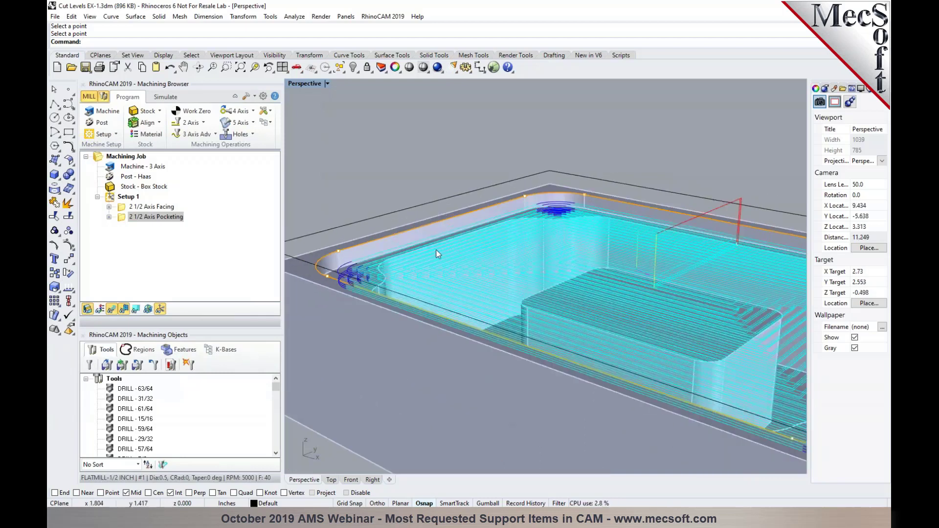
Duplicate the 2 1/2 Axis Pocketing operation in Setup 1 and open the copy with its machining regions cleared
{"action": "left_click", "coordinate": [121, 217]}
{"action": "key", "text": "ctrl+c"}
{"action": "key", "text": "ctrl+v"}
{"action": "left_click", "coordinate": [125, 228]}
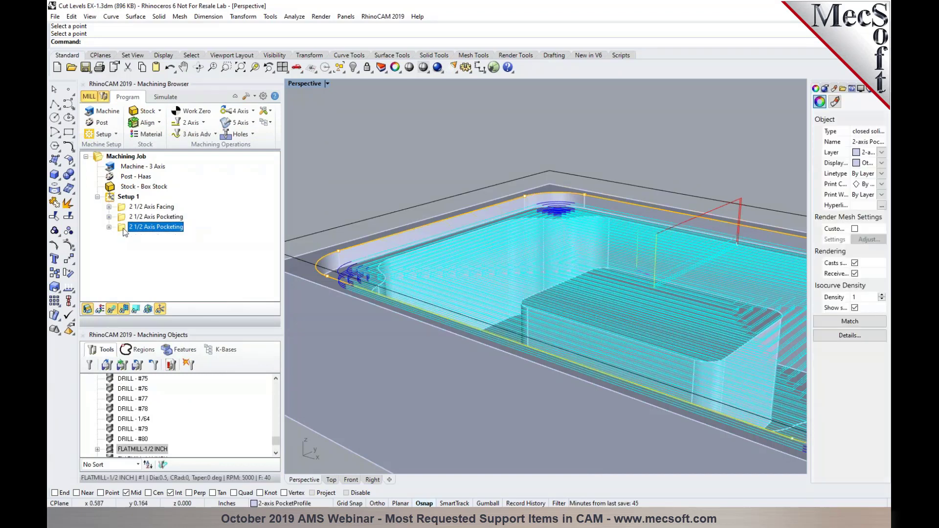
{"action": "double_click", "coordinate": [123, 229]}
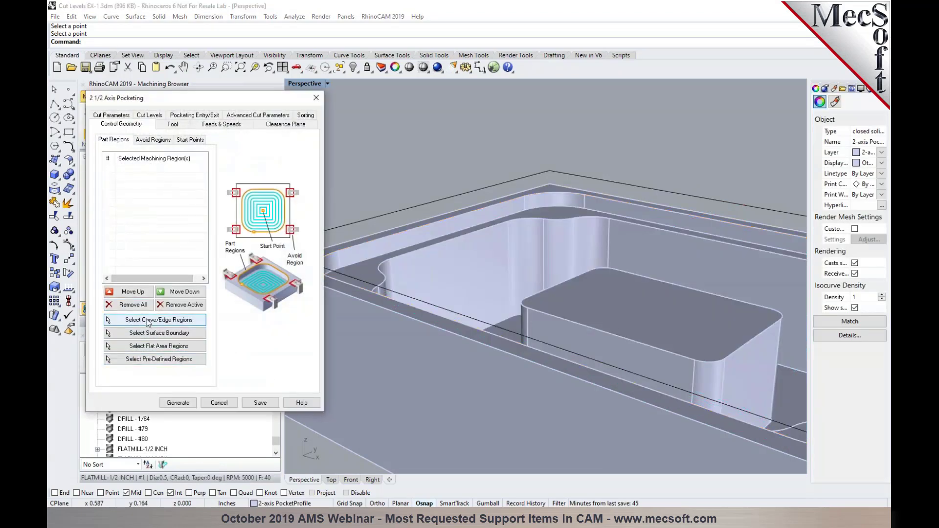
Chain-select the inner pocket's upper edge loop as a machining region of the copied pocketing operation
{"action": "left_click", "coordinate": [176, 320]}
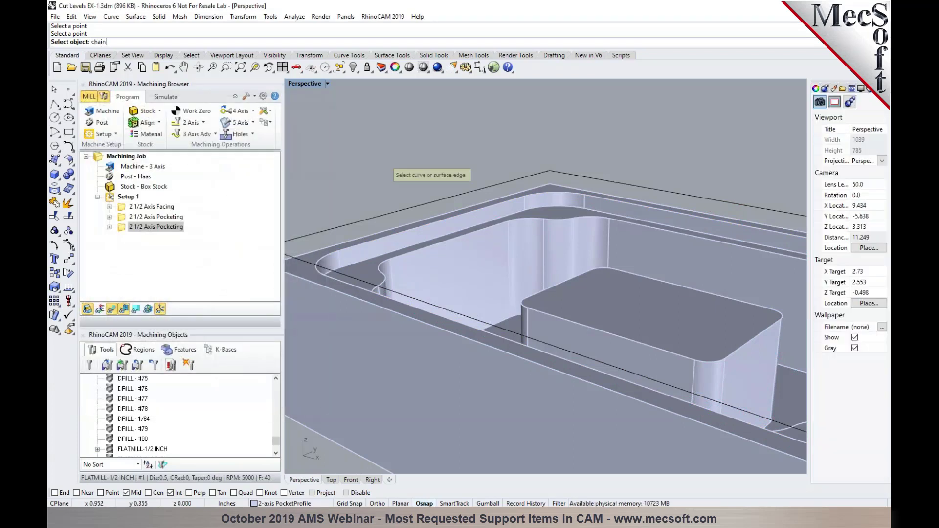
{"action": "type", "text": "chain"}
{"action": "key", "text": "Return"}
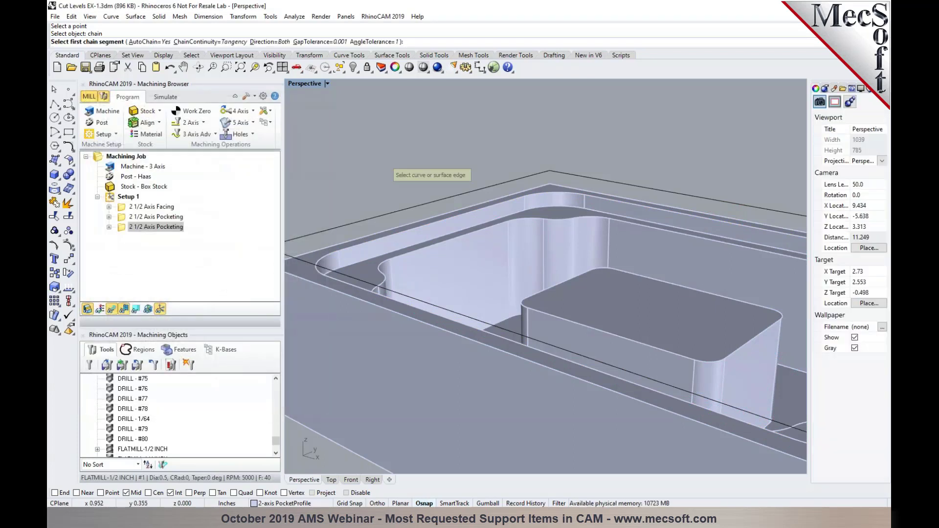
{"action": "left_click", "coordinate": [533, 223]}
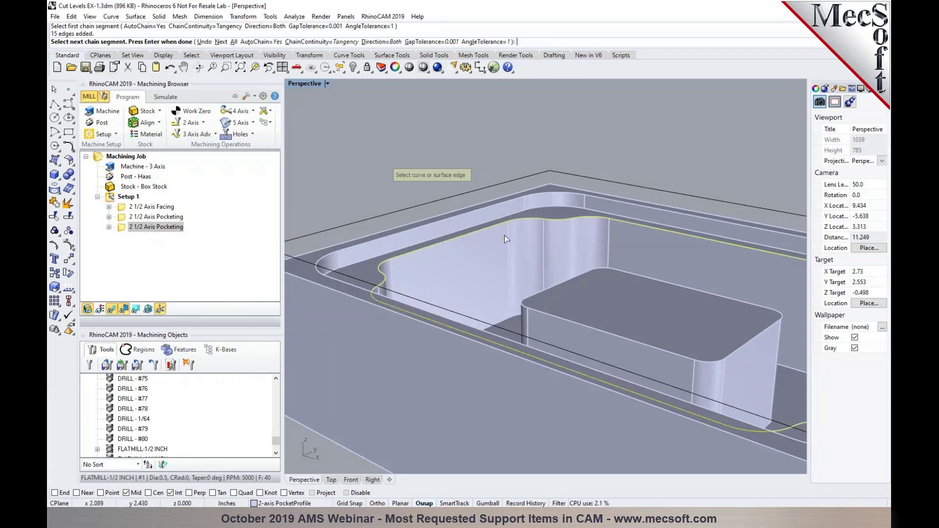
{"action": "key", "text": "Return"}
Add the island's top edge loop to the machining regions by chain selection and finish the selection
{"action": "type", "text": "chai"}
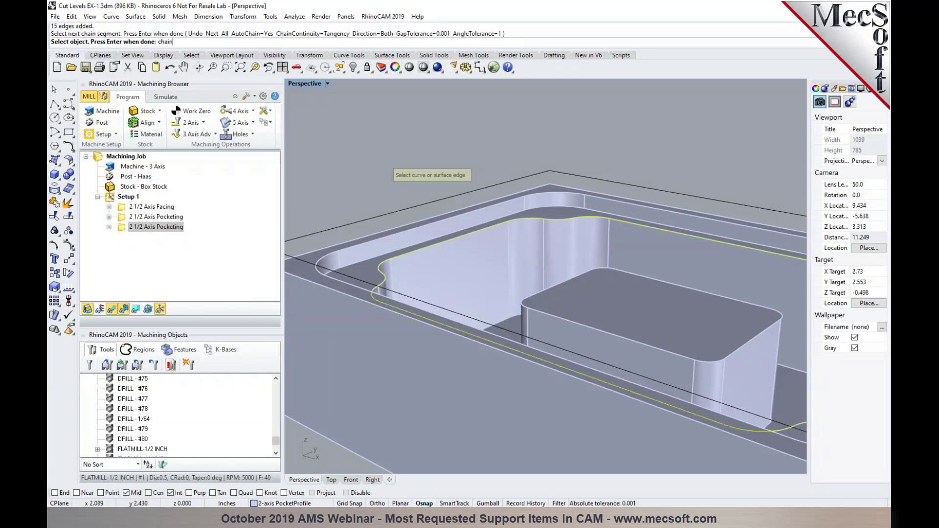
{"action": "type", "text": "n"}
{"action": "key", "text": "Return"}
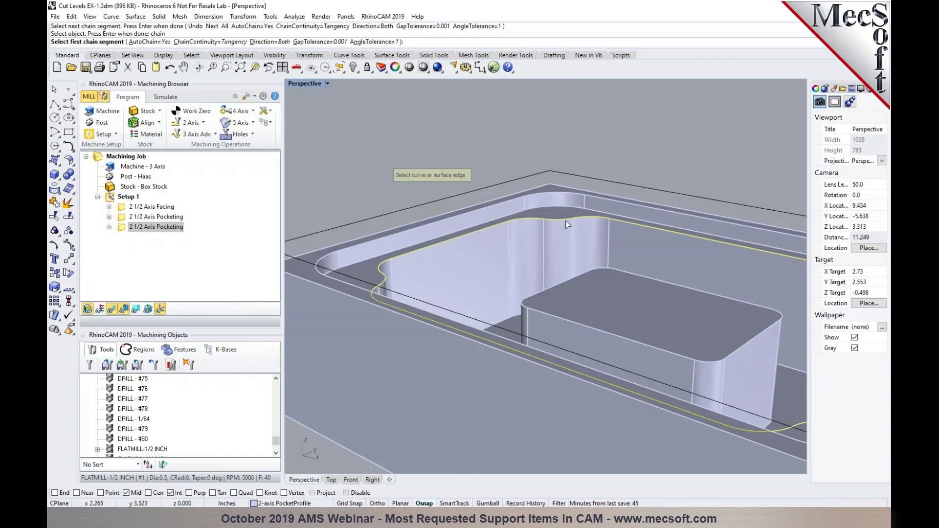
{"action": "left_click", "coordinate": [600, 268]}
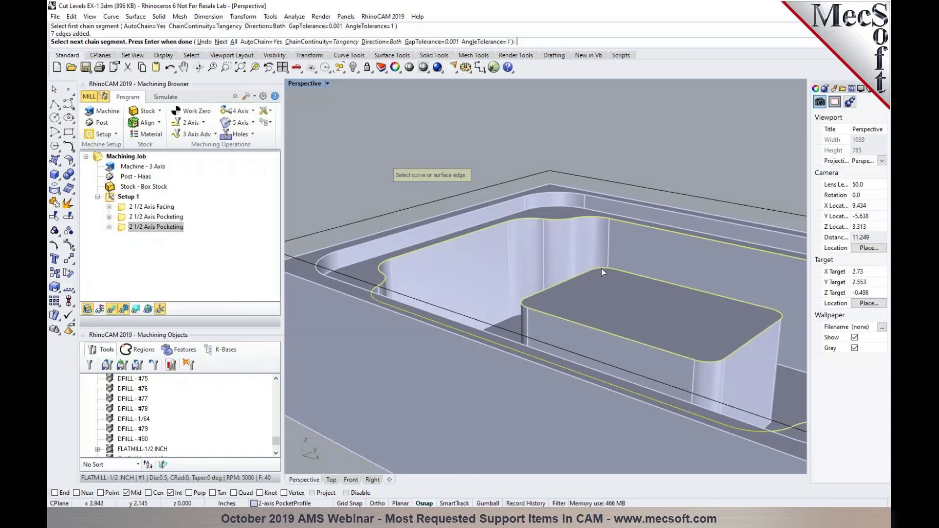
{"action": "key", "text": "Return"}
Compare the heights of the selected pocket and island edges in the Front and Perspective views
{"action": "right_click_drag", "start_coordinate": [565, 286], "coordinate": [548, 261]}
{"action": "scroll", "coordinate": [548, 261], "scroll_direction": "down", "scroll_amount": 5}
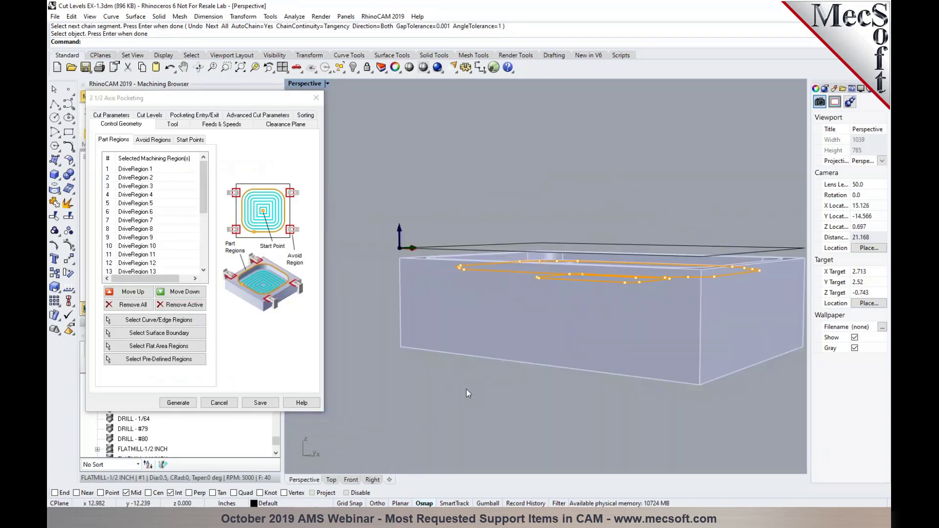
{"action": "left_click", "coordinate": [350, 480]}
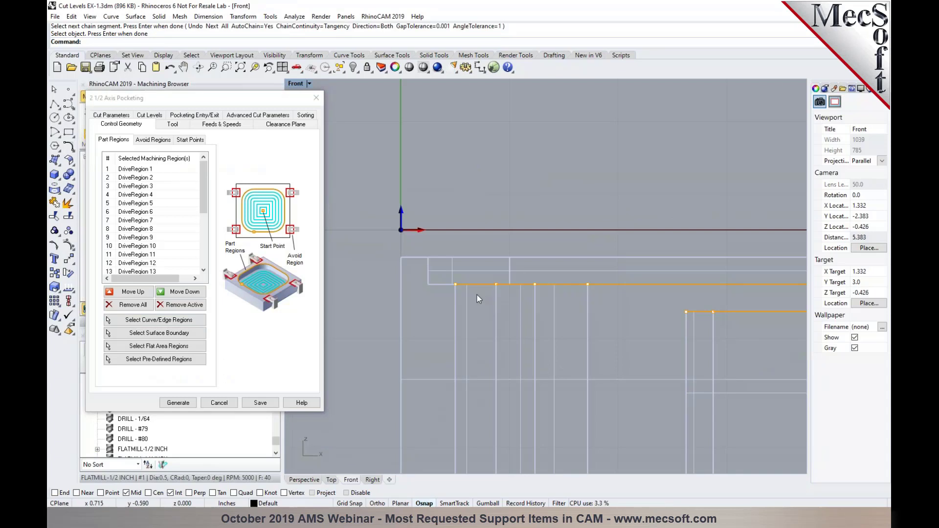
{"action": "scroll", "coordinate": [458, 289], "scroll_direction": "down", "scroll_amount": 2}
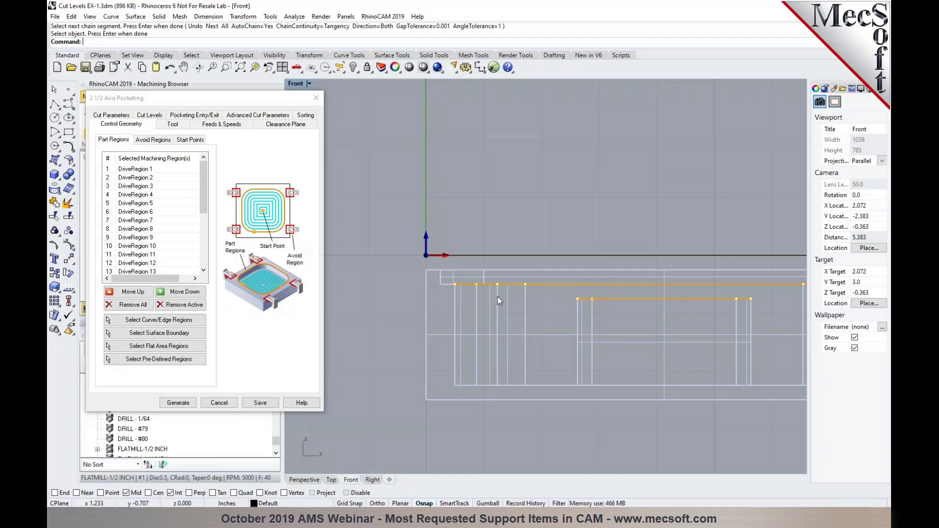
{"action": "left_click", "coordinate": [313, 480]}
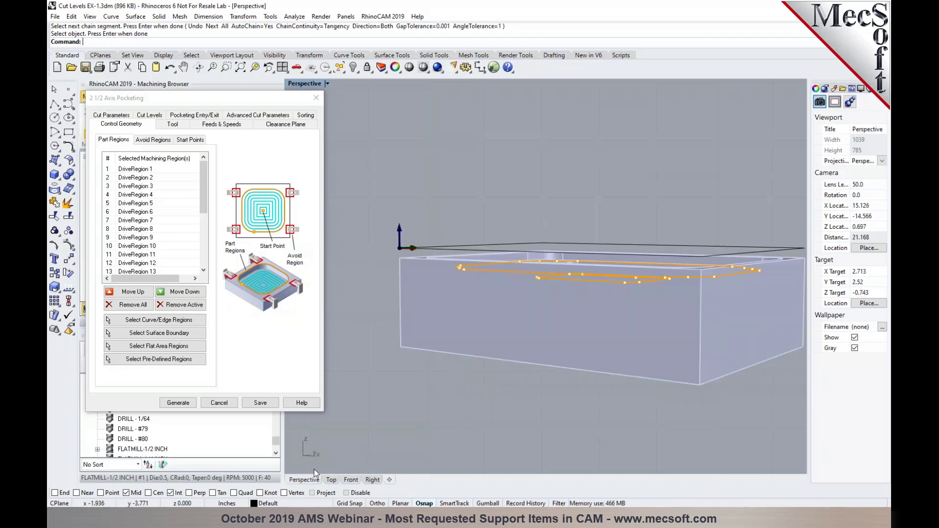
{"action": "scroll", "coordinate": [567, 273], "scroll_direction": "up", "scroll_amount": 5}
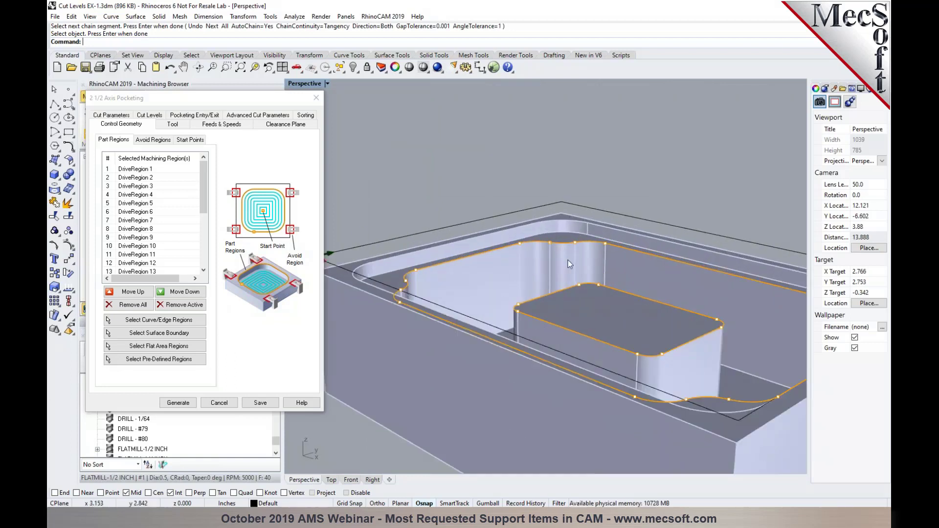
Set the copied pocketing operation's Total Cut Depth to 1.75 by picking points on the pocket's upper edge and floor
{"action": "left_click", "coordinate": [172, 126]}
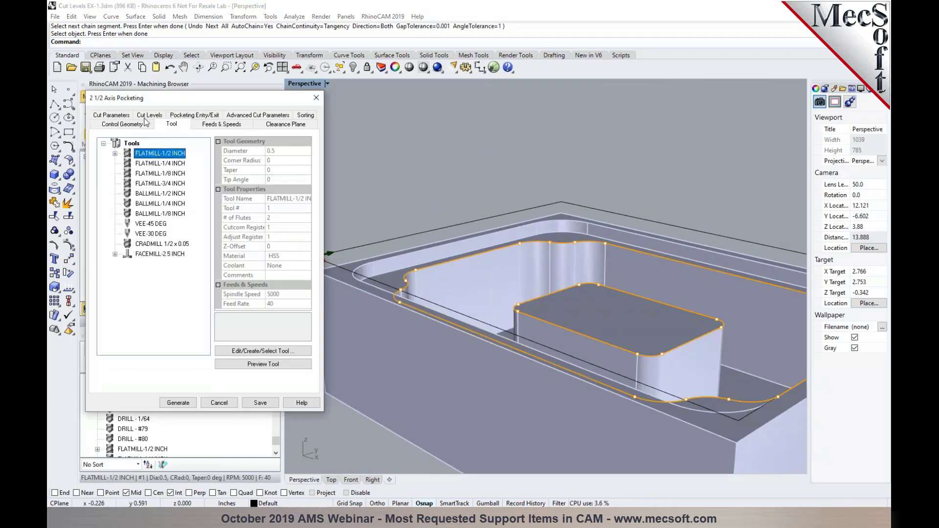
{"action": "left_click", "coordinate": [149, 115]}
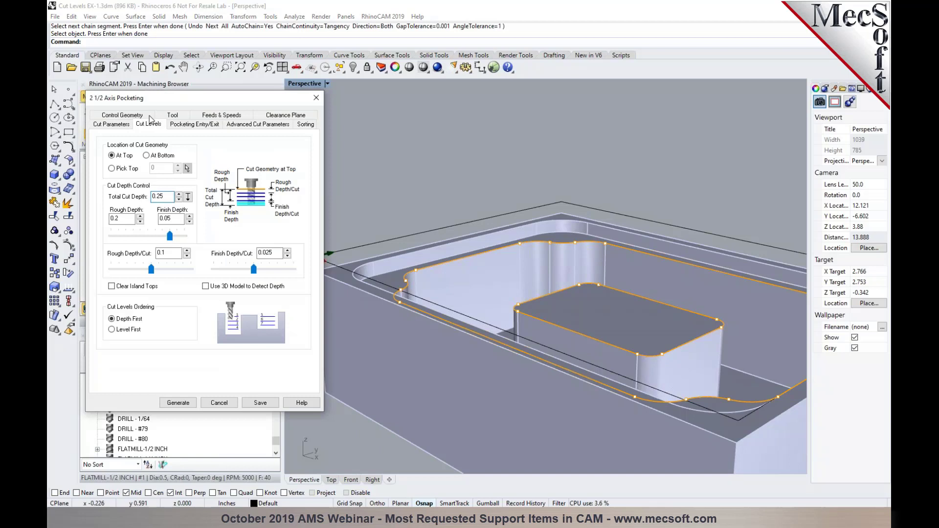
{"action": "left_click", "coordinate": [188, 197]}
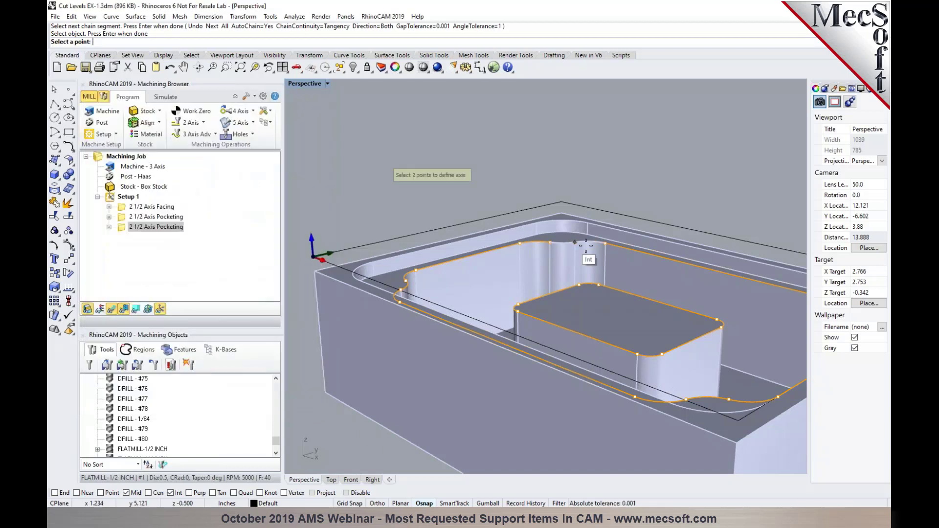
{"action": "right_click_drag", "start_coordinate": [592, 249], "coordinate": [556, 312]}
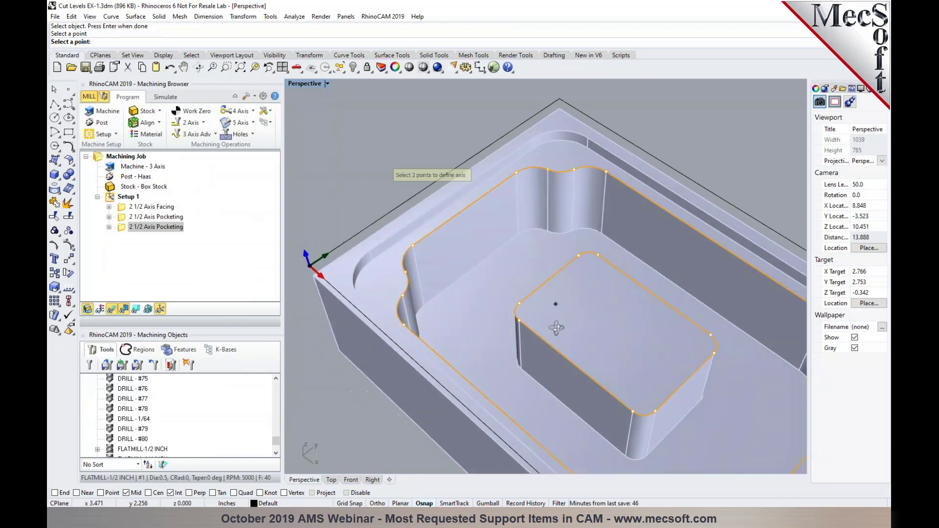
{"action": "left_click", "coordinate": [520, 237]}
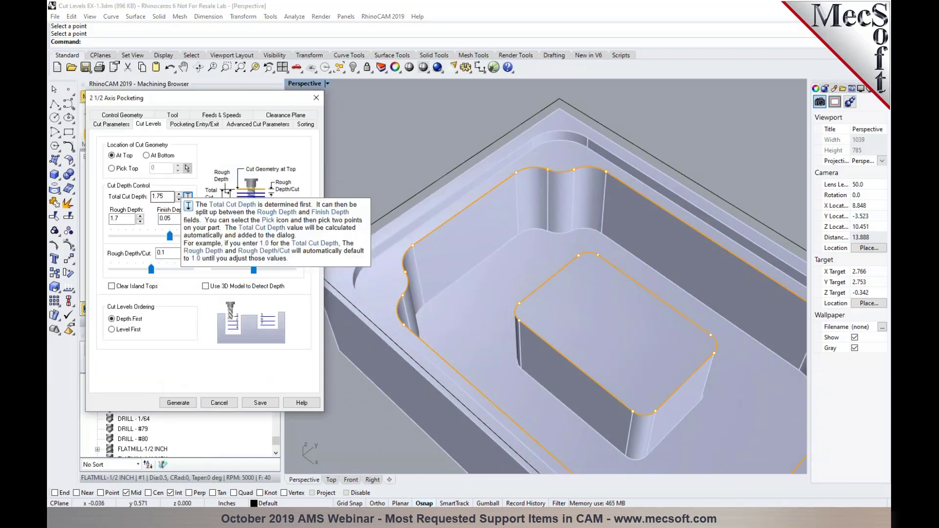
Set the second pocketing operation's Rough Depth to 1.75, Finish Depth to 0 and Rough Depth/Cut to 0.5, and generate its toolpath
{"action": "left_click_drag", "start_coordinate": [170, 235], "coordinate": [185, 237]}
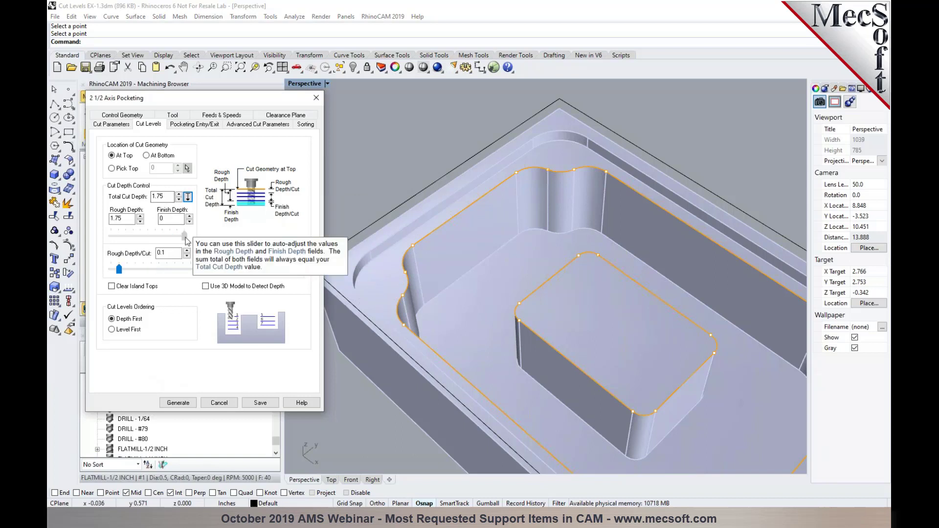
{"action": "double_click", "coordinate": [161, 253]}
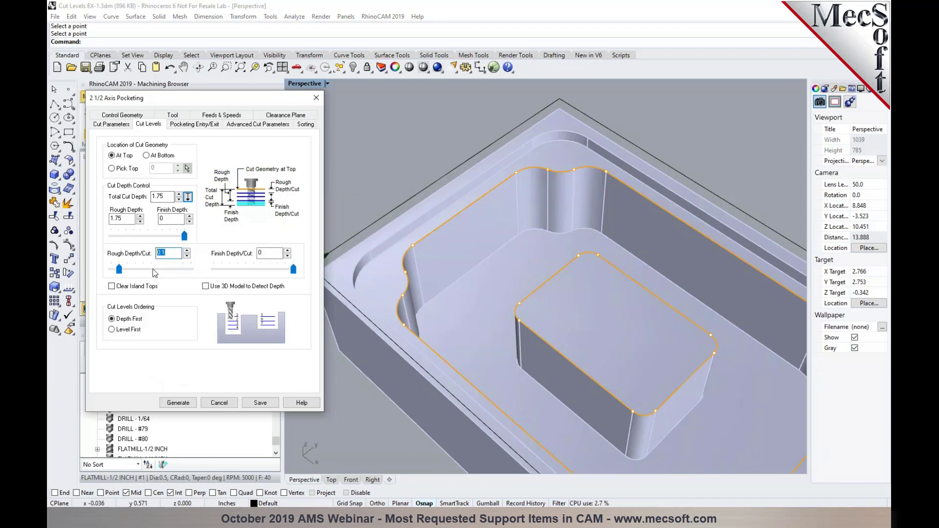
{"action": "type", "text": "0"}
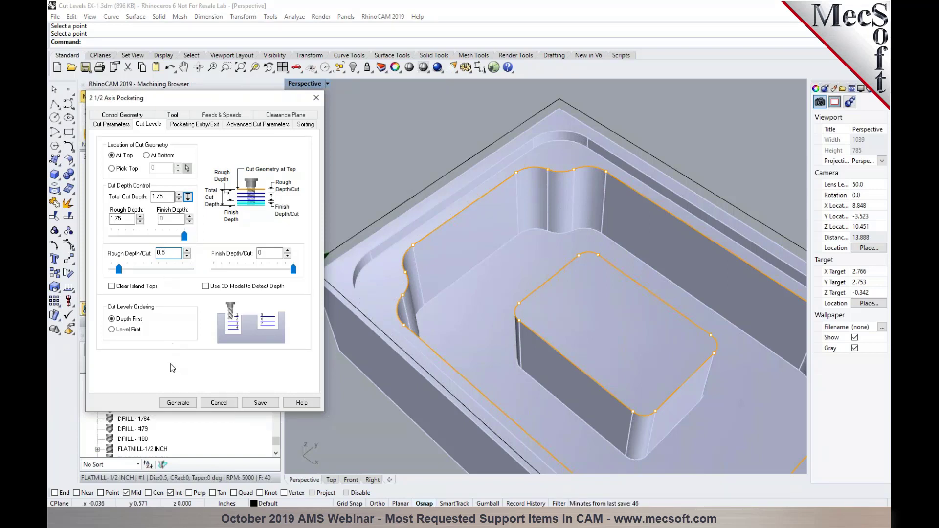
{"action": "left_click", "coordinate": [177, 403]}
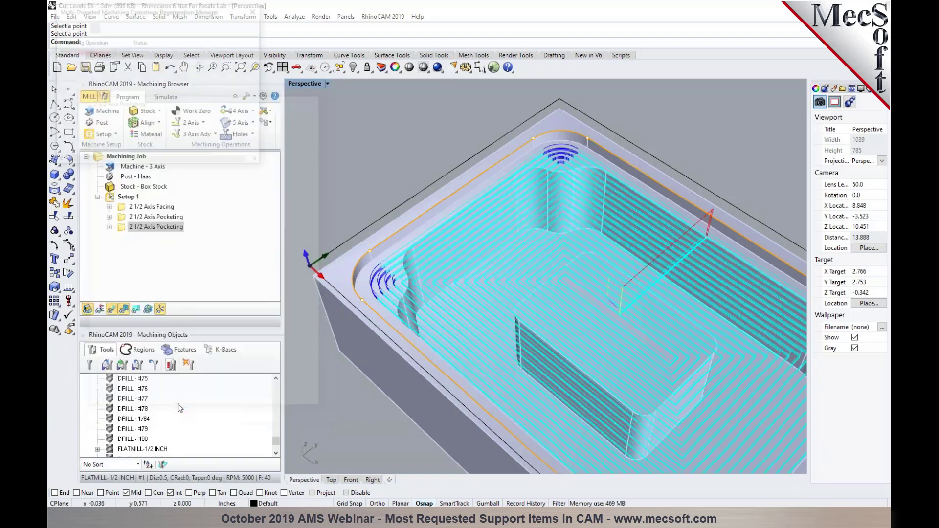
{"action": "right_click_drag", "start_coordinate": [451, 274], "coordinate": [445, 309]}
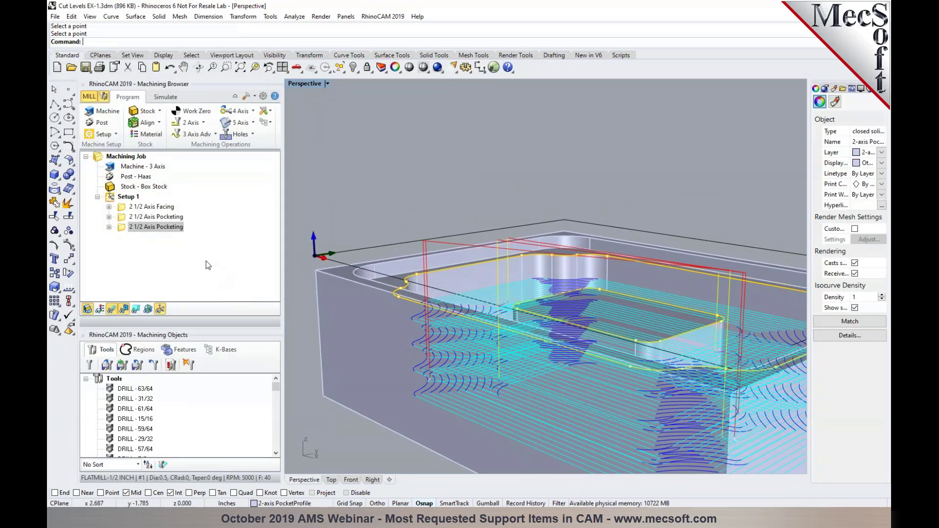
Review the second pocketing operation's cut depth and rough depth per cut settings without changing them
{"action": "double_click", "coordinate": [126, 228]}
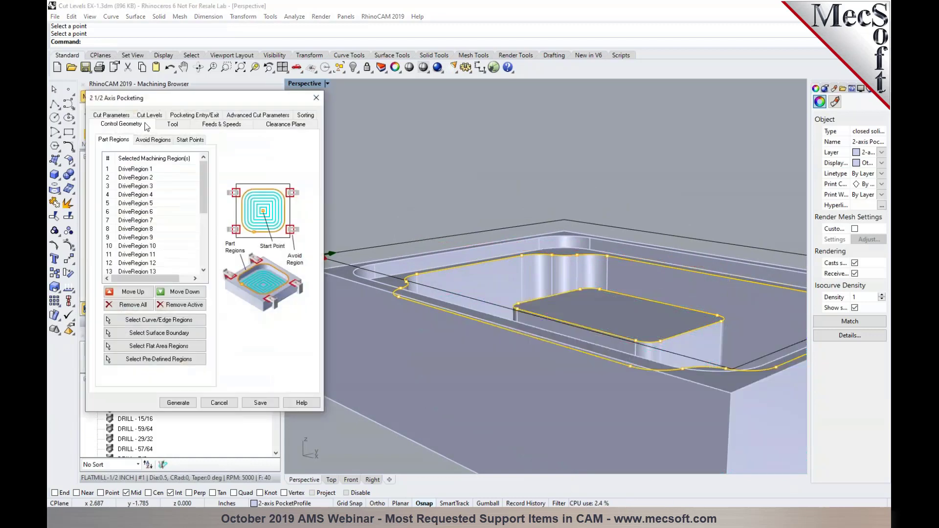
{"action": "left_click", "coordinate": [148, 124]}
{"action": "mouse_move", "coordinate": [169, 257]}
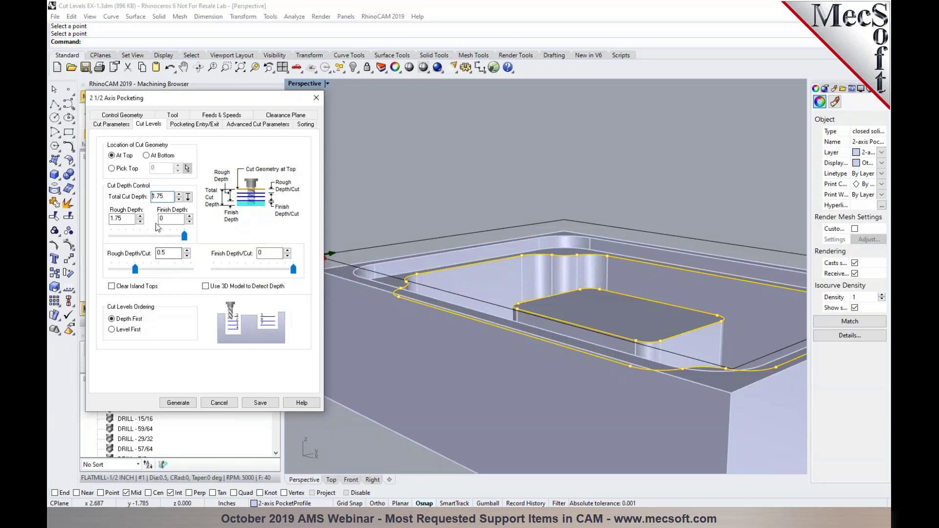
{"action": "double_click", "coordinate": [154, 253]}
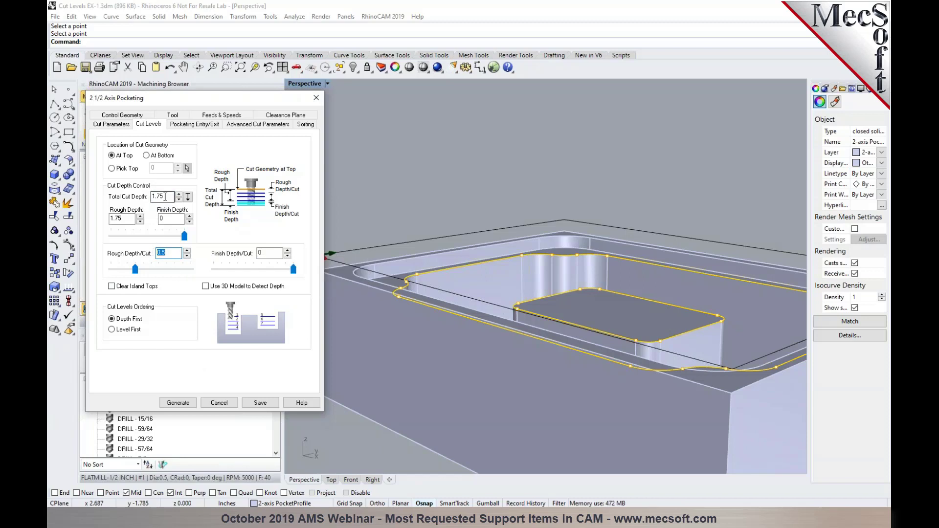
{"action": "left_click", "coordinate": [219, 402]}
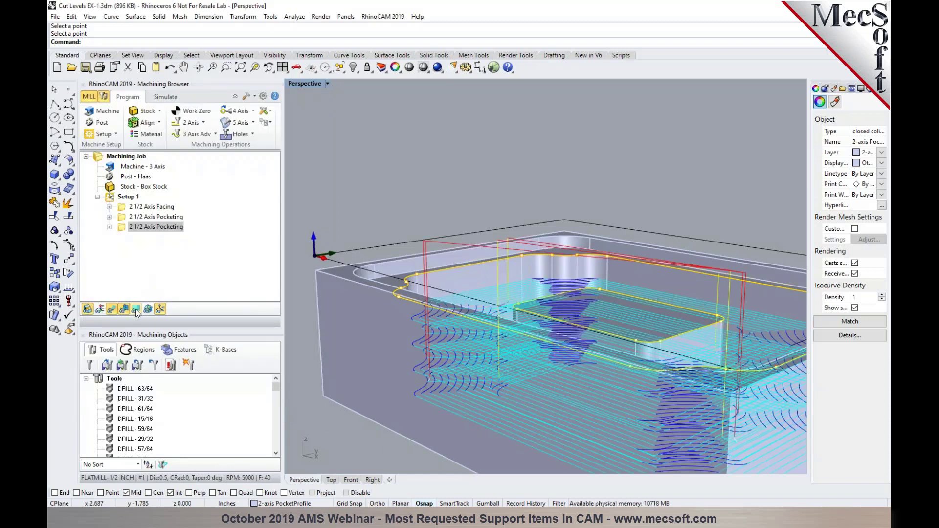
Examine individual Z levels of the second pocketing toolpath and where its passes lie relative to the island top
{"action": "left_click", "coordinate": [136, 308]}
{"action": "left_click", "coordinate": [197, 269]}
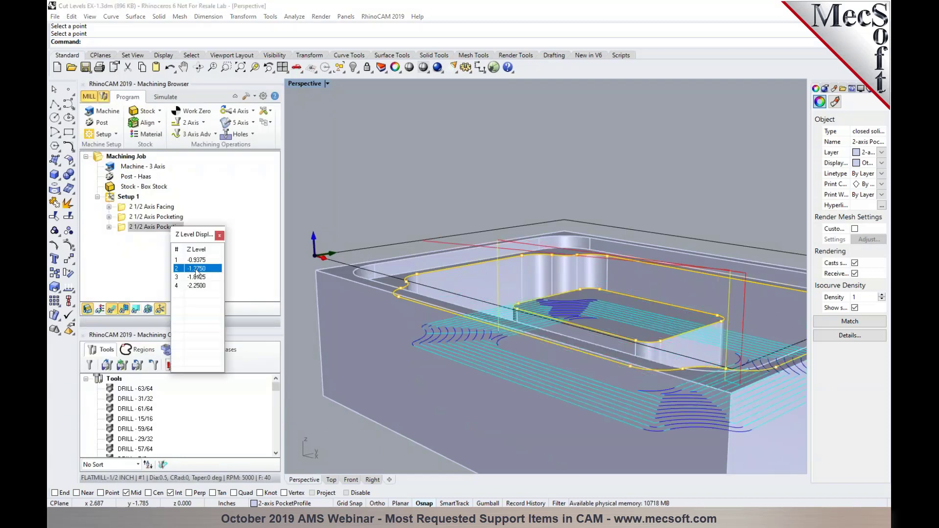
{"action": "left_click", "coordinate": [200, 285]}
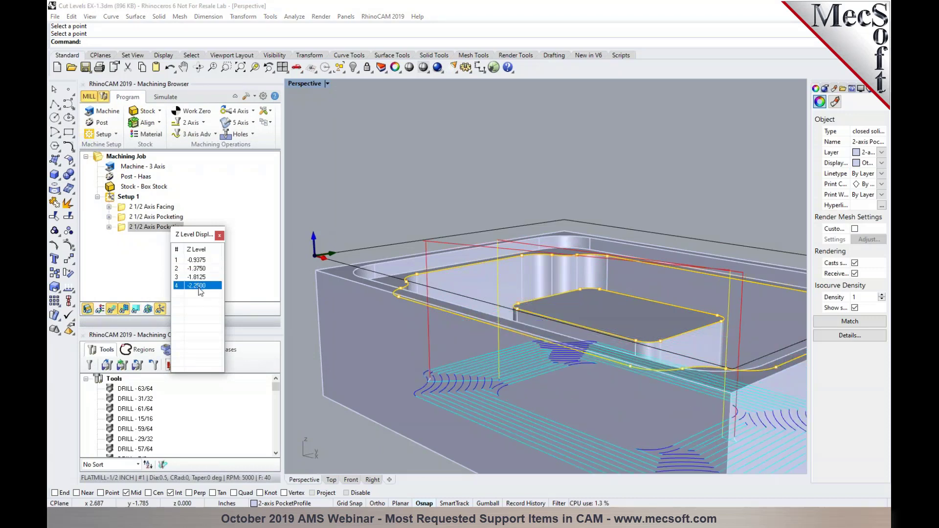
{"action": "left_click", "coordinate": [219, 235]}
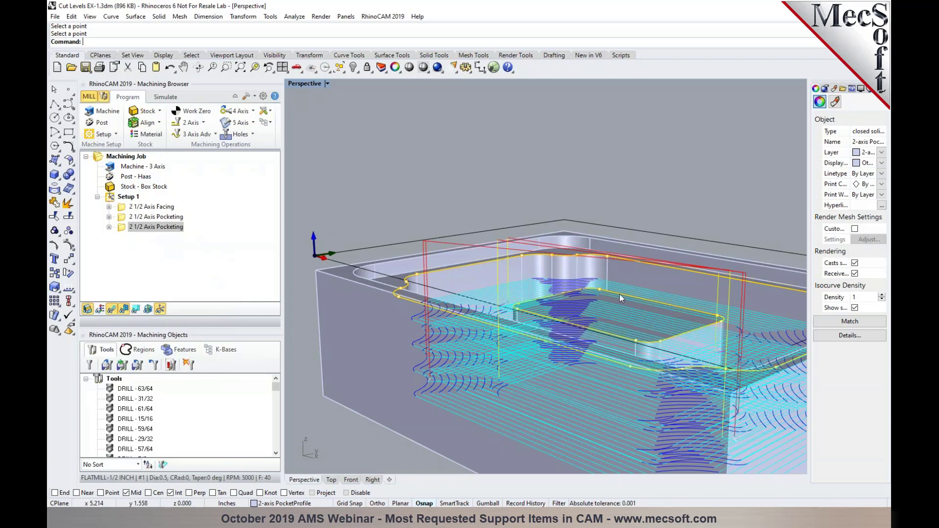
{"action": "right_click_drag", "start_coordinate": [571, 320], "coordinate": [576, 317]}
{"action": "scroll", "coordinate": [576, 318], "scroll_direction": "up", "scroll_amount": 8}
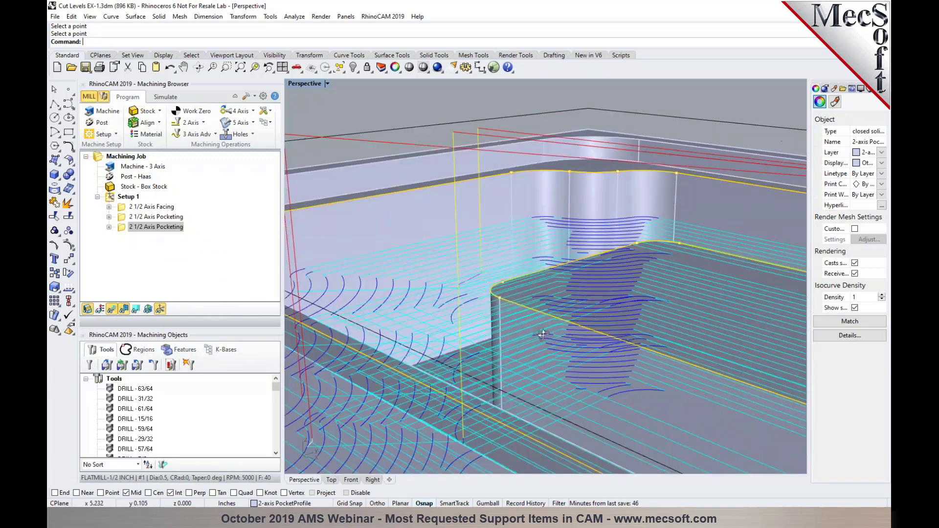
{"action": "right_click_drag", "start_coordinate": [483, 319], "coordinate": [432, 168]}
{"action": "key", "text": "Escape"}
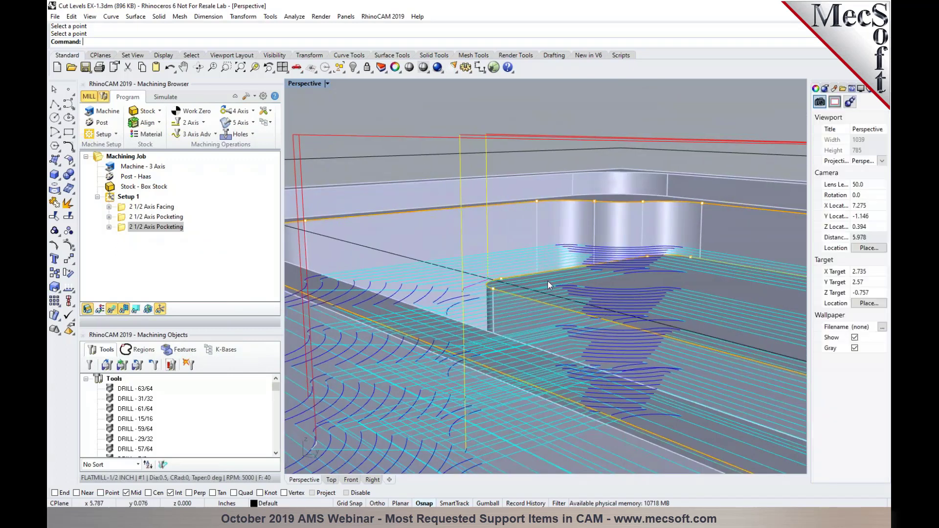
Set the facing operation's Total Cut Depth to 0.25 by picking points on the model, maximize its Rough Depth/Cut and regenerate it
{"action": "left_click", "coordinate": [146, 206]}
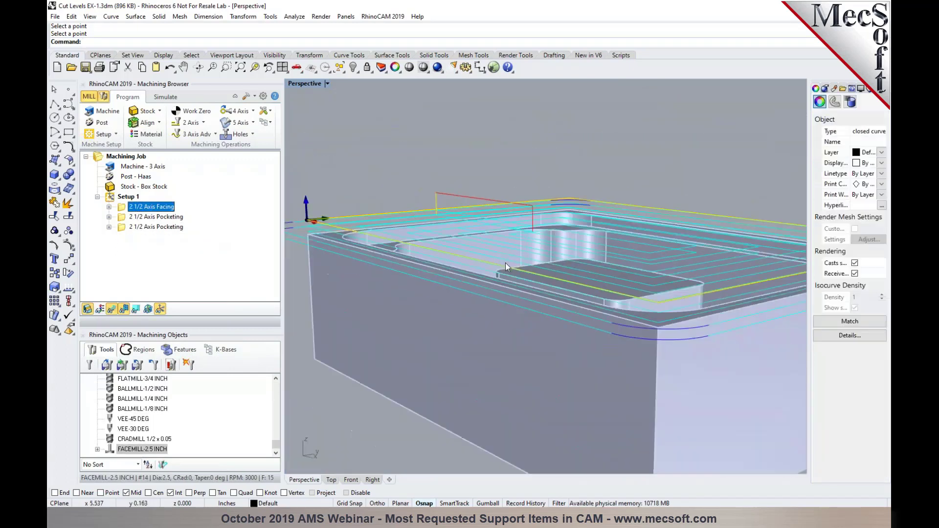
{"action": "right_click_drag", "start_coordinate": [505, 263], "coordinate": [349, 248]}
{"action": "double_click", "coordinate": [120, 210]}
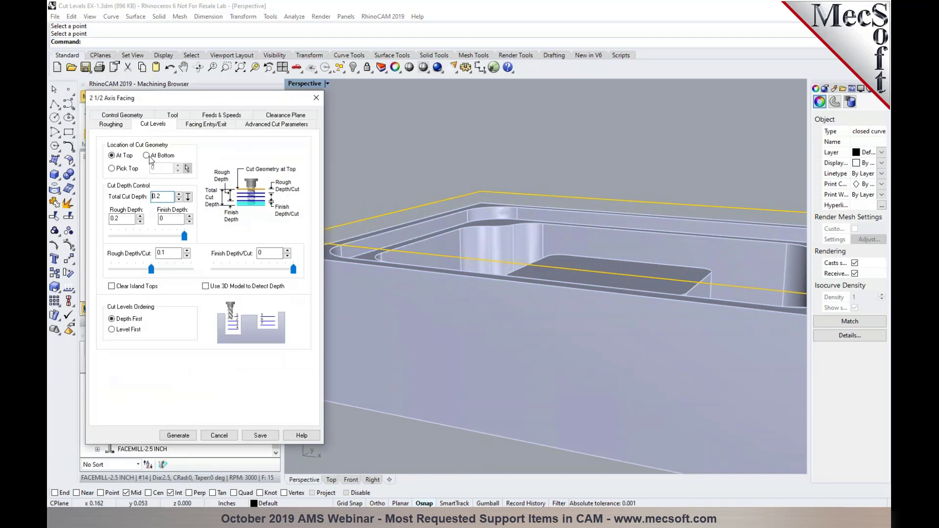
{"action": "left_click", "coordinate": [188, 196]}
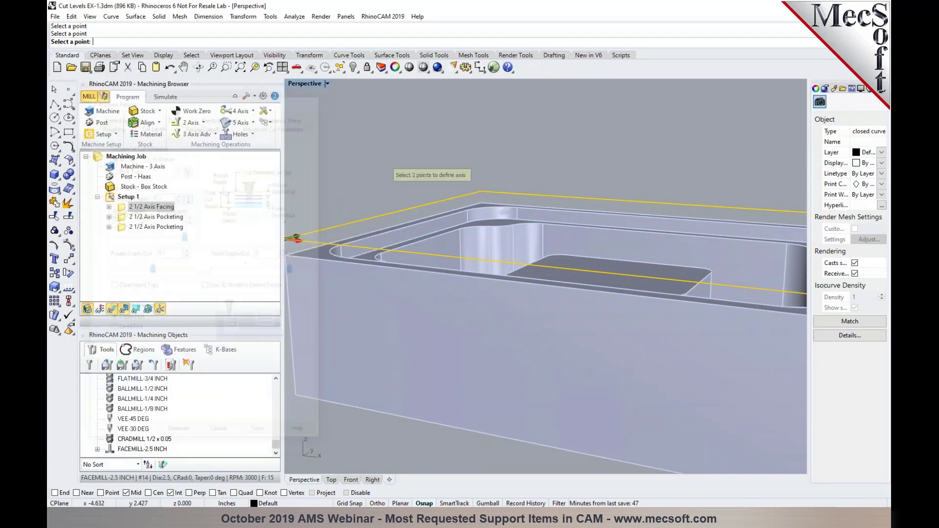
{"action": "scroll", "coordinate": [295, 238], "scroll_direction": "down", "scroll_amount": 3}
{"action": "scroll", "coordinate": [295, 238], "scroll_direction": "up", "scroll_amount": 3}
{"action": "left_click", "coordinate": [335, 243]}
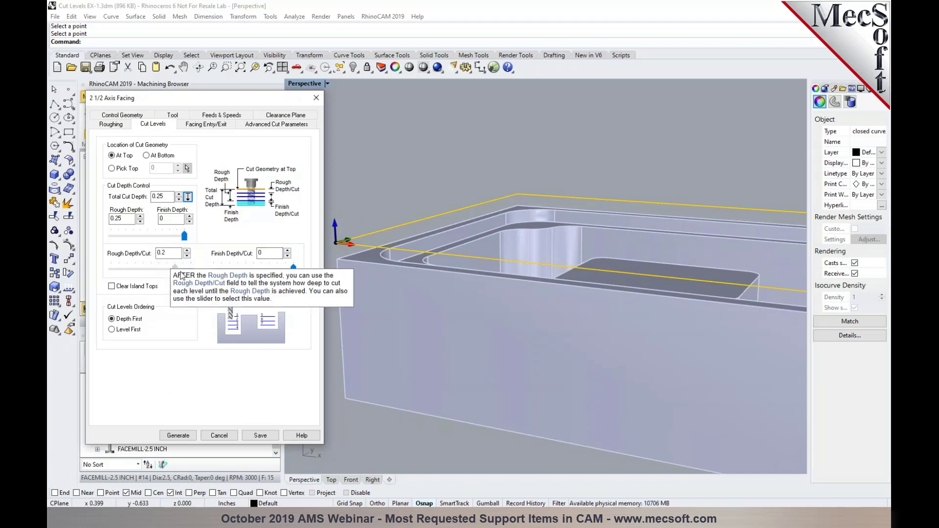
{"action": "left_click_drag", "start_coordinate": [151, 268], "coordinate": [191, 268]}
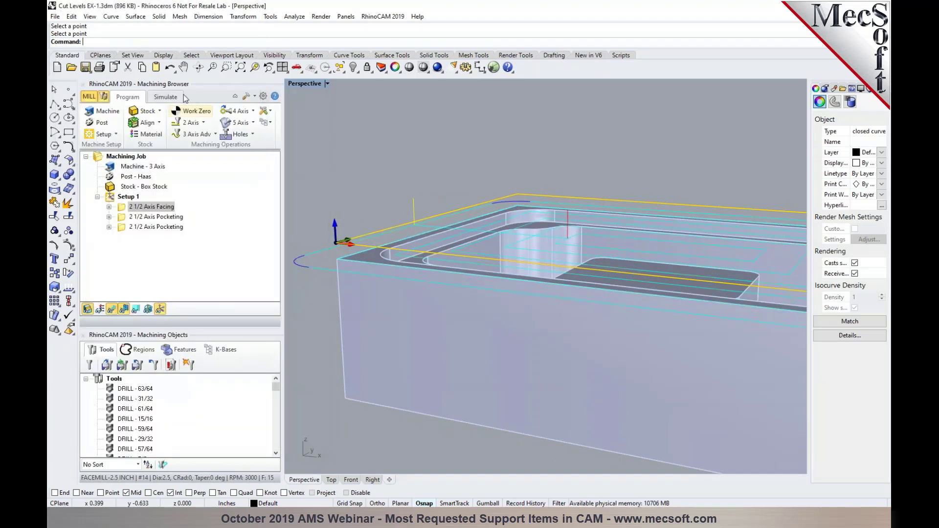
Simulate the facing operation's material removal through to its end
{"action": "left_click", "coordinate": [166, 97]}
{"action": "left_click", "coordinate": [166, 122]}
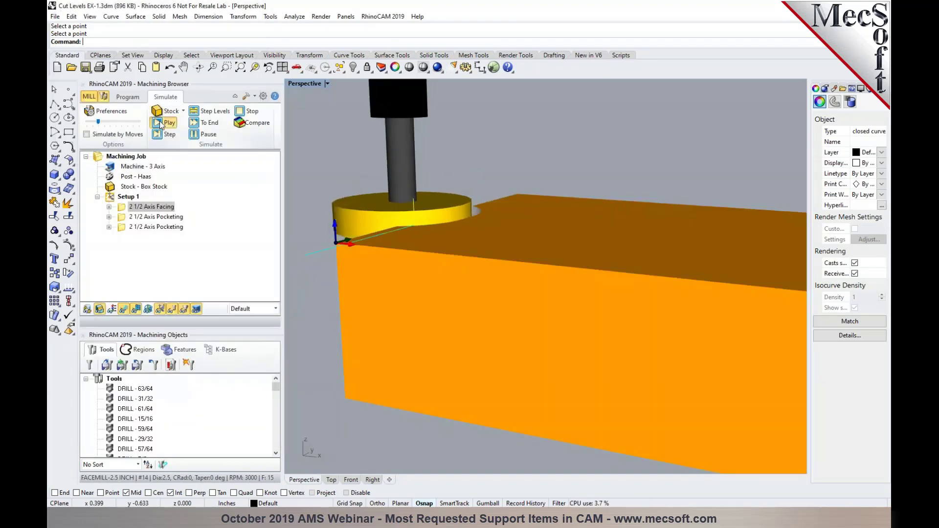
{"action": "left_click", "coordinate": [208, 122]}
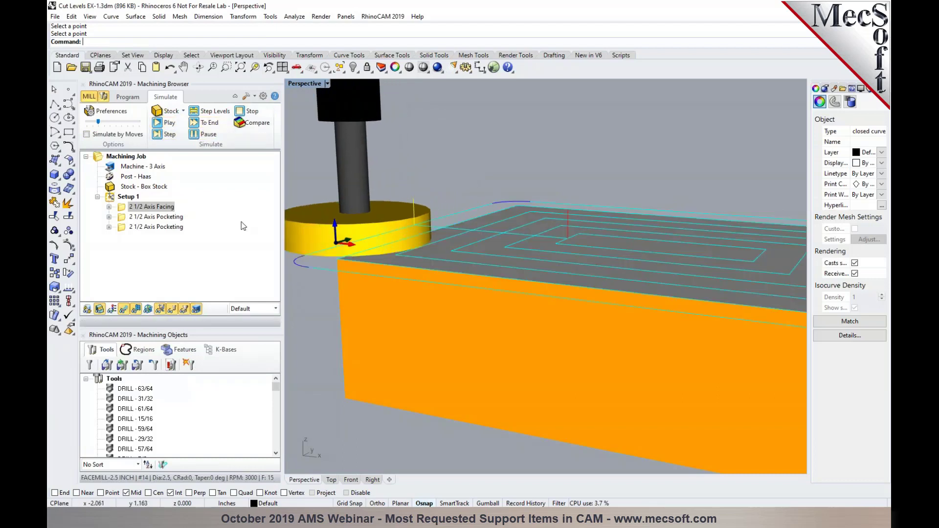
Simulate the first pocketing operation on the faced stock through to its end
{"action": "left_click", "coordinate": [171, 218]}
{"action": "left_click", "coordinate": [166, 123]}
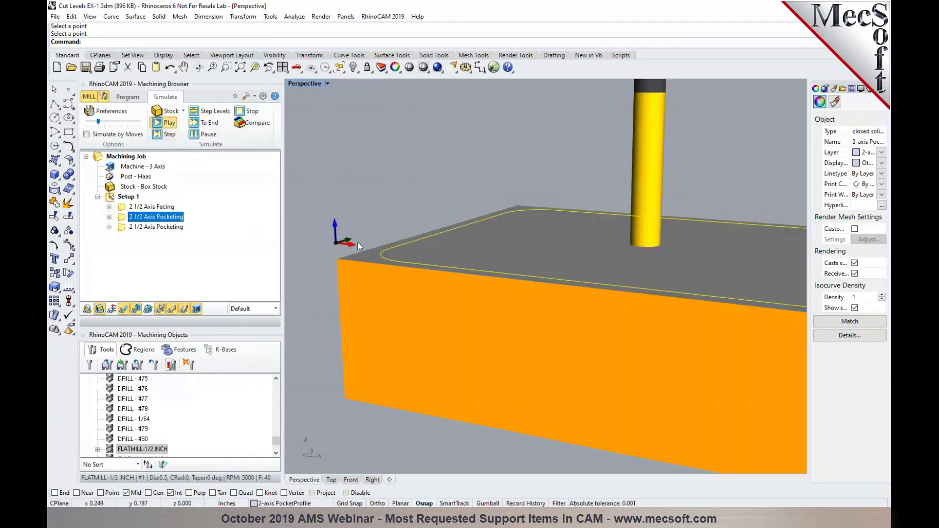
{"action": "left_click", "coordinate": [208, 123]}
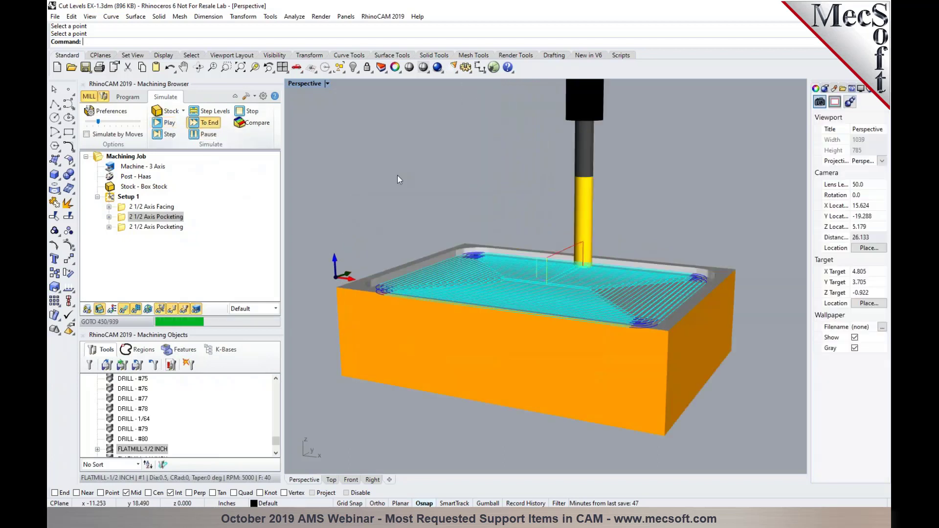
Hide the toolpath display and simulate the second pocketing operation through to its end
{"action": "left_click", "coordinate": [124, 309]}
{"action": "left_click", "coordinate": [156, 227]}
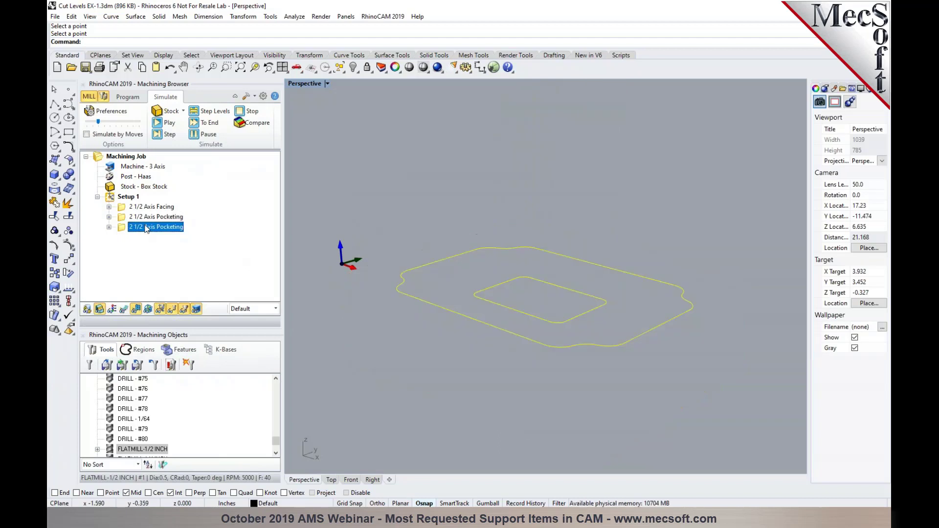
{"action": "left_click", "coordinate": [202, 123]}
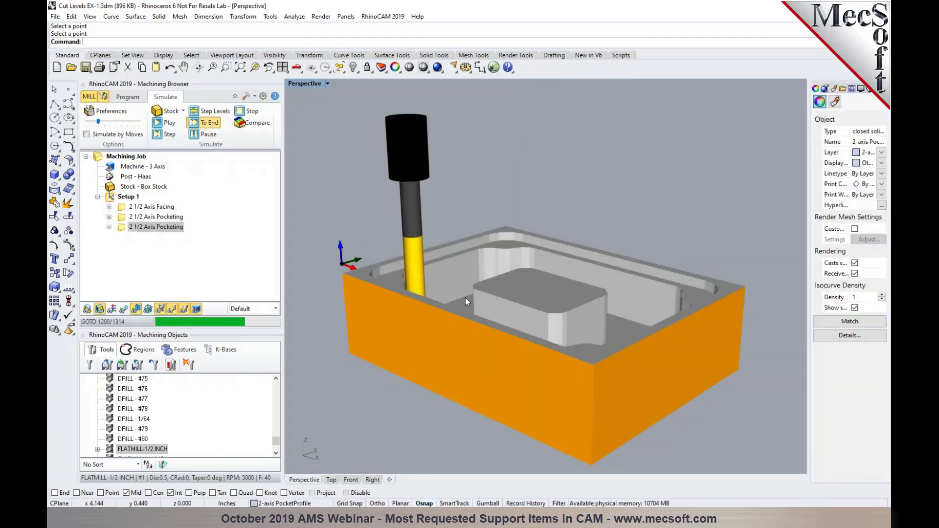
Display the part model with the simulated stock and compare the cut island top with the selected edges
{"action": "scroll", "coordinate": [490, 303], "scroll_direction": "up", "scroll_amount": 4}
{"action": "scroll", "coordinate": [491, 304], "scroll_direction": "up", "scroll_amount": 2}
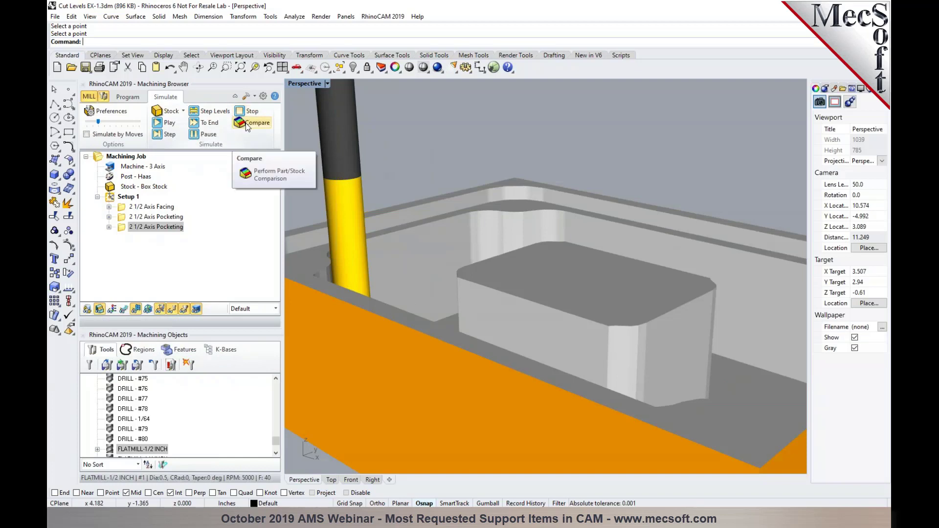
{"action": "left_click", "coordinate": [88, 311]}
{"action": "right_click_drag", "start_coordinate": [551, 315], "coordinate": [496, 295]}
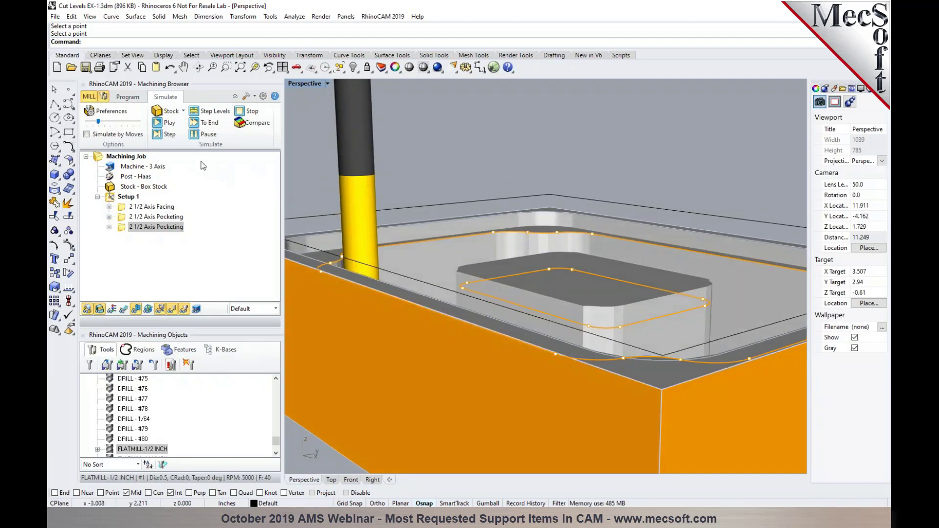
Enable Clear Island Tops in the second pocketing operation's cut levels, regenerate it and show its toolpath
{"action": "left_click", "coordinate": [130, 97]}
{"action": "left_click", "coordinate": [123, 231]}
{"action": "double_click", "coordinate": [123, 230]}
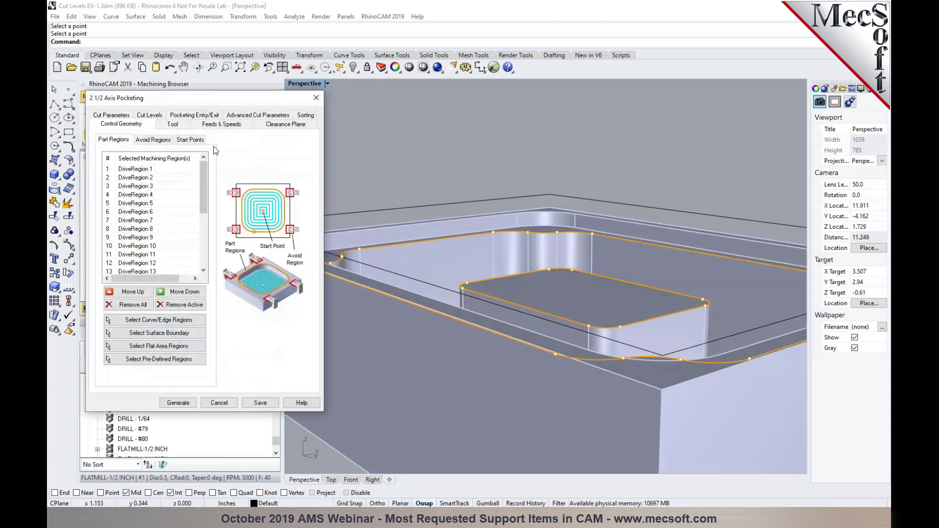
{"action": "left_click", "coordinate": [157, 117]}
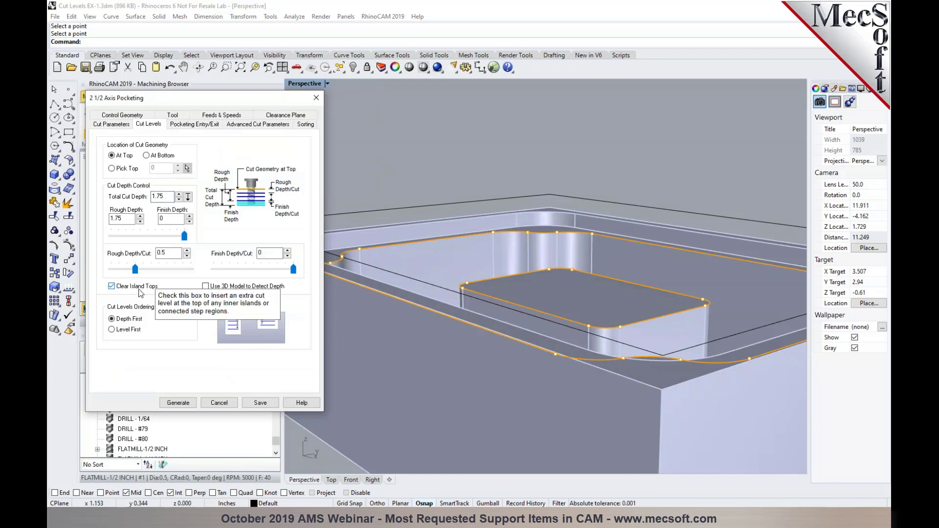
{"action": "left_click", "coordinate": [178, 403]}
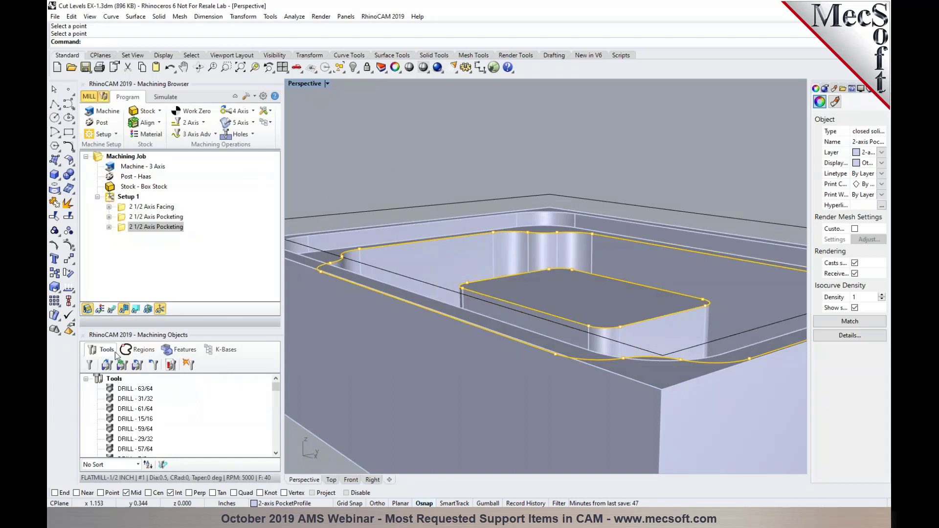
{"action": "left_click", "coordinate": [111, 310]}
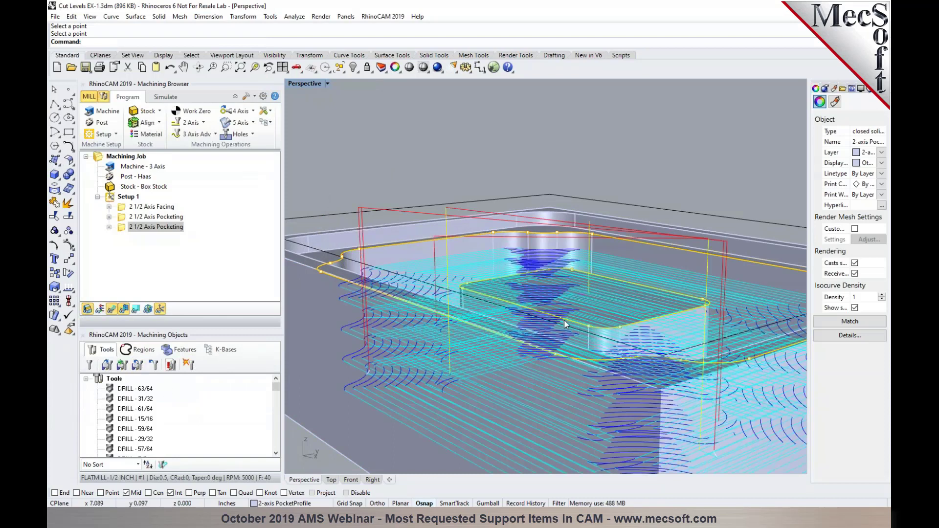
Isolate the first Z level of the regenerated pocketing toolpath and examine its passes over the island
{"action": "left_click", "coordinate": [136, 310]}
{"action": "left_click", "coordinate": [136, 310]}
{"action": "right_click_drag", "start_coordinate": [397, 339], "coordinate": [500, 316]}
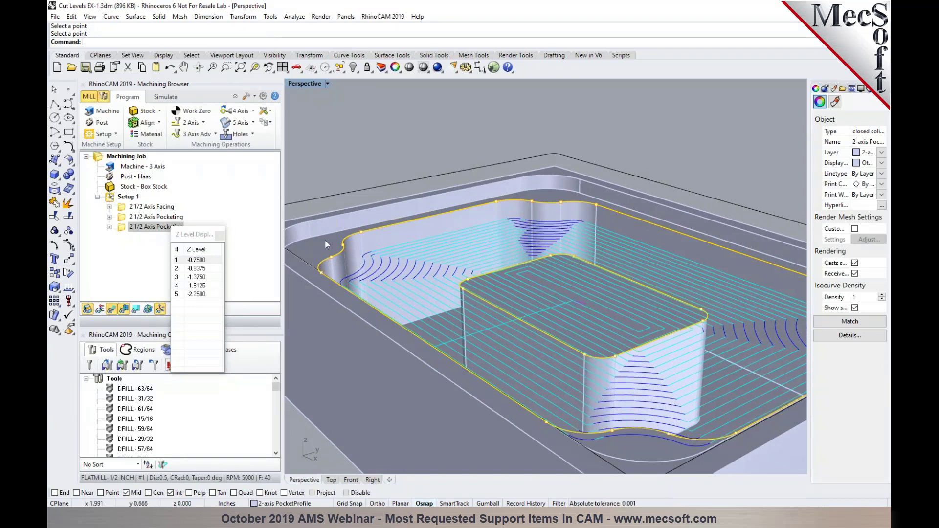
{"action": "left_click", "coordinate": [220, 236]}
Review the Clear Island Tops option in the second pocketing operation's cut levels and leave the settings unchanged
{"action": "double_click", "coordinate": [122, 228]}
{"action": "left_click", "coordinate": [149, 115]}
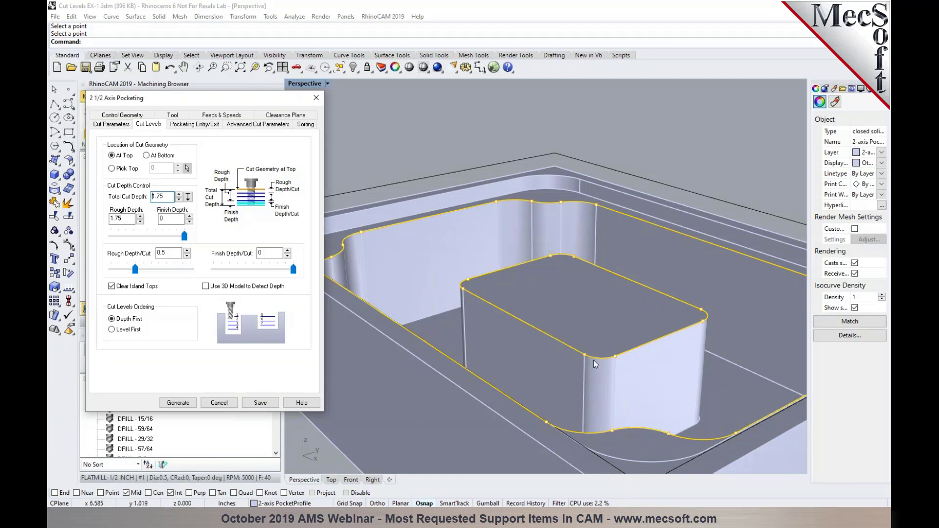
{"action": "left_click", "coordinate": [225, 403]}
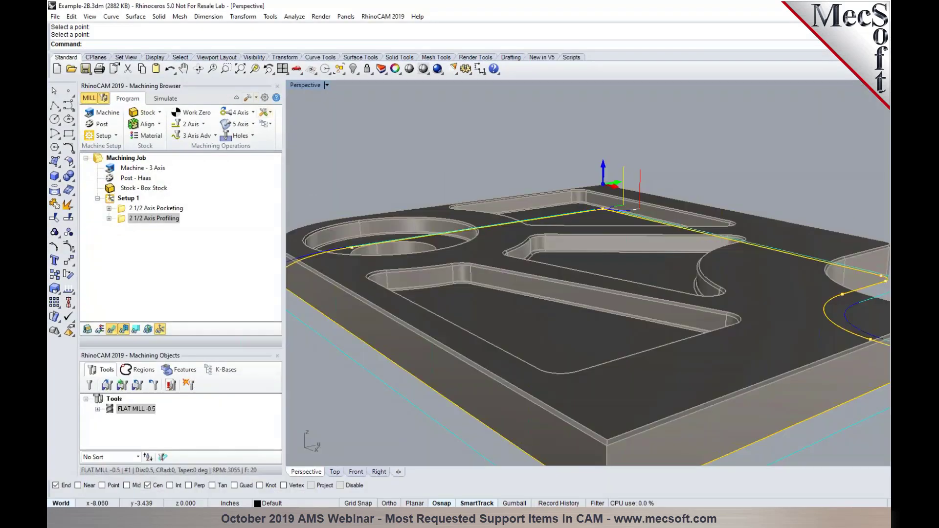
Open Cut Levels ClearIslandTops EX.3dm without saving the changes to the current file
{"action": "left_click", "coordinate": [71, 69]}
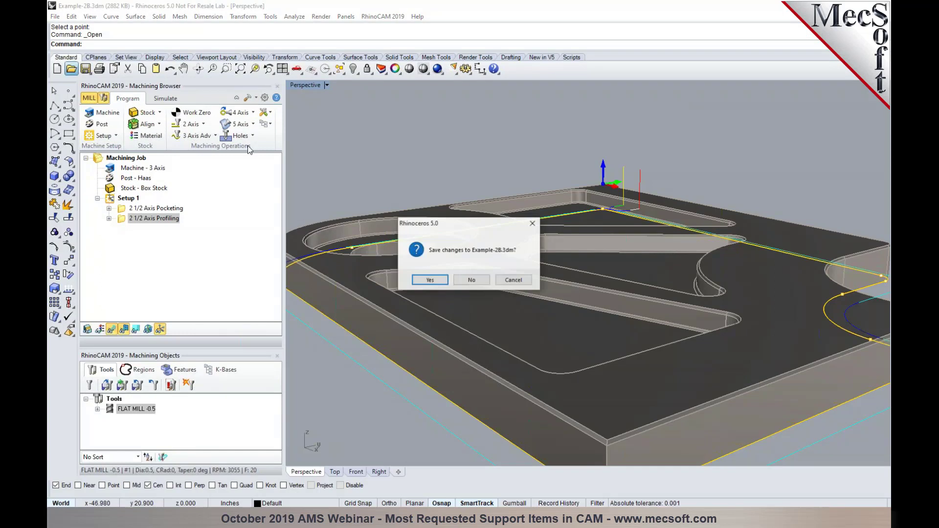
{"action": "left_click", "coordinate": [478, 282]}
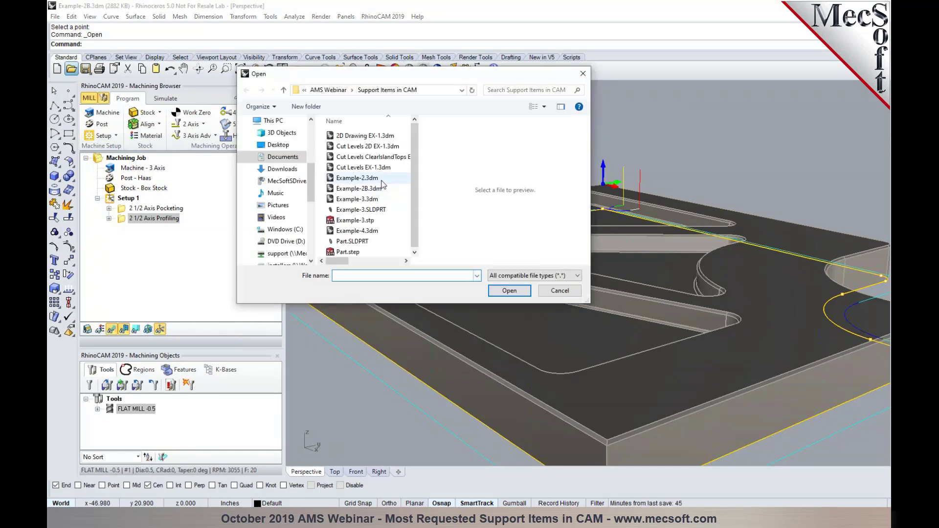
{"action": "left_click", "coordinate": [383, 157]}
{"action": "left_click", "coordinate": [520, 291]}
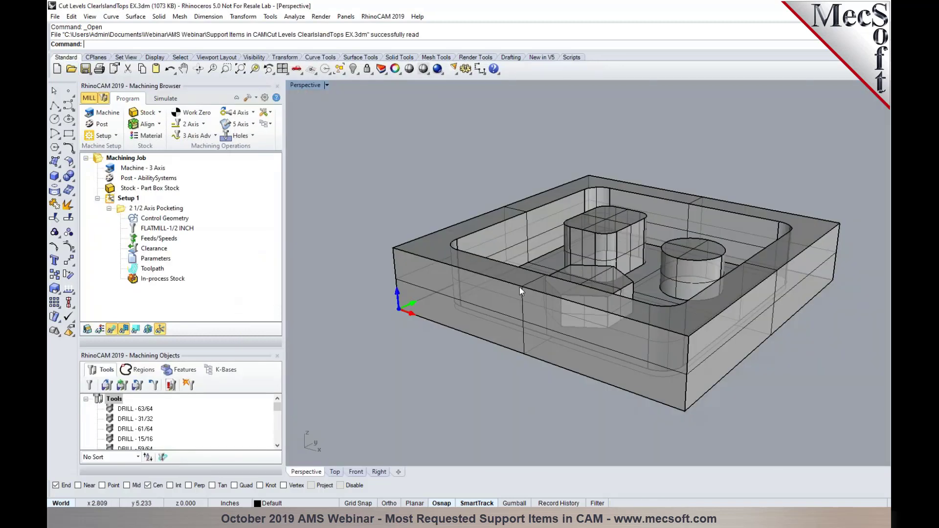
Examine the pocket and compare the heights of its islands in the perspective and front views
{"action": "right_click_drag", "start_coordinate": [520, 286], "coordinate": [535, 258]}
{"action": "scroll", "coordinate": [597, 249], "scroll_direction": "up", "scroll_amount": 2}
{"action": "right_click_drag", "start_coordinate": [597, 249], "coordinate": [633, 252]}
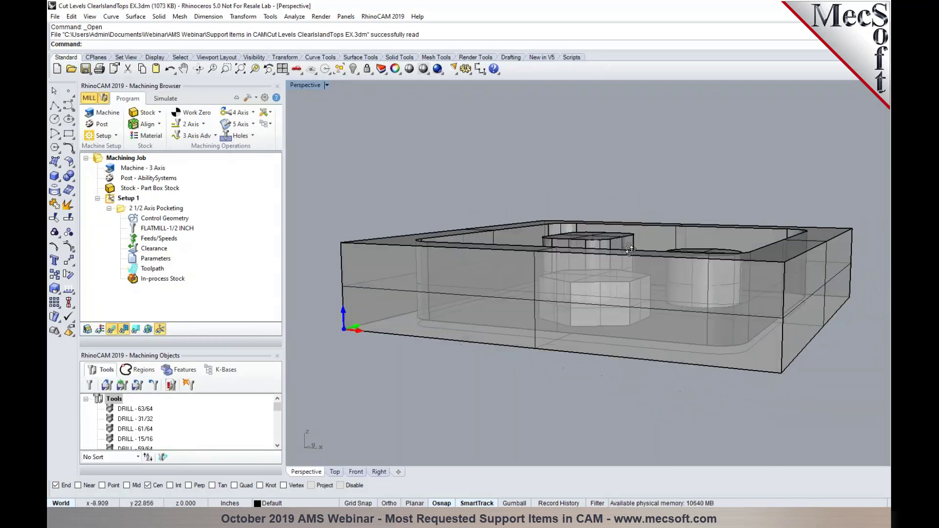
{"action": "left_click", "coordinate": [356, 471]}
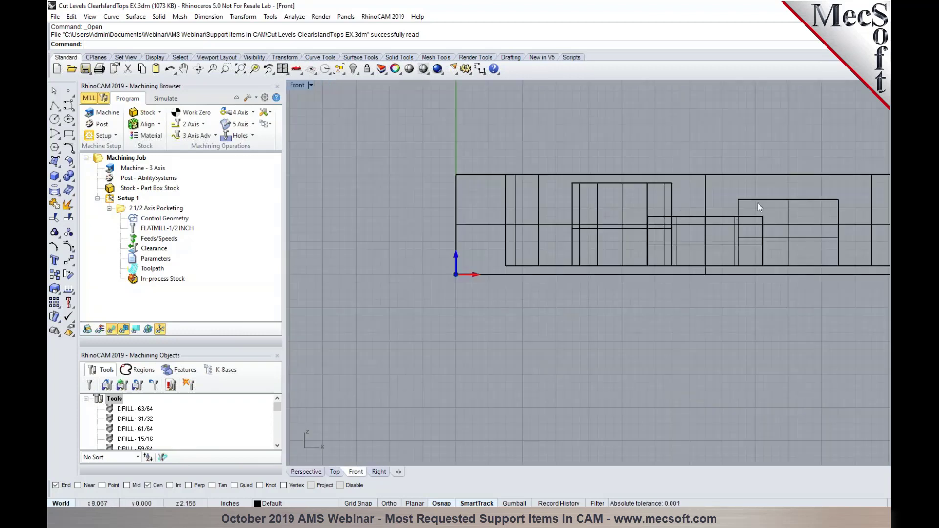
{"action": "left_click", "coordinate": [306, 472]}
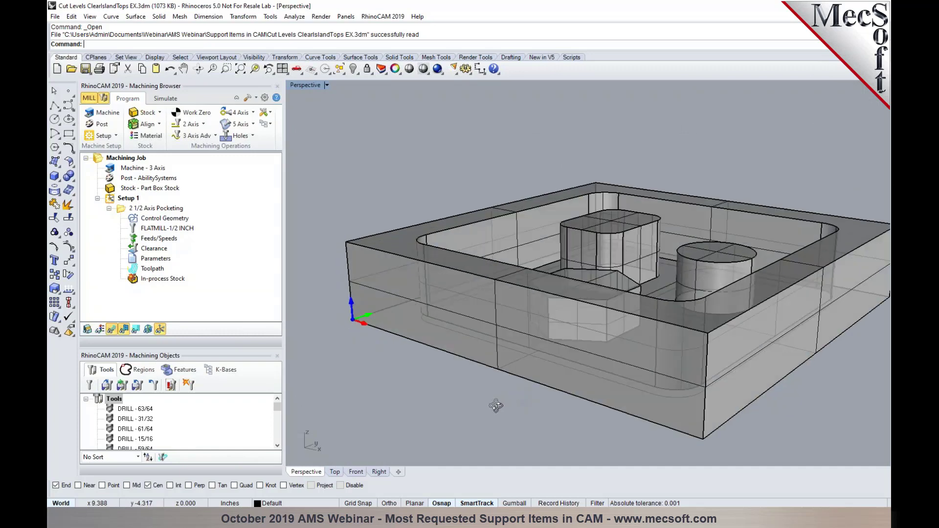
Enable Clear Island Tops in the 2 1/2 Axis Pocketing operation's cut levels and generate the toolpath
{"action": "double_click", "coordinate": [128, 209]}
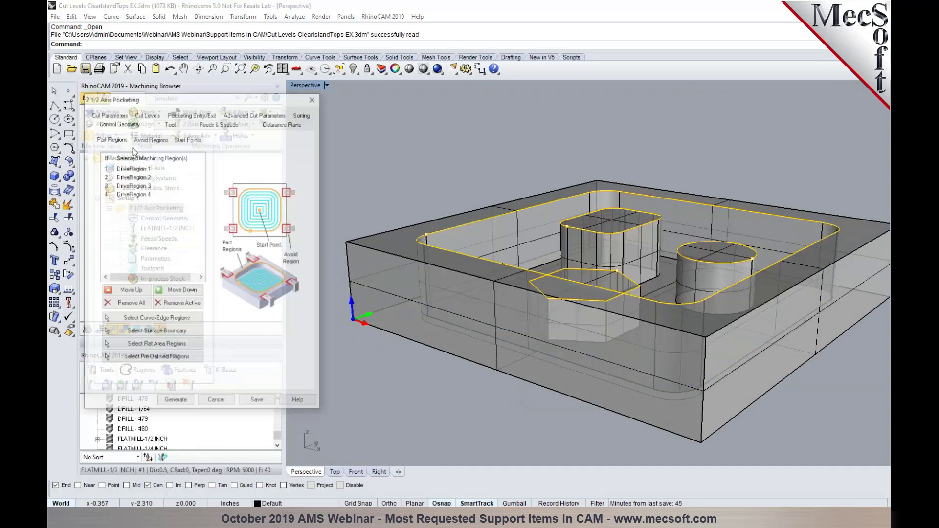
{"action": "left_click", "coordinate": [142, 114]}
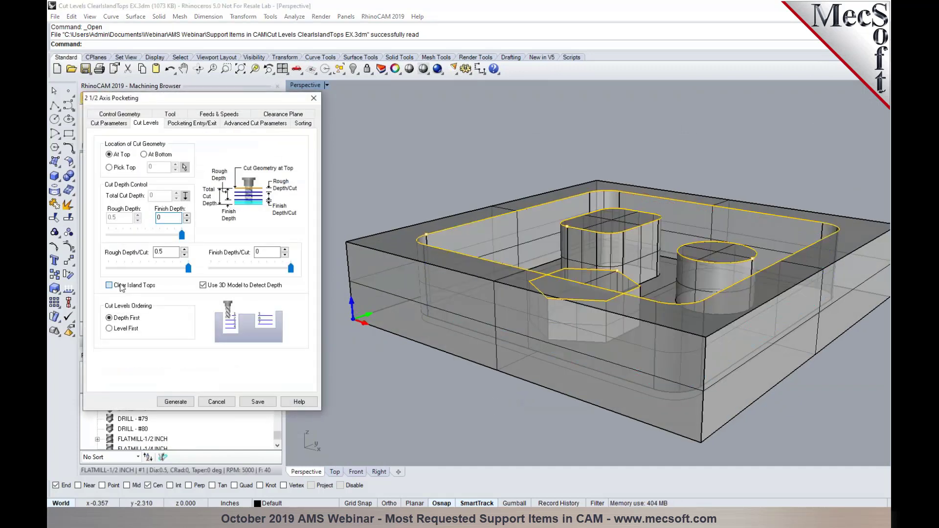
{"action": "left_click", "coordinate": [171, 399]}
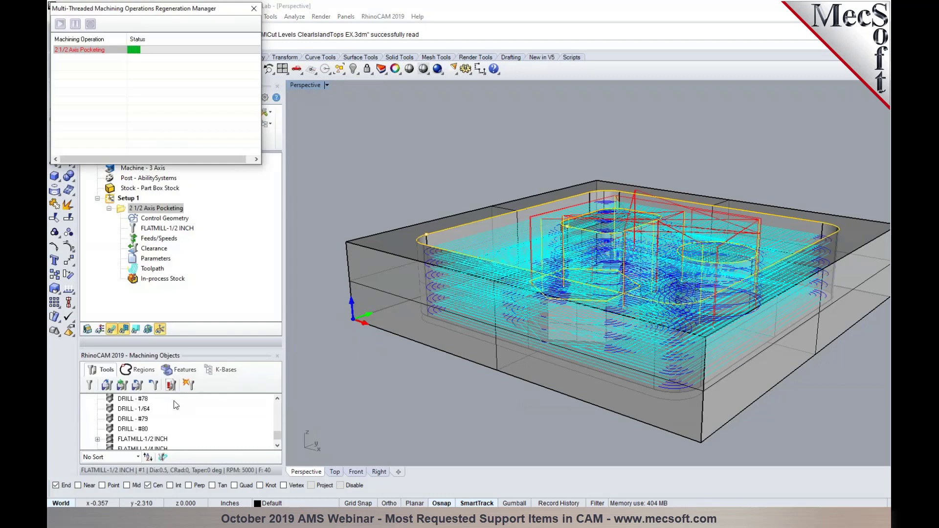
Display the pocketing toolpath by Z level and examine the passes around the islands at level 2.5417
{"action": "left_click", "coordinate": [111, 329]}
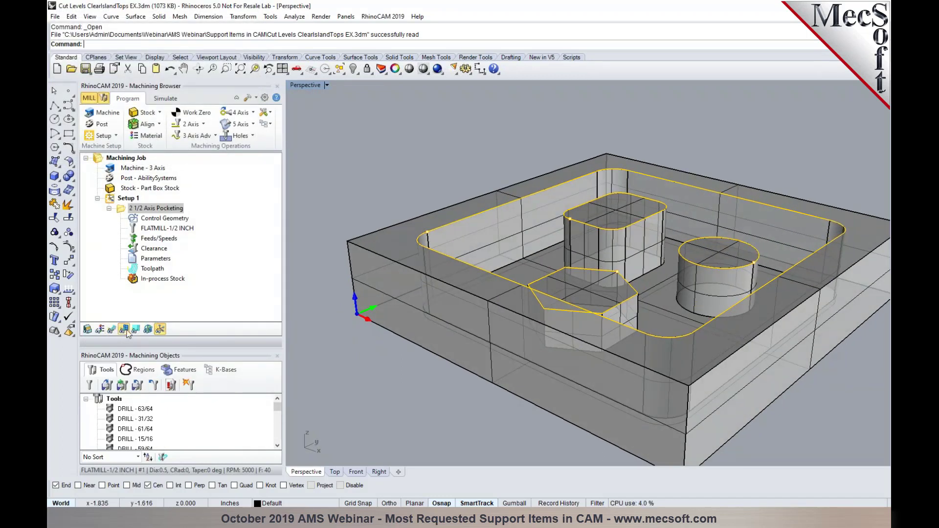
{"action": "left_click", "coordinate": [135, 329]}
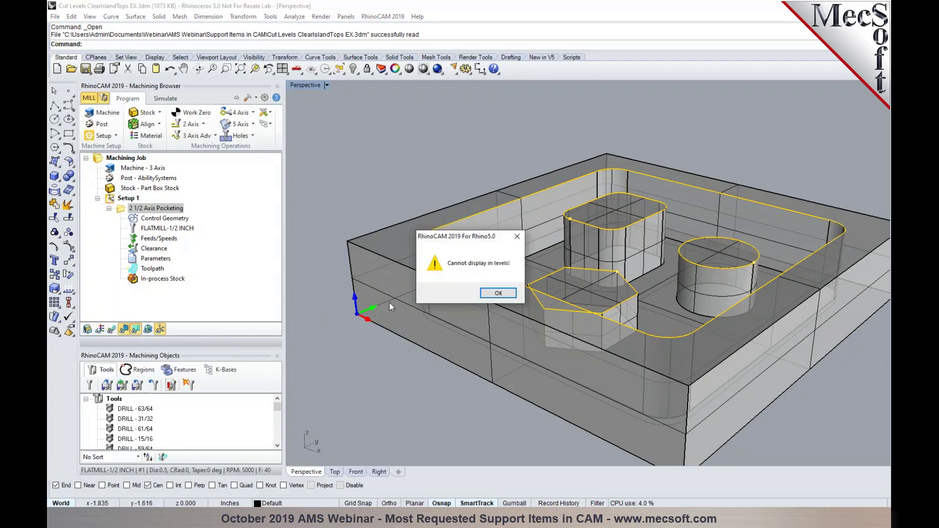
{"action": "left_click", "coordinate": [498, 292]}
{"action": "left_click", "coordinate": [111, 329]}
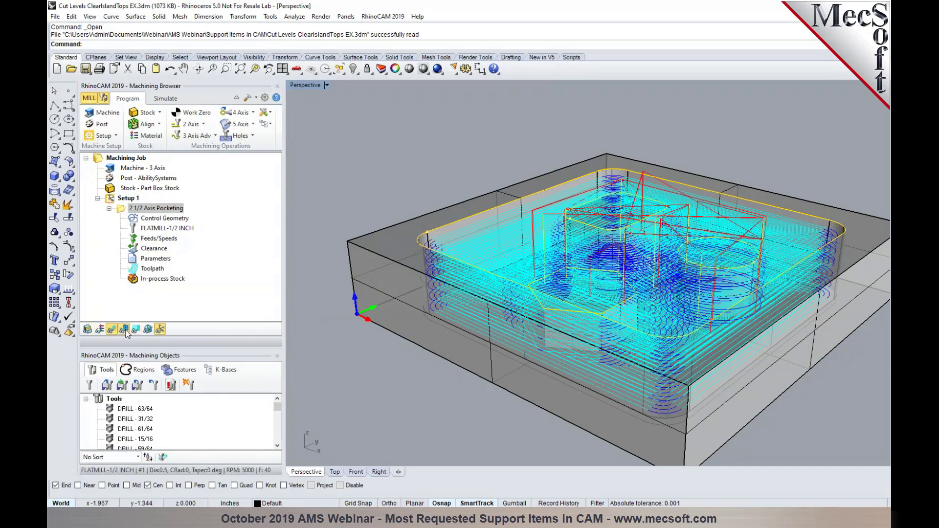
{"action": "left_click", "coordinate": [135, 330]}
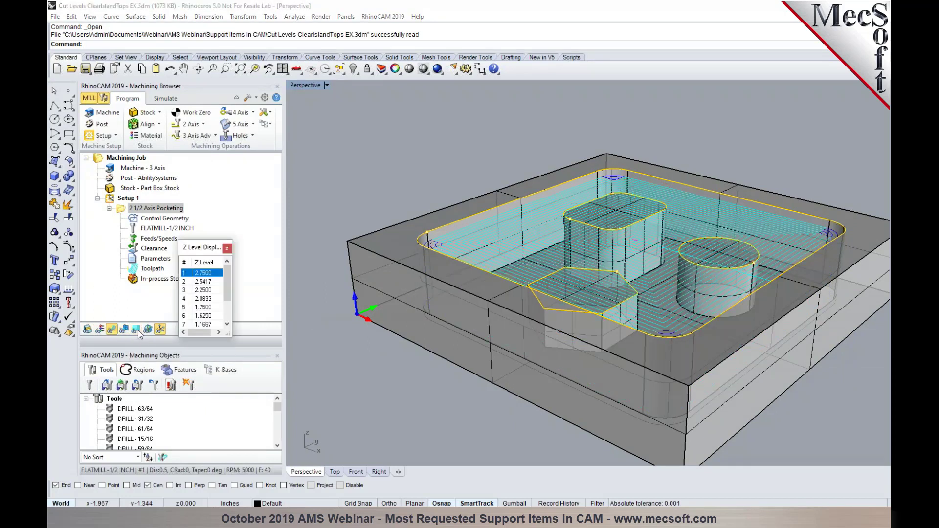
{"action": "left_click", "coordinate": [208, 281]}
{"action": "right_click_drag", "start_coordinate": [788, 338], "coordinate": [678, 291]}
{"action": "scroll", "coordinate": [678, 293], "scroll_direction": "up", "scroll_amount": 2}
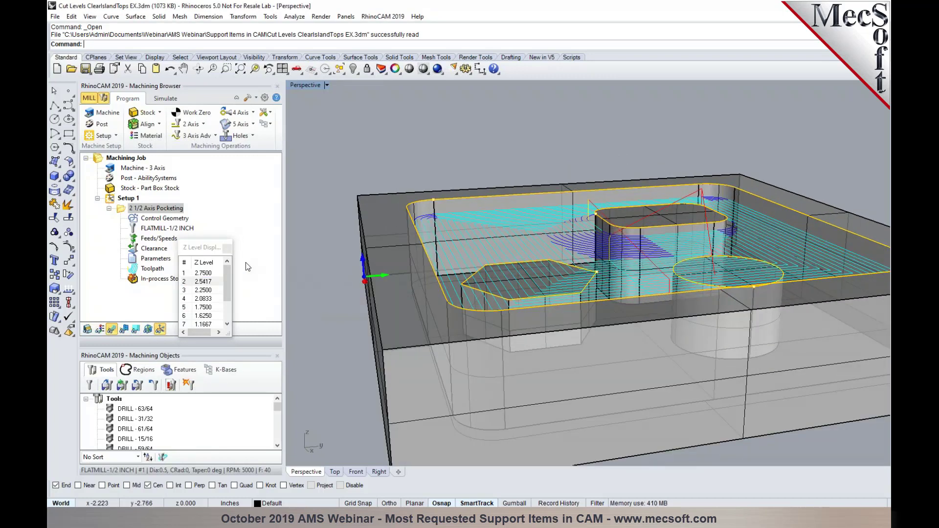
Go through the toolpath's Z levels from 2.7500 down to 0.2500, examine the island passes, and return to the full toolpath display
{"action": "left_click", "coordinate": [210, 273]}
{"action": "left_click", "coordinate": [207, 282]}
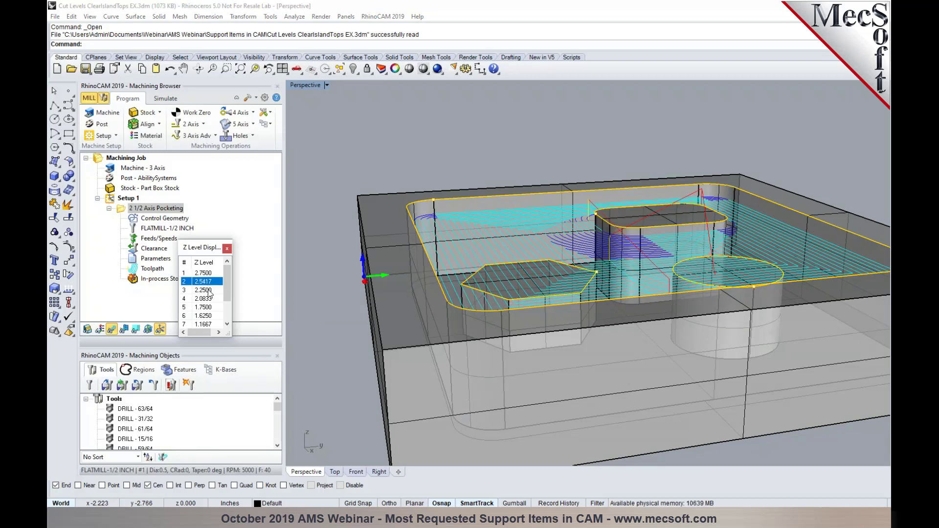
{"action": "left_click", "coordinate": [207, 290]}
{"action": "left_click", "coordinate": [208, 307]}
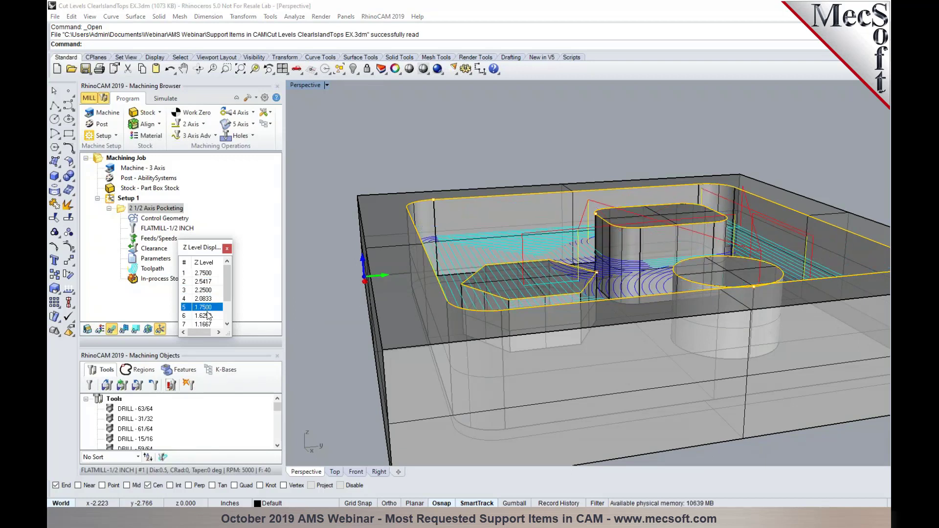
{"action": "left_click", "coordinate": [207, 316]}
{"action": "scroll", "coordinate": [207, 315], "scroll_direction": "down", "scroll_amount": 1}
{"action": "left_click", "coordinate": [207, 298]}
{"action": "left_click", "coordinate": [207, 307]}
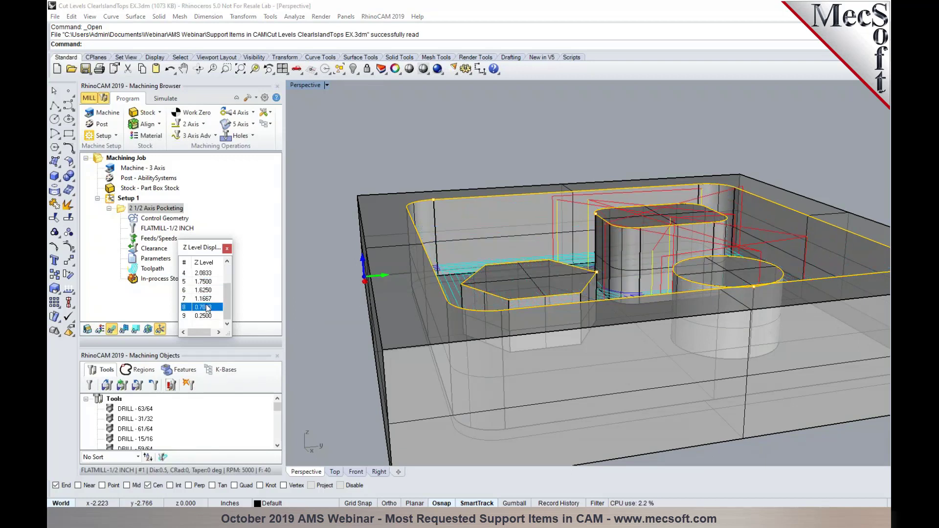
{"action": "left_click", "coordinate": [207, 315]}
{"action": "right_click_drag", "start_coordinate": [579, 319], "coordinate": [473, 330]}
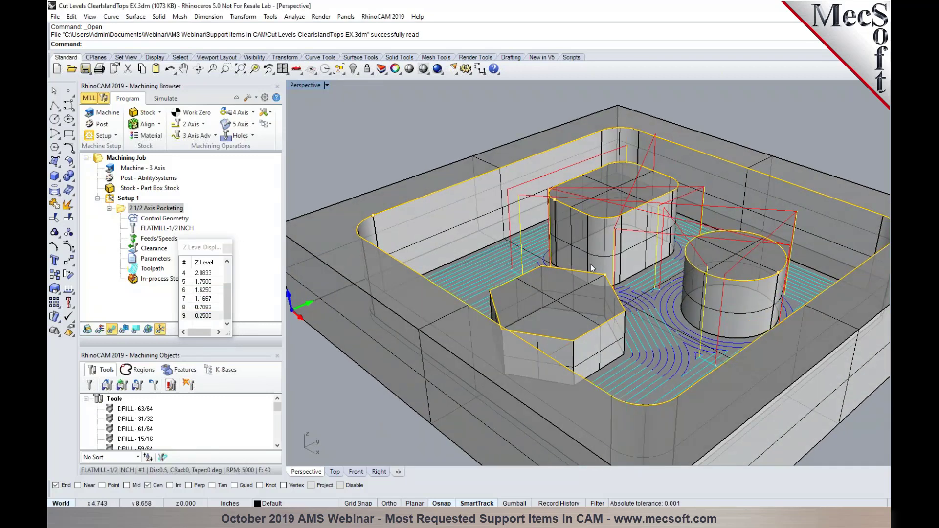
{"action": "left_click", "coordinate": [227, 248]}
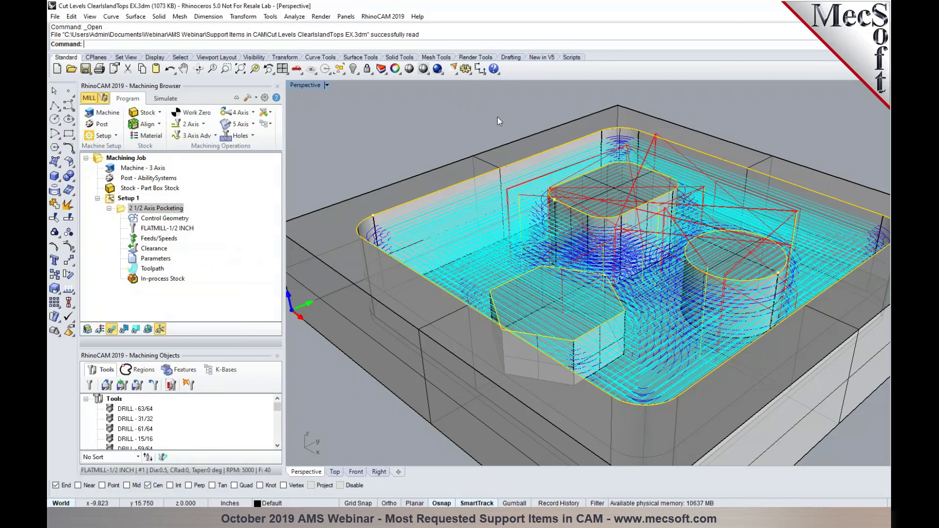
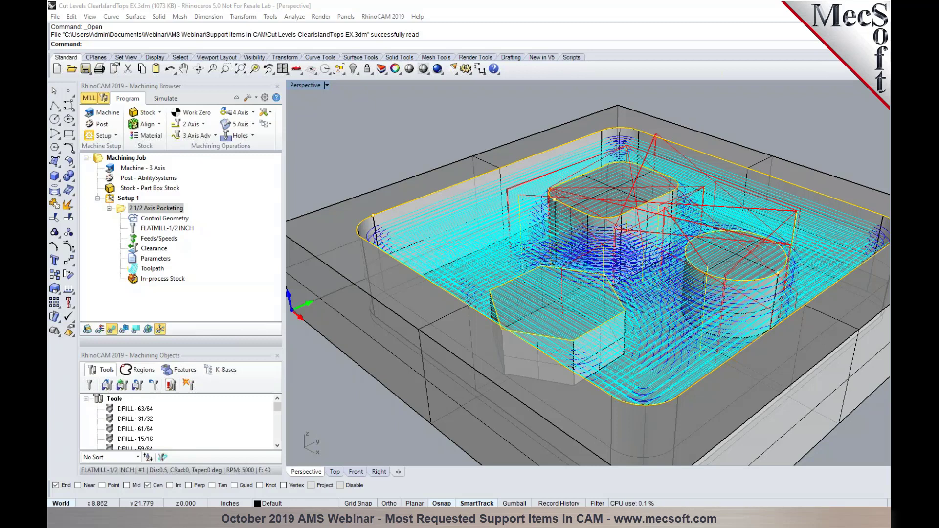
Switch to the Rhino 6 window with Cut Levels EX-1.3dm and hide the rectangular outline curve above the part
{"action": "scroll", "coordinate": [355, 359], "scroll_direction": "down", "scroll_amount": 5}
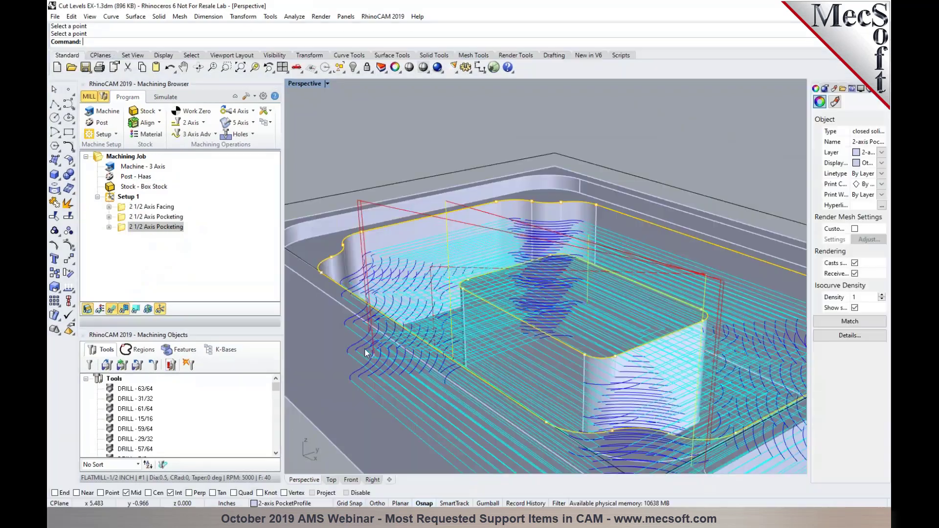
{"action": "scroll", "coordinate": [355, 154], "scroll_direction": "down", "scroll_amount": 5}
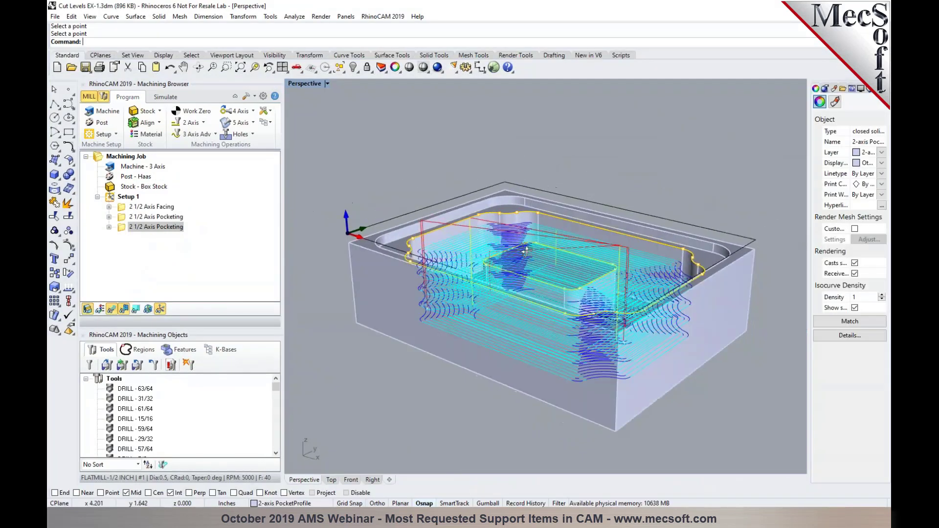
{"action": "left_click", "coordinate": [353, 157]}
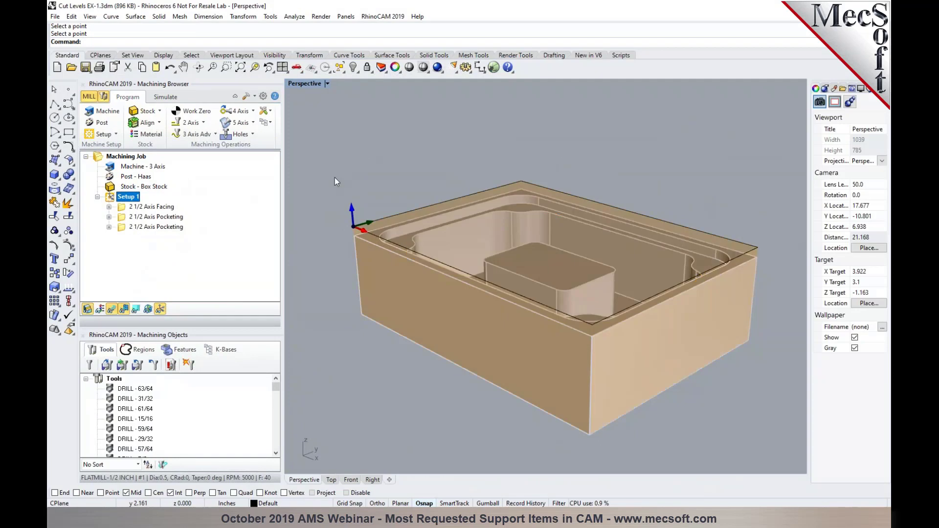
{"action": "left_click", "coordinate": [410, 212]}
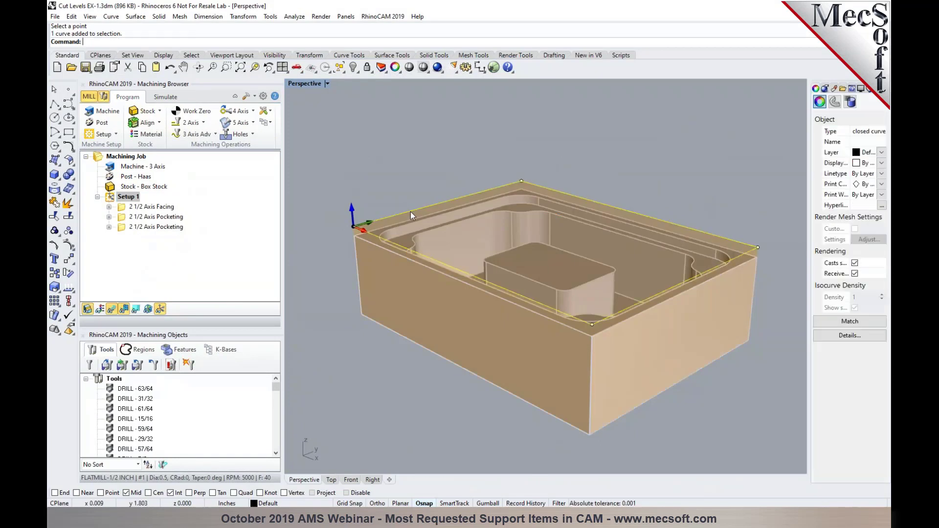
{"action": "left_click", "coordinate": [353, 68]}
{"action": "scroll", "coordinate": [371, 180], "scroll_direction": "up", "scroll_amount": 5}
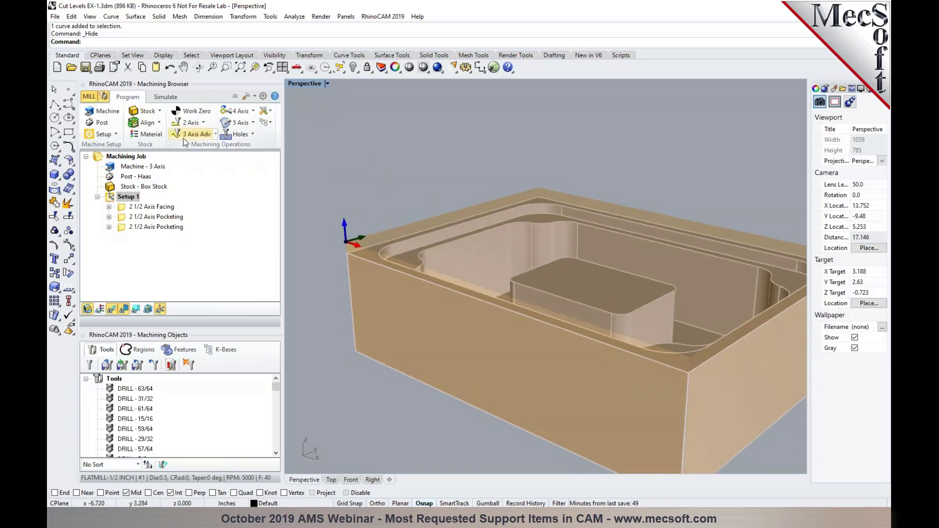
Redefine the box stock from the model's bounding box, ignoring wireframe geometry, and set its height to 2.5 inches
{"action": "left_click", "coordinate": [160, 114]}
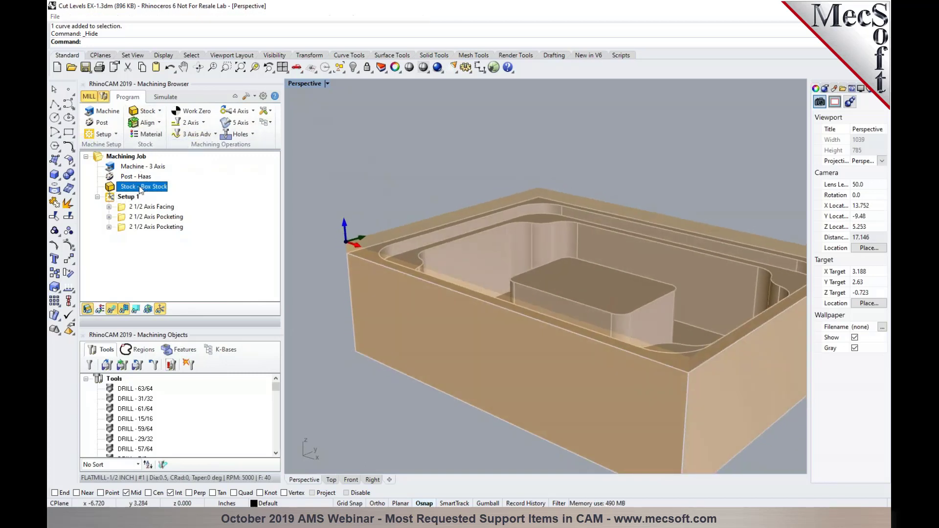
{"action": "left_click", "coordinate": [142, 190]}
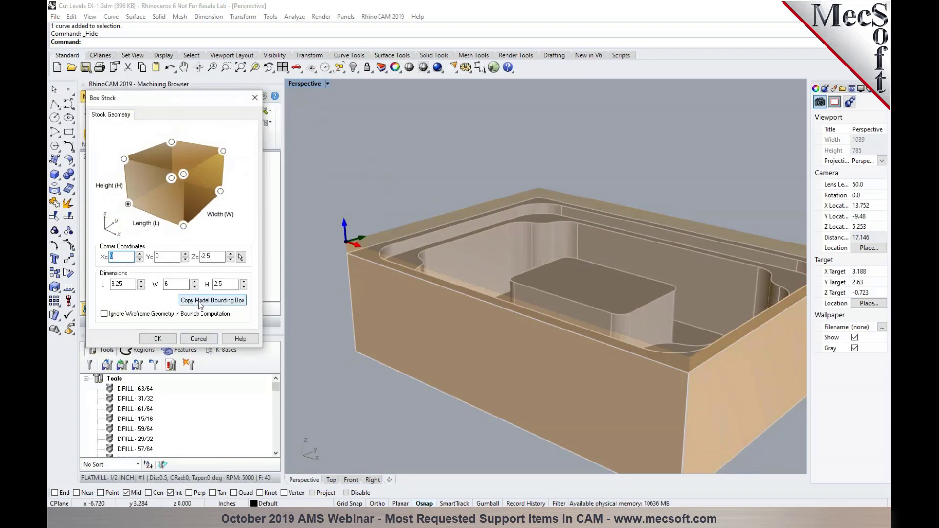
{"action": "double_click", "coordinate": [223, 286]}
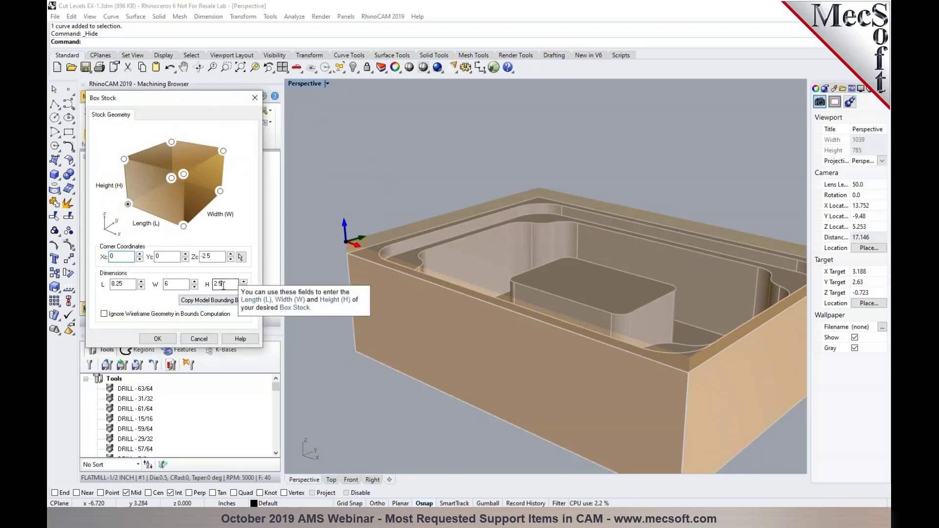
{"action": "left_click", "coordinate": [198, 301]}
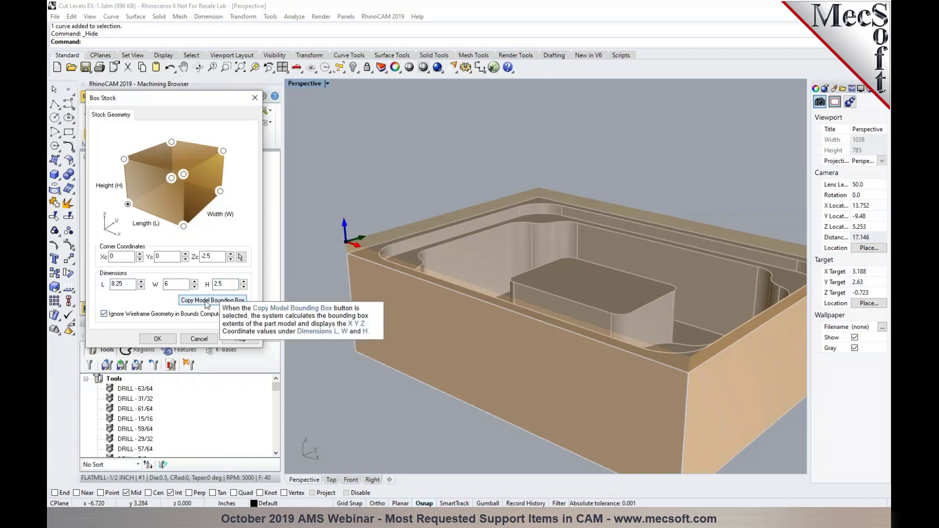
{"action": "double_click", "coordinate": [222, 284]}
{"action": "type", "text": "2.25"}
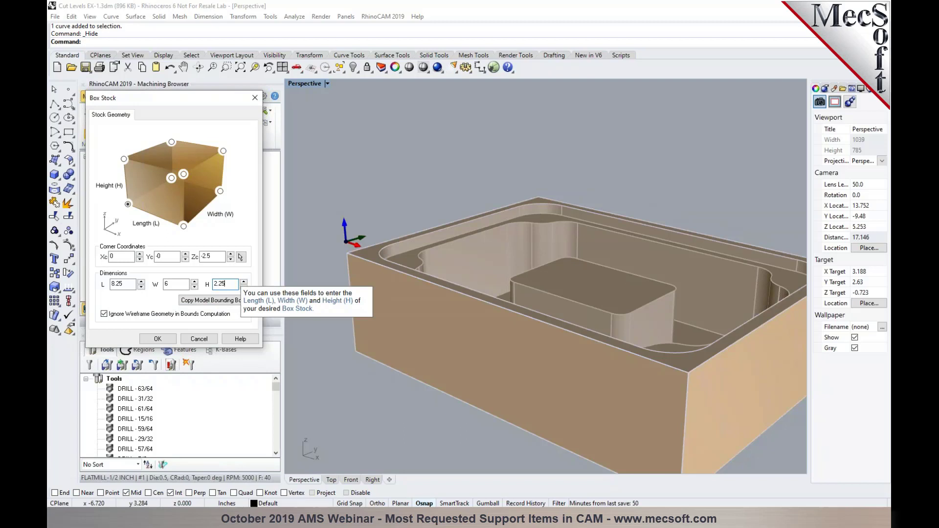
{"action": "key", "text": "Tab"}
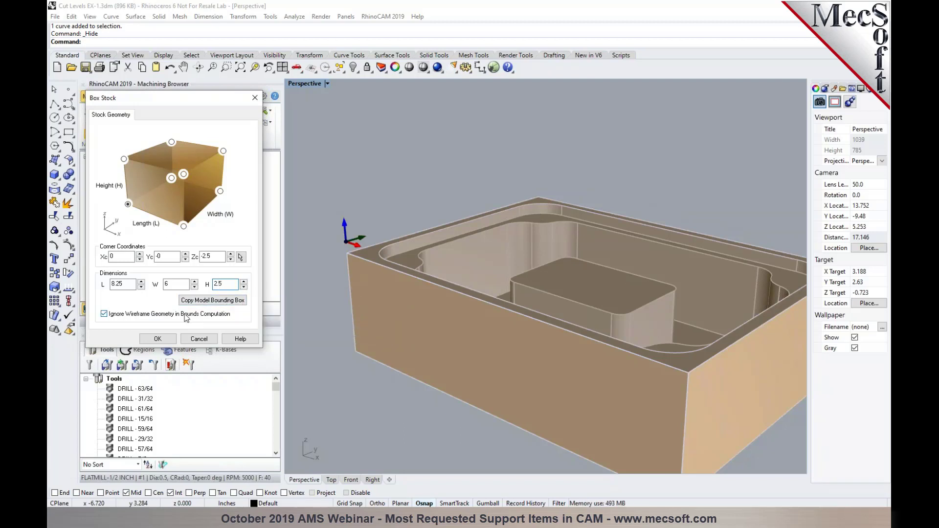
{"action": "left_click", "coordinate": [158, 338]}
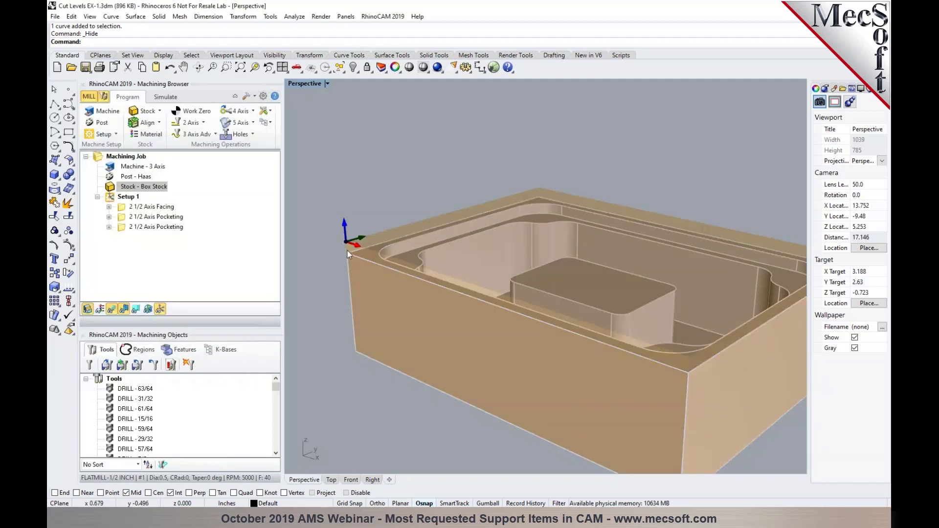
Align the box stock about the part with Z alignment Bottom and XY alignment Center, ignoring wireframe geometry
{"action": "right_click_drag", "start_coordinate": [370, 285], "coordinate": [426, 281]}
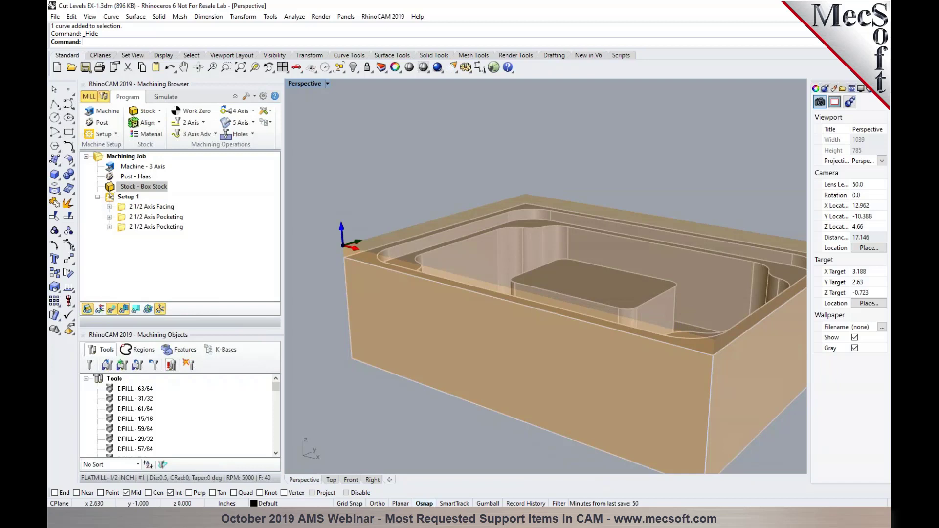
{"action": "right_click_drag", "start_coordinate": [418, 259], "coordinate": [430, 208]}
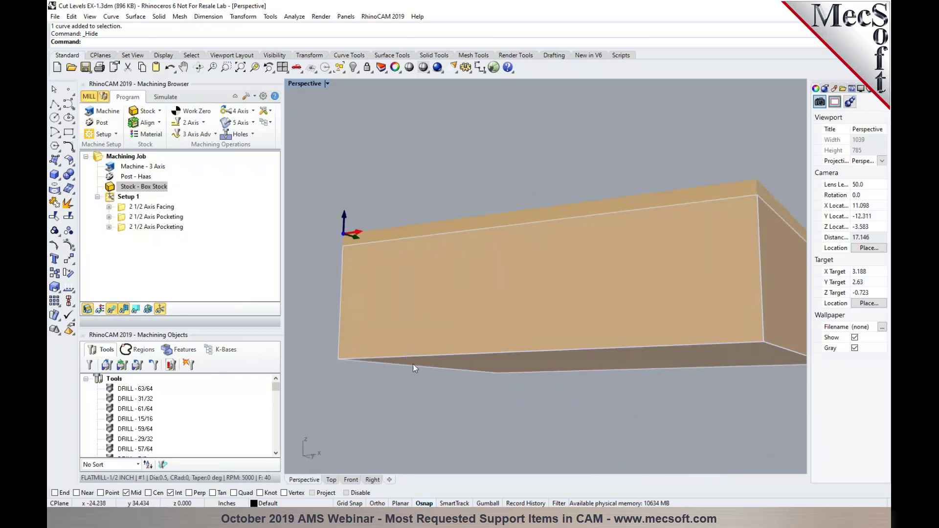
{"action": "left_click", "coordinate": [158, 123]}
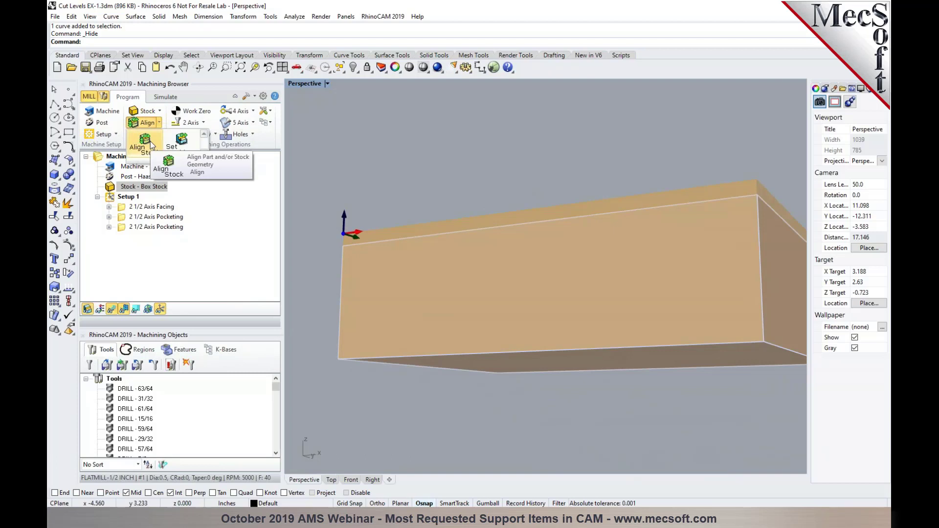
{"action": "left_click", "coordinate": [151, 142]}
{"action": "right_click_drag", "start_coordinate": [519, 284], "coordinate": [514, 320]}
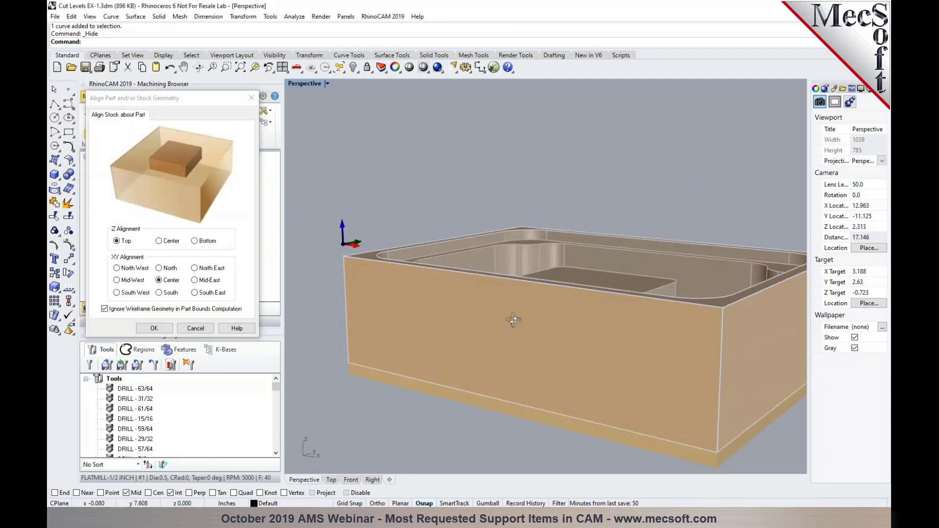
{"action": "left_click", "coordinate": [203, 244]}
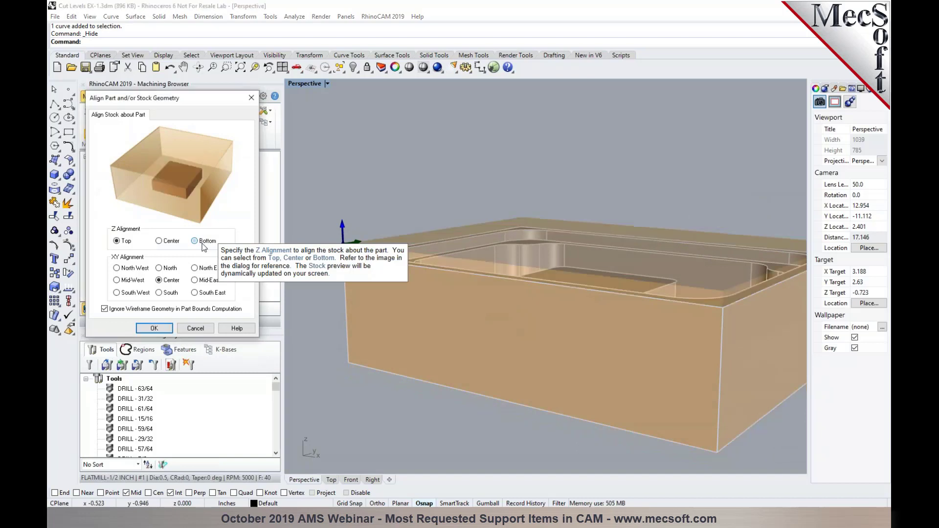
{"action": "right_click_drag", "start_coordinate": [480, 349], "coordinate": [464, 337]}
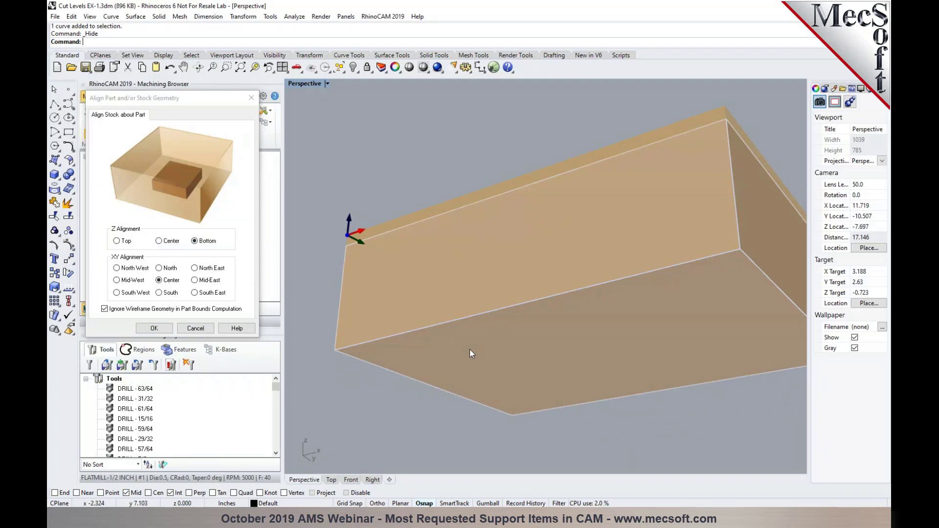
{"action": "right_click_drag", "start_coordinate": [504, 249], "coordinate": [494, 318]}
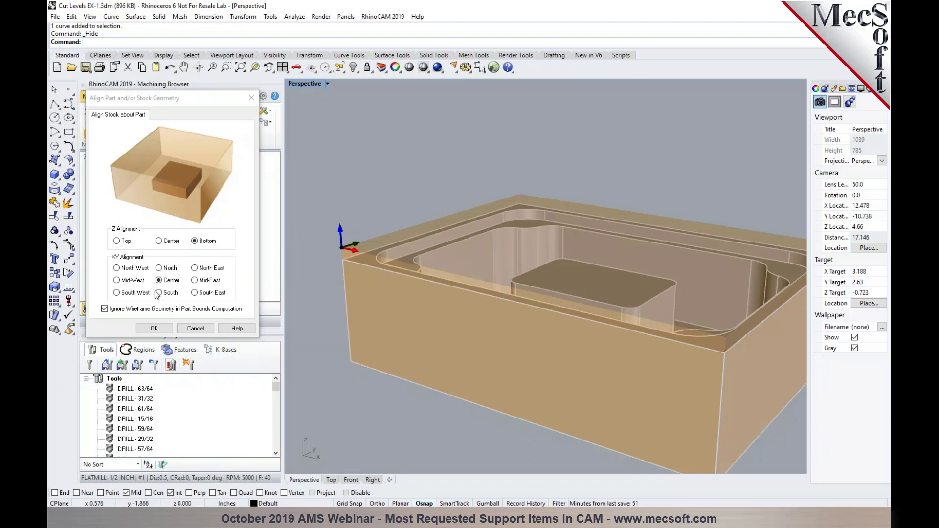
{"action": "left_click", "coordinate": [153, 327]}
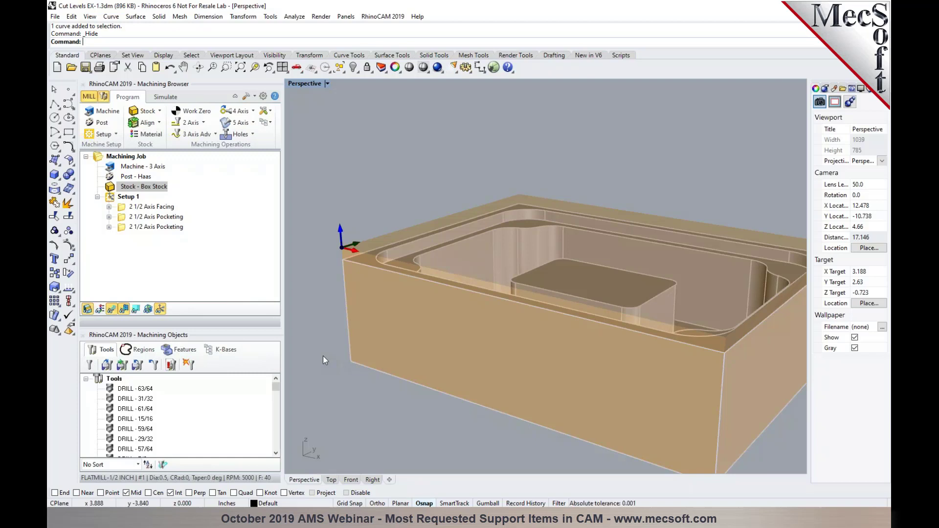
Realign the box stock about the part with both the Z and XY alignment at Center
{"action": "left_click", "coordinate": [154, 124]}
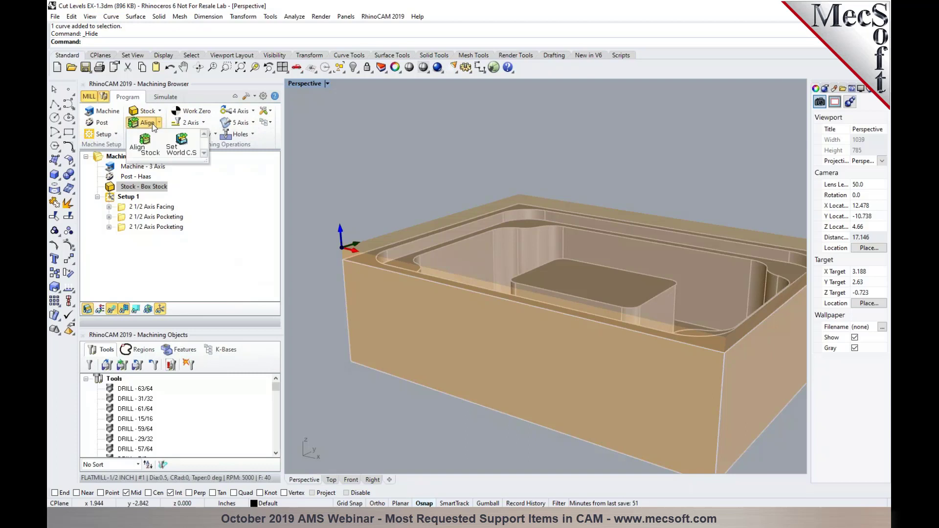
{"action": "left_click", "coordinate": [145, 147]}
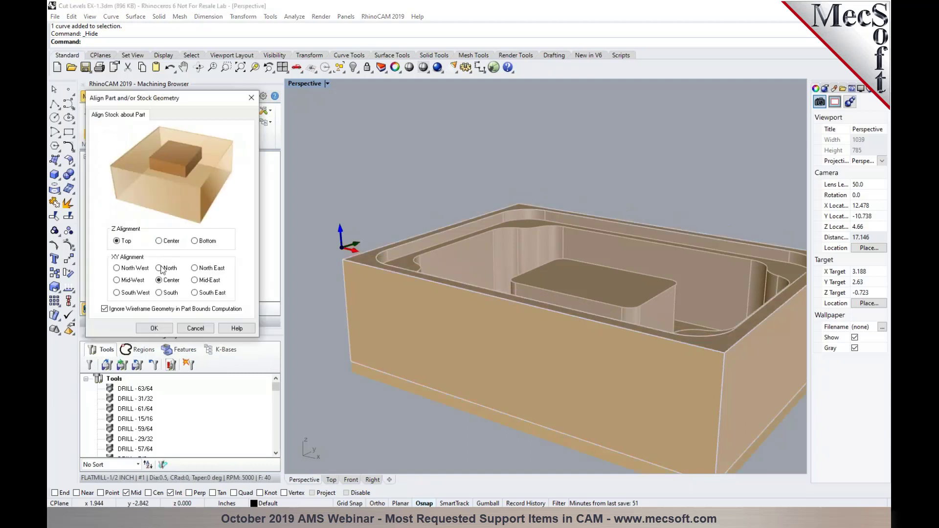
{"action": "left_click", "coordinate": [160, 241]}
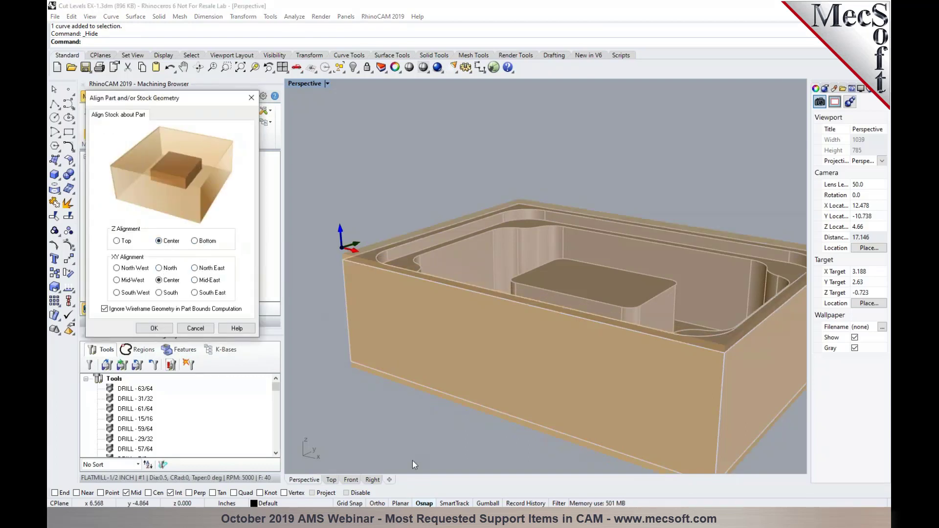
Check the stock alignment in the front and top views, try Mid-West XY alignment, and discard it
{"action": "left_click", "coordinate": [356, 480]}
{"action": "scroll", "coordinate": [468, 340], "scroll_direction": "up", "scroll_amount": 3}
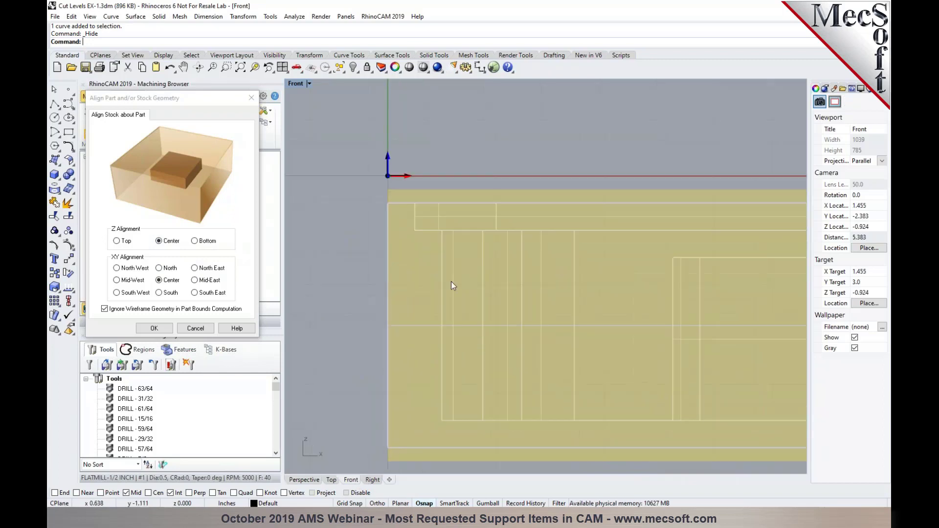
{"action": "scroll", "coordinate": [397, 182], "scroll_direction": "down", "scroll_amount": 2}
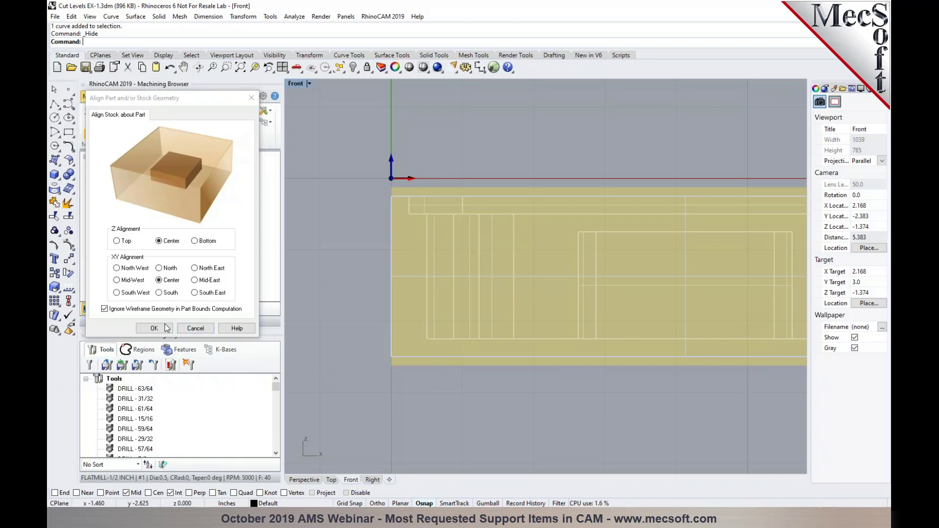
{"action": "left_click", "coordinate": [331, 480]}
{"action": "scroll", "coordinate": [440, 332], "scroll_direction": "down", "scroll_amount": 3}
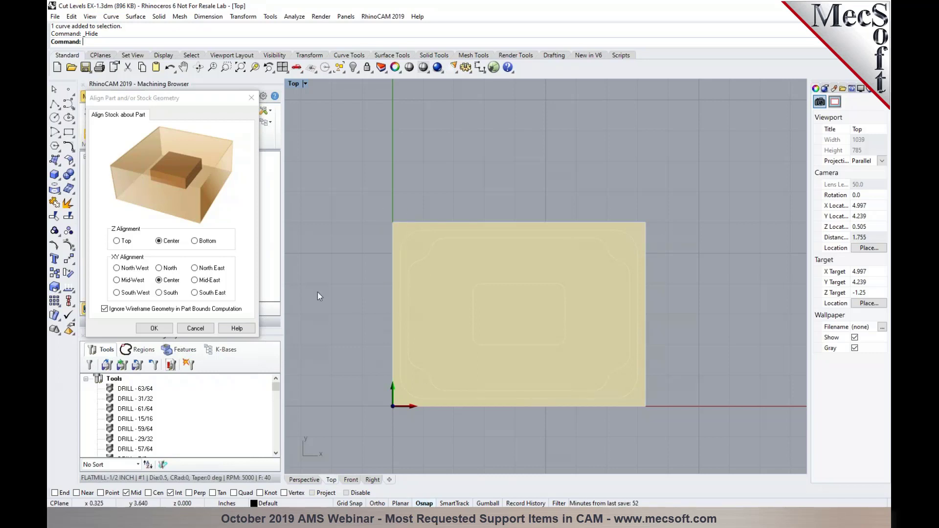
{"action": "left_click", "coordinate": [119, 280]}
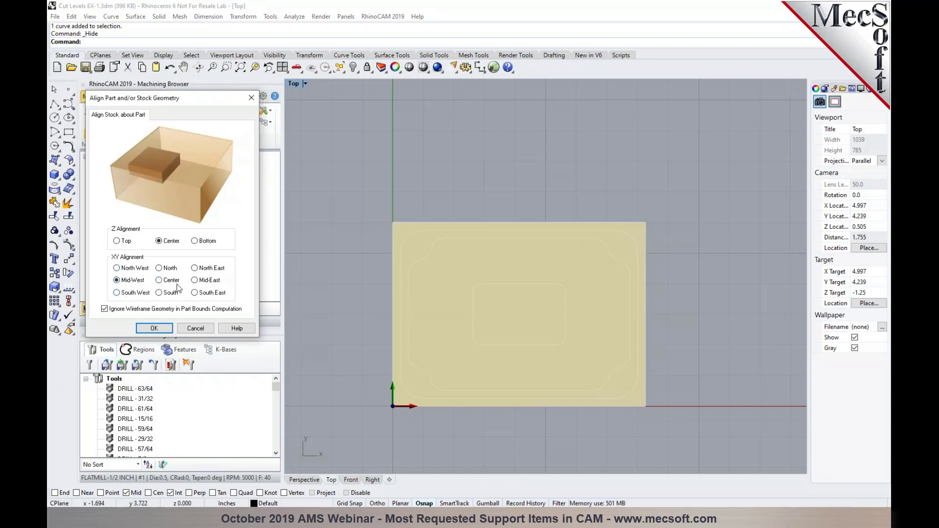
{"action": "left_click", "coordinate": [187, 328]}
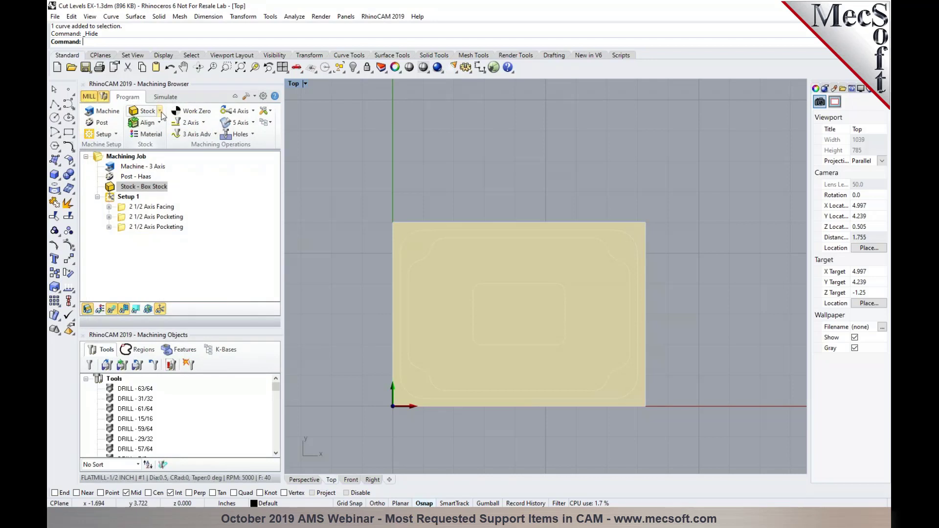
Redefine the box stock with a length of 9 and a width of 6.25 inches, and adjust its height
{"action": "left_click", "coordinate": [160, 114]}
{"action": "left_click", "coordinate": [158, 125]}
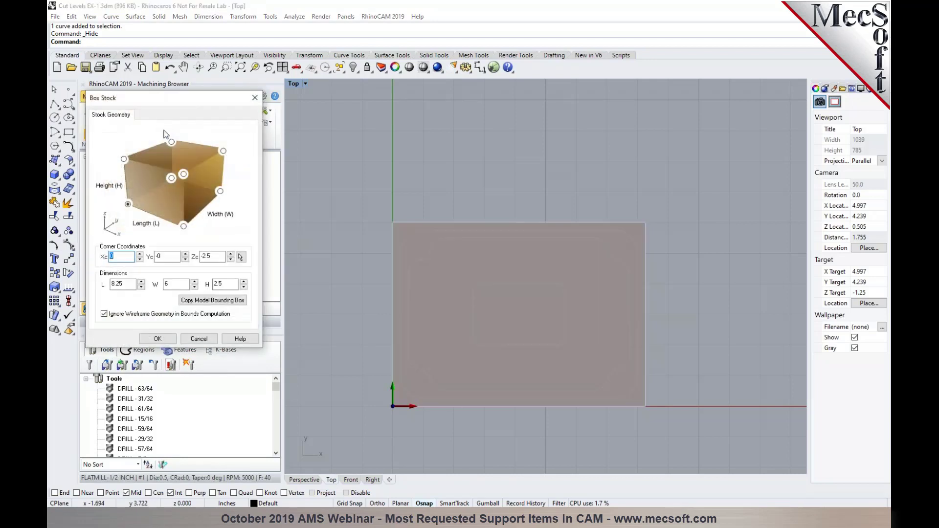
{"action": "left_click", "coordinate": [120, 284]}
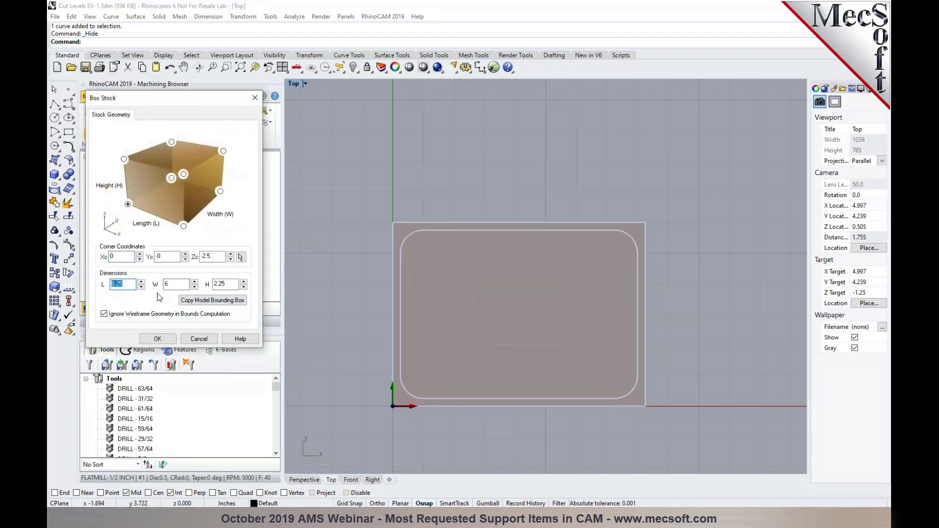
{"action": "type", "text": "9"}
{"action": "left_click", "coordinate": [181, 284]}
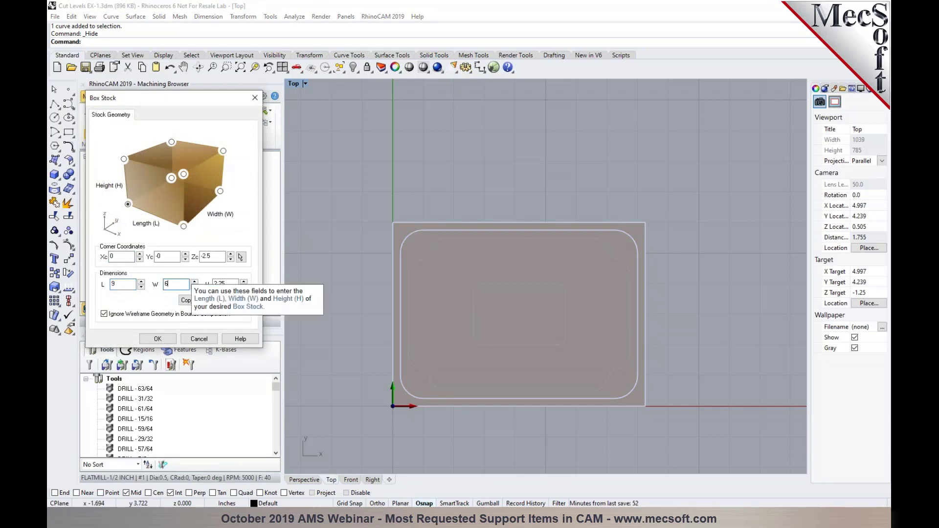
{"action": "left_click", "coordinate": [220, 284]}
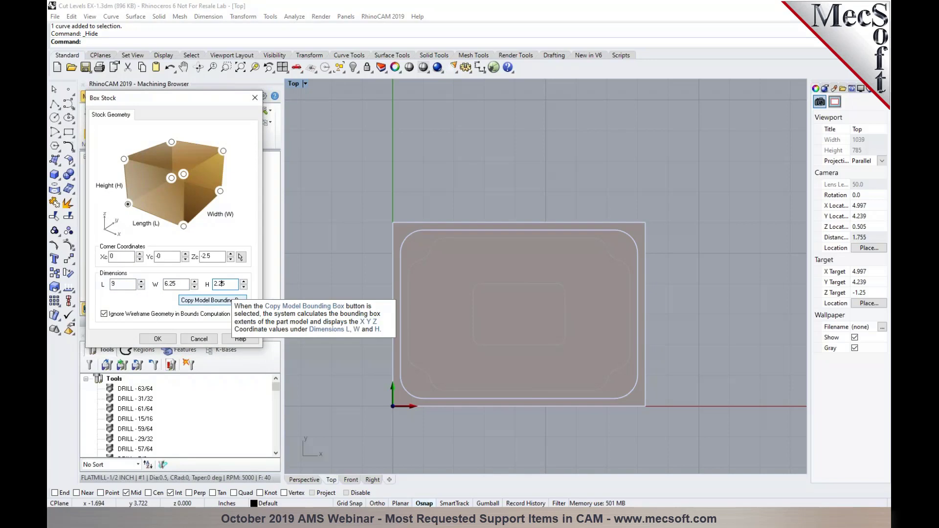
{"action": "left_click", "coordinate": [157, 338]}
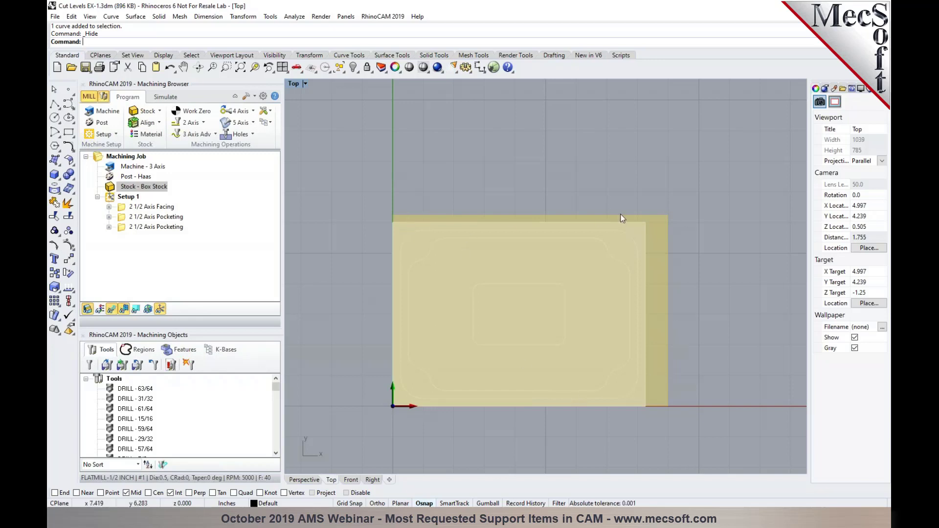
Preview aligning the stock about the part with Center XY and Top, Bottom and Center Z alignment, and discard the alignment
{"action": "left_click", "coordinate": [147, 122]}
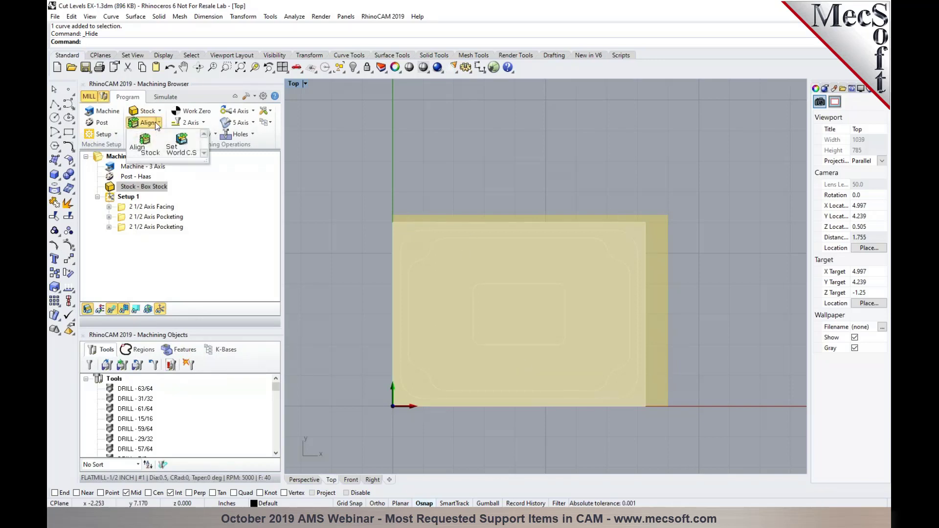
{"action": "left_click", "coordinate": [145, 146]}
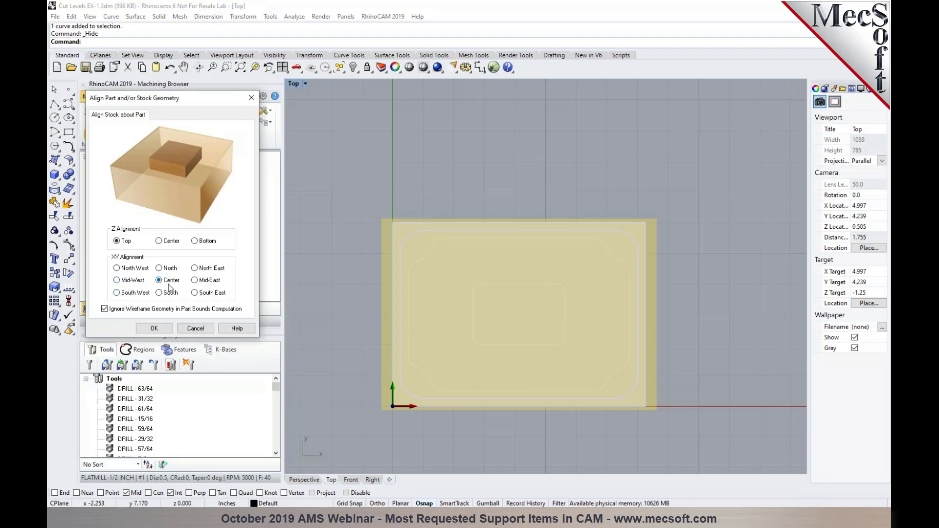
{"action": "scroll", "coordinate": [378, 391], "scroll_direction": "up", "scroll_amount": 1}
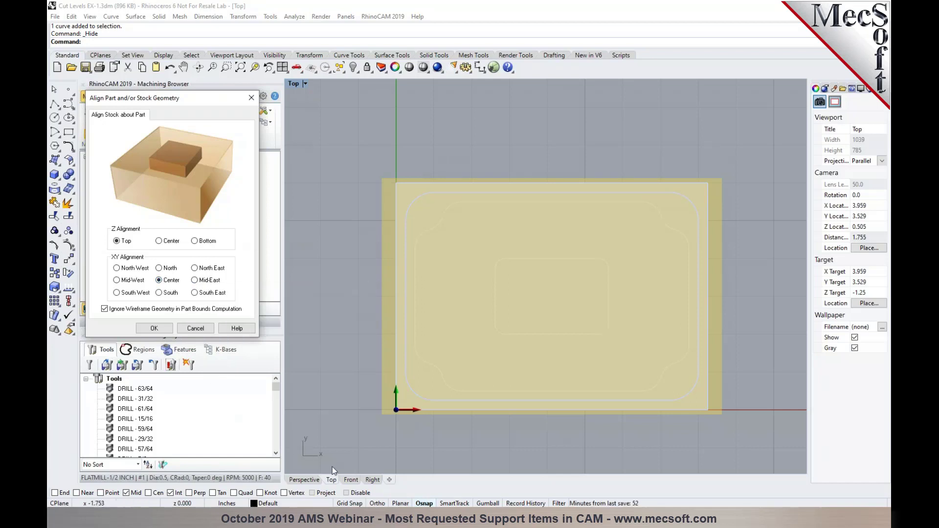
{"action": "left_click", "coordinate": [347, 479]}
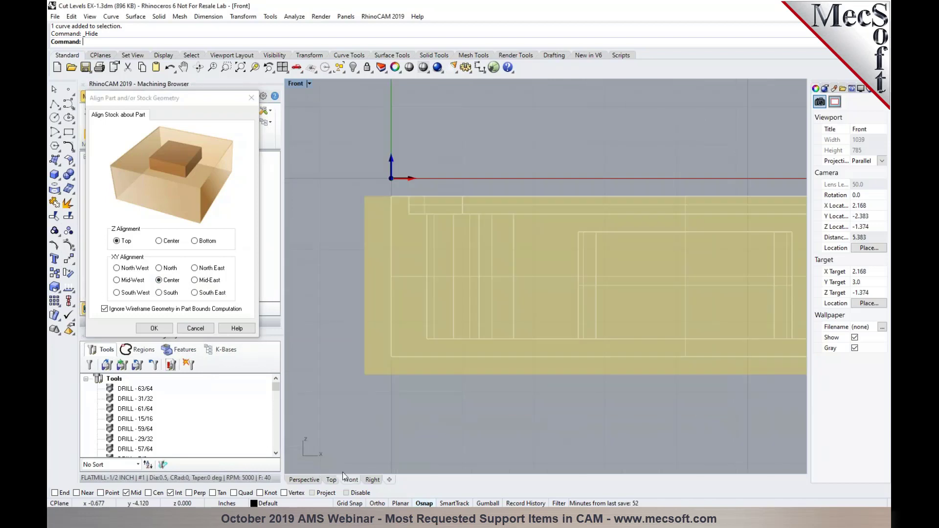
{"action": "left_click", "coordinate": [206, 242]}
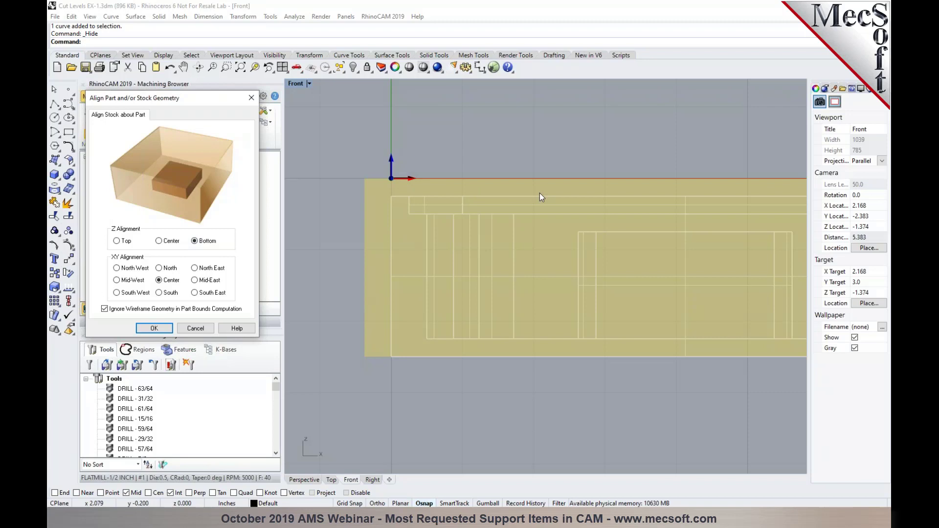
{"action": "left_click", "coordinate": [172, 241]}
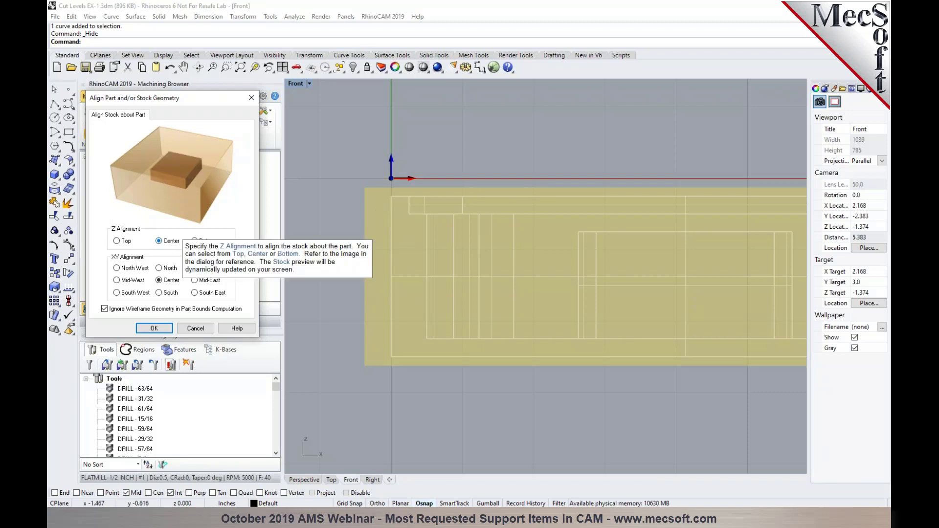
{"action": "left_click", "coordinate": [126, 241]}
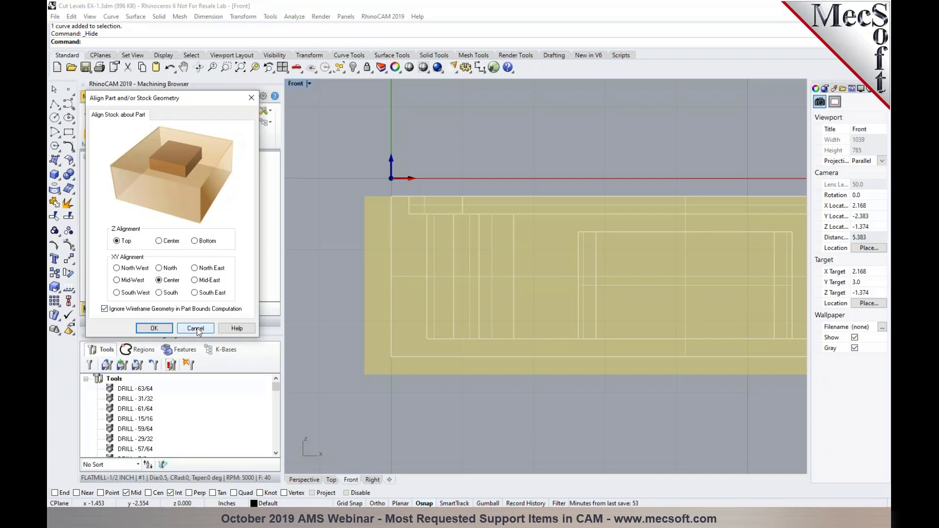
{"action": "mouse_move", "coordinate": [124, 316]}
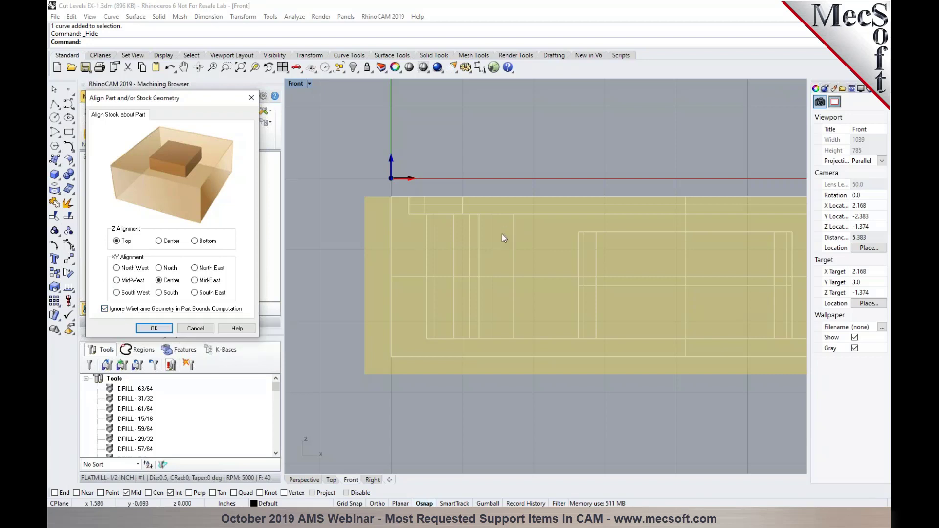
{"action": "left_click", "coordinate": [331, 480]}
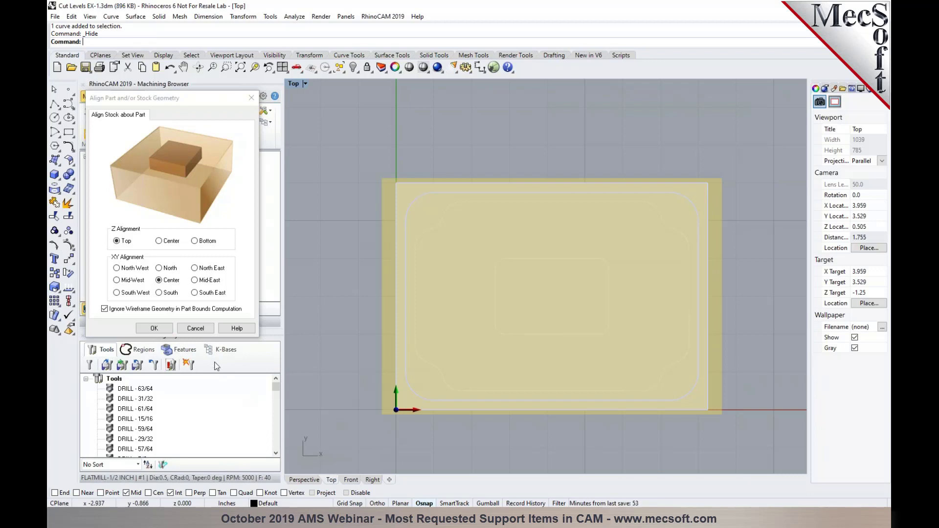
{"action": "left_click", "coordinate": [312, 479]}
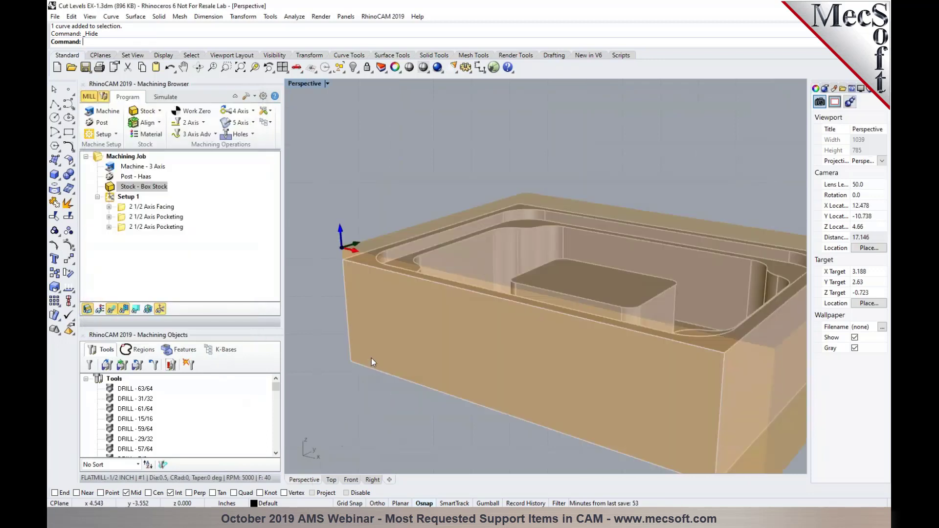
Show the hidden rectangular curve above the part
{"action": "right_click", "coordinate": [353, 67]}
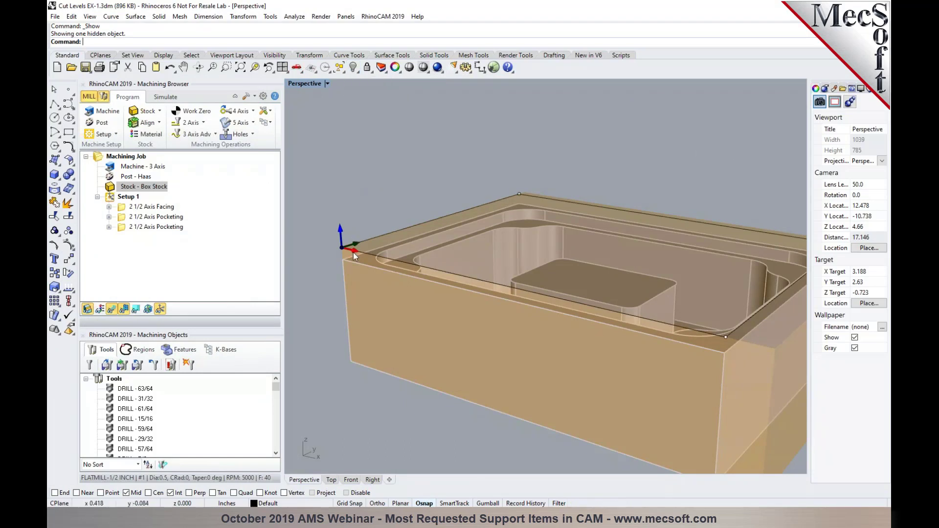
{"action": "scroll", "coordinate": [403, 258], "scroll_direction": "down", "scroll_amount": 4}
{"action": "scroll", "coordinate": [387, 259], "scroll_direction": "up", "scroll_amount": 2}
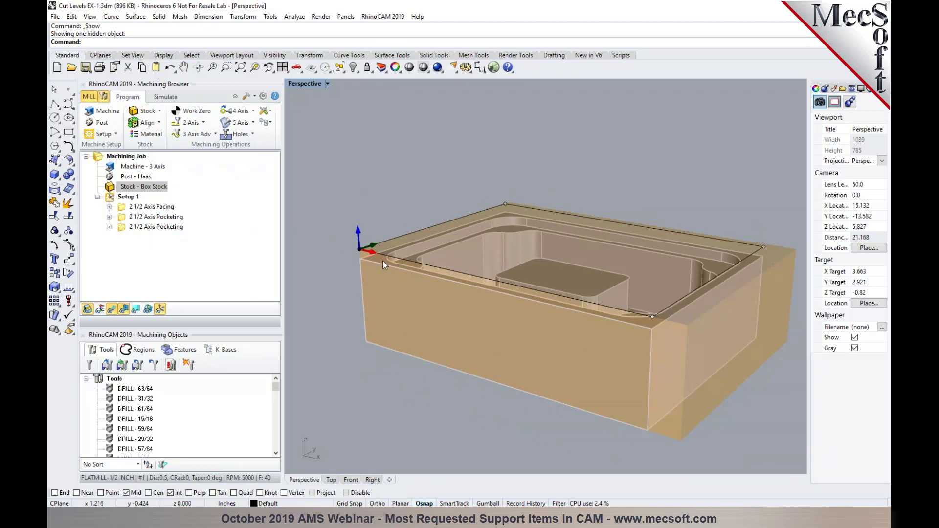
Try aligning the stock with Bottom Z and Center XY alignment, including wireframe geometry in the part bounds, and cancel the alignment
{"action": "left_click", "coordinate": [147, 123]}
{"action": "left_click", "coordinate": [151, 148]}
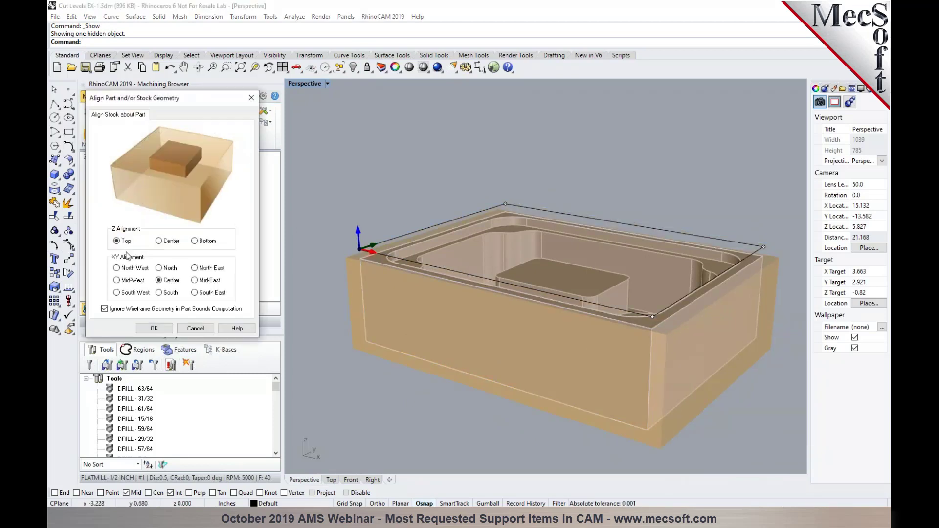
{"action": "right_click_drag", "start_coordinate": [387, 421], "coordinate": [371, 259]}
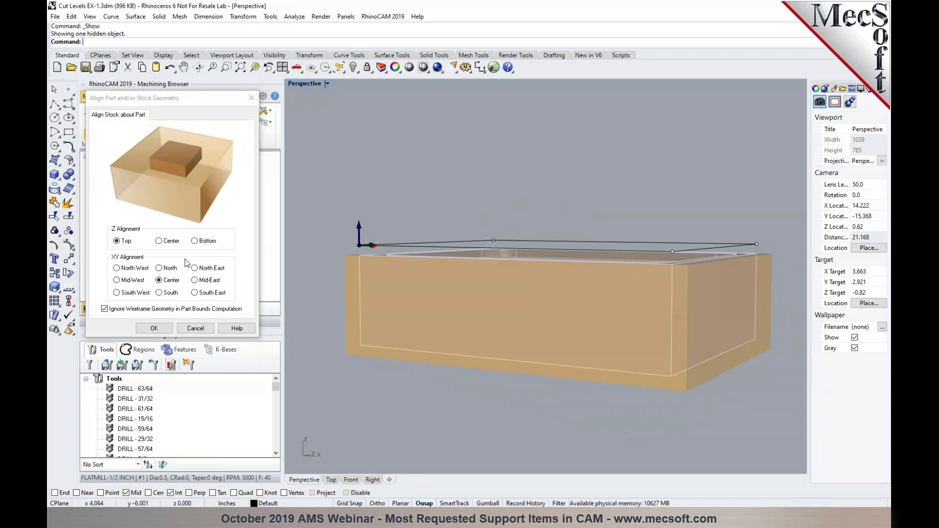
{"action": "left_click", "coordinate": [194, 240]}
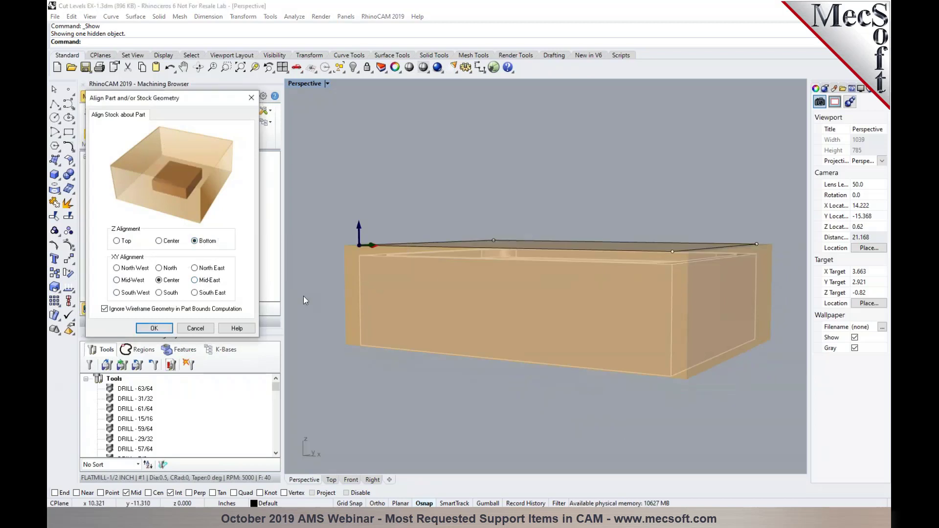
{"action": "right_click_drag", "start_coordinate": [423, 352], "coordinate": [489, 349]}
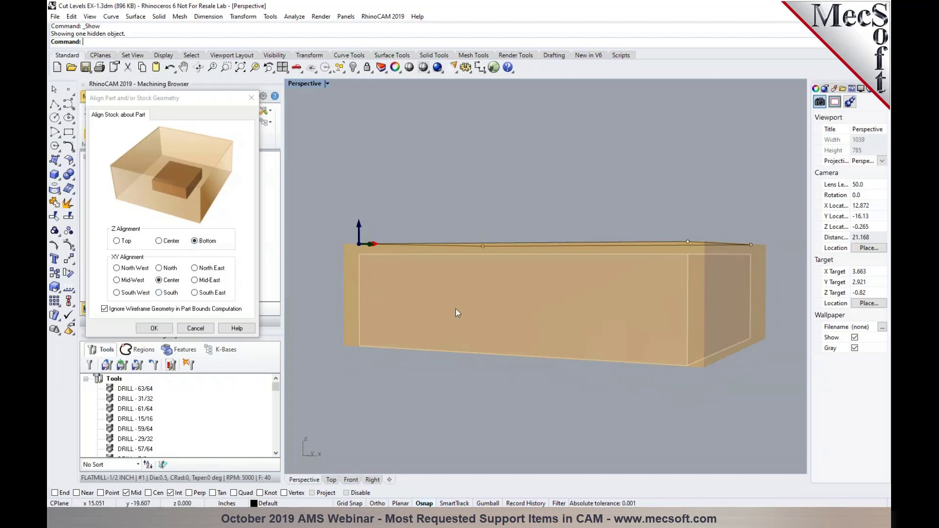
{"action": "right_click_drag", "start_coordinate": [541, 330], "coordinate": [535, 357]}
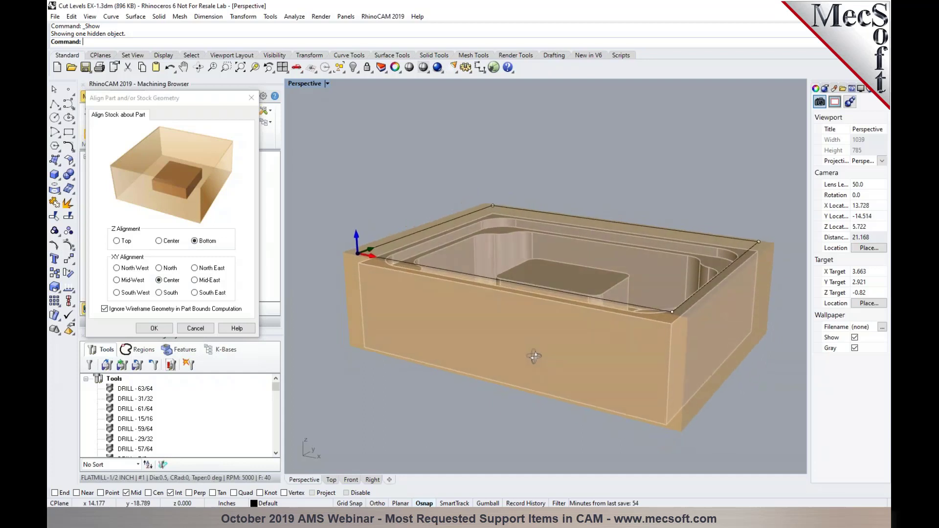
{"action": "left_click", "coordinate": [106, 310]}
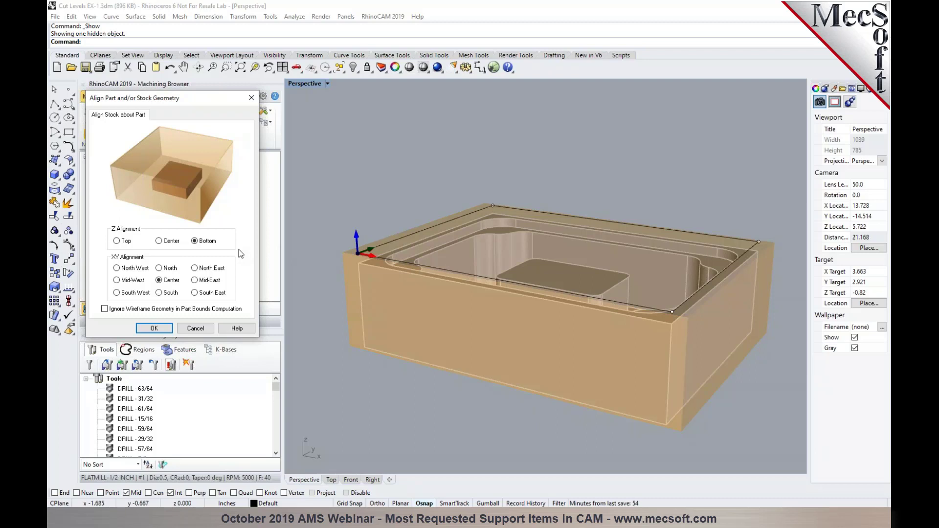
{"action": "right_click_drag", "start_coordinate": [489, 274], "coordinate": [593, 258]}
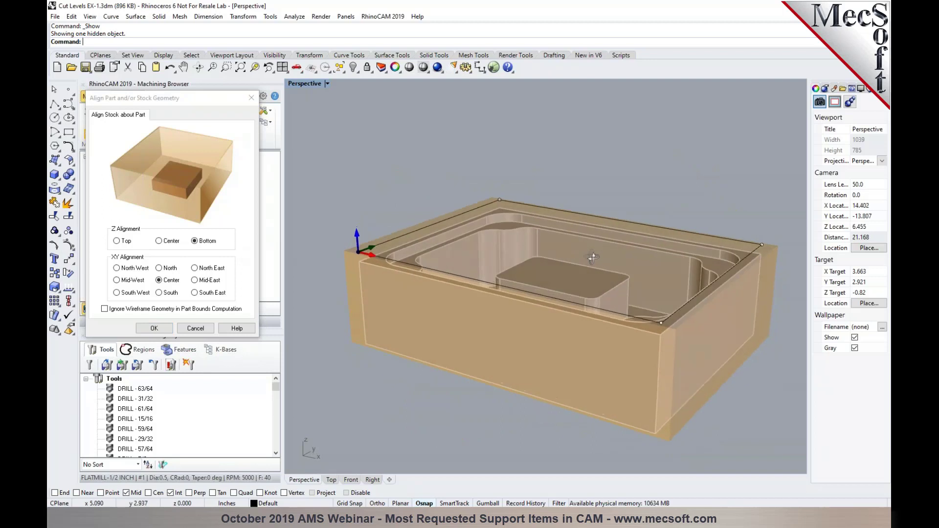
{"action": "left_click", "coordinate": [195, 328]}
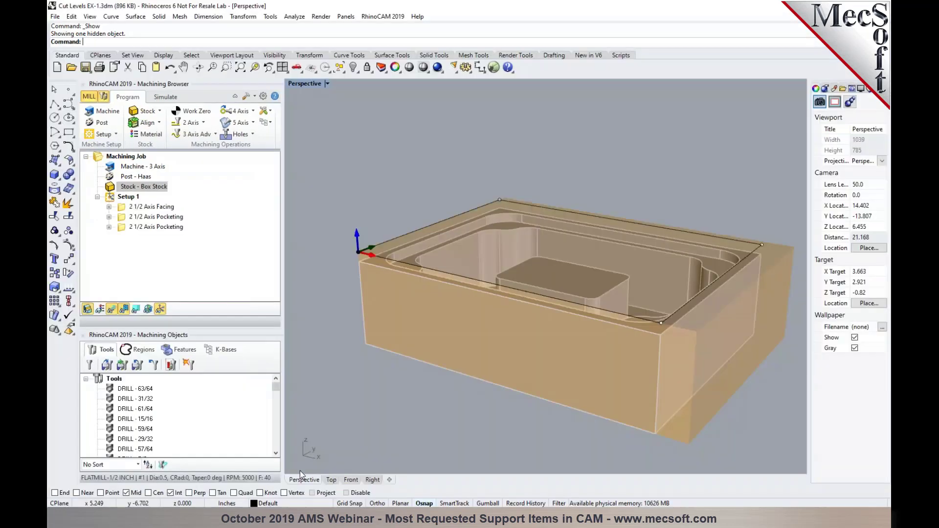
Open the file 2D Drawing EX-1.3dm from the Support Items in CAM folder
{"action": "key", "text": "ctrl+o"}
{"action": "left_click", "coordinate": [473, 295]}
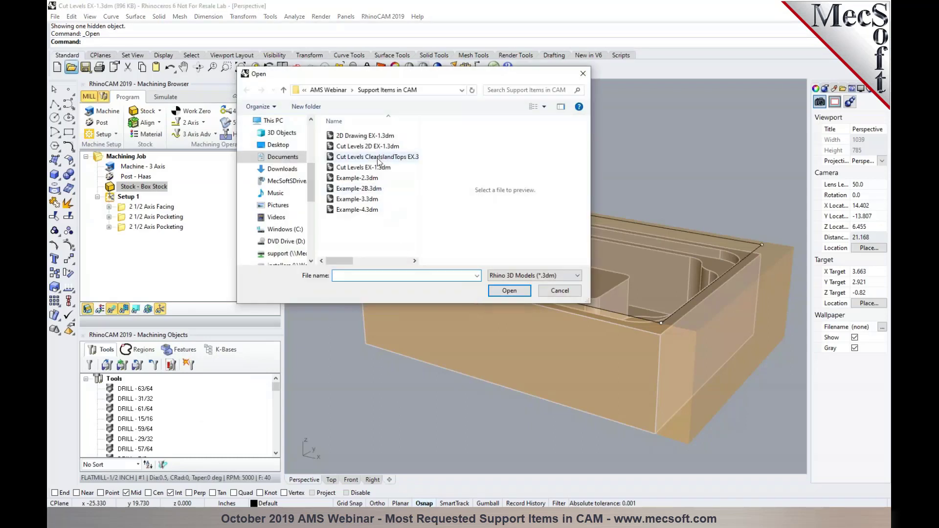
{"action": "left_click", "coordinate": [364, 136]}
{"action": "left_click", "coordinate": [509, 291]}
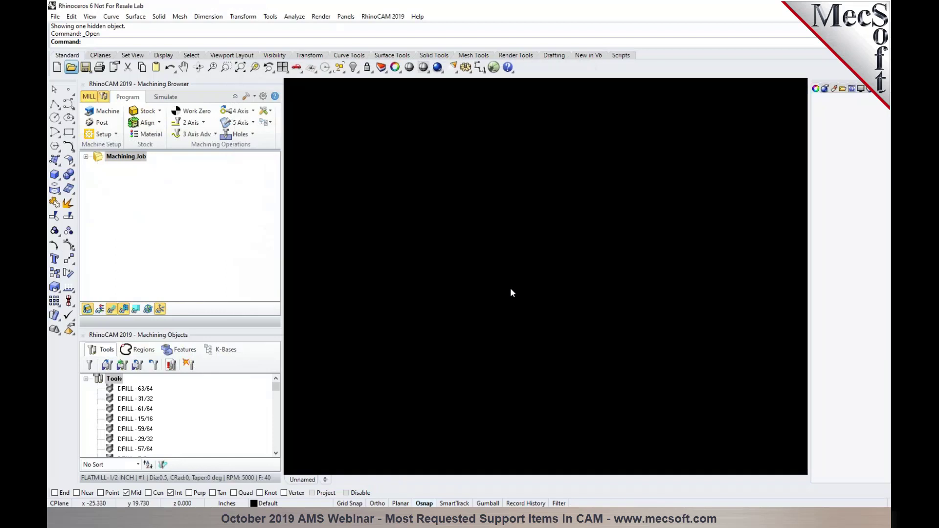
{"action": "scroll", "coordinate": [510, 288], "scroll_direction": "down", "scroll_amount": 5}
{"action": "scroll", "coordinate": [501, 282], "scroll_direction": "up", "scroll_amount": 2}
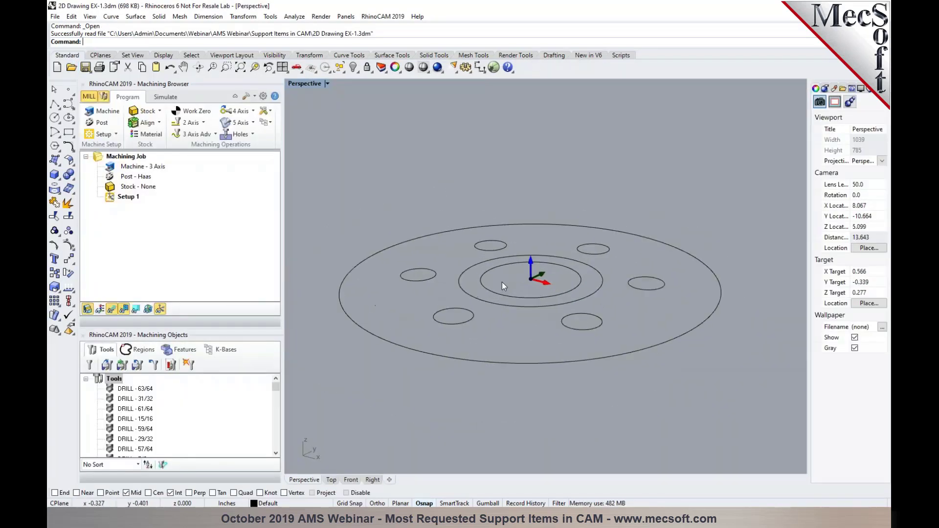
Create cylindrical stock along the Z axis with a radius of 3.3 and a length of 1.1
{"action": "left_click", "coordinate": [146, 111]}
{"action": "left_click", "coordinate": [168, 154]}
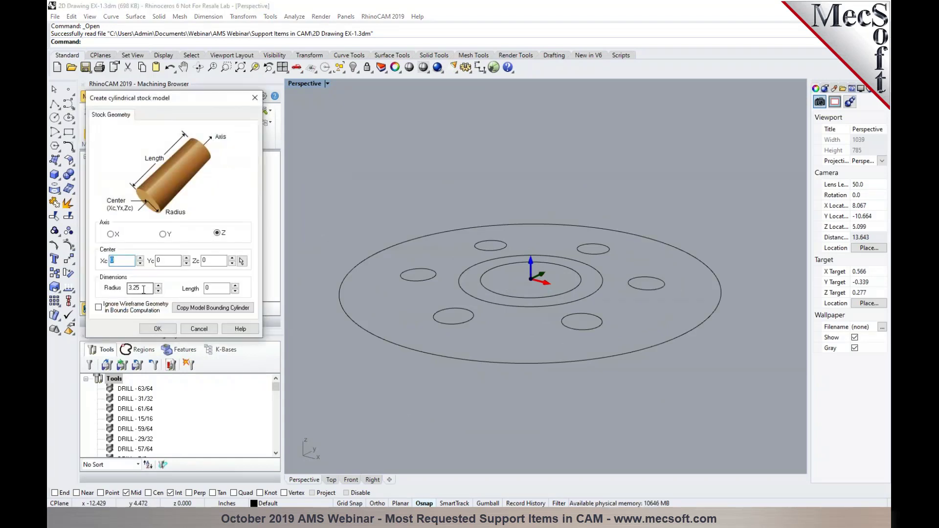
{"action": "left_click", "coordinate": [235, 287]}
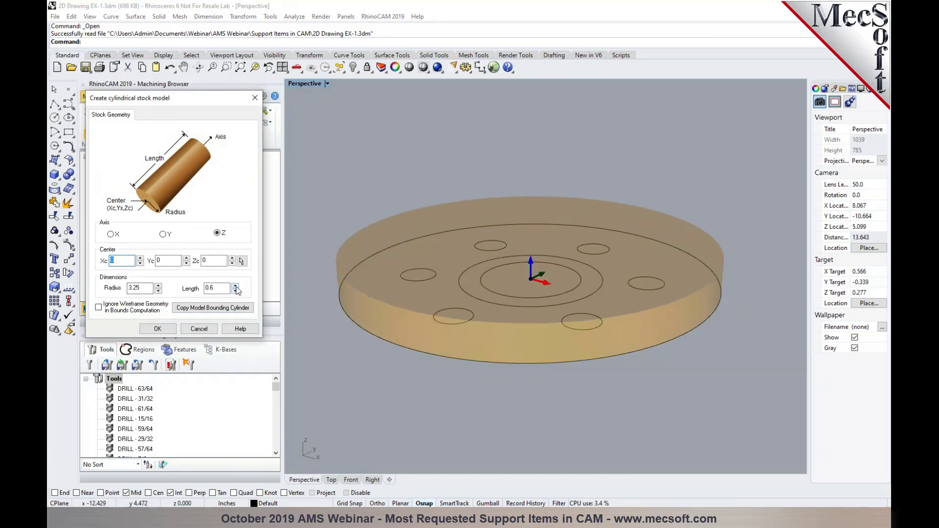
{"action": "left_click", "coordinate": [235, 287]}
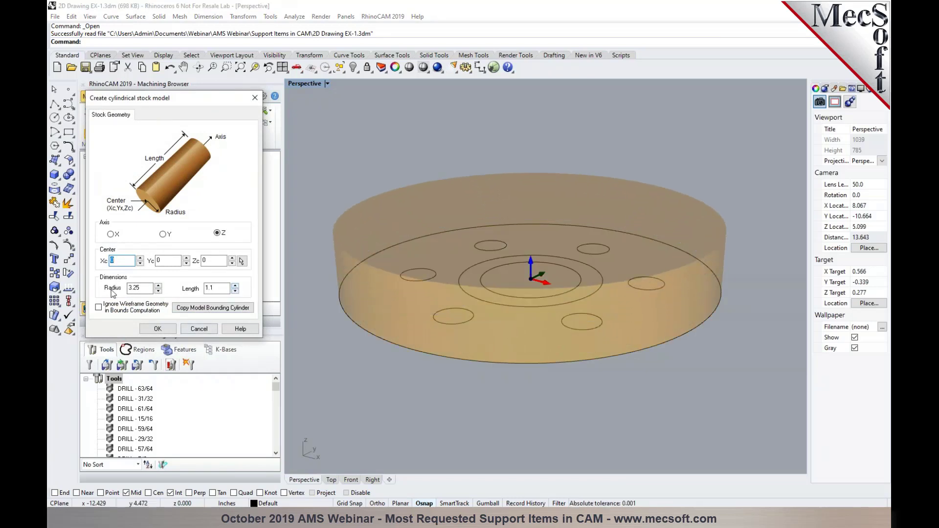
{"action": "left_click", "coordinate": [141, 288]}
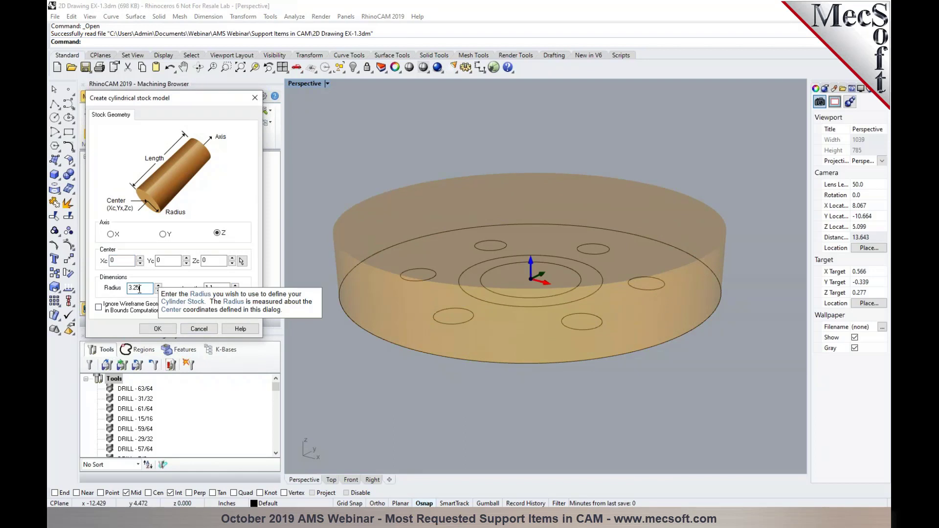
{"action": "double_click", "coordinate": [131, 291]}
{"action": "type", "text": "2.25"}
{"action": "left_click", "coordinate": [157, 329]}
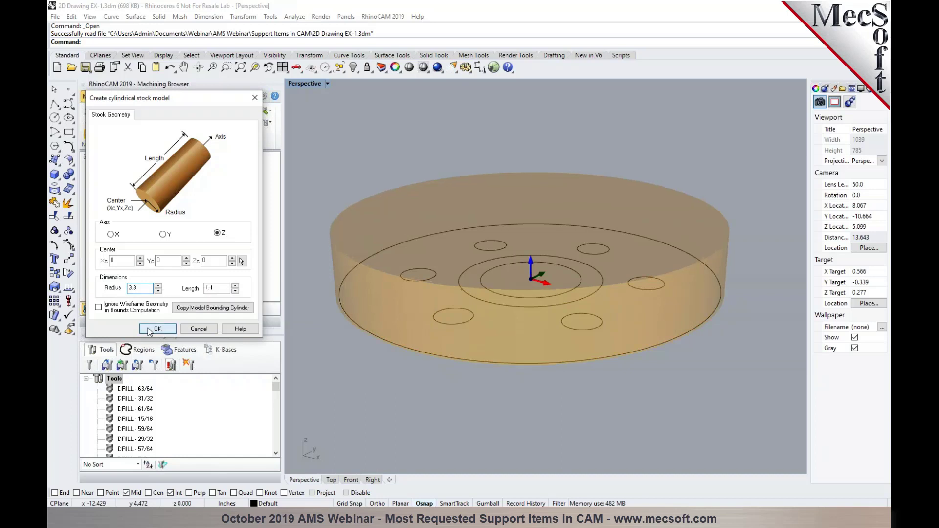
Start aligning the cylindrical stock about the part, previewing Center Z alignment and choosing Bottom with Center XY alignment
{"action": "scroll", "coordinate": [519, 330], "scroll_direction": "down", "scroll_amount": 3}
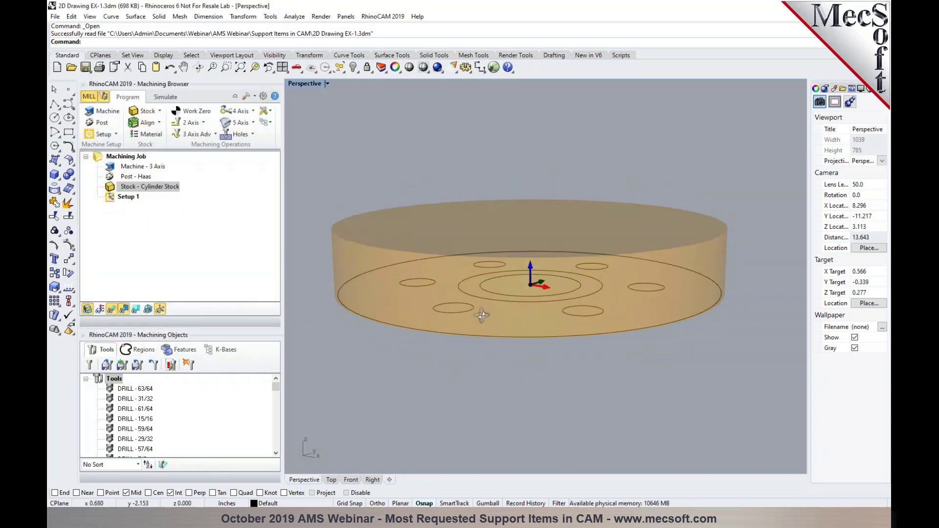
{"action": "scroll", "coordinate": [445, 301], "scroll_direction": "up", "scroll_amount": 4}
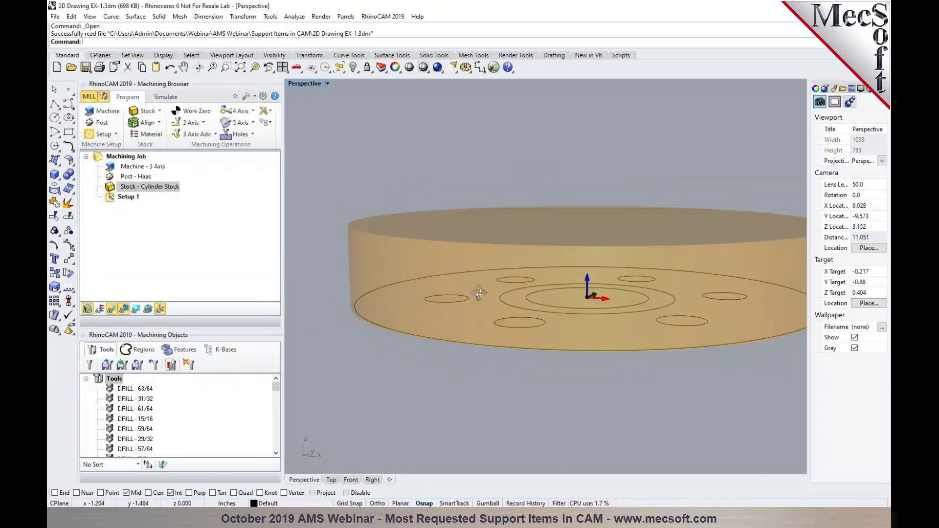
{"action": "scroll", "coordinate": [464, 303], "scroll_direction": "down", "scroll_amount": 4}
{"action": "mouse_move", "coordinate": [528, 358]}
{"action": "right_mouse_down"}
{"action": "mouse_move", "coordinate": [541, 335]}
{"action": "mouse_move", "coordinate": [540, 360]}
{"action": "right_mouse_up"}
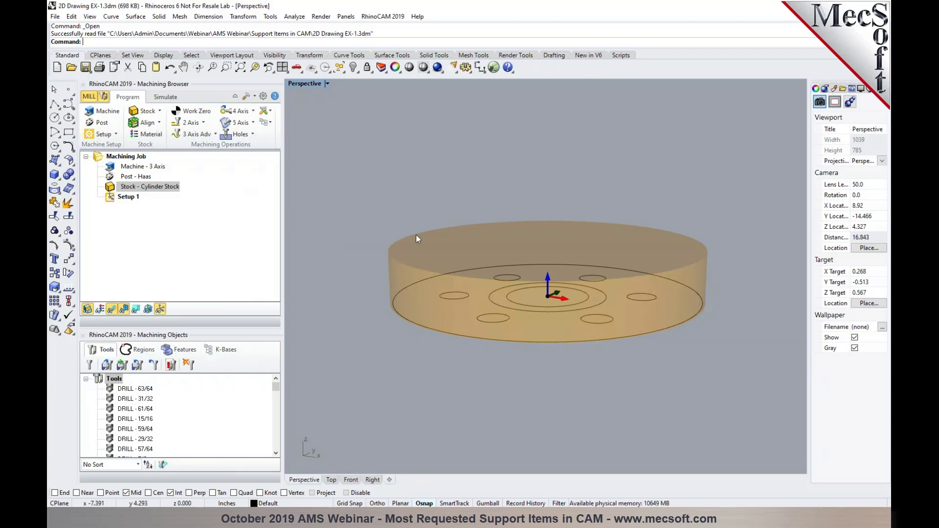
{"action": "right_click_drag", "start_coordinate": [423, 311], "coordinate": [440, 310]}
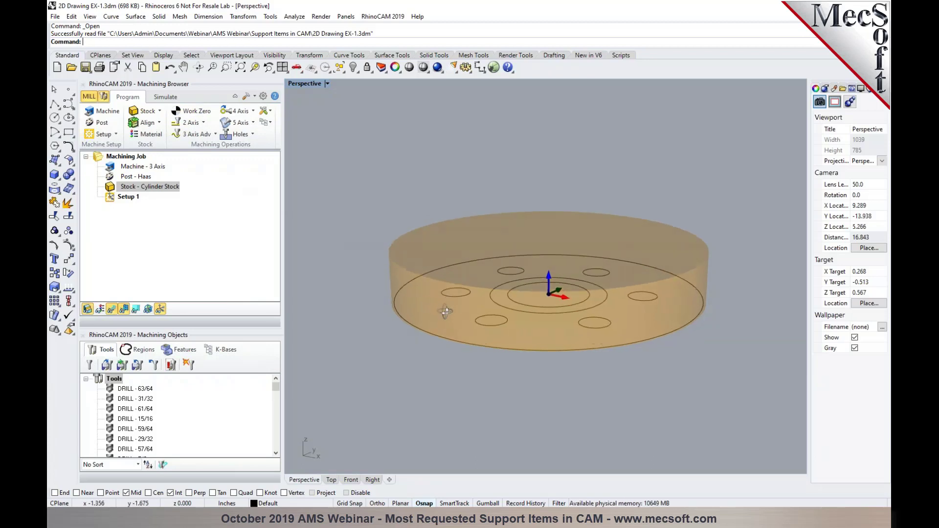
{"action": "left_click", "coordinate": [158, 123]}
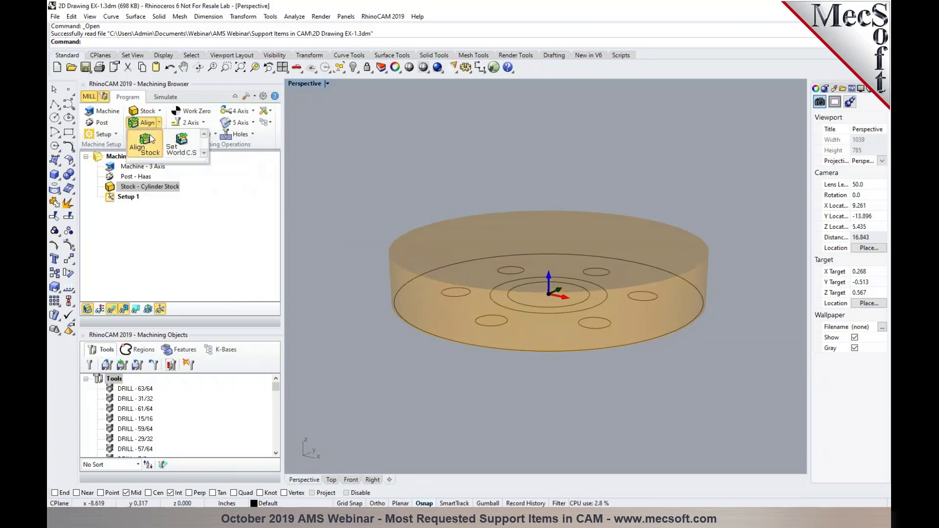
{"action": "left_click", "coordinate": [149, 134]}
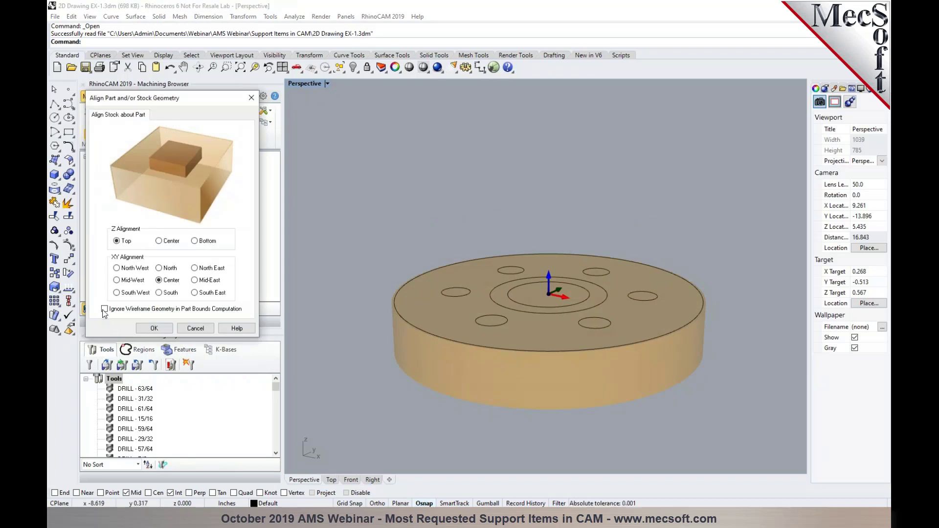
{"action": "mouse_move", "coordinate": [105, 314]}
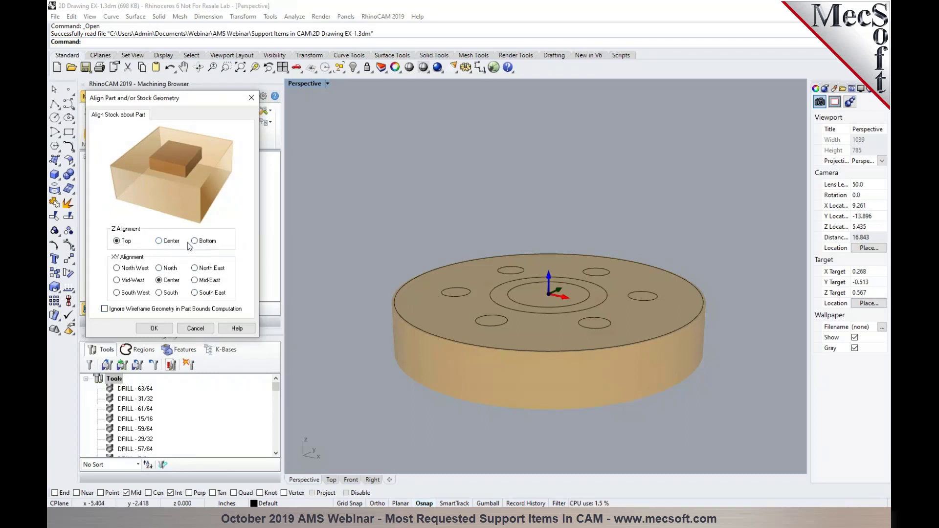
{"action": "left_click", "coordinate": [176, 244]}
{"action": "left_click", "coordinate": [204, 244]}
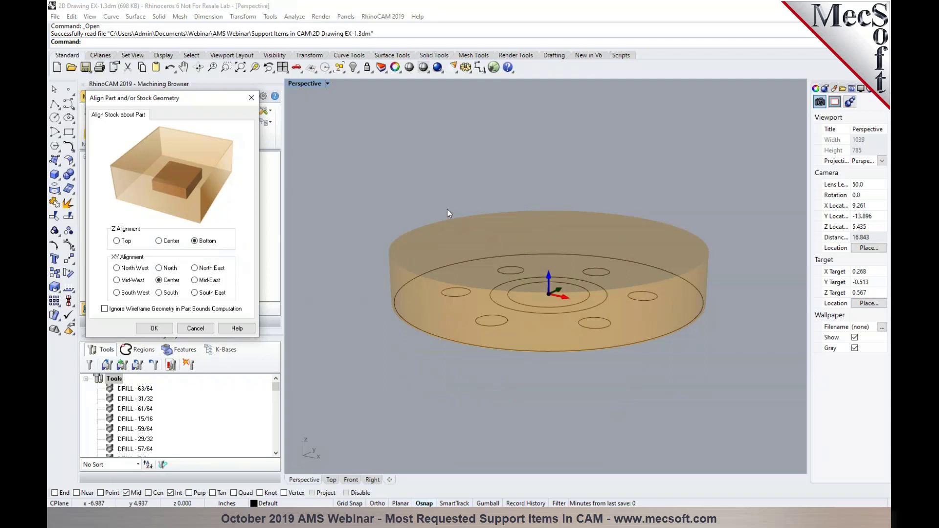
Compare Top and Bottom Z alignment on the flat geometry and apply the stock alignment with Bottom Z and Center XY
{"action": "right_click_drag", "start_coordinate": [459, 309], "coordinate": [425, 319]}
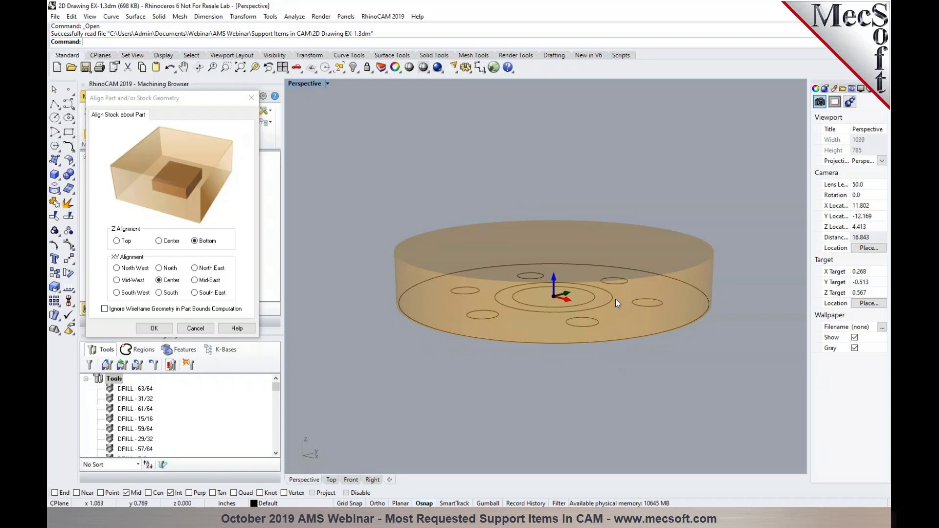
{"action": "left_click", "coordinate": [123, 242]}
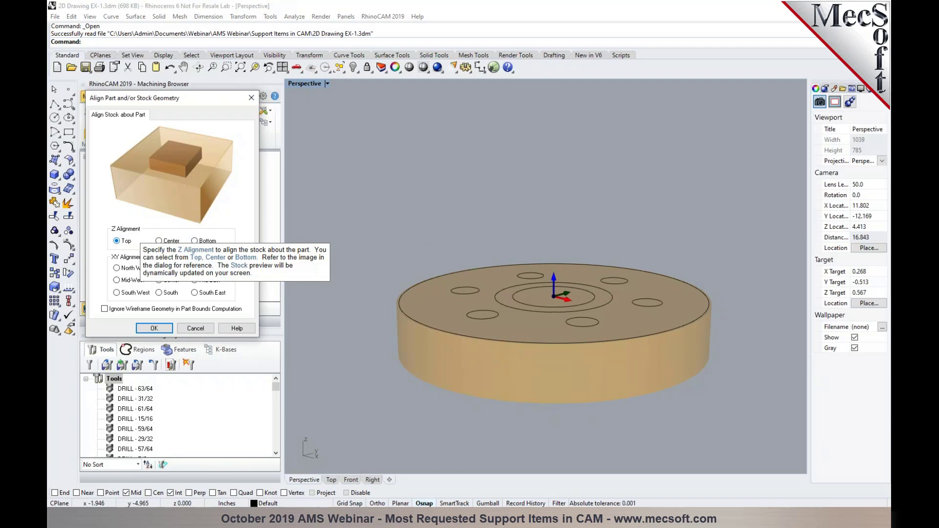
{"action": "left_click", "coordinate": [195, 240]}
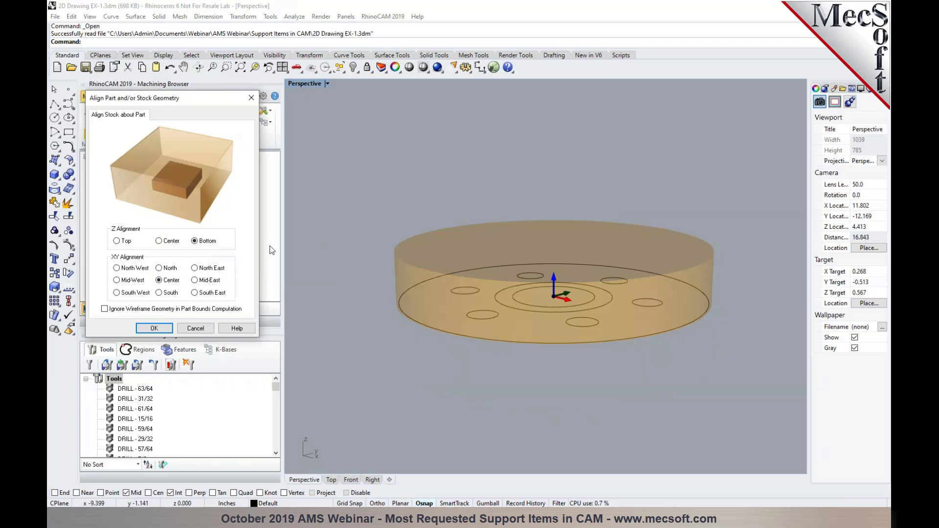
{"action": "right_click_drag", "start_coordinate": [464, 268], "coordinate": [484, 284]}
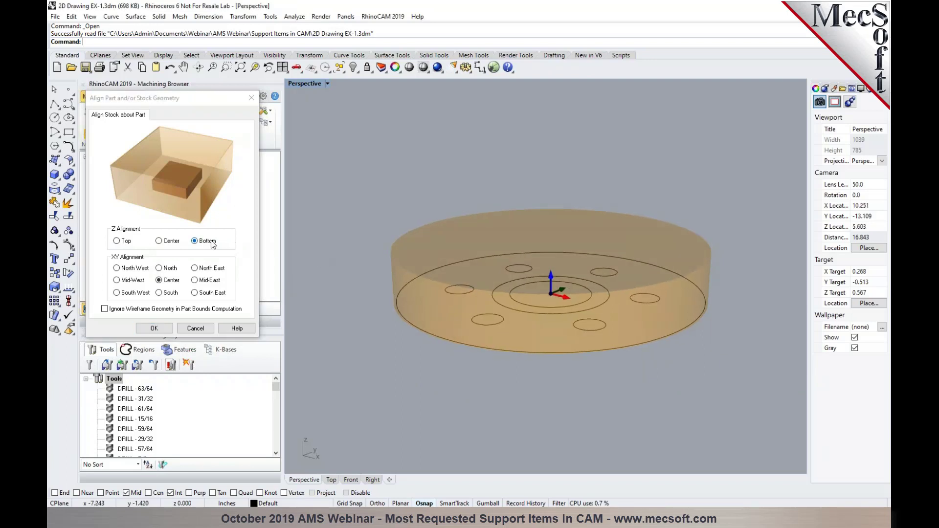
{"action": "right_click_drag", "start_coordinate": [387, 293], "coordinate": [390, 268]}
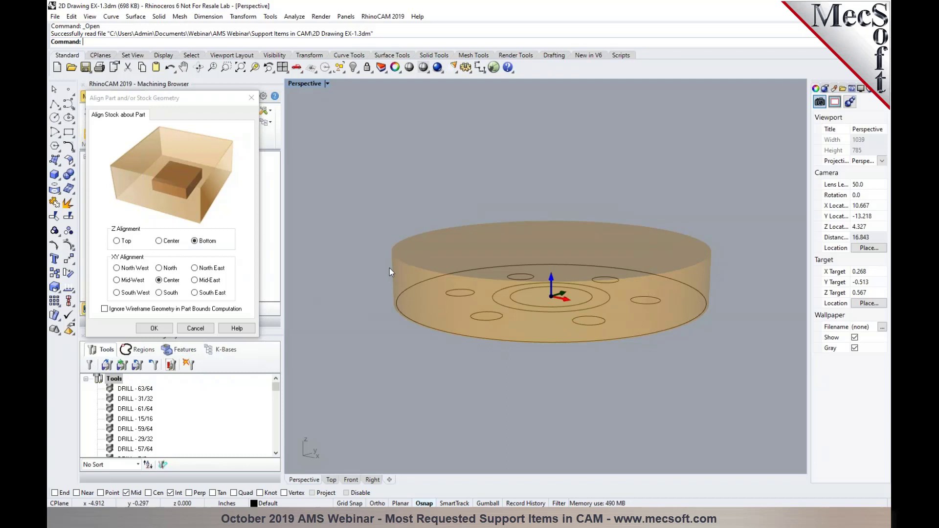
{"action": "mouse_move", "coordinate": [200, 241]}
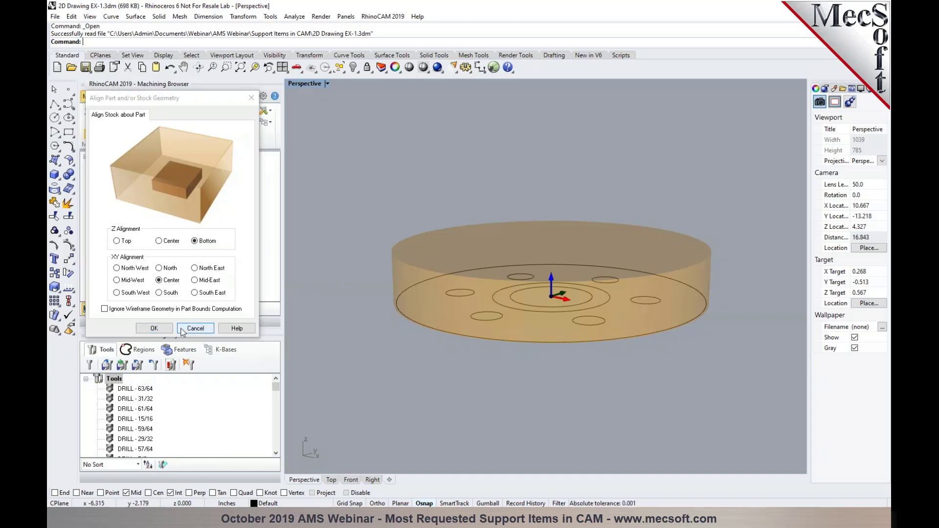
{"action": "left_click", "coordinate": [194, 241]}
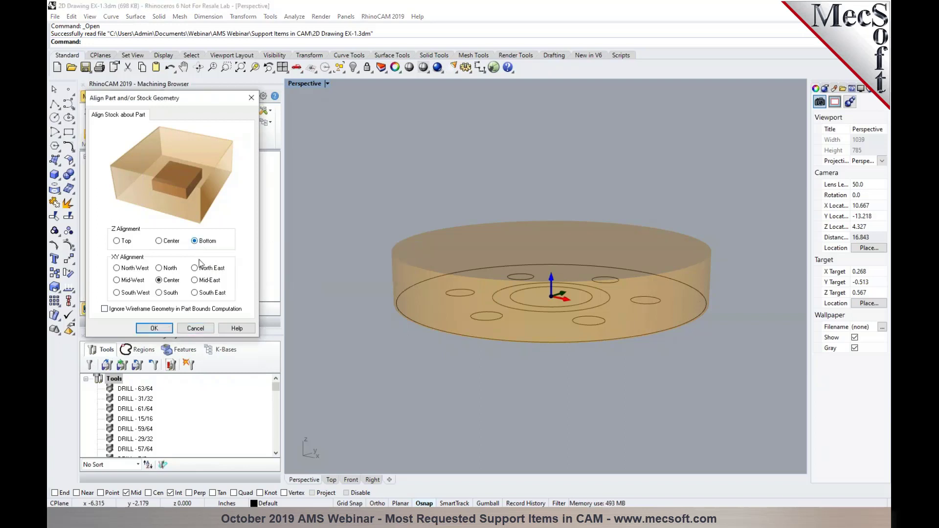
{"action": "left_click", "coordinate": [156, 327]}
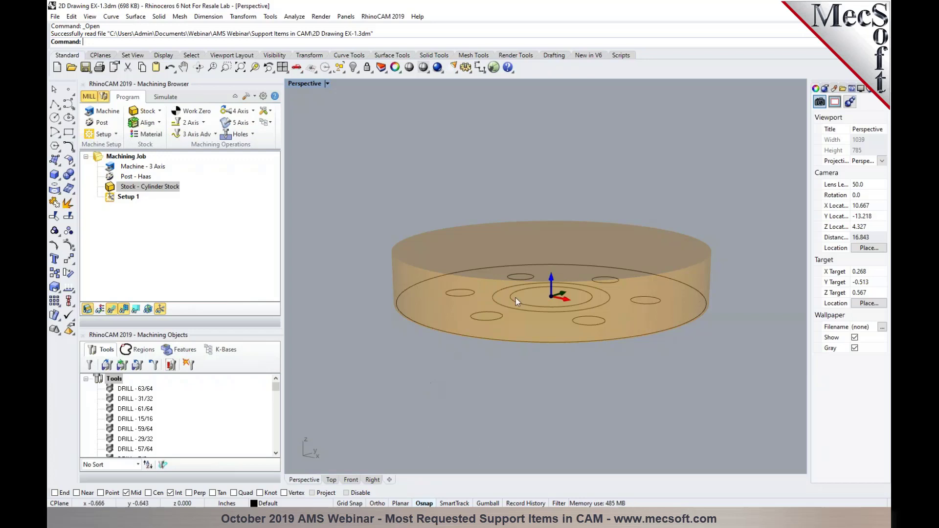
Review the radius and length of the cylindrical stock in its definition and accept them as they are
{"action": "right_click_drag", "start_coordinate": [564, 329], "coordinate": [615, 377]}
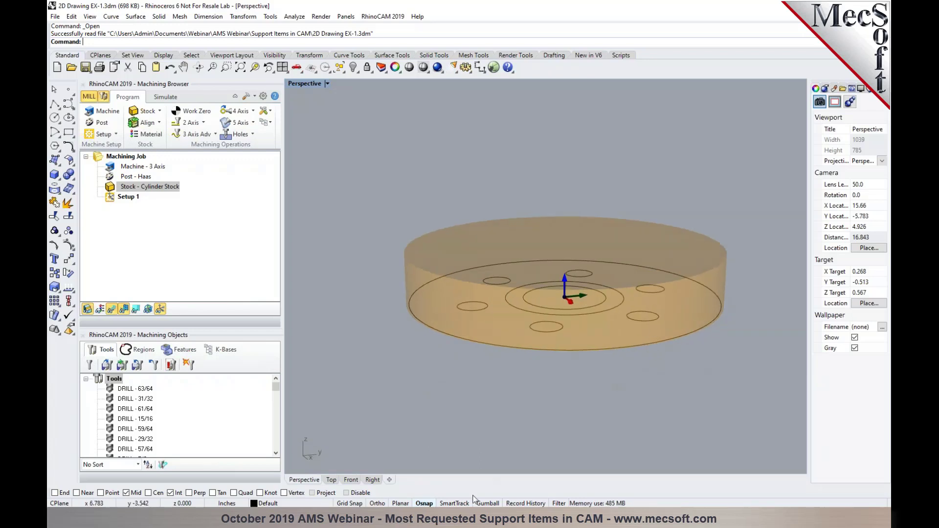
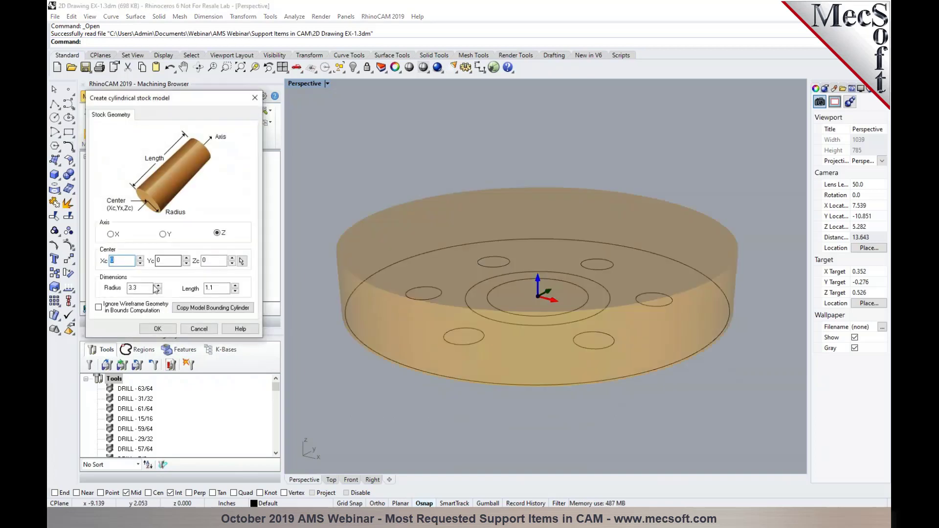
{"action": "double_click", "coordinate": [209, 288]}
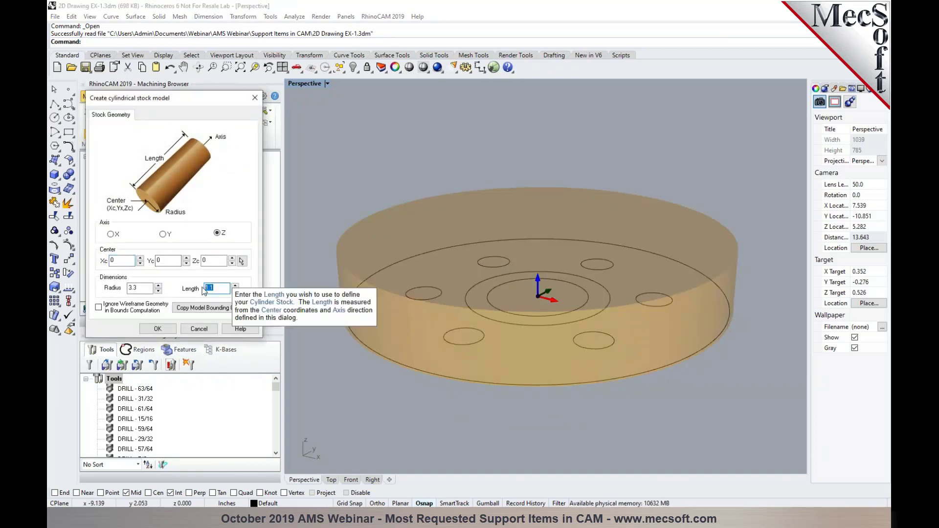
{"action": "left_click", "coordinate": [221, 290]}
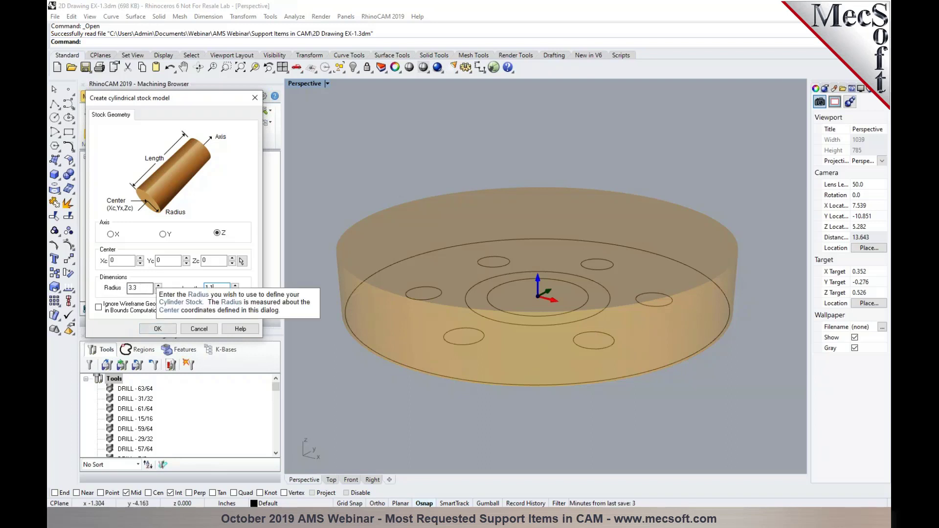
{"action": "left_click", "coordinate": [151, 332]}
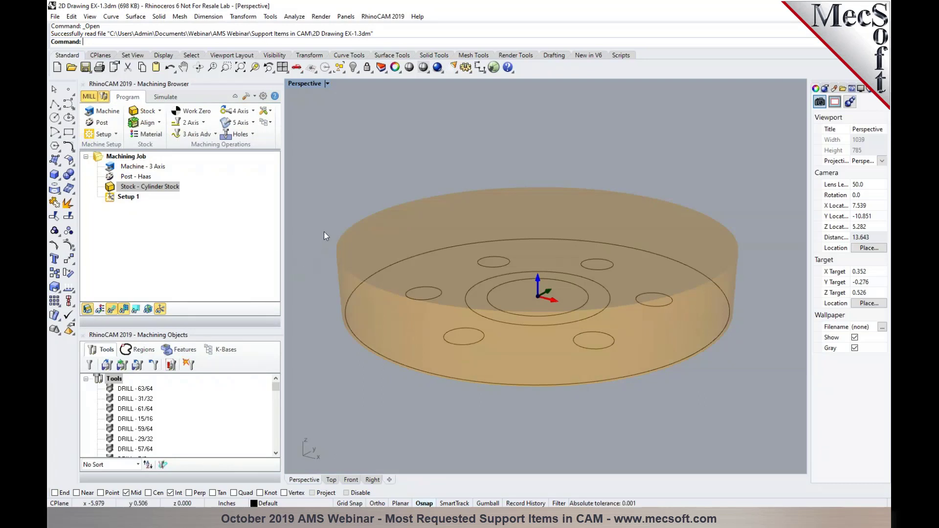
Align the cylindrical stock to the part again using Bottom Z alignment and Center XY alignment
{"action": "left_click", "coordinate": [159, 123]}
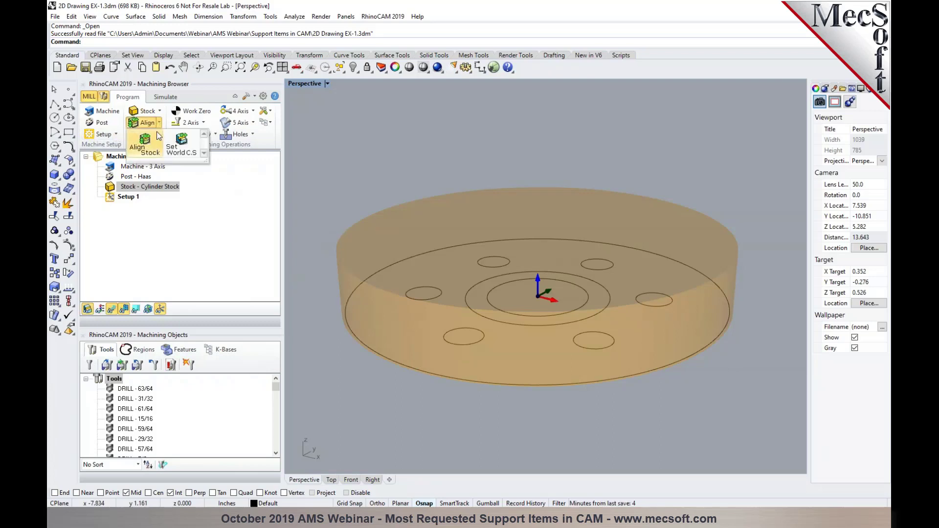
{"action": "left_click", "coordinate": [146, 143]}
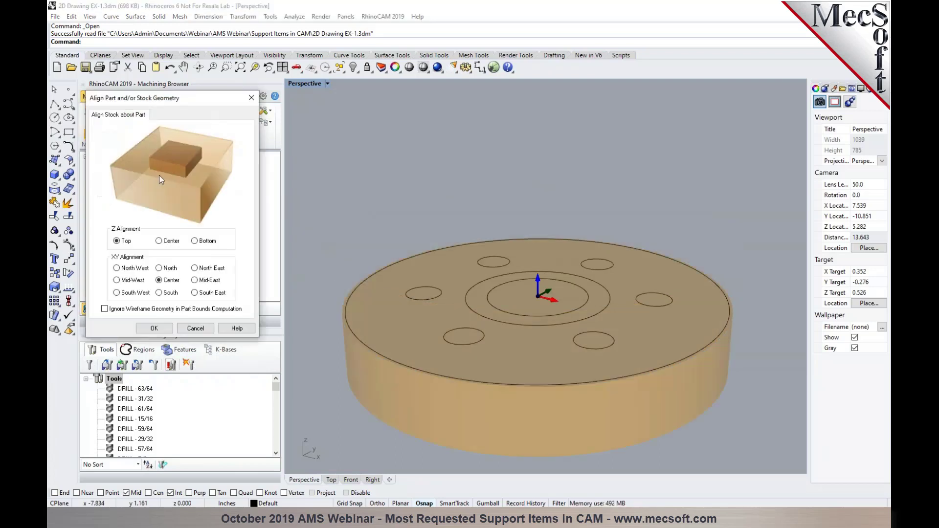
{"action": "left_click", "coordinate": [195, 241]}
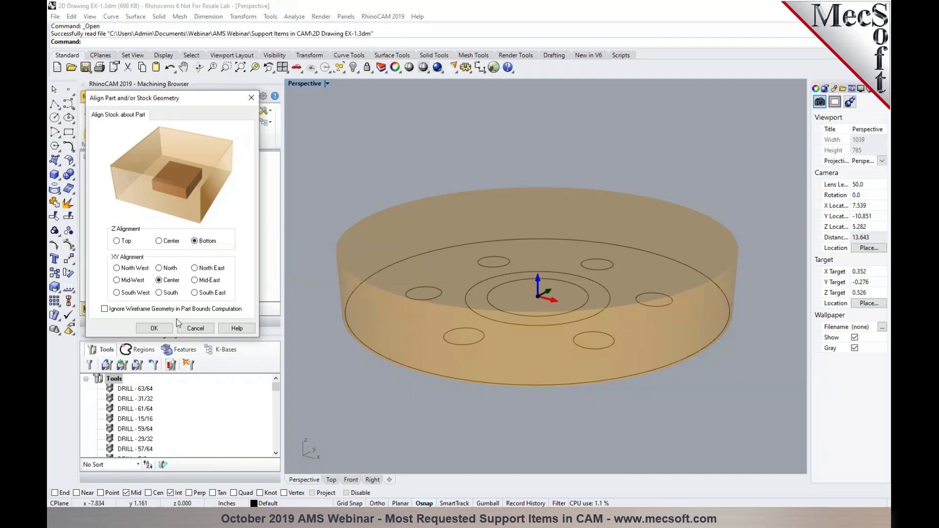
{"action": "left_click", "coordinate": [160, 328]}
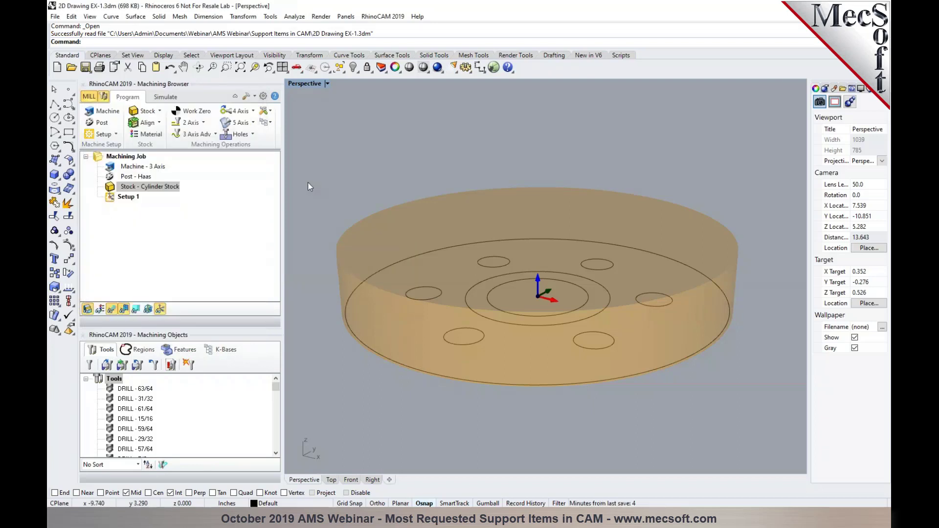
Generate a work zero at the center of the stock box's Highest Z face and display the stock for simulation
{"action": "left_click", "coordinate": [205, 116]}
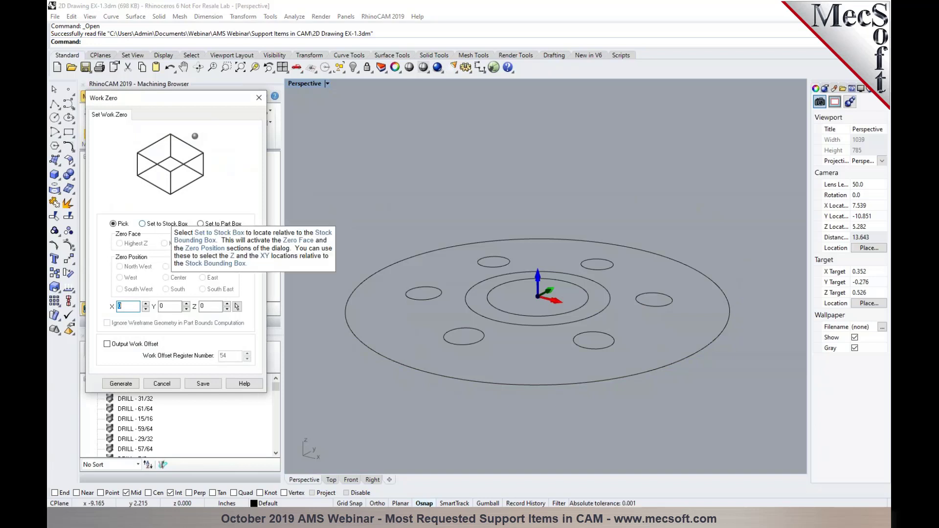
{"action": "left_click", "coordinate": [154, 225]}
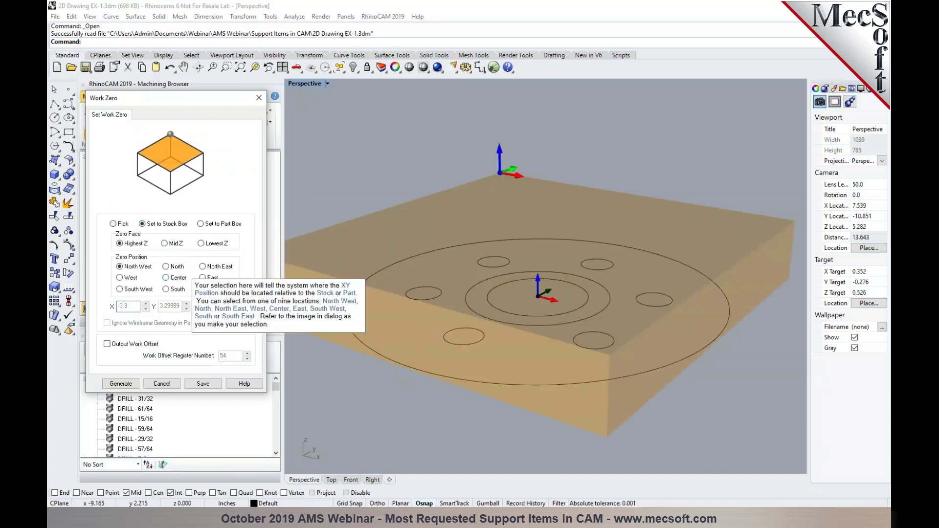
{"action": "left_click", "coordinate": [166, 278]}
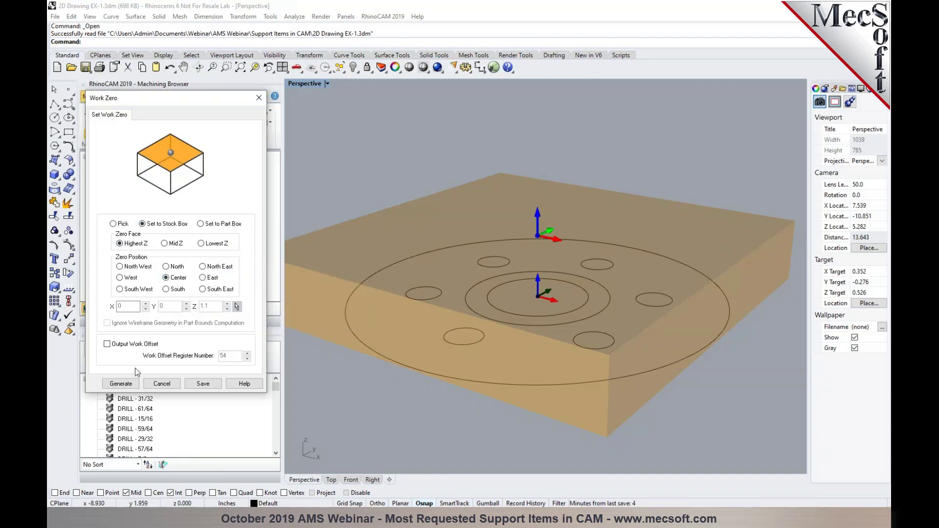
{"action": "left_click", "coordinate": [129, 386]}
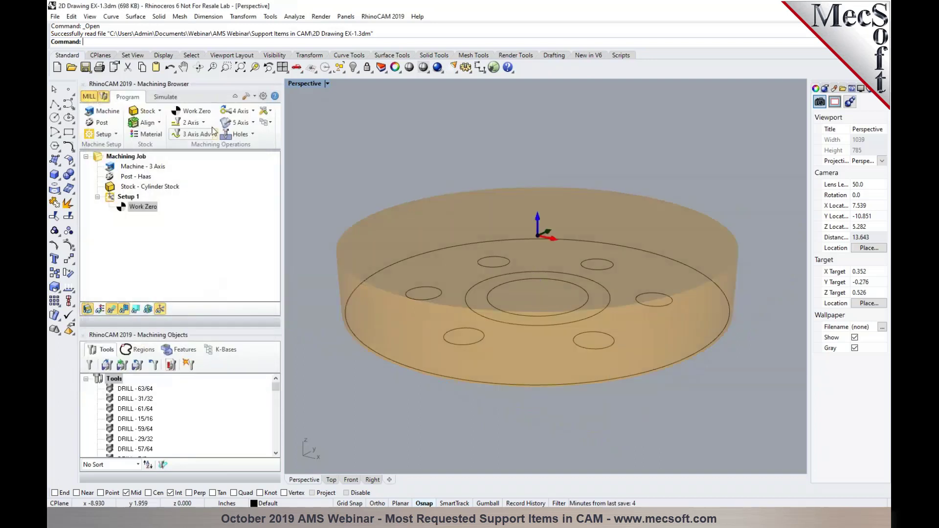
{"action": "left_click", "coordinate": [171, 97]}
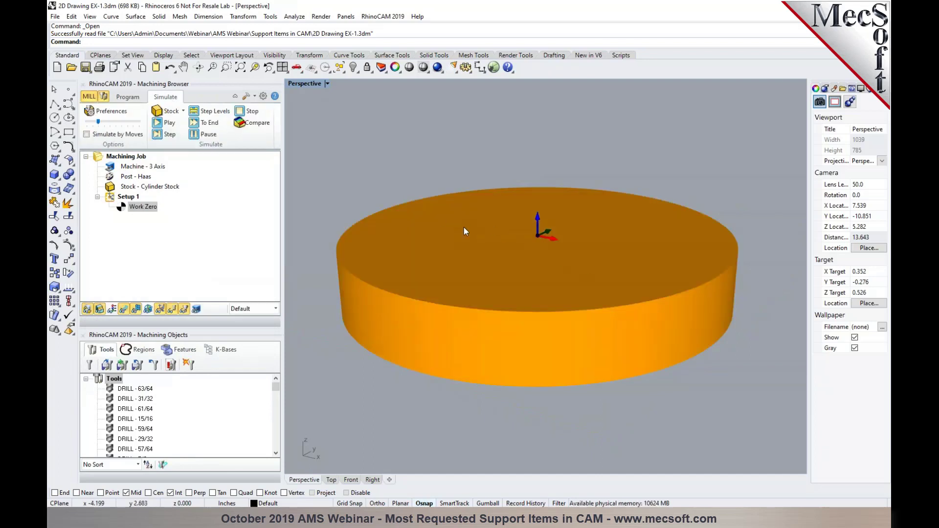
Inspect the simulated cylinder stock and its work zero in the Front, Top and Perspective views
{"action": "left_click", "coordinate": [350, 480]}
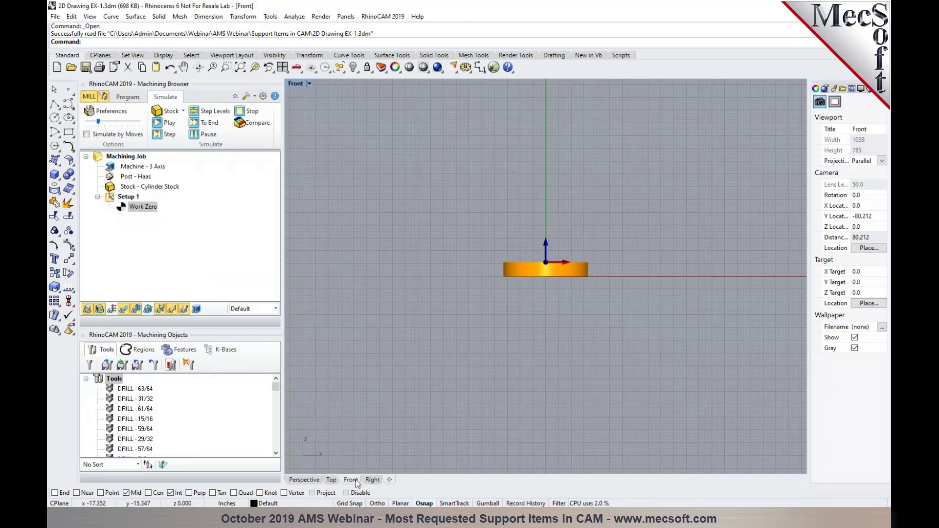
{"action": "left_click", "coordinate": [311, 480]}
{"action": "left_click", "coordinate": [331, 480]}
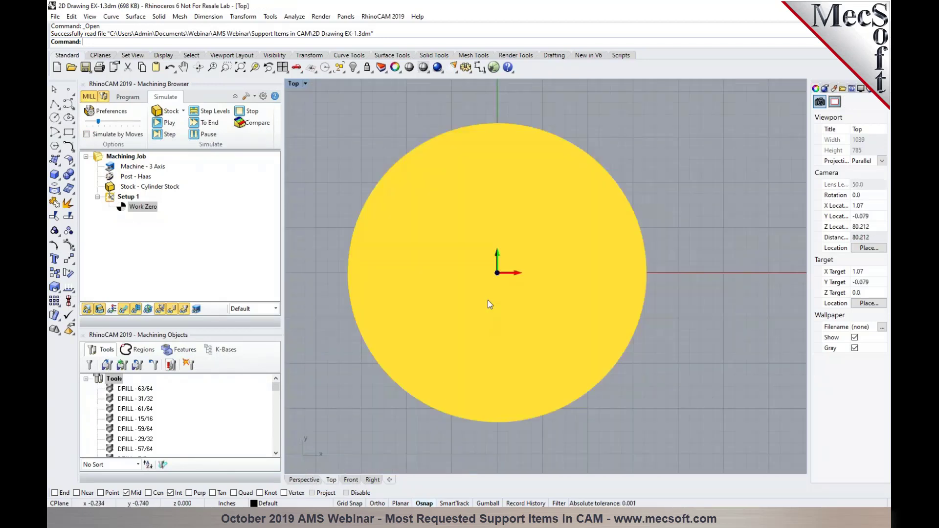
{"action": "left_click", "coordinate": [308, 480]}
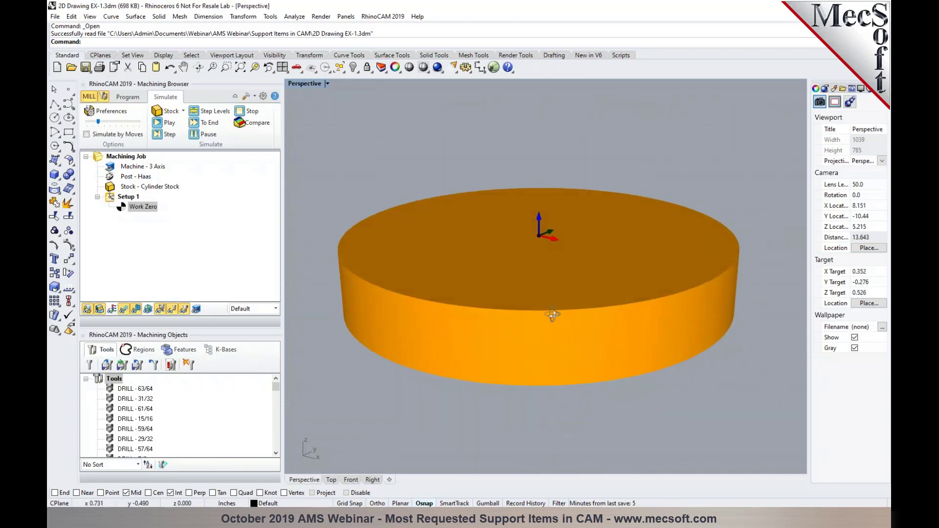
Compare the location of the Work Zero with the origin of Setup 1 on the translucent cylinder stock
{"action": "left_click", "coordinate": [127, 97]}
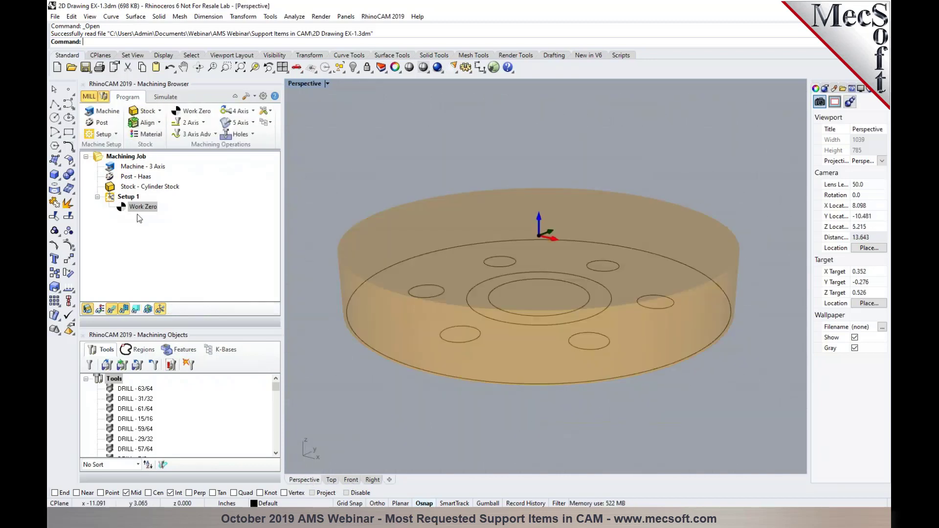
{"action": "left_click", "coordinate": [123, 210]}
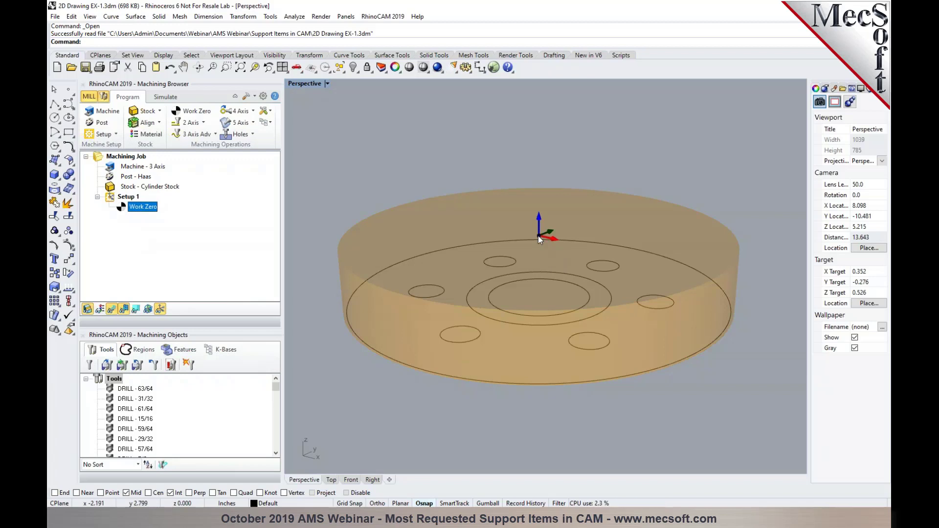
{"action": "left_click", "coordinate": [128, 197]}
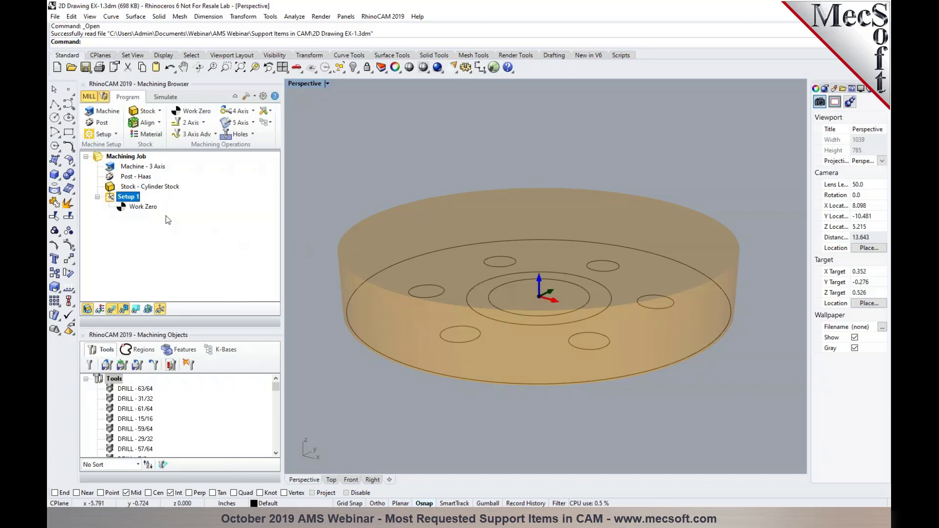
{"action": "left_click", "coordinate": [143, 207]}
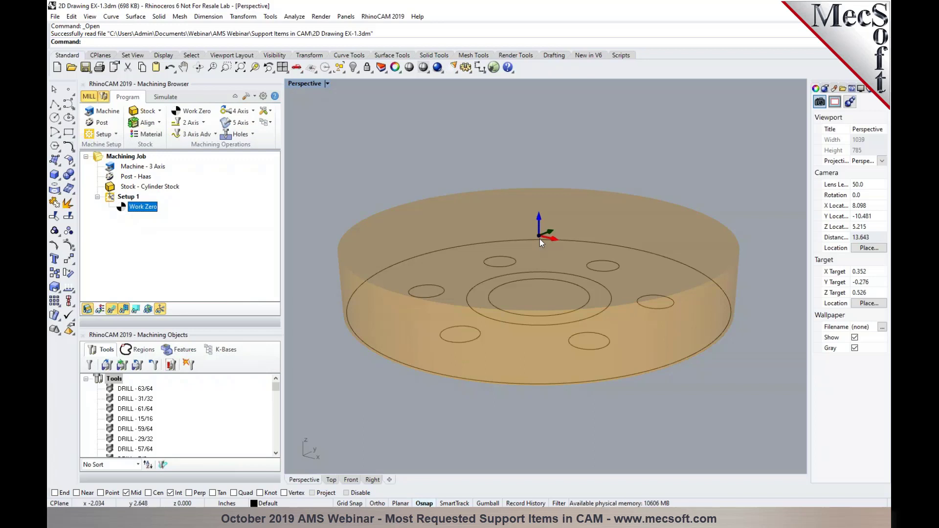
Generate a 2 1/2 Axis Facing operation with the FACEMILL-2.5 INCH tool, using the stock silhouette as the region to face
{"action": "left_click", "coordinate": [203, 123]}
{"action": "left_click", "coordinate": [223, 148]}
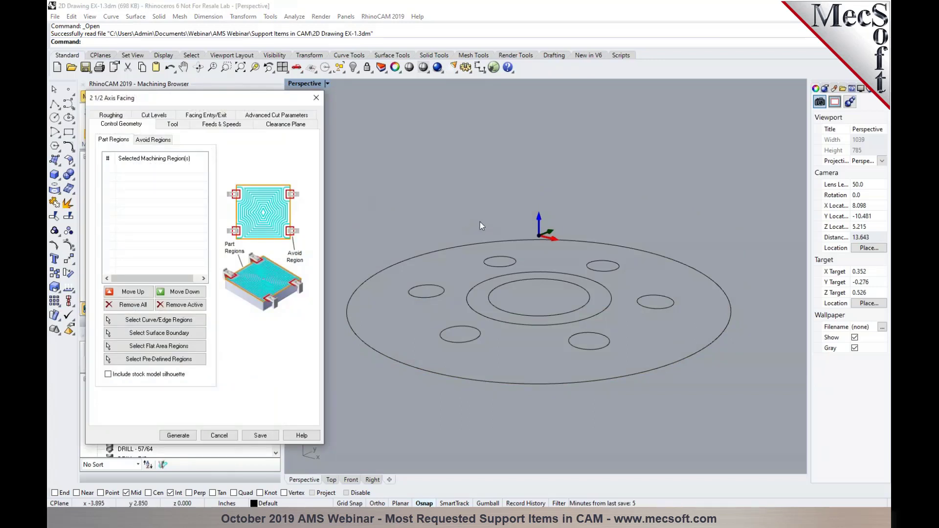
{"action": "left_click", "coordinate": [172, 124]}
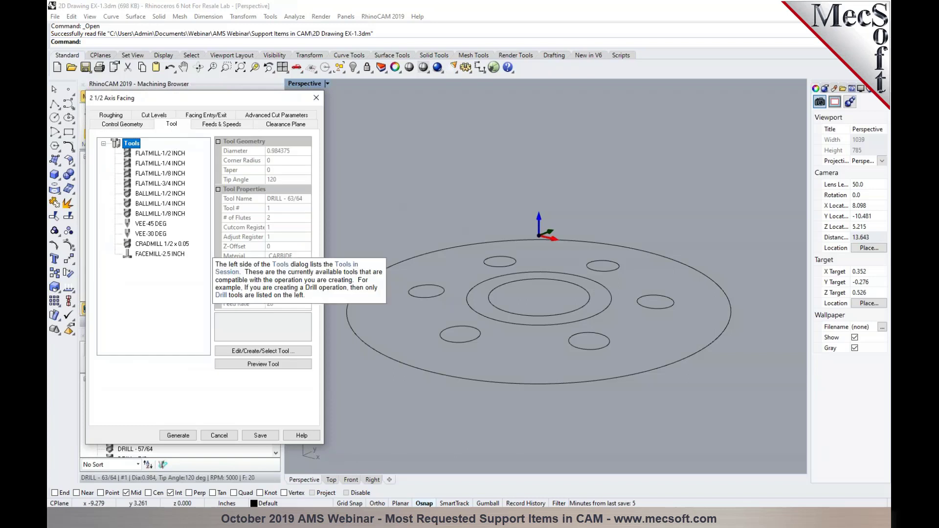
{"action": "left_click", "coordinate": [156, 254]}
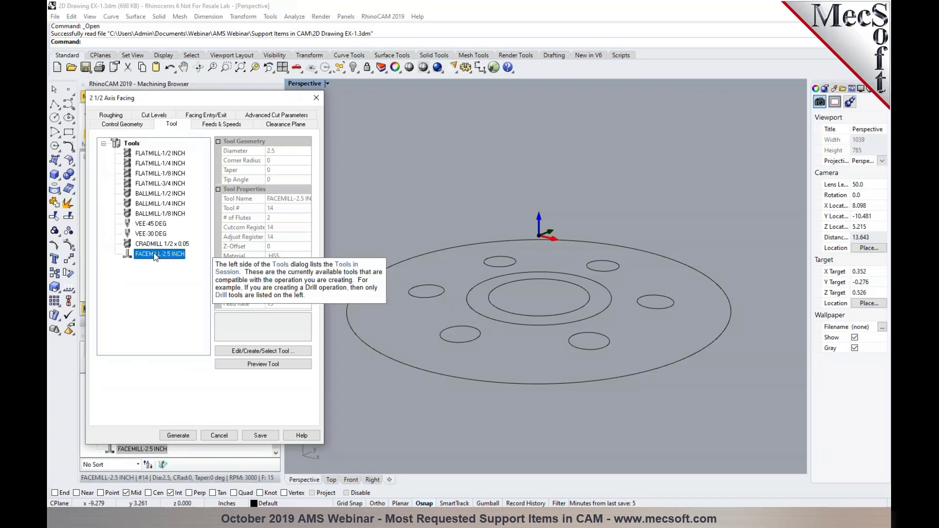
{"action": "left_click", "coordinate": [143, 116]}
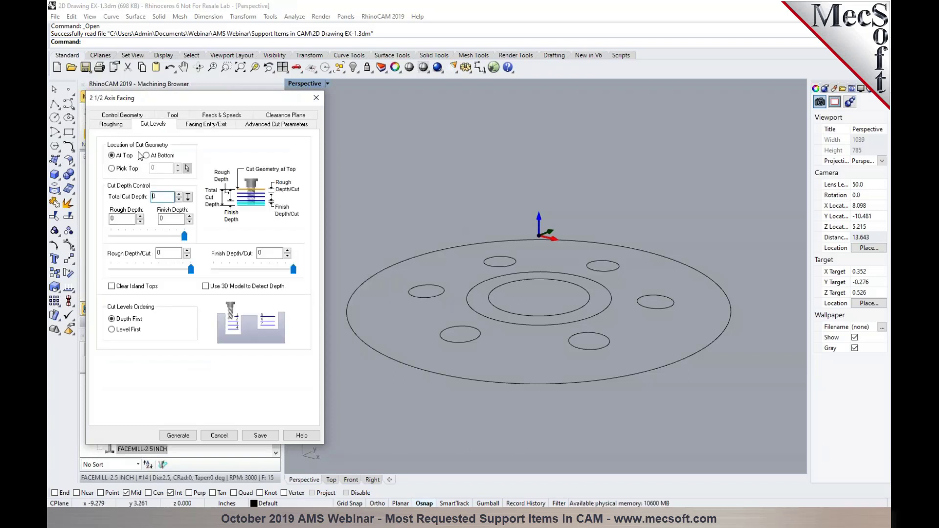
{"action": "left_click", "coordinate": [178, 435]}
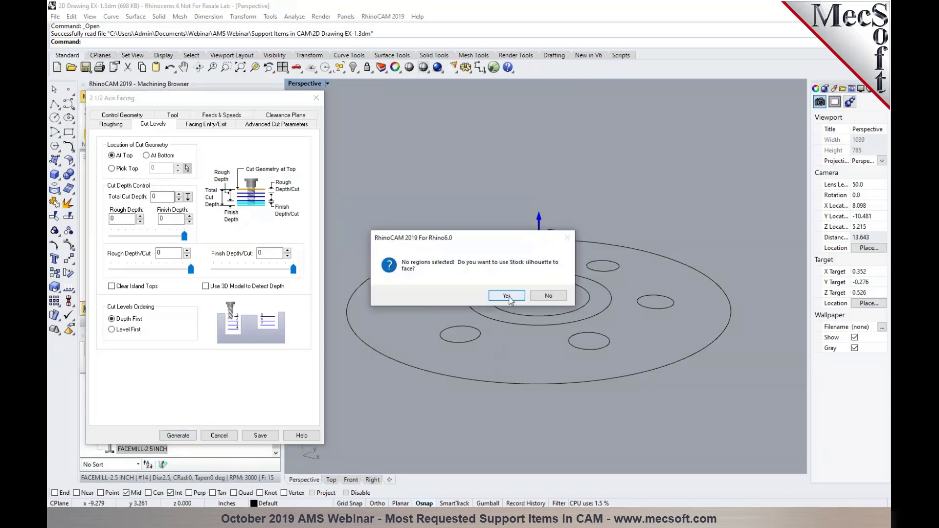
{"action": "left_click", "coordinate": [507, 296]}
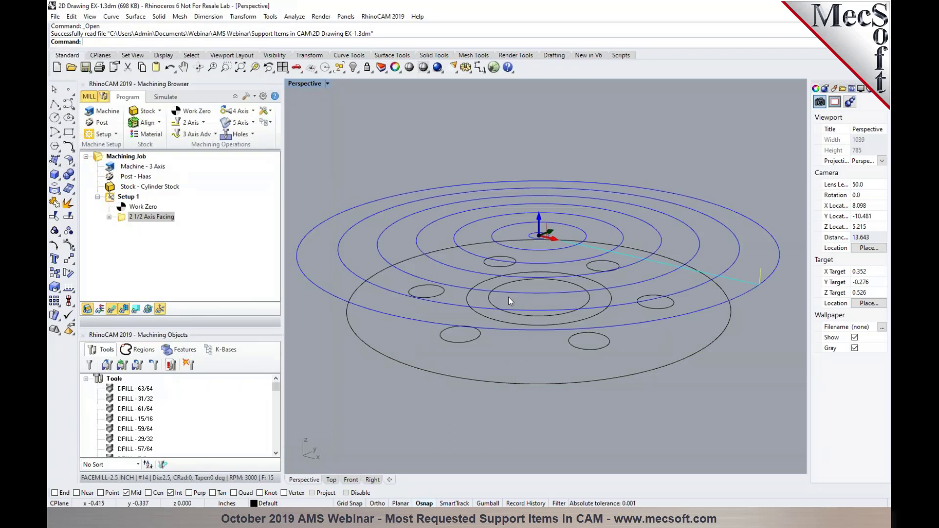
Examine the facing toolpath relative to the work zero and check its Z level
{"action": "left_click", "coordinate": [123, 206]}
{"action": "right_click_drag", "start_coordinate": [408, 275], "coordinate": [413, 267]}
{"action": "left_click", "coordinate": [157, 217]}
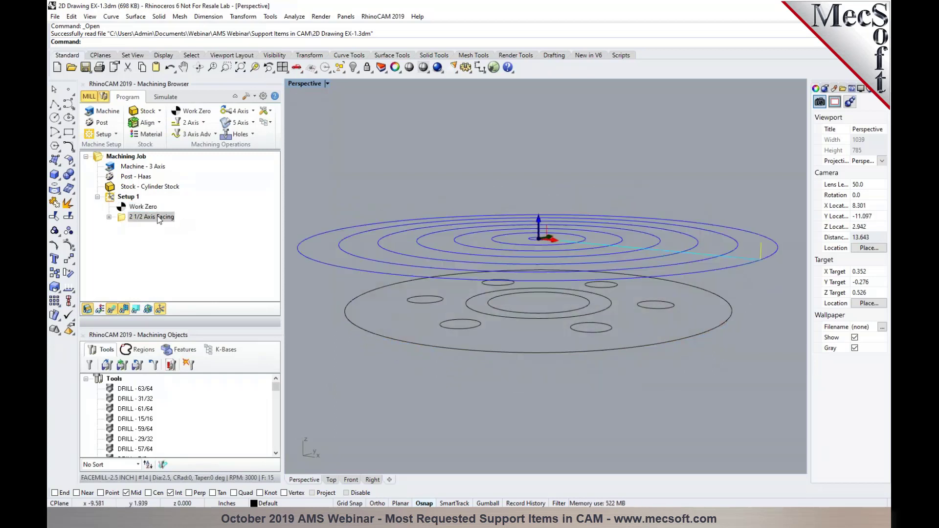
{"action": "left_click", "coordinate": [135, 309]}
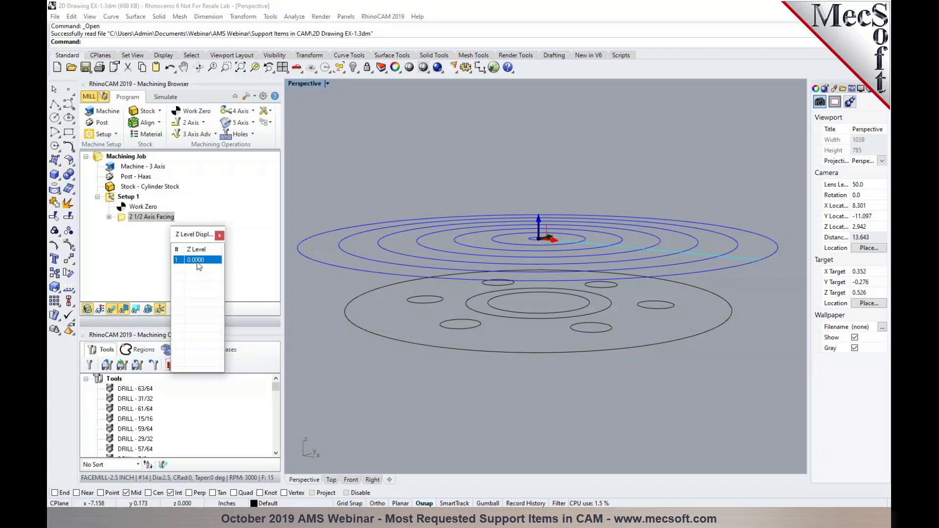
{"action": "left_click", "coordinate": [219, 236]}
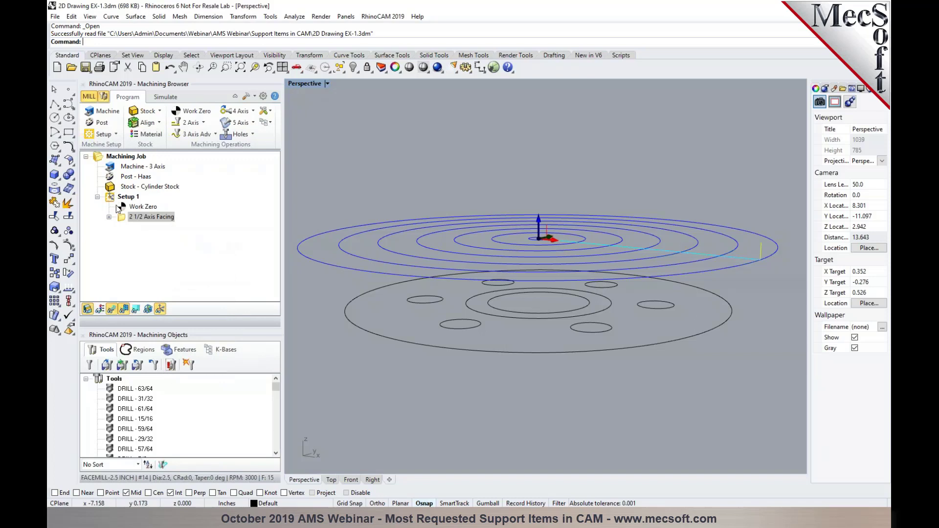
Set the facing operation's Total Cut Depth to 0.1, regenerate the toolpath and check its new Z level
{"action": "double_click", "coordinate": [151, 216]}
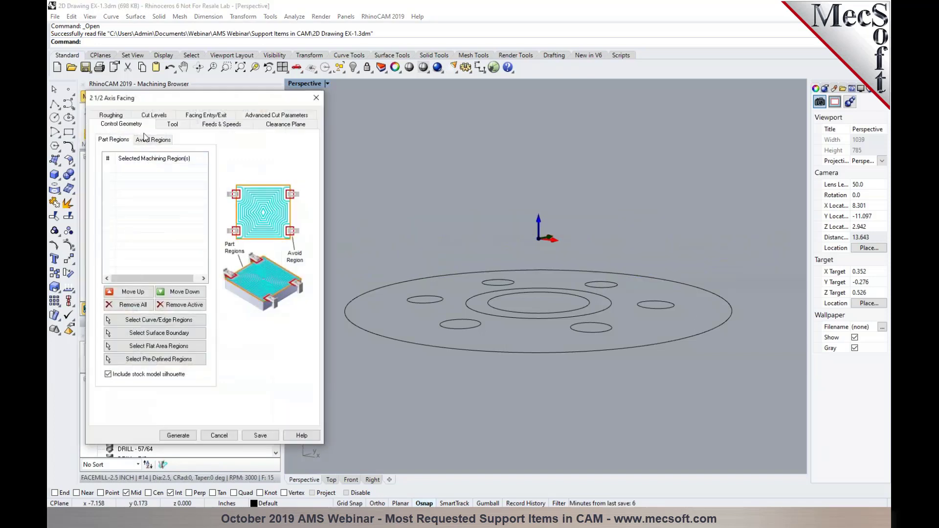
{"action": "mouse_move", "coordinate": [162, 193]}
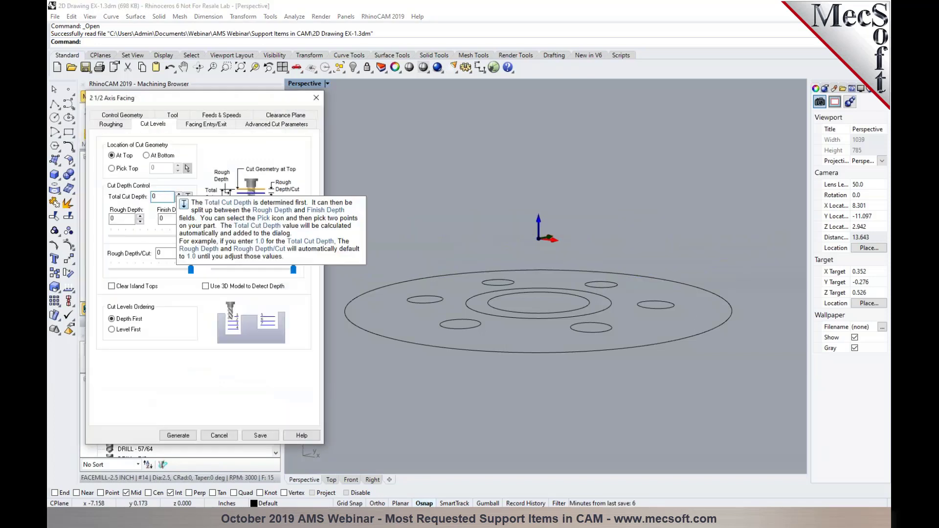
{"action": "type", "text": ".1"}
{"action": "left_click", "coordinate": [178, 435]}
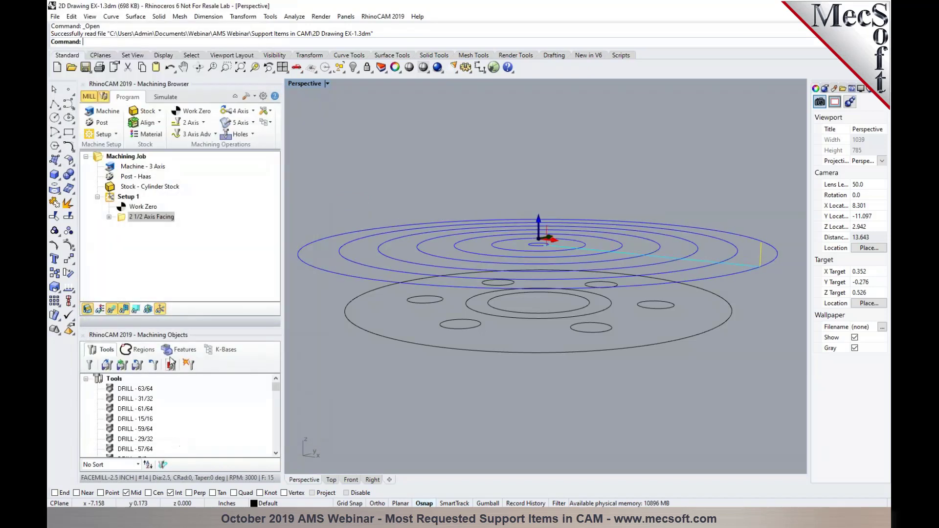
{"action": "left_click", "coordinate": [136, 309]}
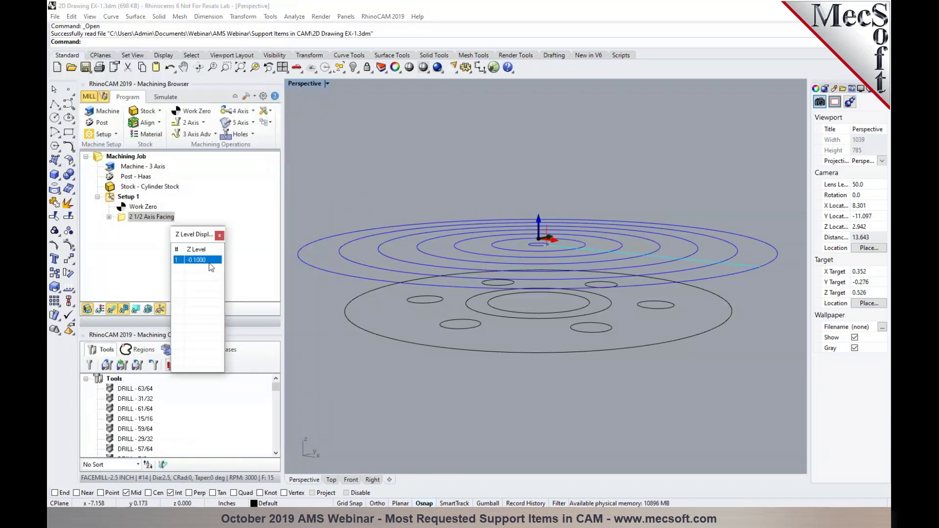
{"action": "left_click", "coordinate": [220, 236]}
Simulate the 2 1/2 Axis Facing operation on the cylinder stock at an increased simulation speed
{"action": "left_click", "coordinate": [172, 98]}
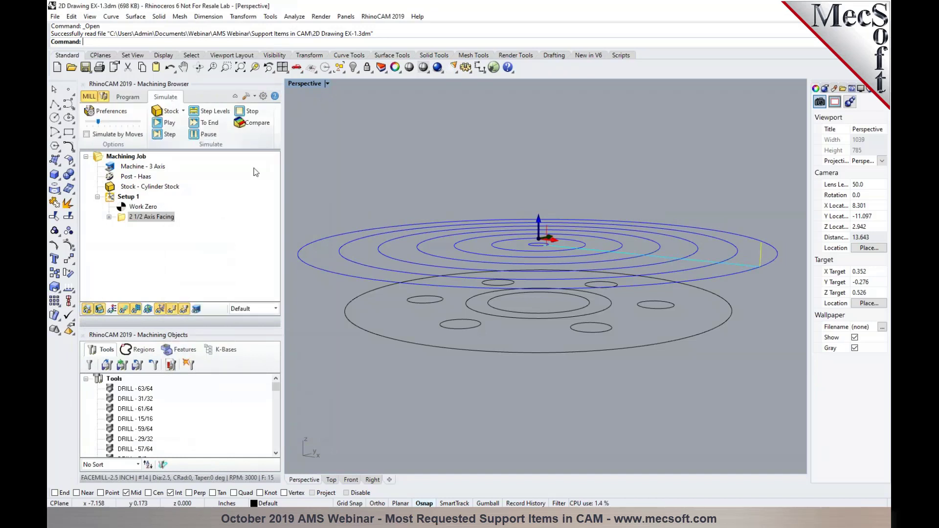
{"action": "left_click", "coordinate": [168, 123]}
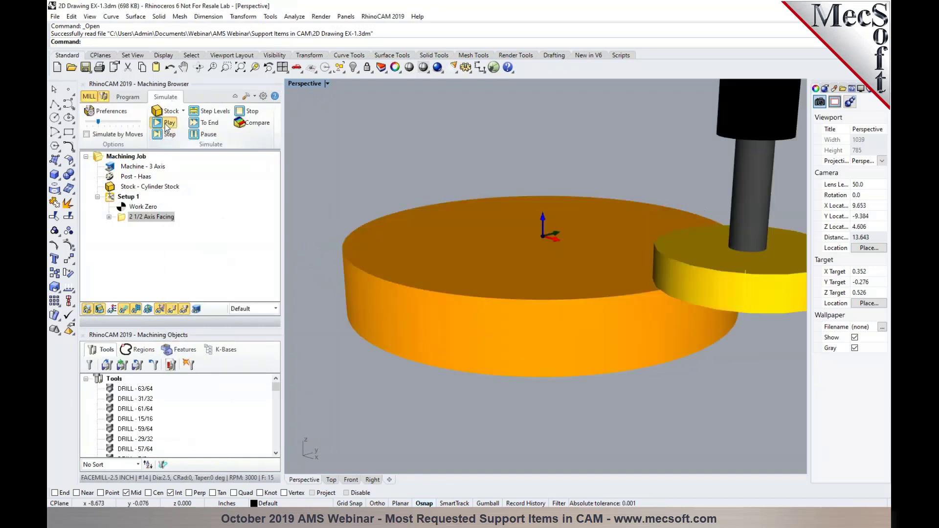
{"action": "left_click_drag", "start_coordinate": [100, 123], "coordinate": [127, 124]}
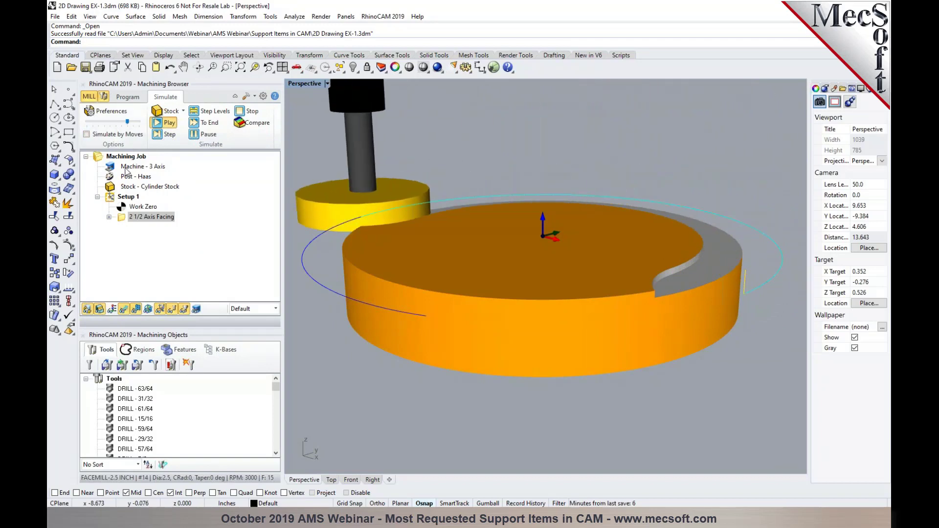
{"action": "left_click", "coordinate": [195, 139]}
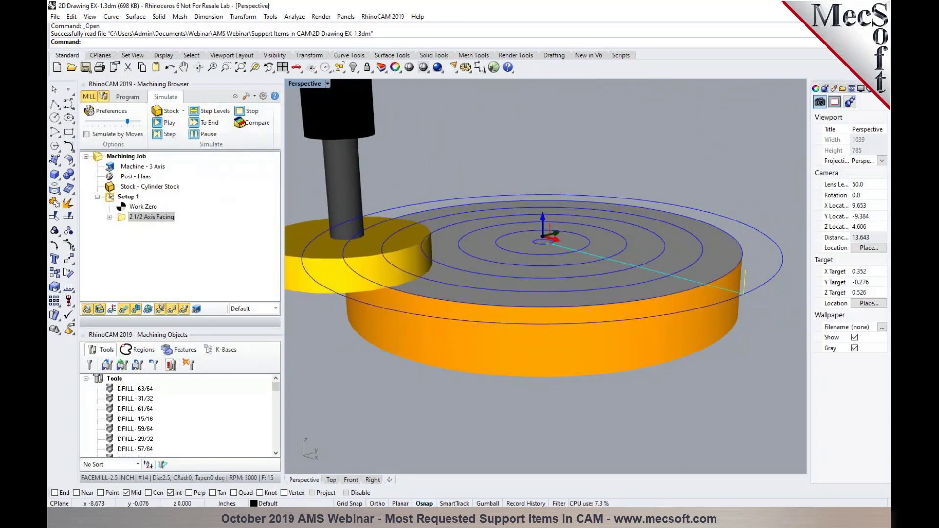
Switch to the Photos app to review the part's 2D drawing and 3D picture, and return to RhinoCAM
{"action": "key", "text": "alt+Tab"}
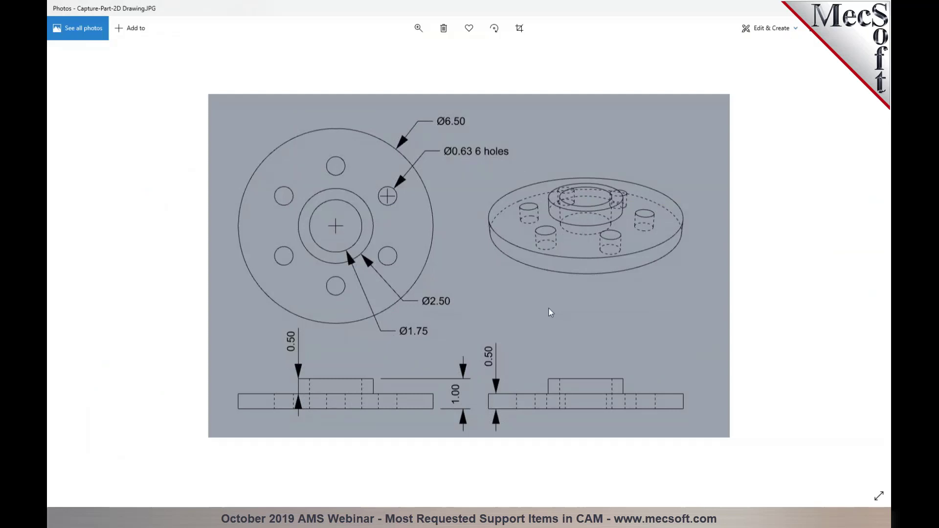
{"action": "left_click", "coordinate": [866, 266]}
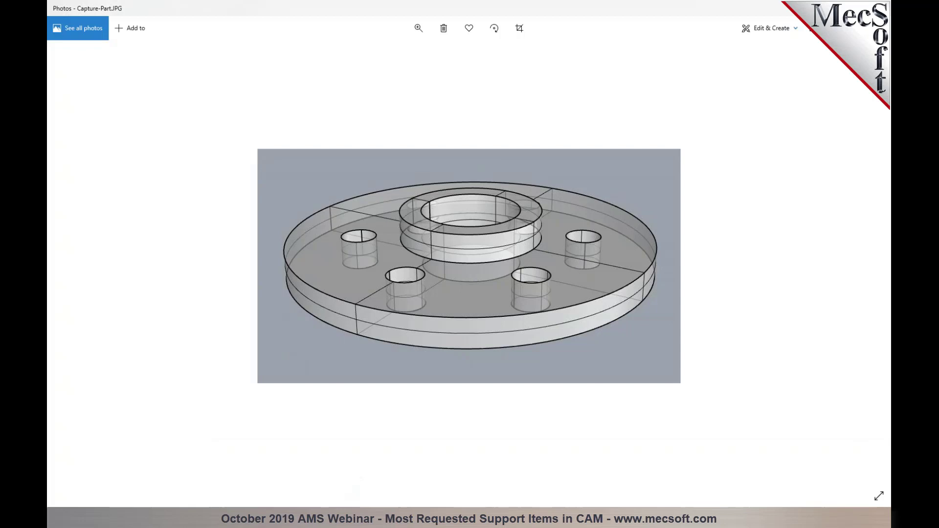
{"action": "key", "text": "alt+Tab"}
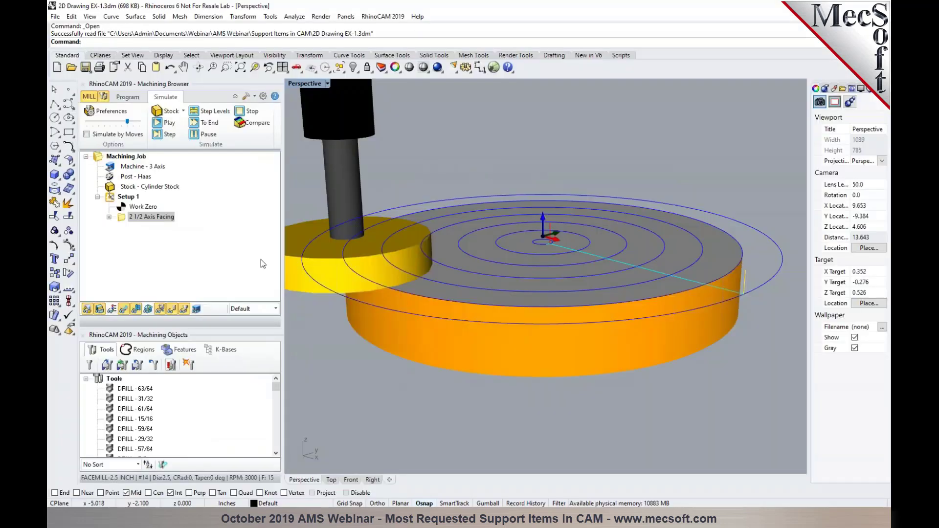
Duplicate the 2 1/2 Axis Facing operation within Setup 1 by copying and pasting it
{"action": "left_click", "coordinate": [125, 97]}
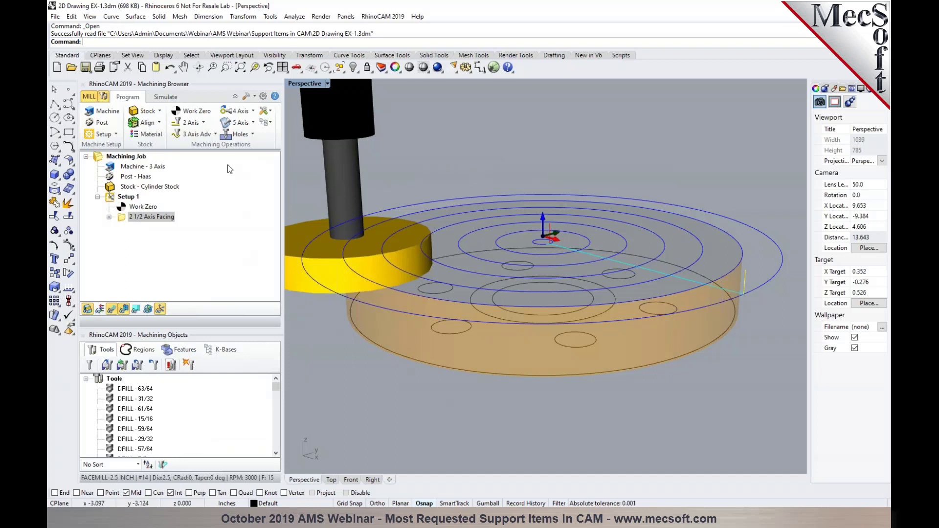
{"action": "right_click", "coordinate": [126, 220]}
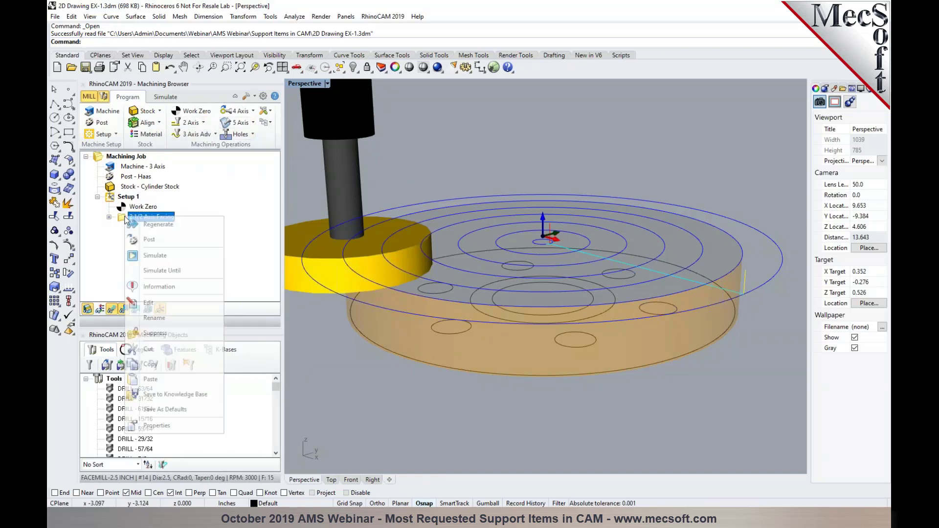
{"action": "left_click", "coordinate": [142, 362]}
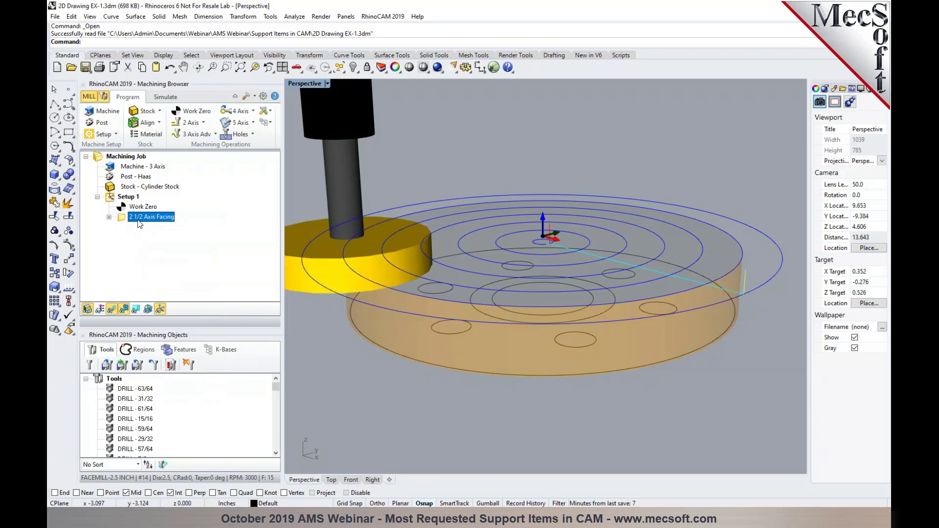
{"action": "right_click", "coordinate": [140, 223]}
{"action": "left_click", "coordinate": [168, 382]}
In the copied facing operation, exclude the stock model silhouette and select the outer circle and the larger central circle as part regions
{"action": "double_click", "coordinate": [147, 227]}
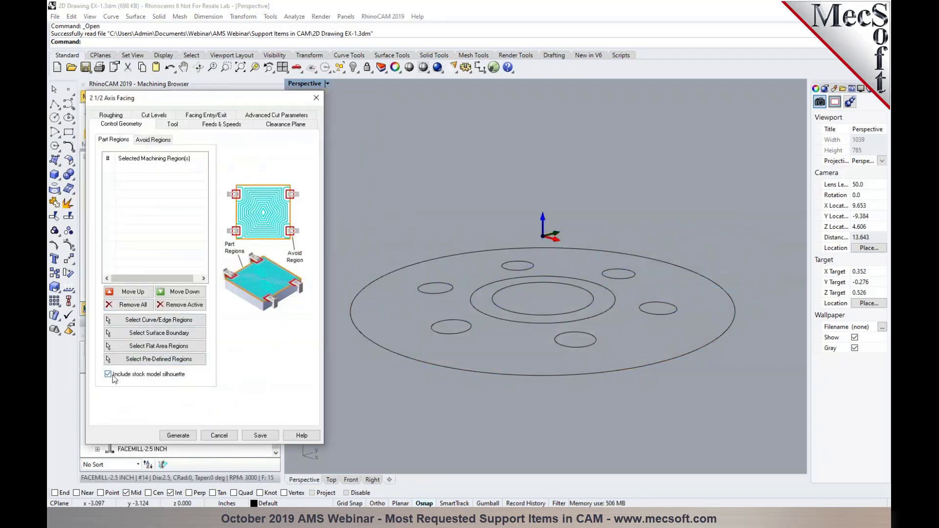
{"action": "left_click", "coordinate": [112, 377]}
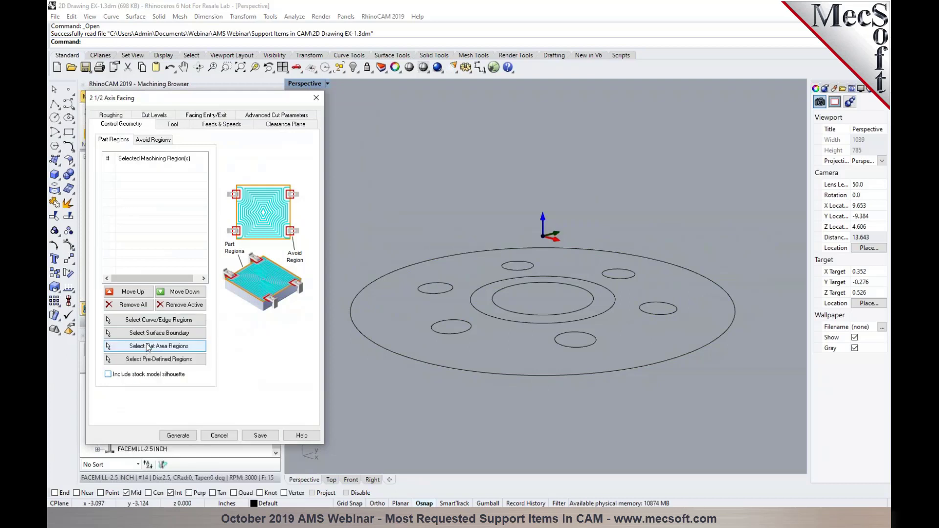
{"action": "left_click", "coordinate": [158, 320]}
{"action": "left_click", "coordinate": [433, 364]}
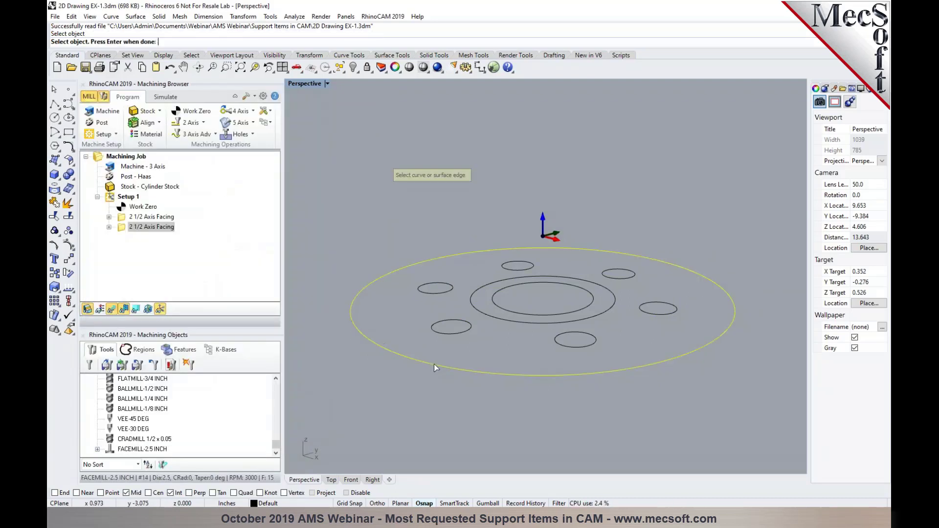
{"action": "left_click", "coordinate": [501, 321]}
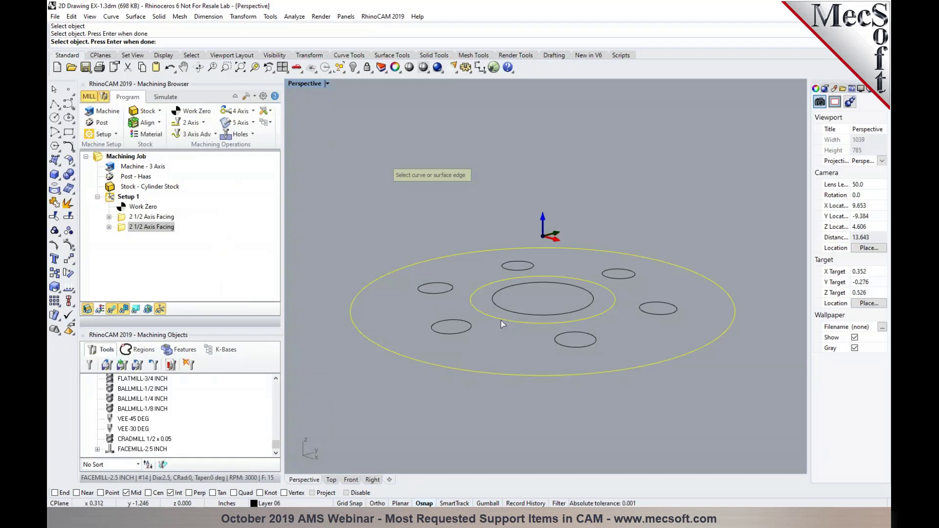
{"action": "key", "text": "Return"}
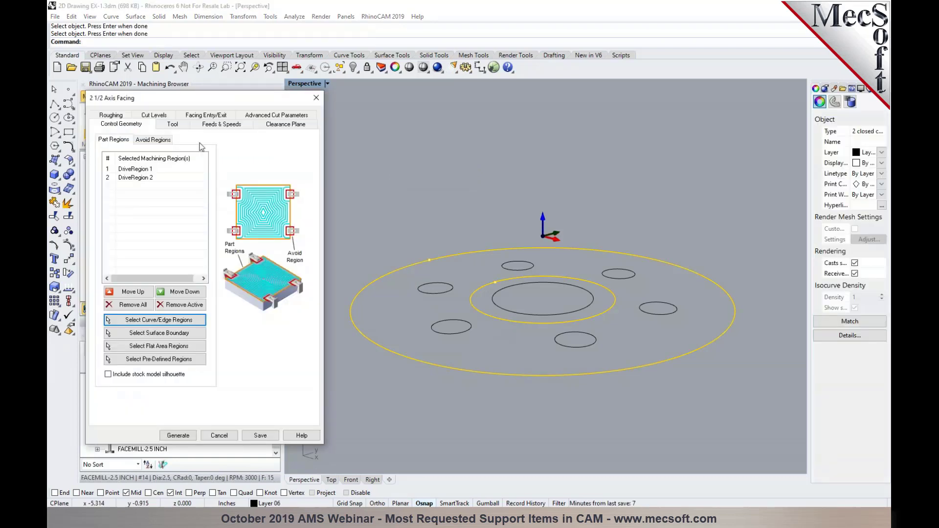
In the copied facing operation's cut levels, set the location of the cut geometry to Pick Top at Z -0.1
{"action": "left_click", "coordinate": [171, 124]}
{"action": "mouse_move", "coordinate": [153, 258]}
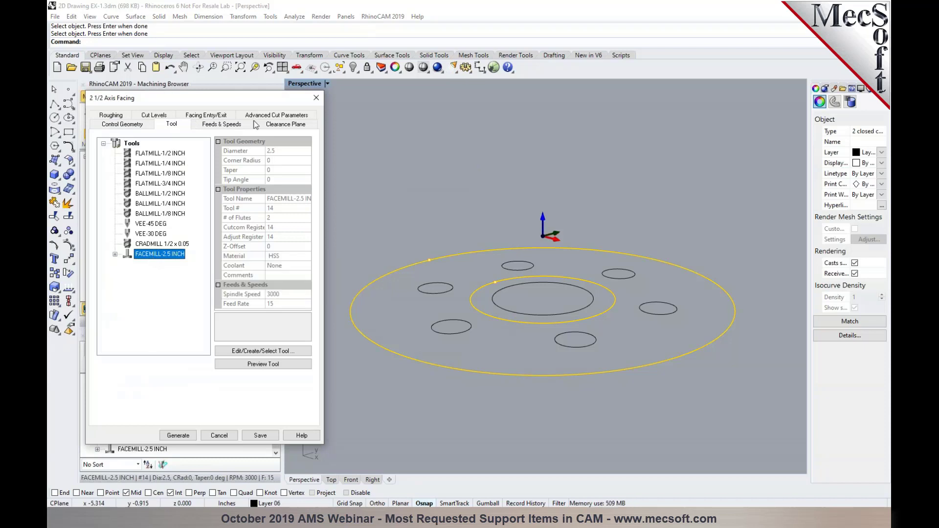
{"action": "left_click", "coordinate": [152, 118]}
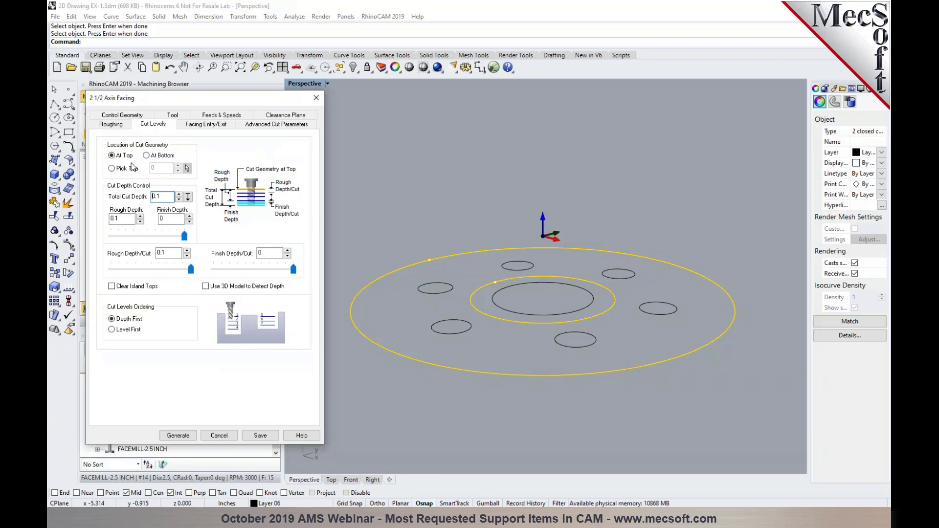
{"action": "right_click_drag", "start_coordinate": [457, 325], "coordinate": [428, 317]}
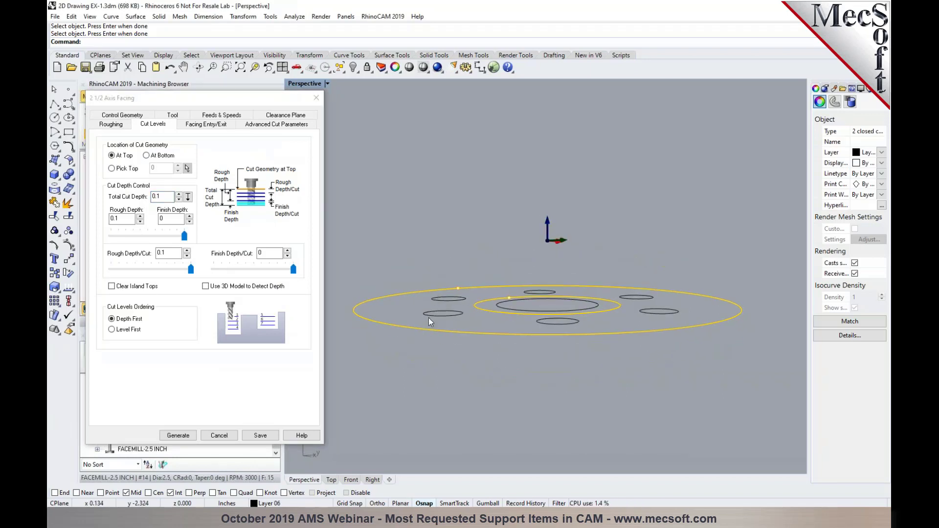
{"action": "right_click_drag", "start_coordinate": [480, 336], "coordinate": [486, 348]}
{"action": "left_click", "coordinate": [126, 172]}
{"action": "left_click", "coordinate": [126, 170]}
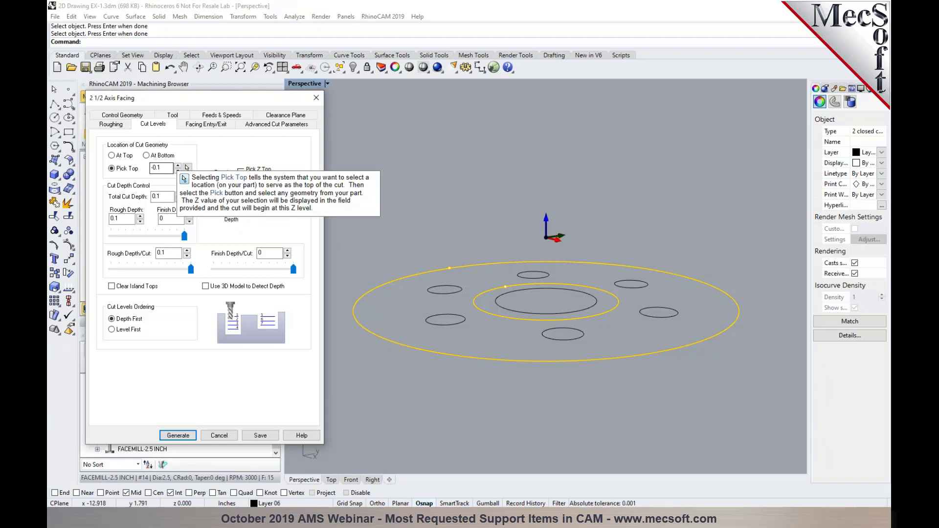
Set the facing operation's total cut depth to 0.5 and its rough depth per cut to 0.25
{"action": "double_click", "coordinate": [162, 196]}
{"action": "type", "text": "0"}
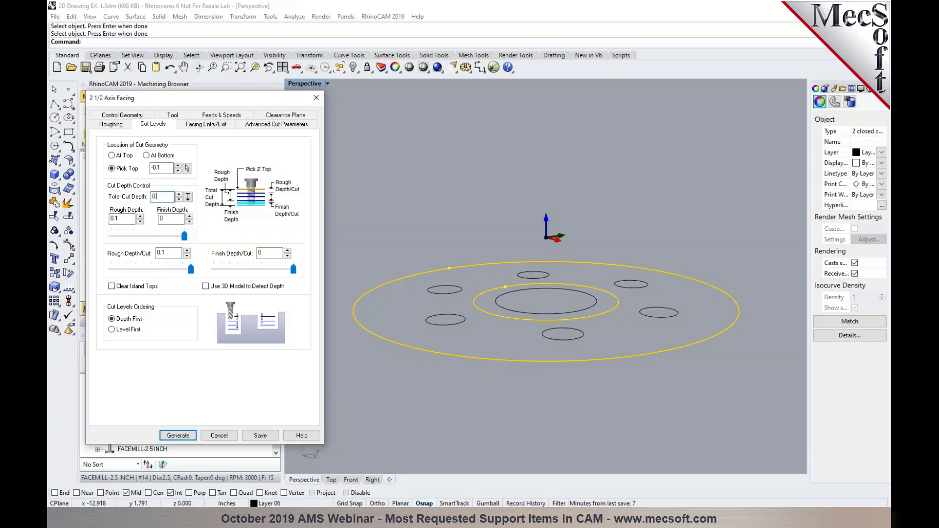
{"action": "key", "text": "Tab"}
{"action": "left_click_drag", "start_coordinate": [131, 270], "coordinate": [152, 275]}
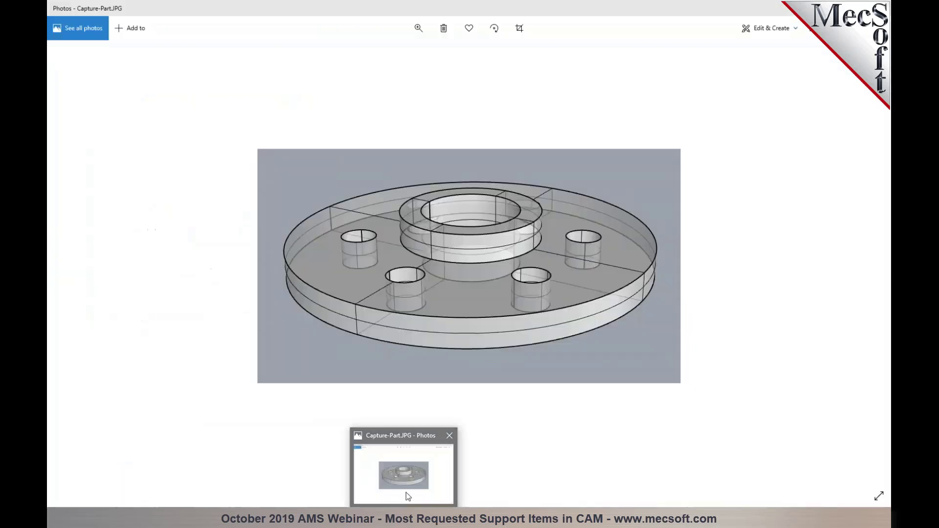
Switch to the Photos app to check the step heights in the part's 2D drawing, and return to RhinoCAM
{"action": "left_click", "coordinate": [406, 492]}
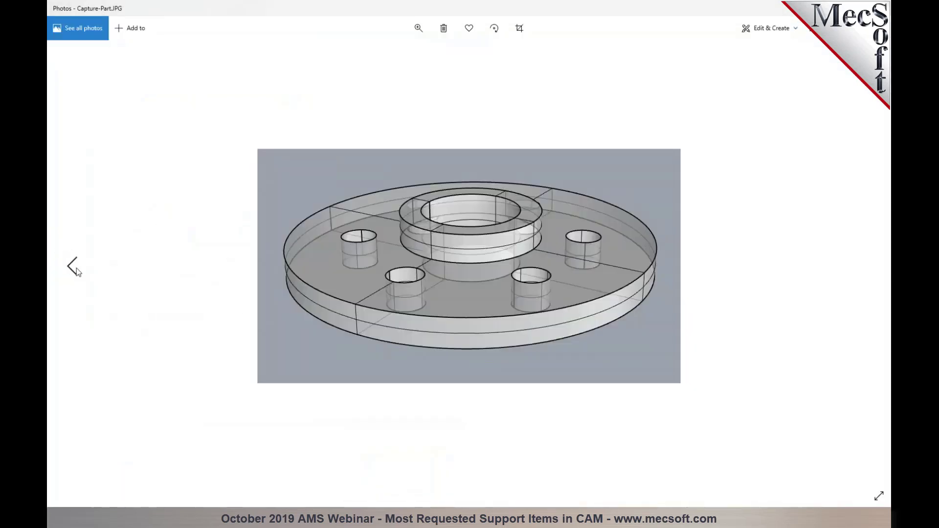
{"action": "left_click", "coordinate": [74, 267]}
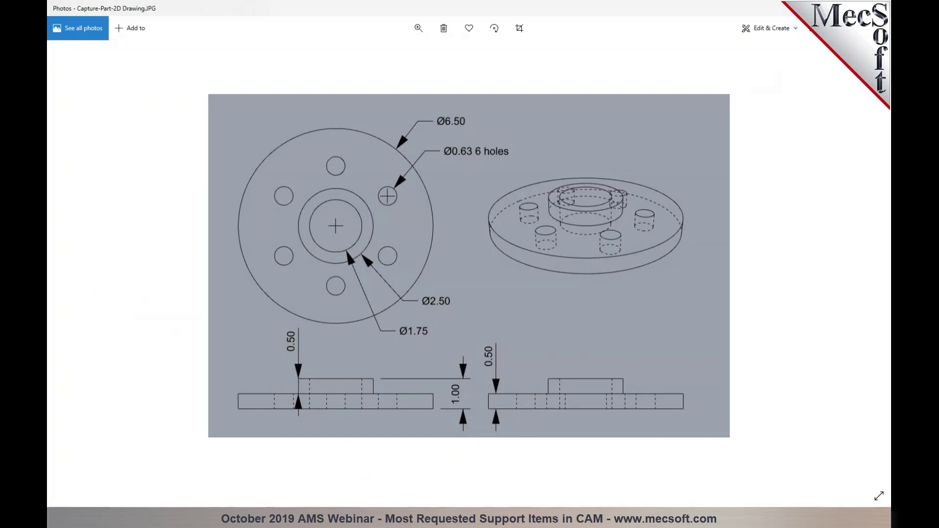
{"action": "left_click", "coordinate": [832, 9]}
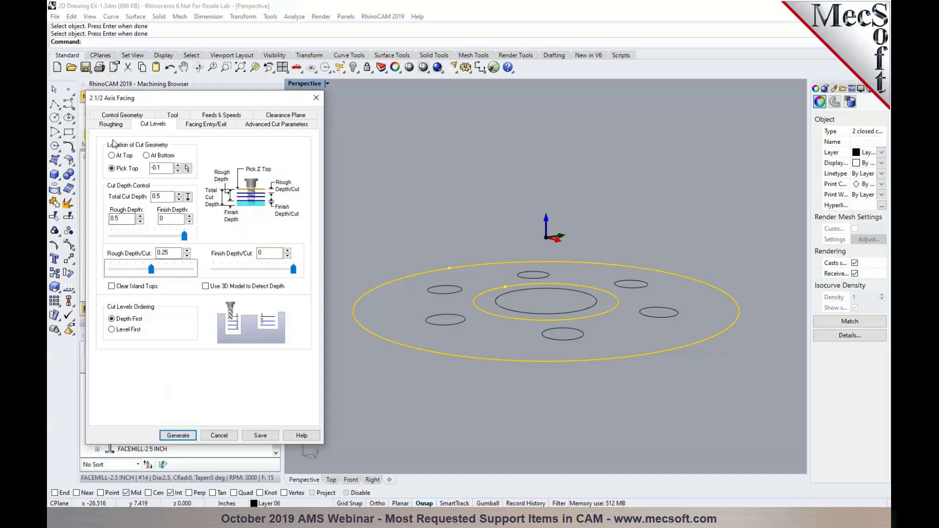
Generate the copied 2 1/2 Axis Facing operation and simulate its material removal through to the end
{"action": "left_click", "coordinate": [110, 124]}
{"action": "left_click", "coordinate": [178, 435]}
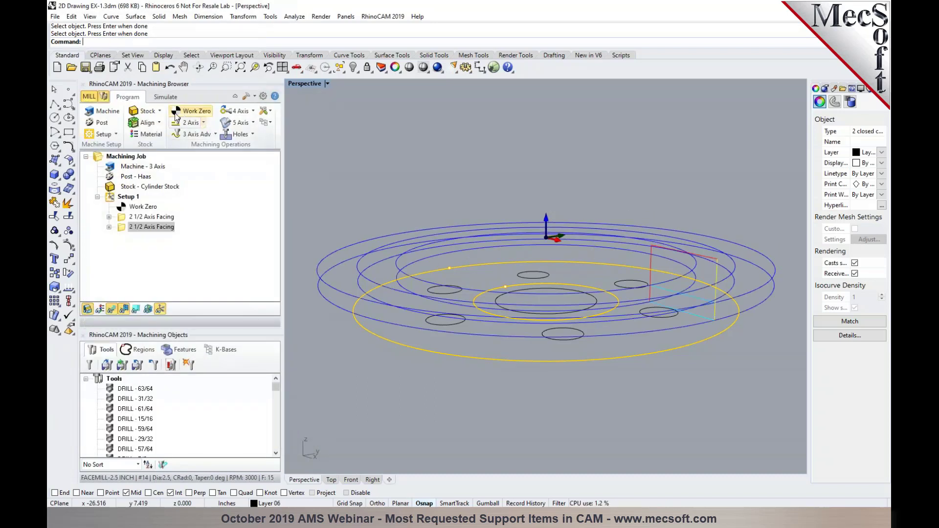
{"action": "left_click", "coordinate": [166, 96]}
{"action": "left_click", "coordinate": [160, 124]}
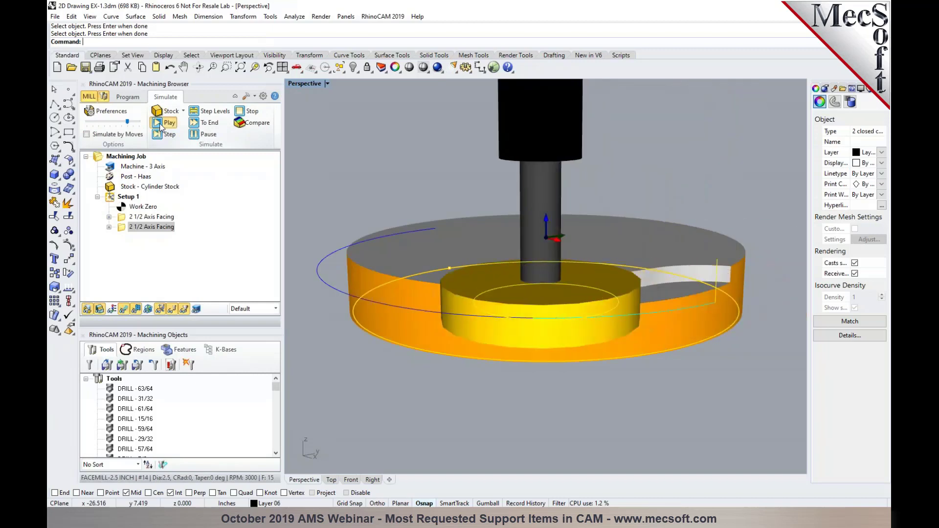
{"action": "left_click", "coordinate": [198, 133]}
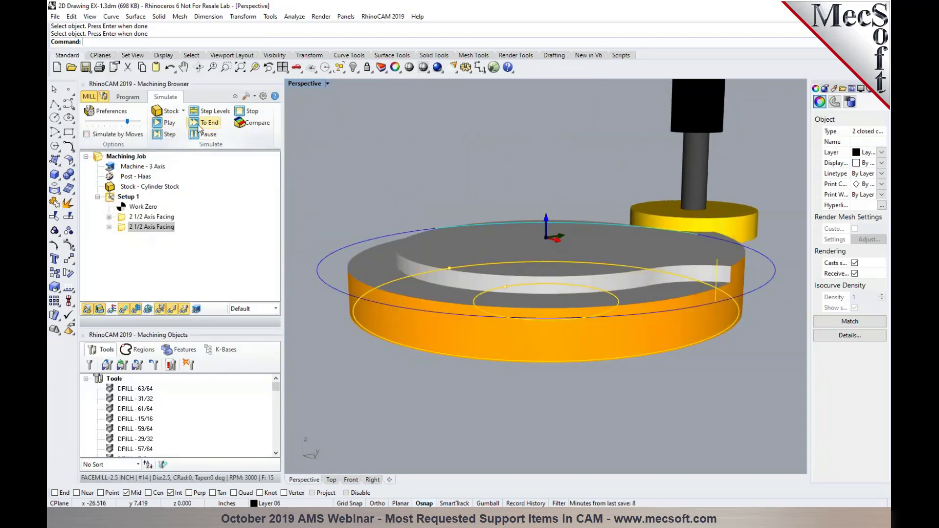
{"action": "left_click", "coordinate": [205, 122]}
Hide the toolpath and the part geometry to examine the simulated stock from several angles
{"action": "left_click", "coordinate": [332, 353]}
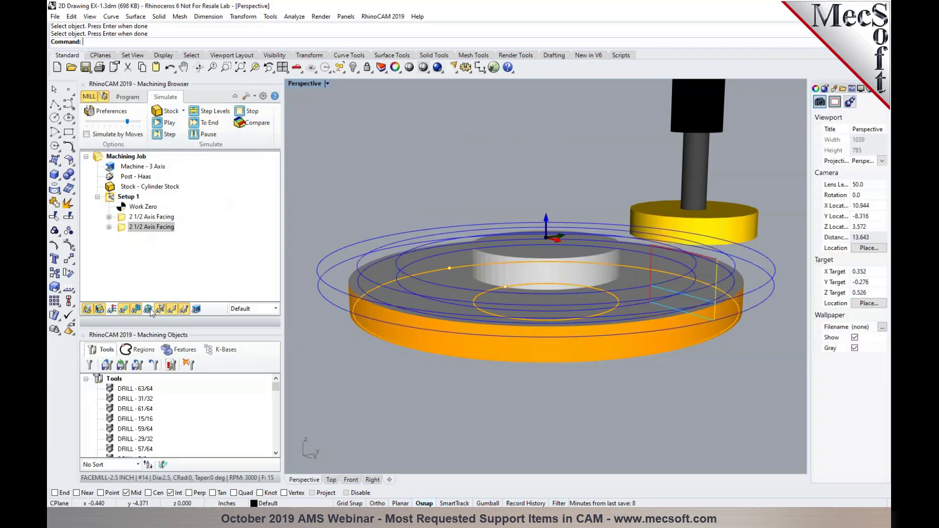
{"action": "left_click", "coordinate": [124, 308]}
{"action": "right_click_drag", "start_coordinate": [469, 374], "coordinate": [487, 377]}
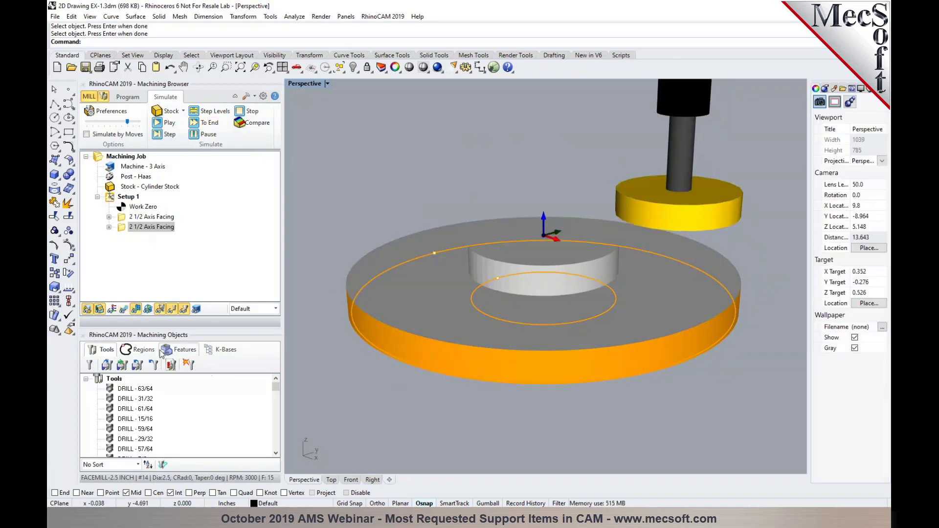
{"action": "left_click", "coordinate": [87, 308]}
{"action": "right_click_drag", "start_coordinate": [430, 429], "coordinate": [408, 428]}
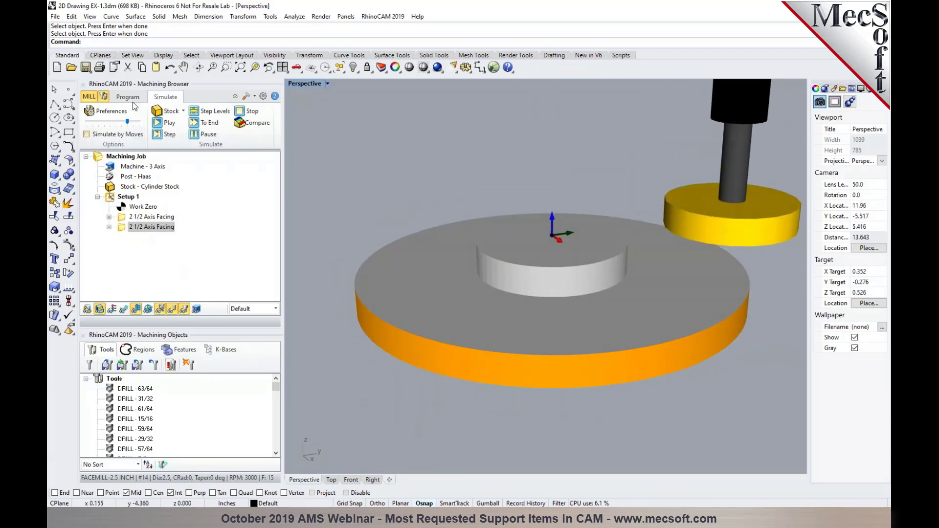
Return to programming mode and review the hole dimensions on the 2D drawing in Photos before going back to RhinoCAM
{"action": "left_click", "coordinate": [128, 96]}
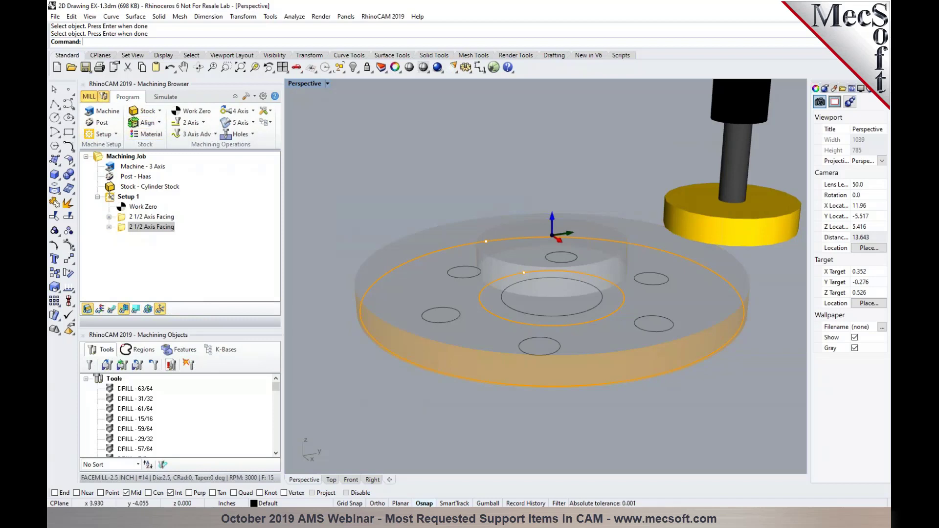
{"action": "key", "text": "alt+Tab"}
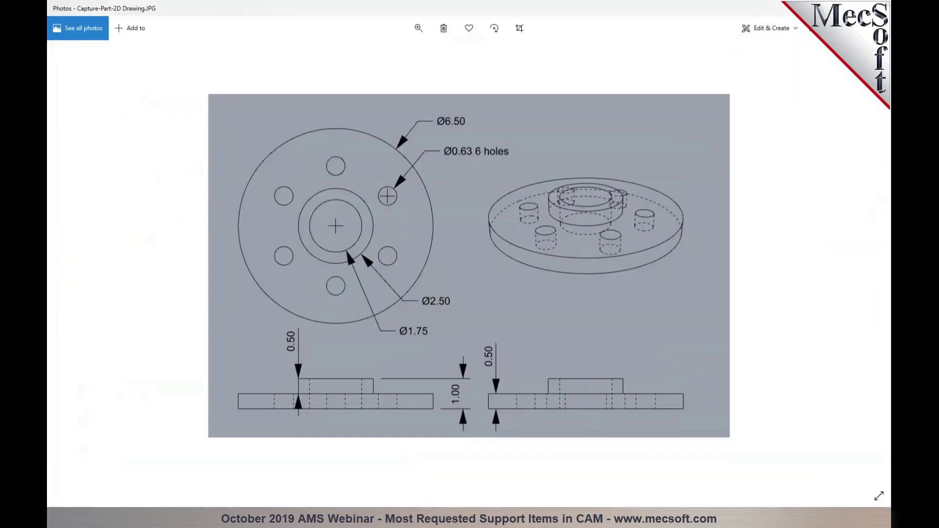
{"action": "key", "text": "alt+Tab"}
Create a Drill hole operation and select all circles inside the outer circle as drill locations
{"action": "left_click", "coordinate": [253, 135]}
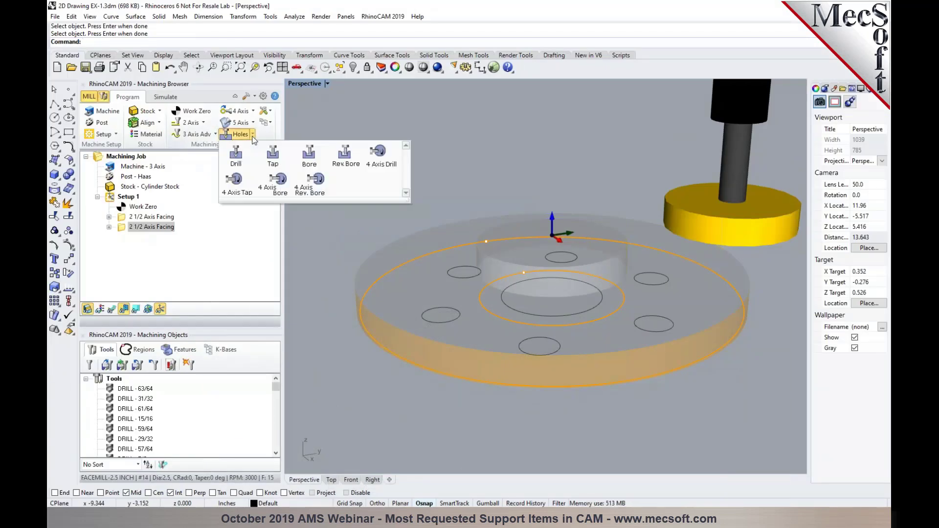
{"action": "left_click", "coordinate": [236, 155]}
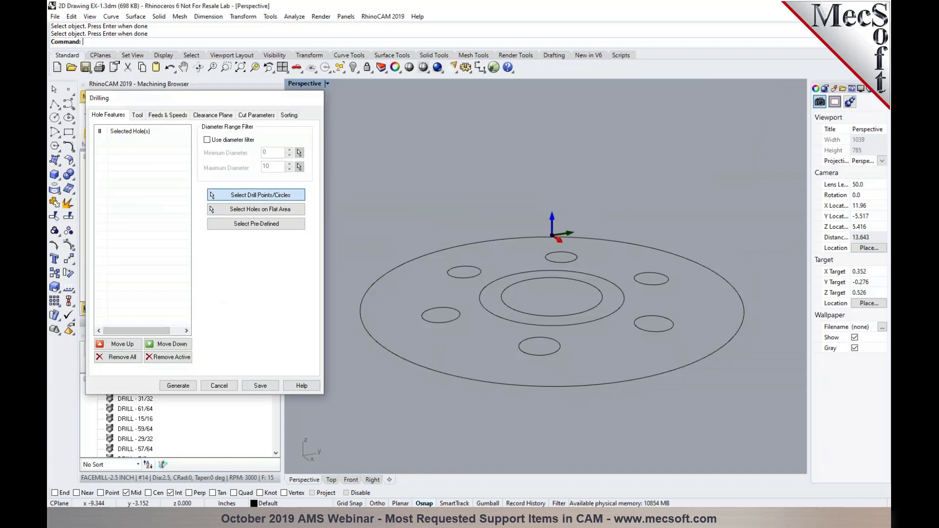
{"action": "left_click", "coordinate": [260, 194]}
{"action": "left_click_drag", "start_coordinate": [356, 213], "coordinate": [689, 392]}
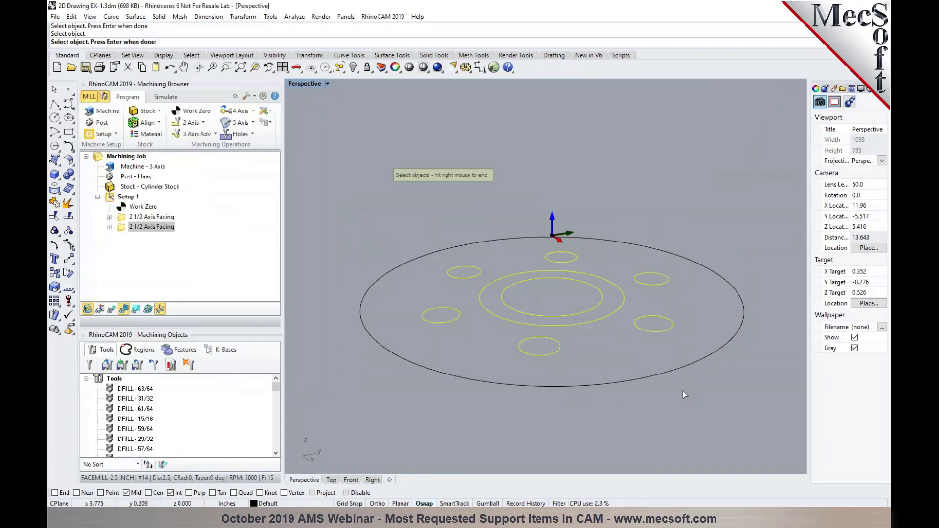
{"action": "right_click", "coordinate": [683, 391]}
Filter the selected holes by diameter, with a maximum diameter of 0.625
{"action": "left_click", "coordinate": [233, 141]}
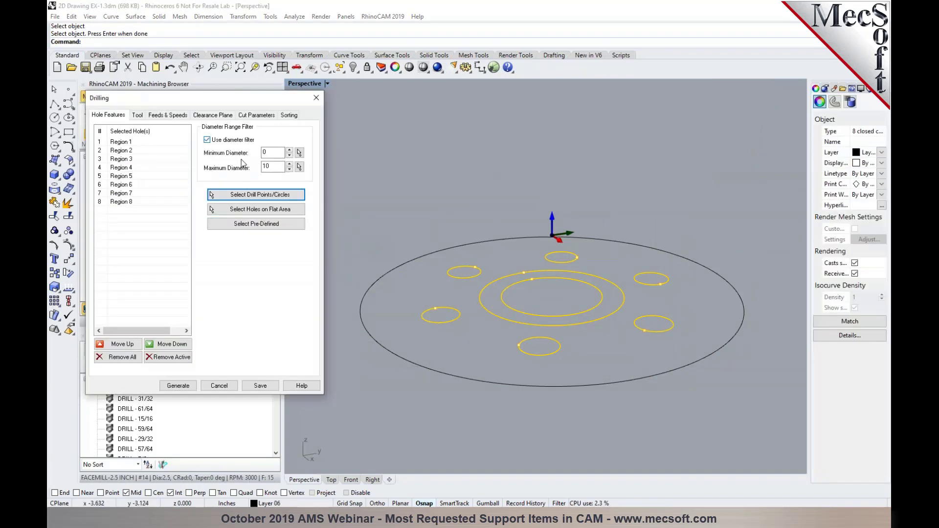
{"action": "double_click", "coordinate": [267, 167]}
{"action": "key", "text": "BackSpace"}
{"action": "left_click", "coordinate": [415, 210]}
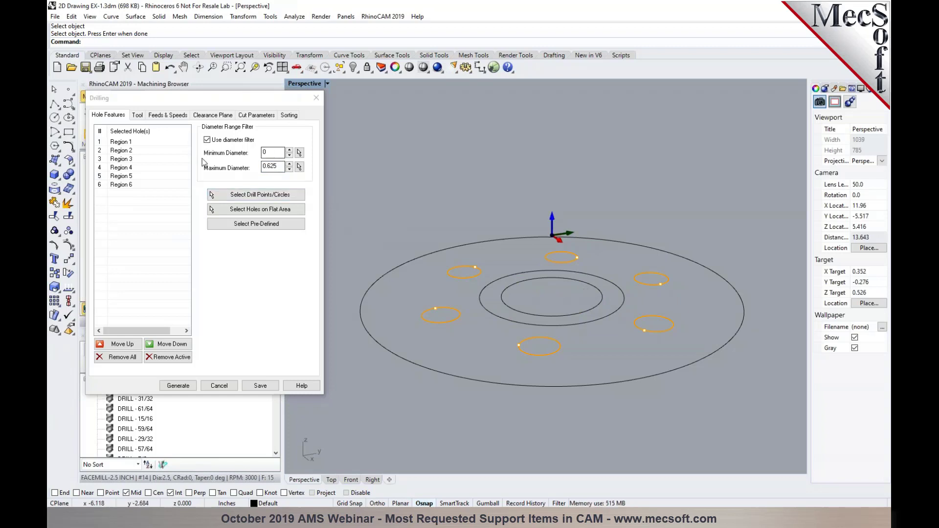
Assign the DRILL - 5/8 tool to the drilling operation
{"action": "left_click", "coordinate": [137, 115]}
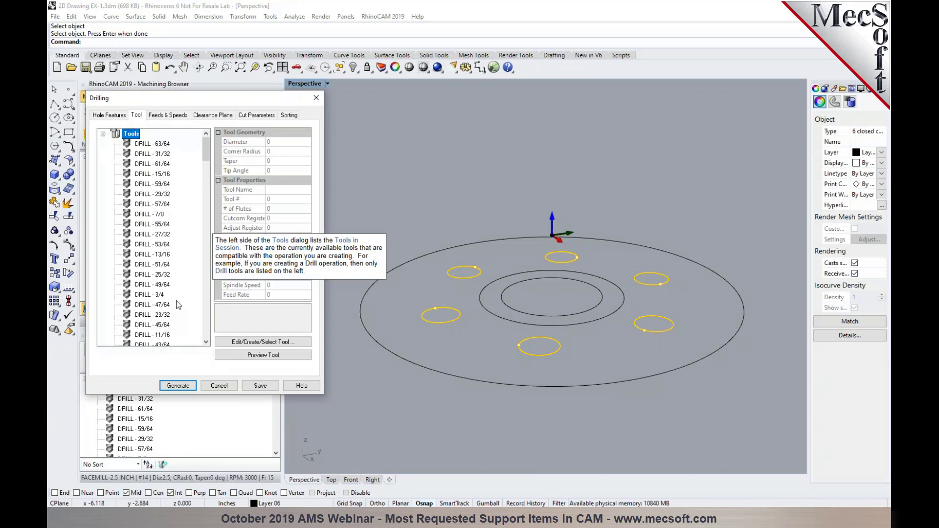
{"action": "scroll", "coordinate": [185, 273], "scroll_direction": "down", "scroll_amount": 2}
{"action": "left_click", "coordinate": [149, 314]}
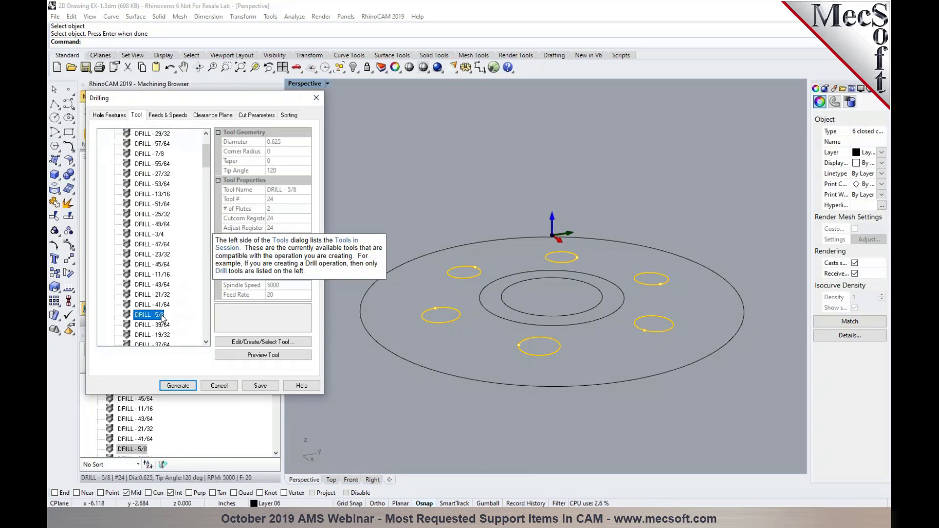
In the drilling cut parameters, set the location of the drill points to At Bottom
{"action": "left_click", "coordinate": [260, 114]}
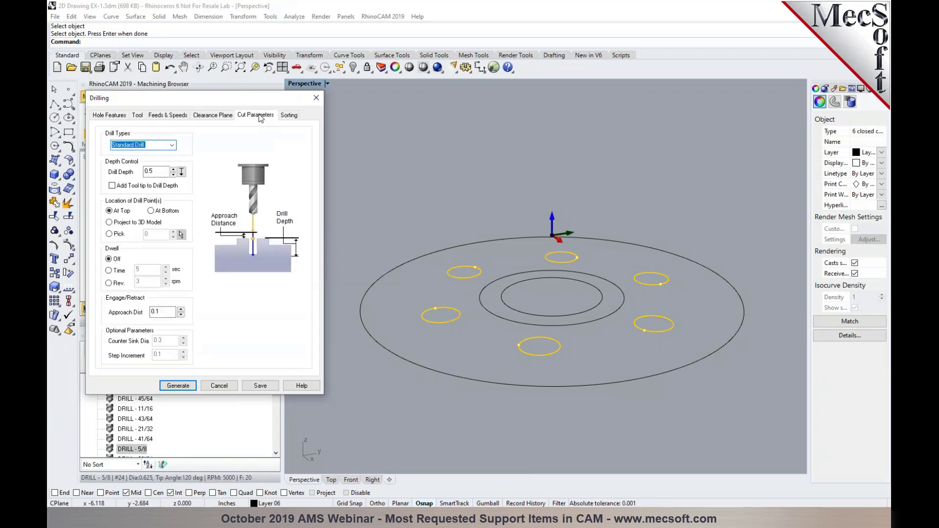
{"action": "right_click_drag", "start_coordinate": [452, 255], "coordinate": [452, 236]}
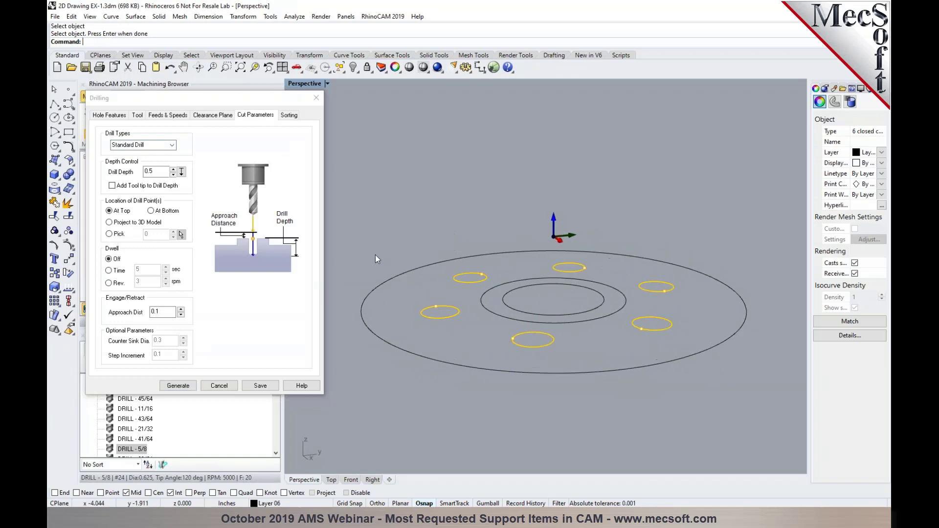
{"action": "mouse_move", "coordinate": [132, 212]}
{"action": "mouse_move", "coordinate": [137, 241]}
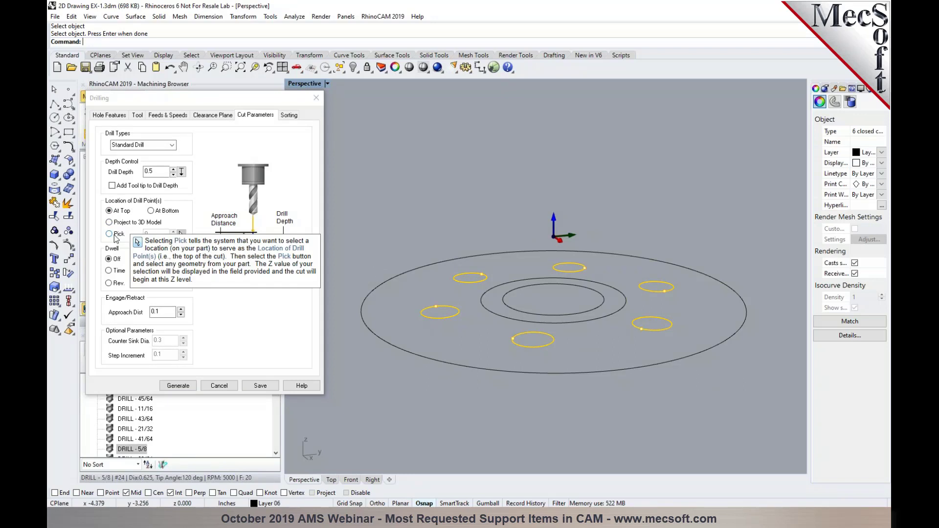
{"action": "left_click", "coordinate": [164, 212]}
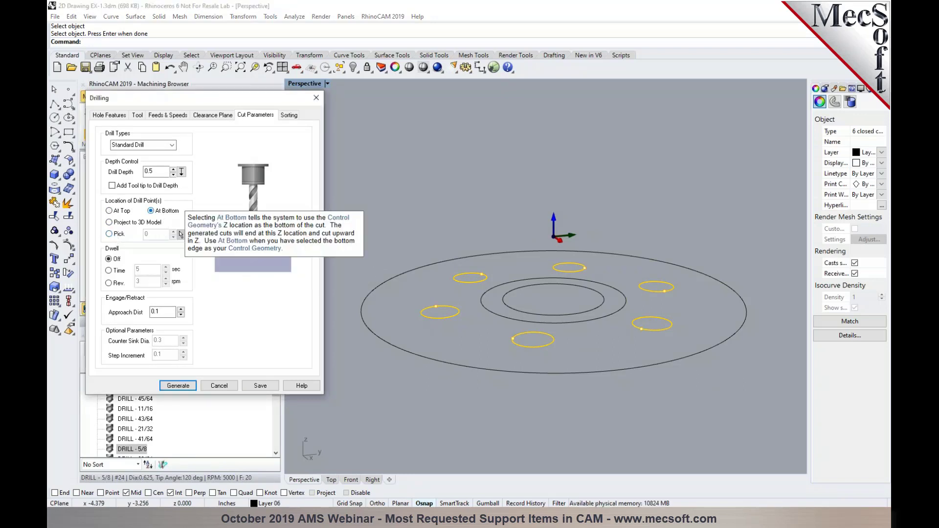
Switch to Photos to check the hole depth on the 2D drawing, and return to the drilling settings in RhinoCAM
{"action": "right_click_drag", "start_coordinate": [475, 323], "coordinate": [480, 321]}
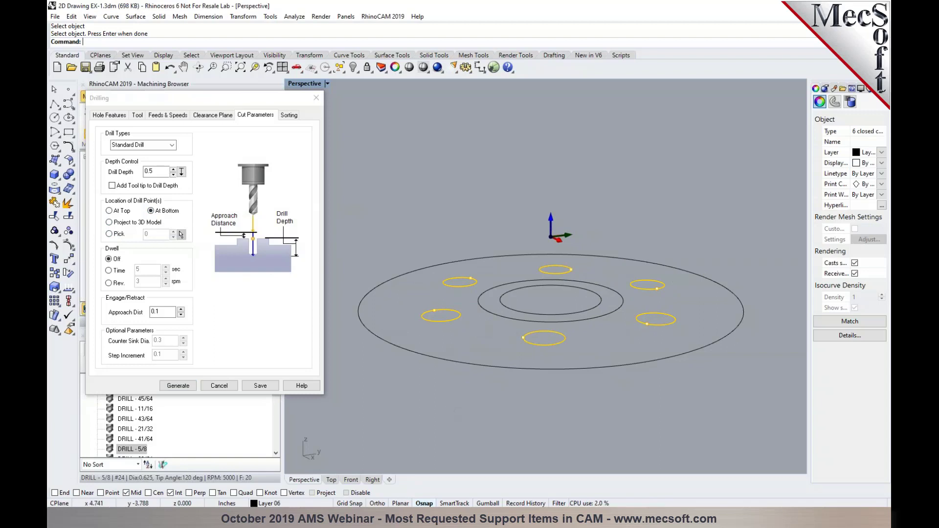
{"action": "key", "text": "alt+Tab"}
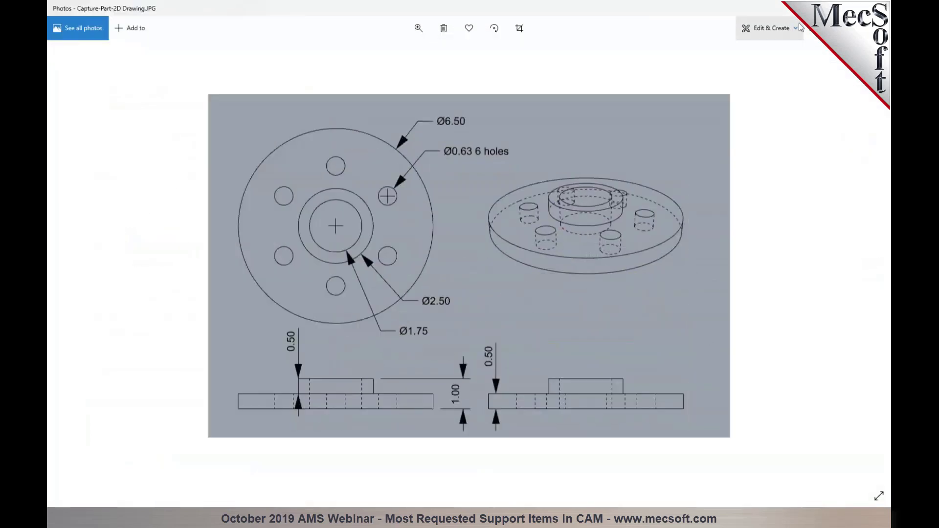
{"action": "key", "text": "alt+Tab"}
{"action": "mouse_move", "coordinate": [503, 387]}
{"action": "right_mouse_down"}
{"action": "mouse_move", "coordinate": [535, 369]}
{"action": "mouse_move", "coordinate": [502, 384]}
{"action": "right_mouse_up"}
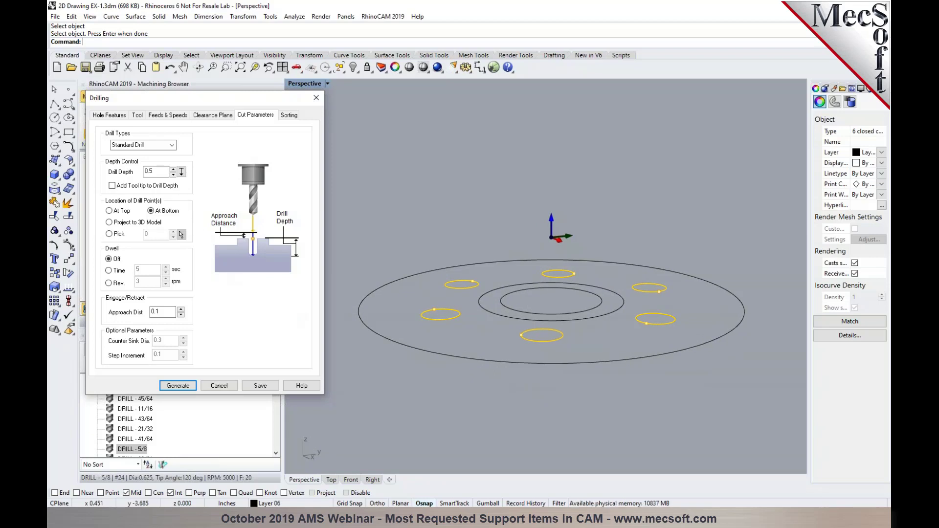
Add the tool tip to the drill depth and generate the Standard Drill operation without hole sorting
{"action": "left_click", "coordinate": [132, 189]}
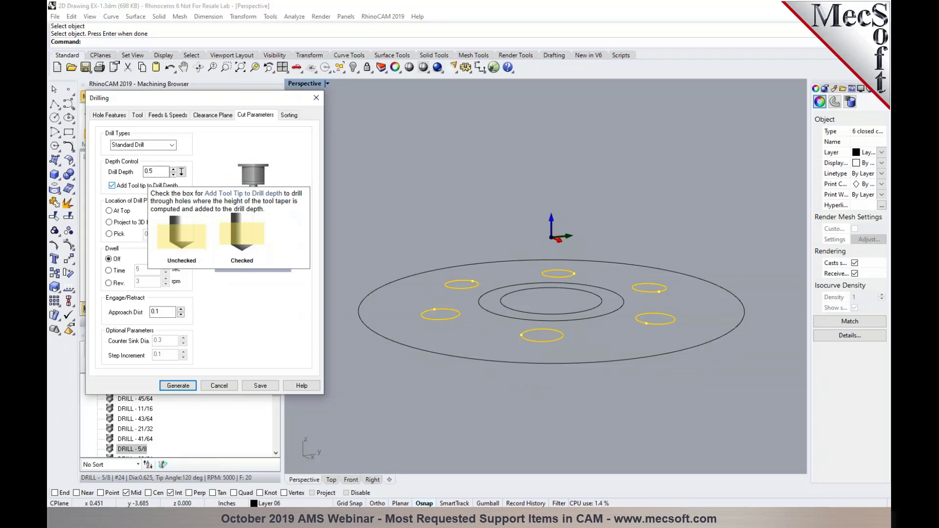
{"action": "left_click", "coordinate": [290, 116]}
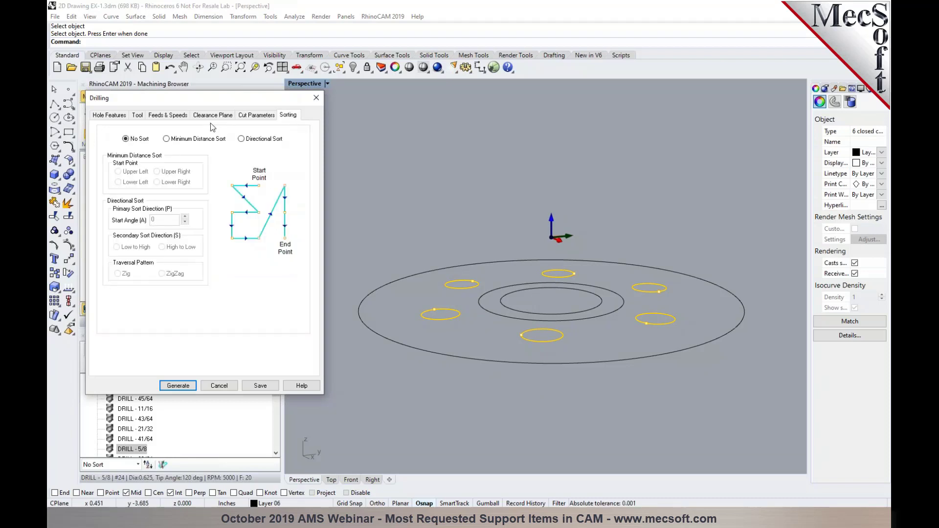
{"action": "left_click", "coordinate": [219, 385]}
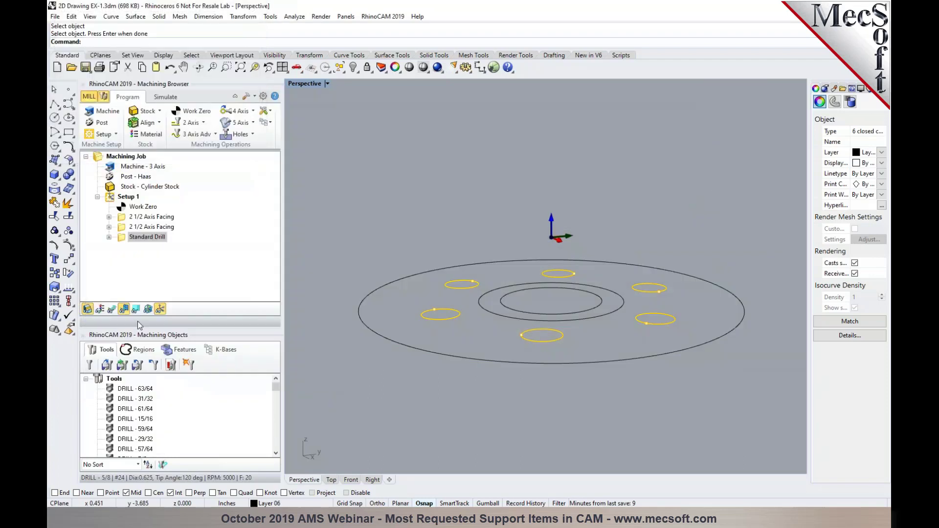
Display the Standard Drill toolpath over the six small holes
{"action": "left_click", "coordinate": [111, 309]}
{"action": "right_click_drag", "start_coordinate": [505, 346], "coordinate": [536, 345]}
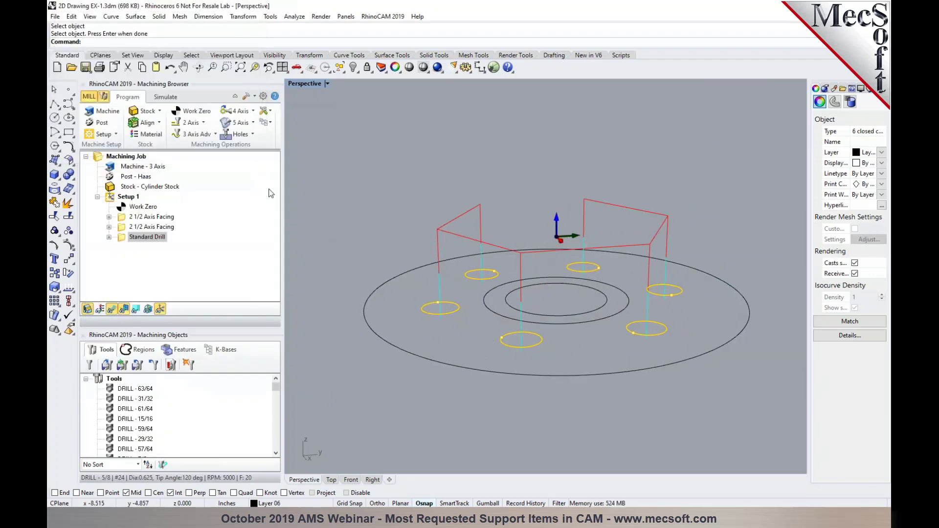
Simulate the Standard Drill operation and inspect the six drilled holes in the cut stock against the wireframe geometry
{"action": "left_click", "coordinate": [165, 97]}
{"action": "left_click", "coordinate": [166, 123]}
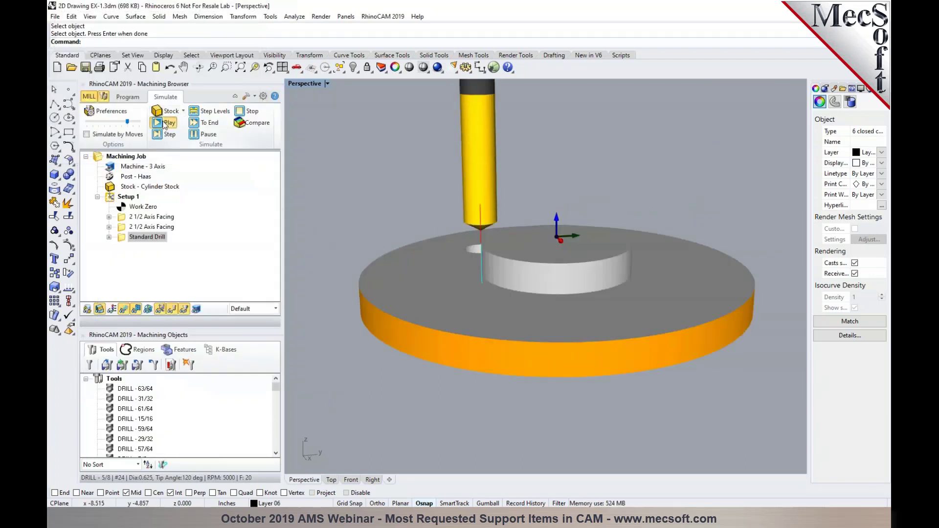
{"action": "right_click_drag", "start_coordinate": [461, 339], "coordinate": [462, 372]}
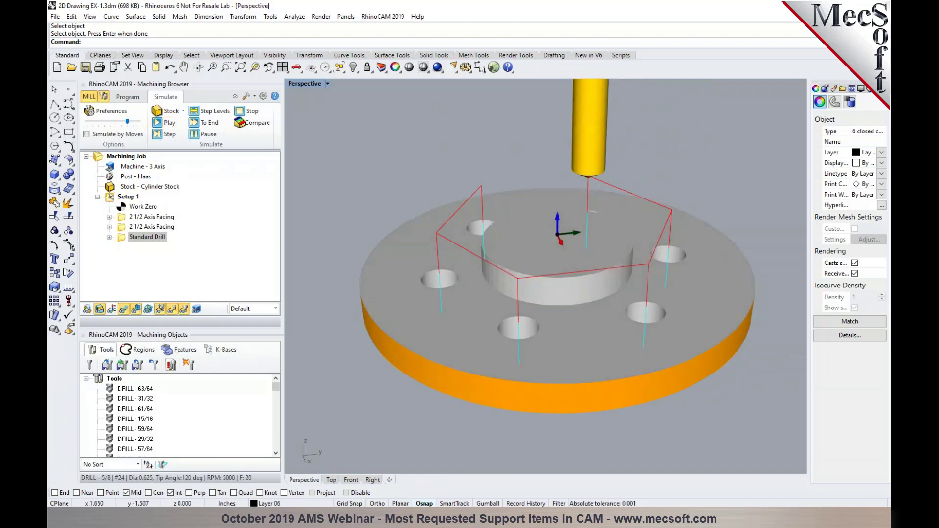
{"action": "left_click", "coordinate": [127, 96]}
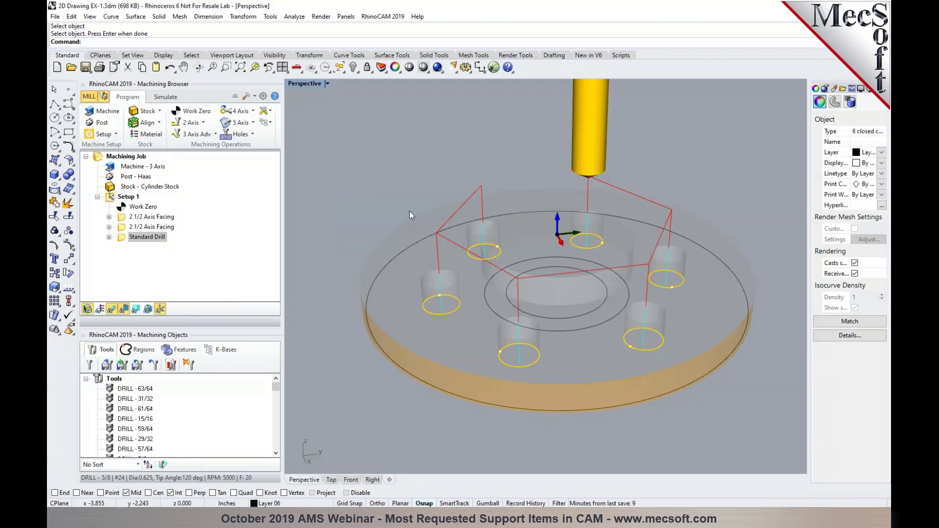
{"action": "right_click_drag", "start_coordinate": [516, 342], "coordinate": [545, 318]}
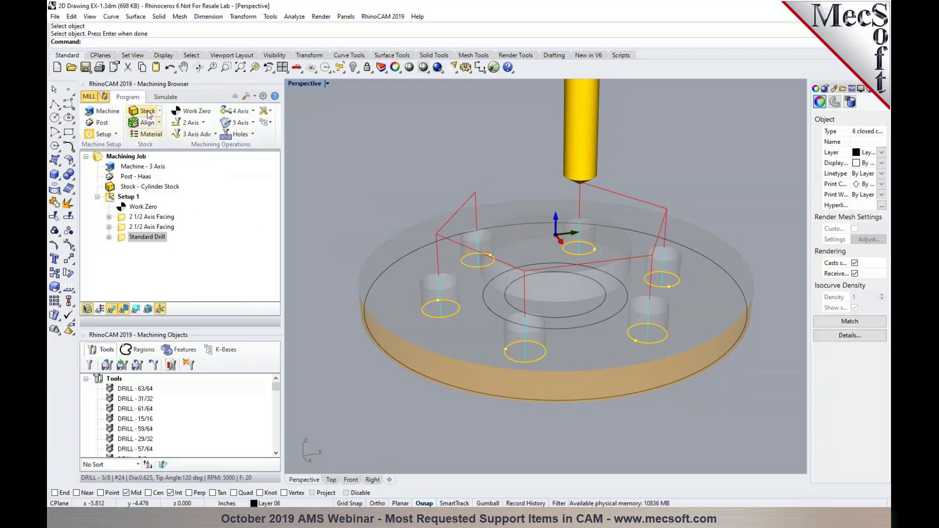
{"action": "left_click", "coordinate": [166, 97]}
{"action": "right_click_drag", "start_coordinate": [466, 278], "coordinate": [473, 283]}
{"action": "left_click", "coordinate": [127, 97]}
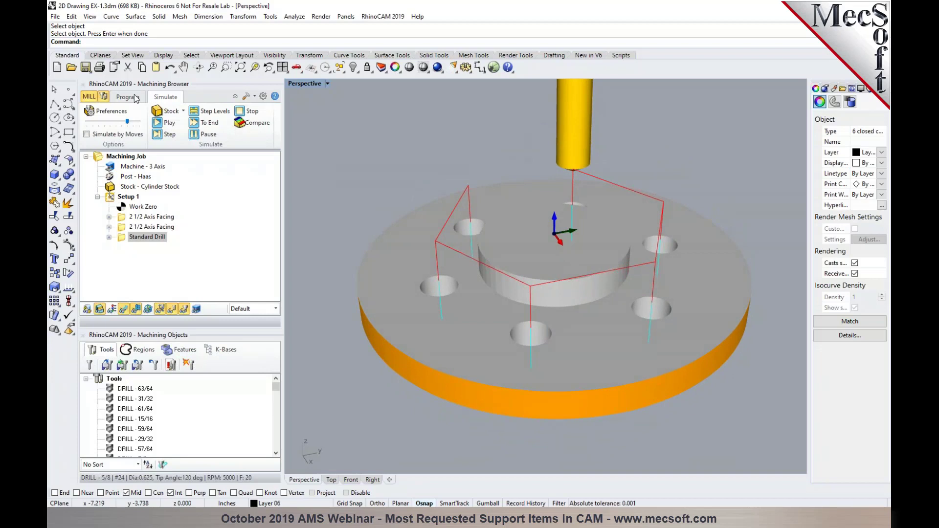
Start a 2 Axis Hole Pocketing operation and select the innermost centre circle as its machining region
{"action": "left_click", "coordinate": [559, 263]}
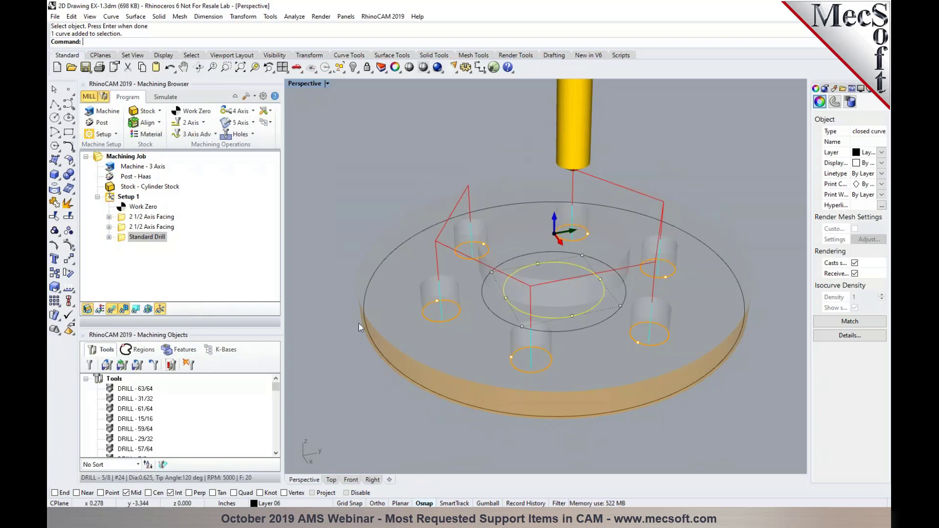
{"action": "left_click", "coordinate": [524, 439]}
{"action": "left_click", "coordinate": [204, 123]}
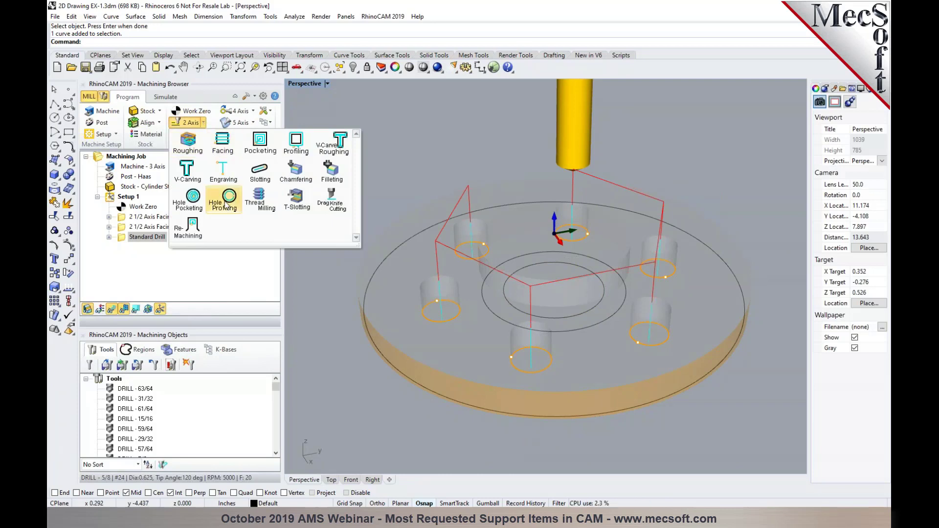
{"action": "left_click", "coordinate": [192, 205]}
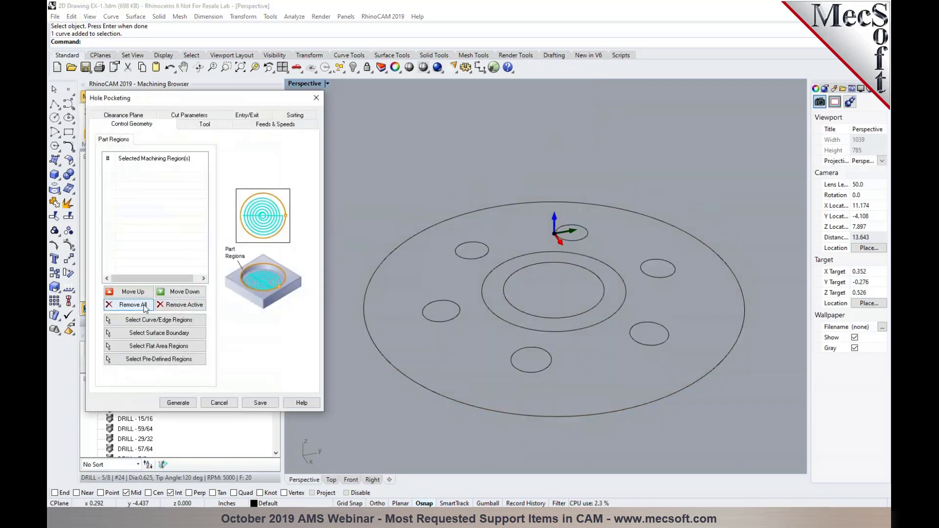
{"action": "left_click", "coordinate": [156, 319]}
{"action": "left_click", "coordinate": [533, 317]}
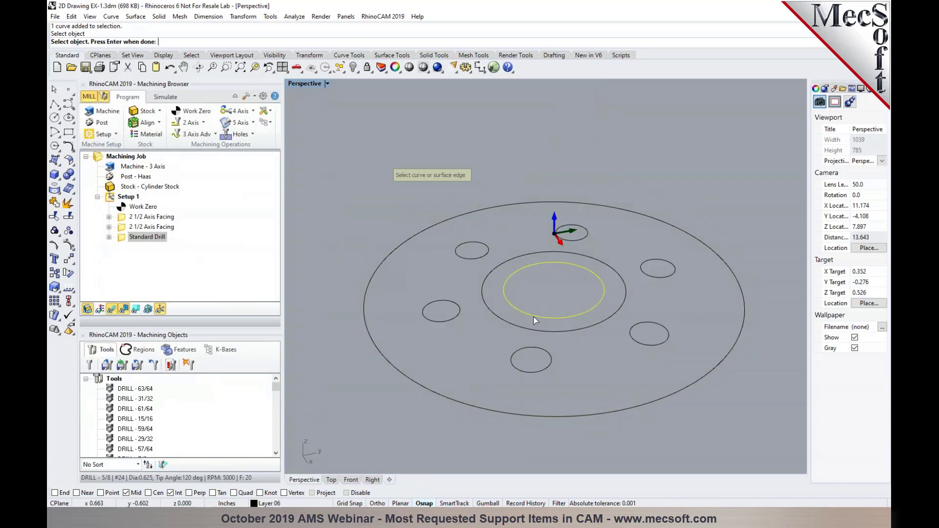
{"action": "key", "text": "Return"}
{"action": "right_click_drag", "start_coordinate": [576, 353], "coordinate": [561, 332]}
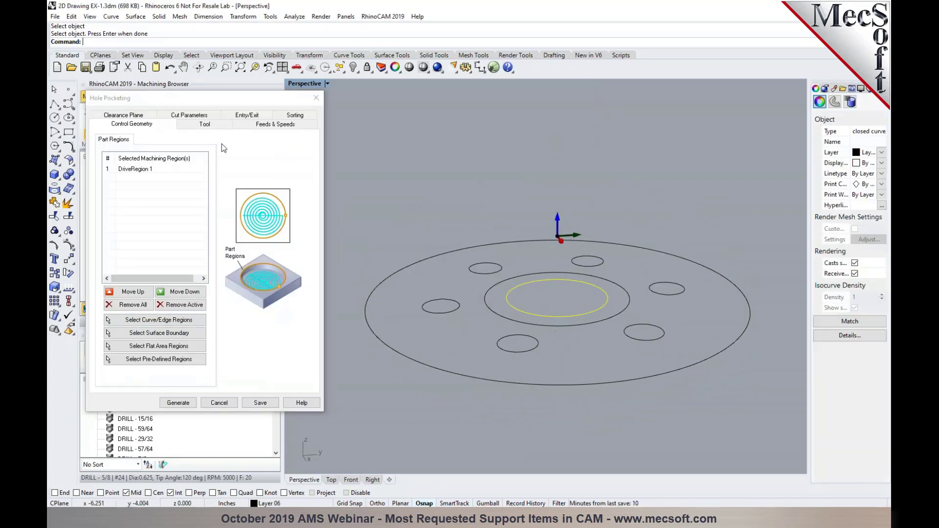
Assign the FLATMILL-3/4 INCH tool, set the location of cut geometry to At Bottom, and generate the Hole Pocketing toolpath
{"action": "left_click", "coordinate": [202, 125]}
{"action": "left_click", "coordinate": [177, 183]}
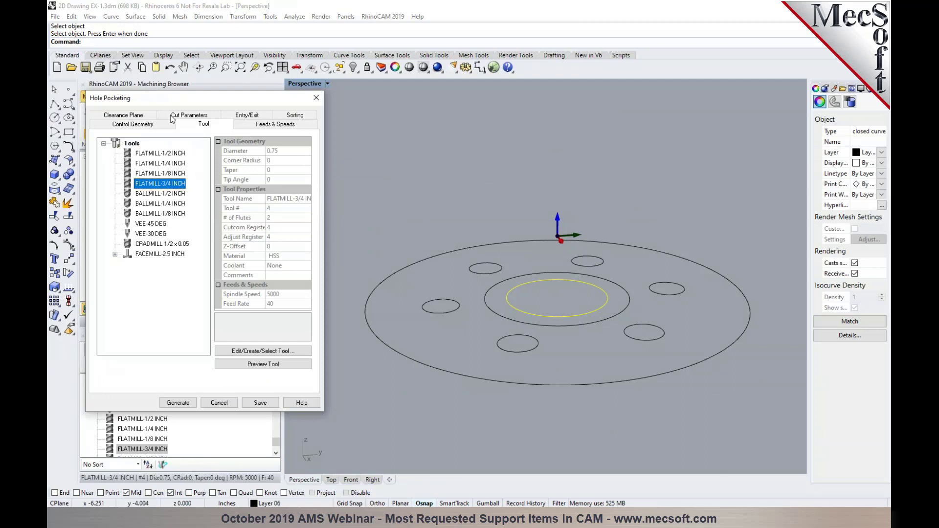
{"action": "left_click", "coordinate": [172, 117]}
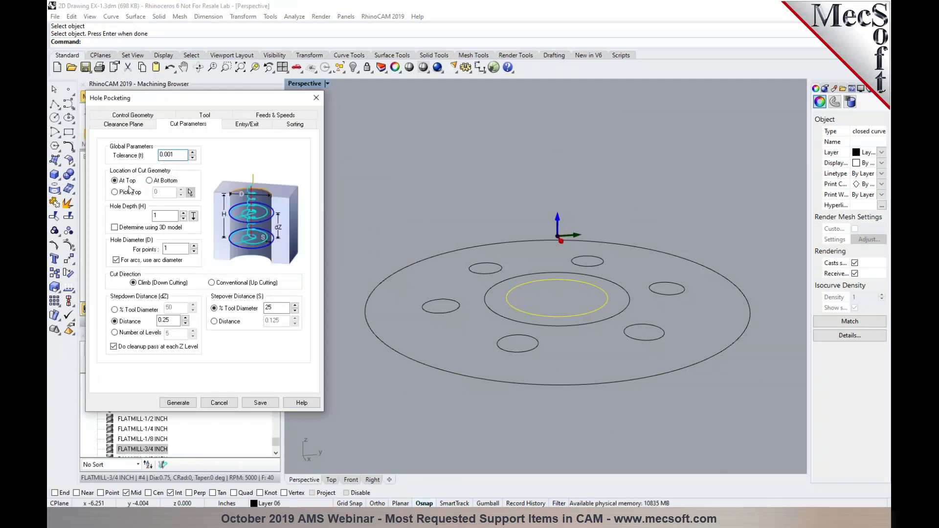
{"action": "left_click", "coordinate": [150, 180]}
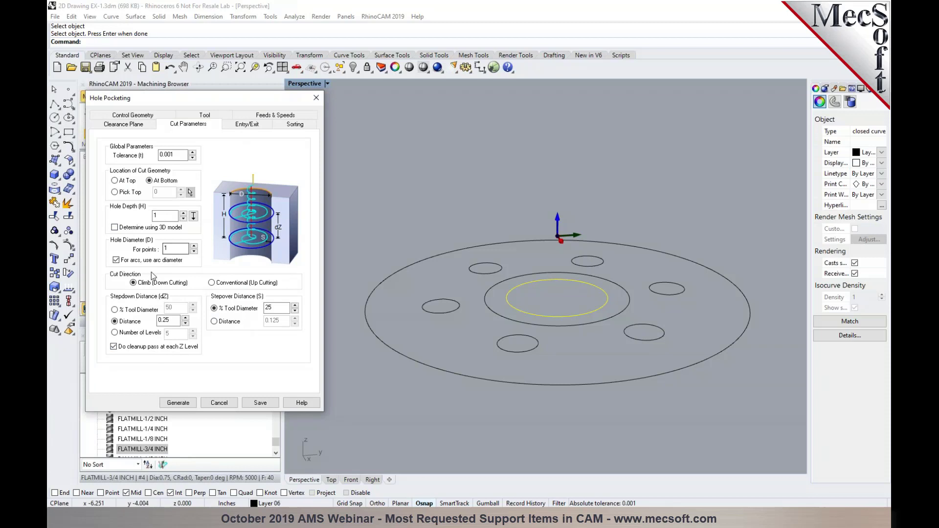
{"action": "left_click", "coordinate": [243, 125]}
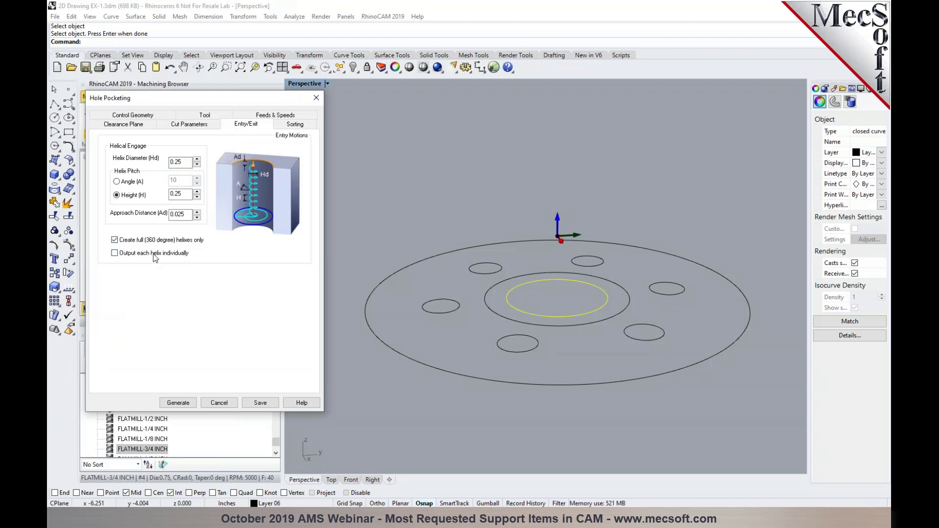
{"action": "left_click", "coordinate": [178, 402]}
Inspect the depth of the Hole Pocketing toolpath in the Front view and return to the Perspective view
{"action": "right_click_drag", "start_coordinate": [462, 396], "coordinate": [472, 360]}
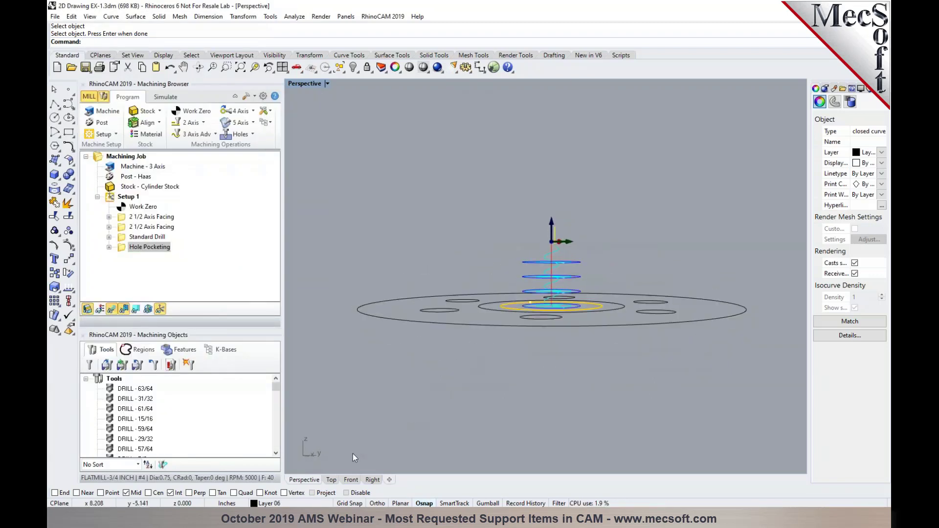
{"action": "left_click", "coordinate": [350, 479]}
{"action": "scroll", "coordinate": [501, 265], "scroll_direction": "up", "scroll_amount": 6}
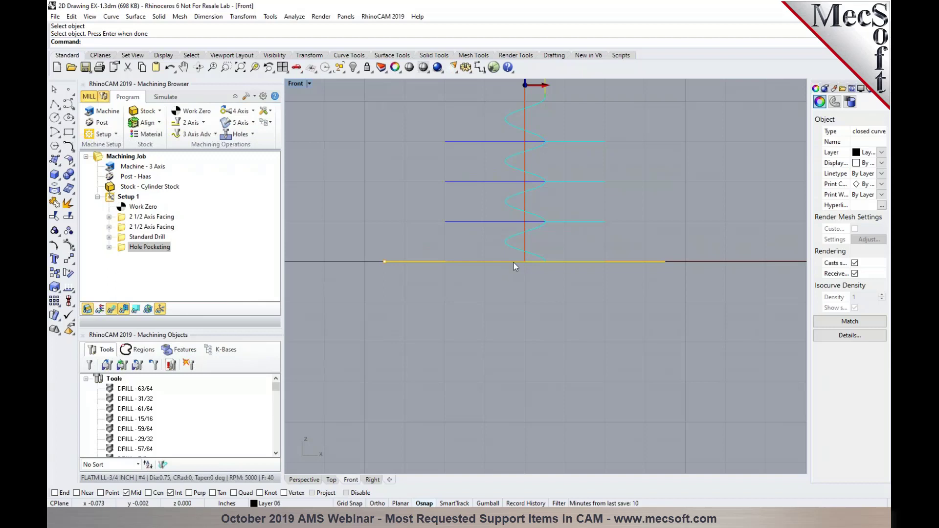
{"action": "left_click", "coordinate": [303, 480]}
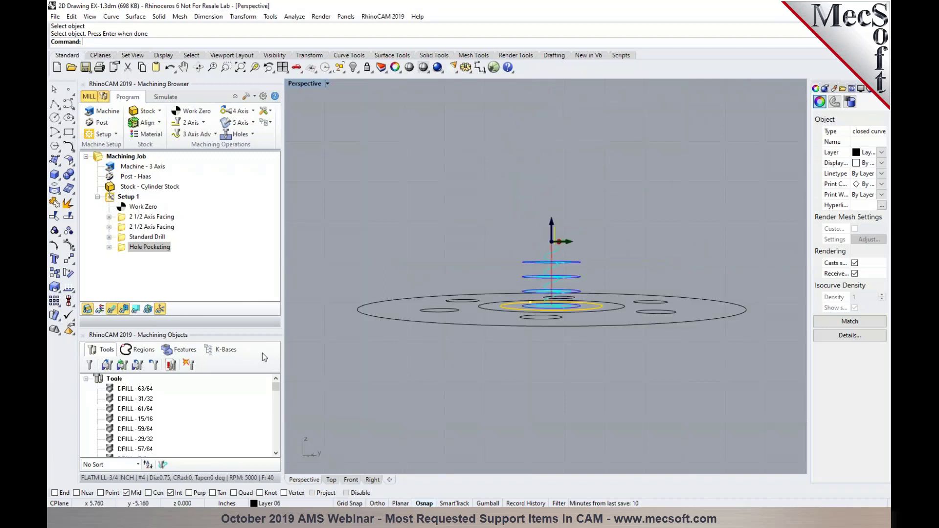
Simulate the Hole Pocketing operation through to its end and inspect the centre bore in the stock
{"action": "left_click", "coordinate": [166, 97]}
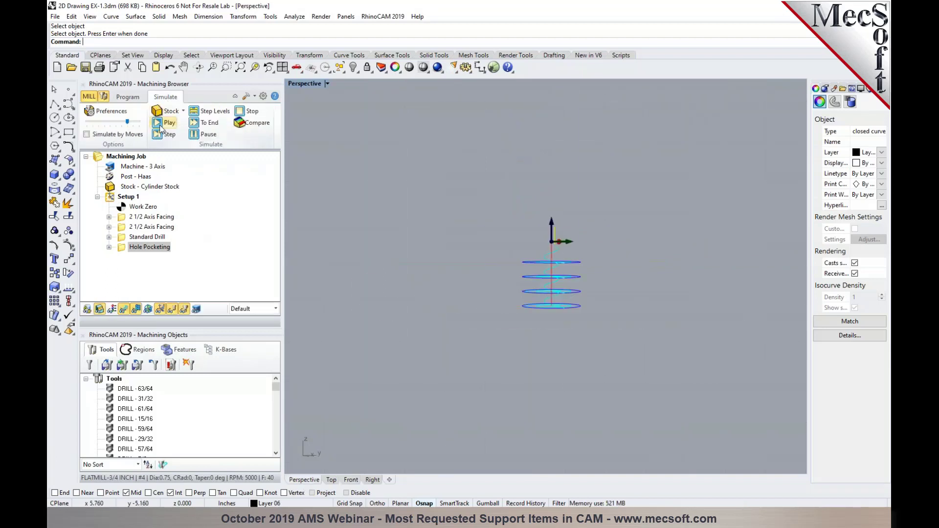
{"action": "left_click", "coordinate": [167, 122]}
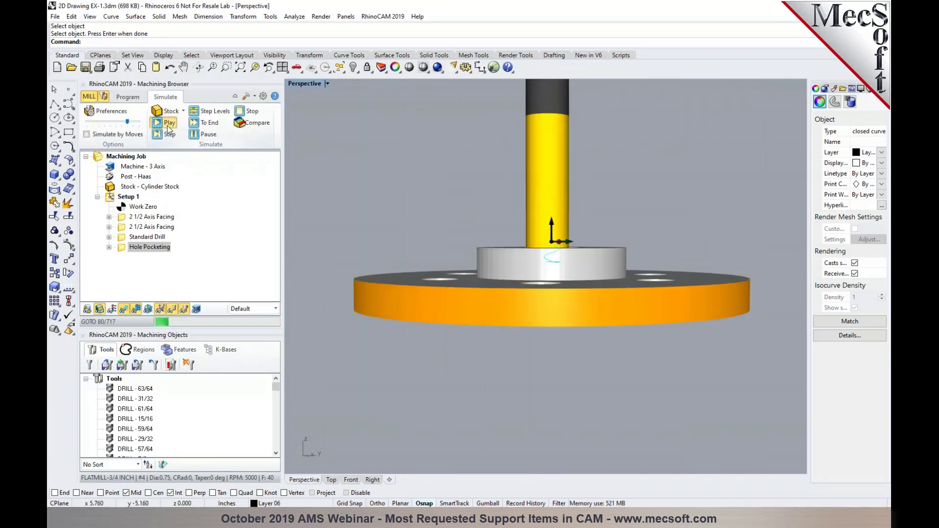
{"action": "left_click", "coordinate": [206, 123]}
{"action": "right_click_drag", "start_coordinate": [538, 294], "coordinate": [538, 336]}
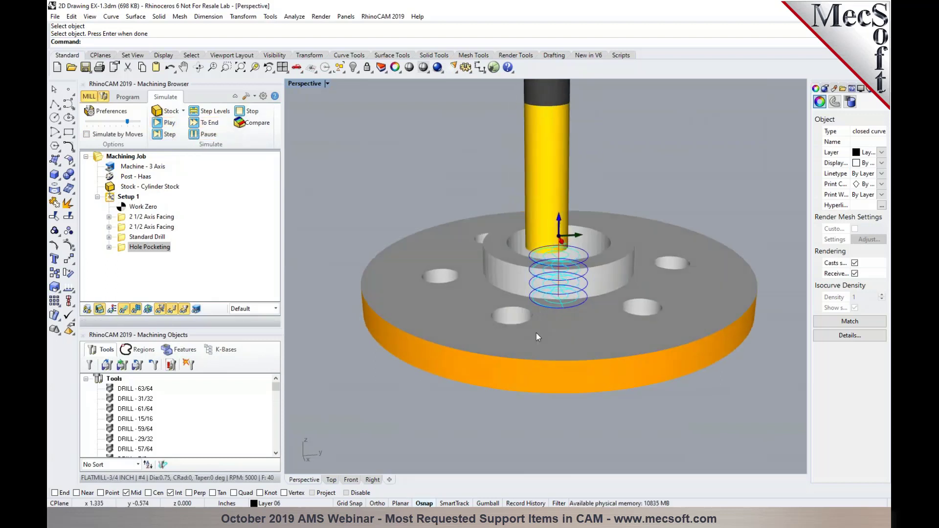
{"action": "left_click", "coordinate": [488, 397]}
Edit the Hole Pocketing cut parameters to Pick Top at -0.1 with a hole depth of 1.05, and regenerate the toolpath
{"action": "left_click", "coordinate": [128, 97]}
{"action": "double_click", "coordinate": [146, 247]}
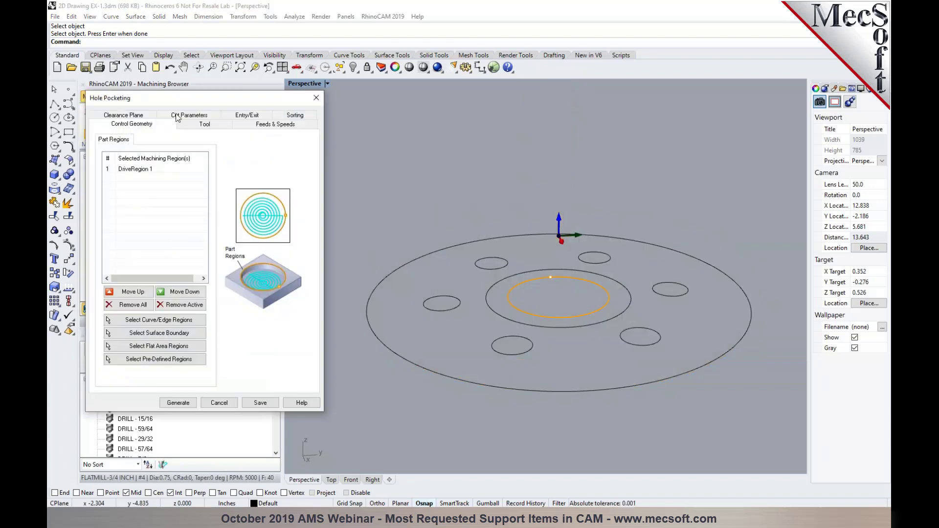
{"action": "left_click", "coordinate": [177, 118]}
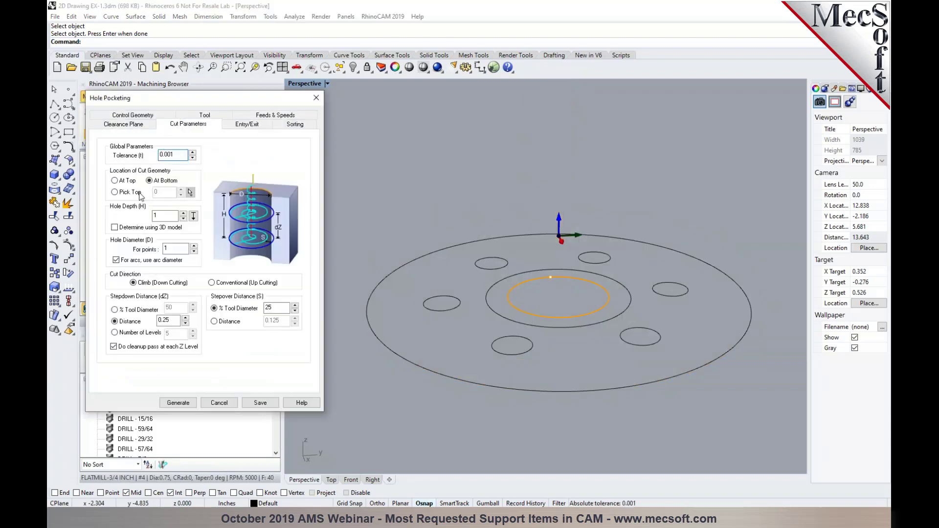
{"action": "left_click", "coordinate": [127, 194]}
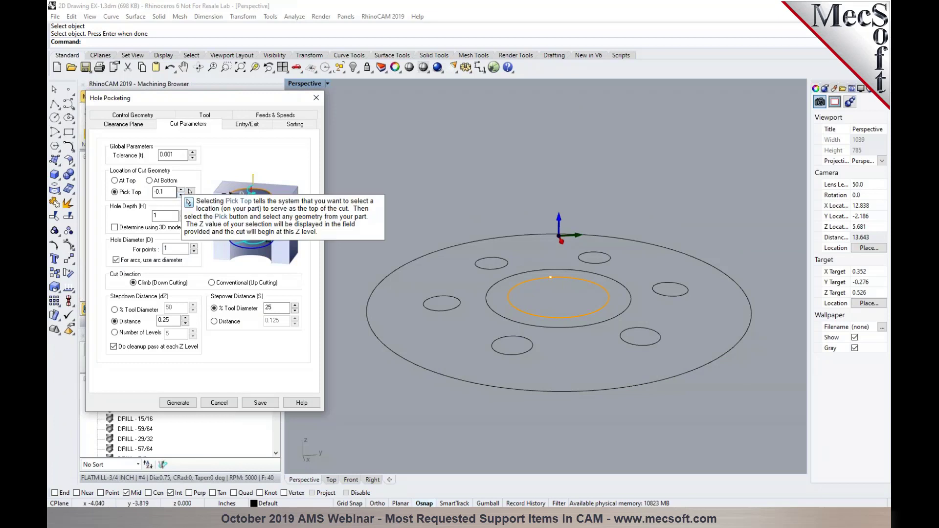
{"action": "left_click", "coordinate": [165, 216]}
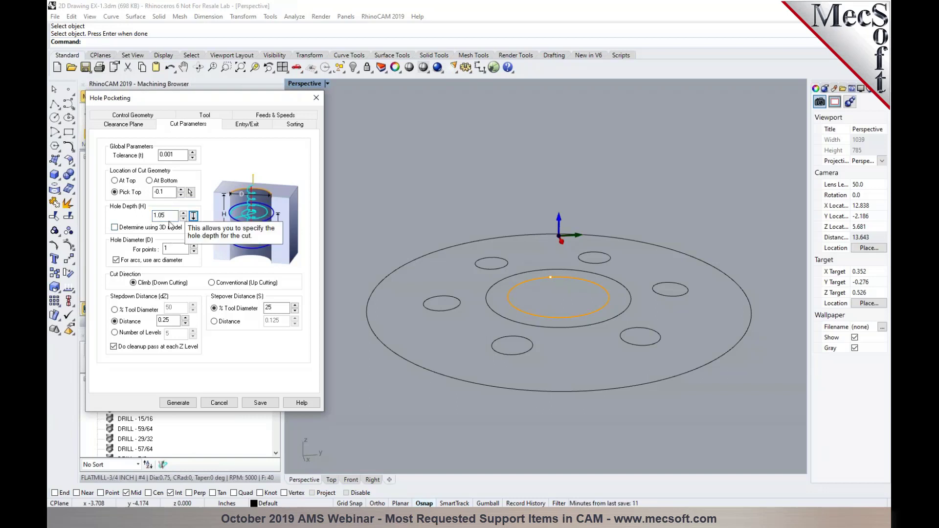
{"action": "left_click", "coordinate": [180, 403]}
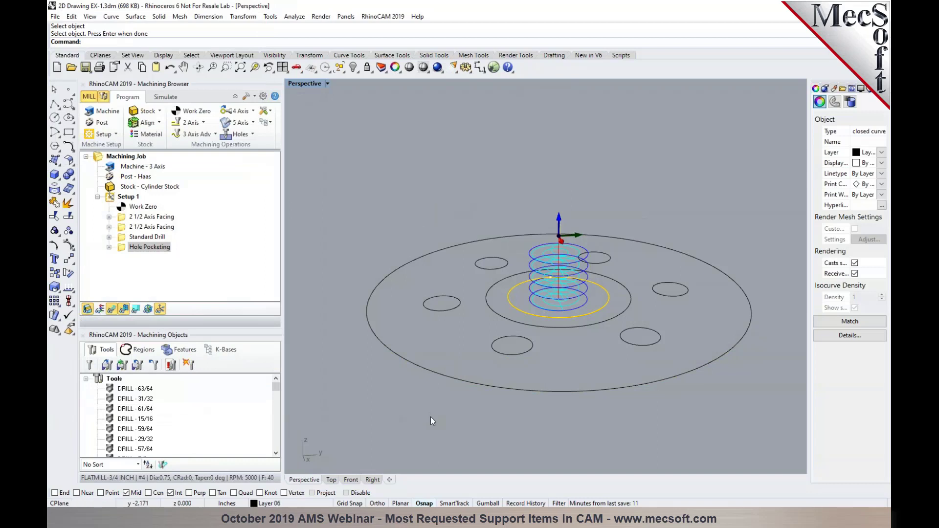
Step through the Hole Pocketing Z levels in the Front view to check the final cut depth below the part geometry
{"action": "left_click", "coordinate": [351, 480]}
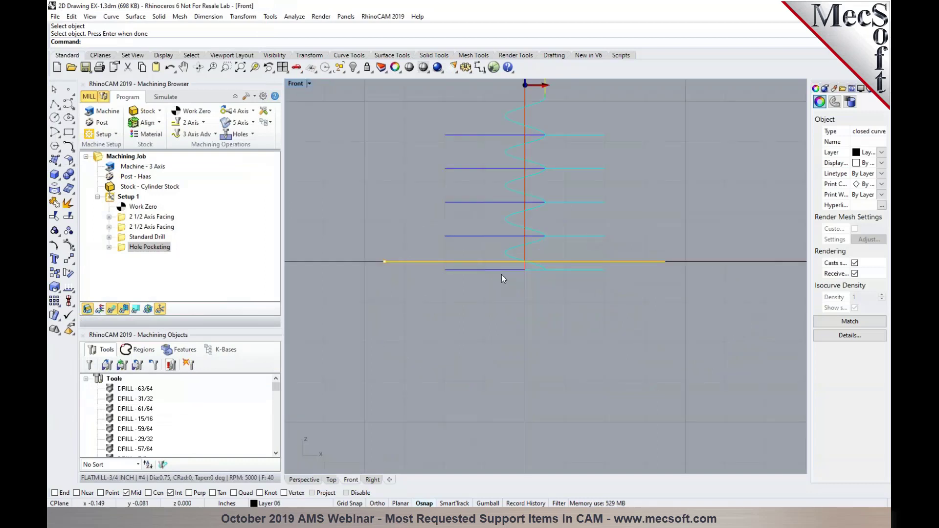
{"action": "left_click", "coordinate": [137, 309]}
{"action": "left_click", "coordinate": [203, 271]}
{"action": "left_click", "coordinate": [201, 277]}
{"action": "left_click", "coordinate": [199, 286]}
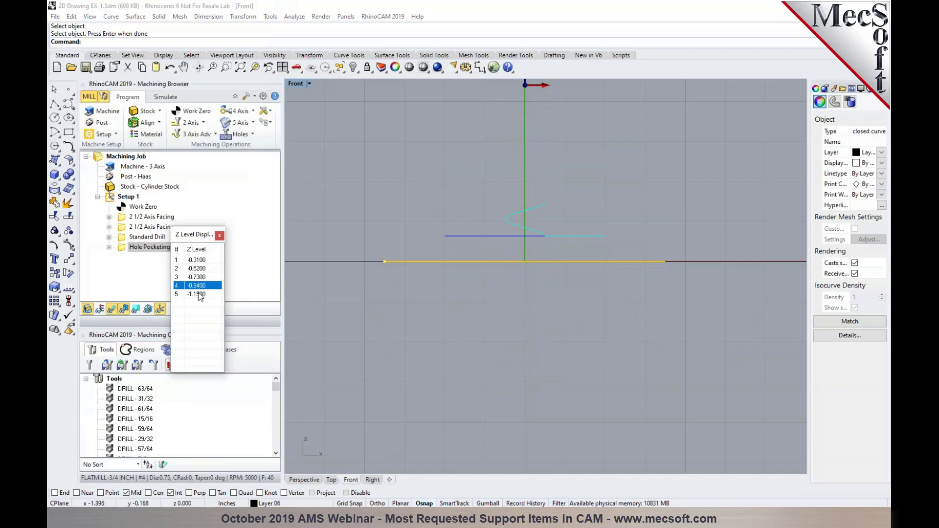
{"action": "left_click", "coordinate": [198, 294]}
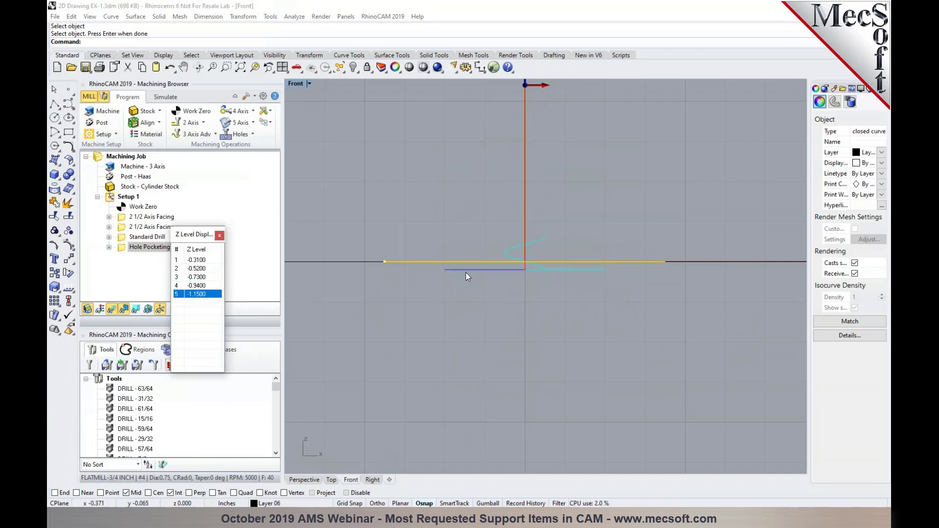
{"action": "left_click", "coordinate": [220, 235]}
{"action": "left_click", "coordinate": [305, 479]}
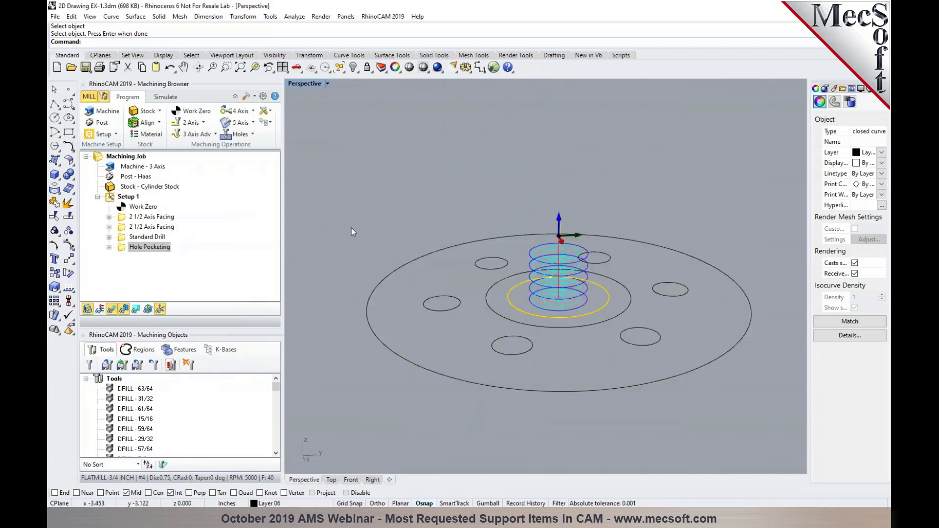
Simulate the regenerated Hole Pocketing operation and inspect the centre bore against the wireframe geometry
{"action": "left_click", "coordinate": [165, 97]}
{"action": "left_click", "coordinate": [166, 123]}
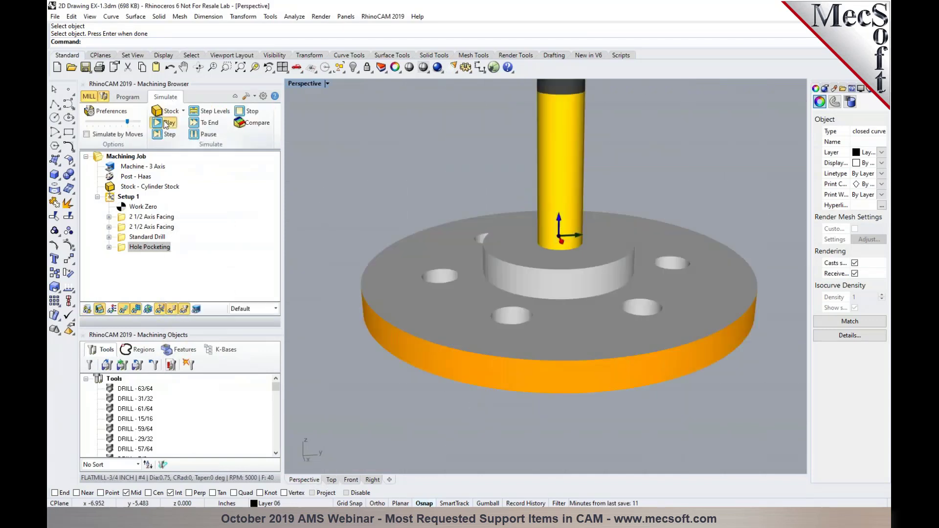
{"action": "left_click", "coordinate": [206, 135]}
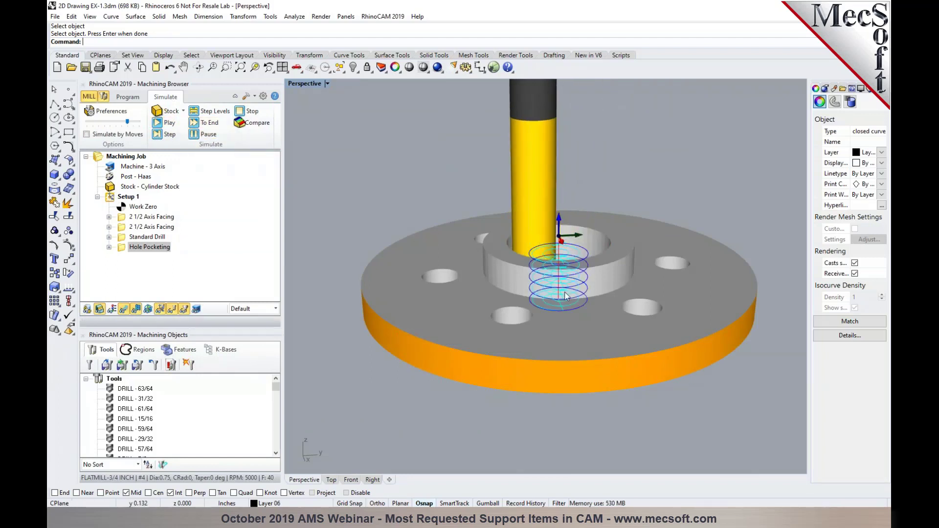
{"action": "scroll", "coordinate": [564, 307], "scroll_direction": "up", "scroll_amount": 2}
{"action": "right_click_drag", "start_coordinate": [547, 313], "coordinate": [584, 319]}
{"action": "left_click", "coordinate": [128, 97]}
{"action": "scroll", "coordinate": [444, 321], "scroll_direction": "down", "scroll_amount": 2}
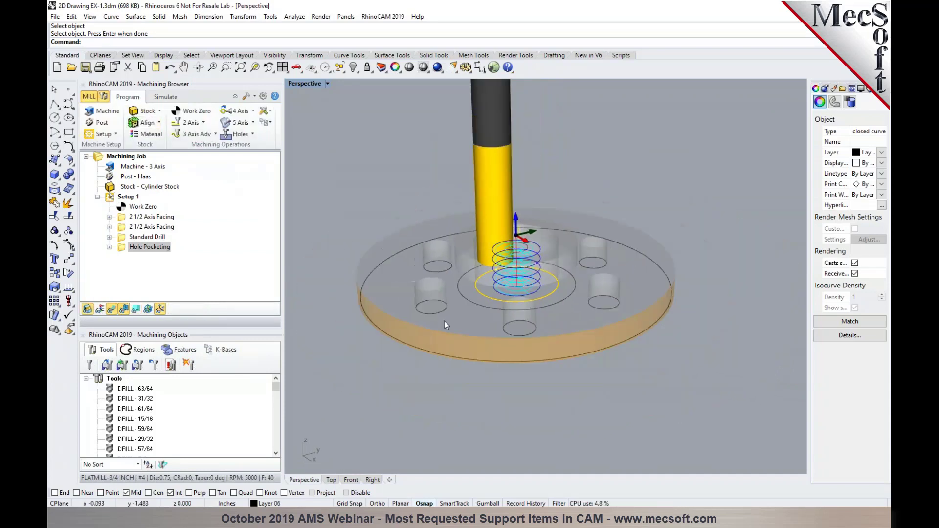
Start a 2 1/2 Axis Profiling operation and replace its machining region with the outermost circle
{"action": "left_click", "coordinate": [189, 122]}
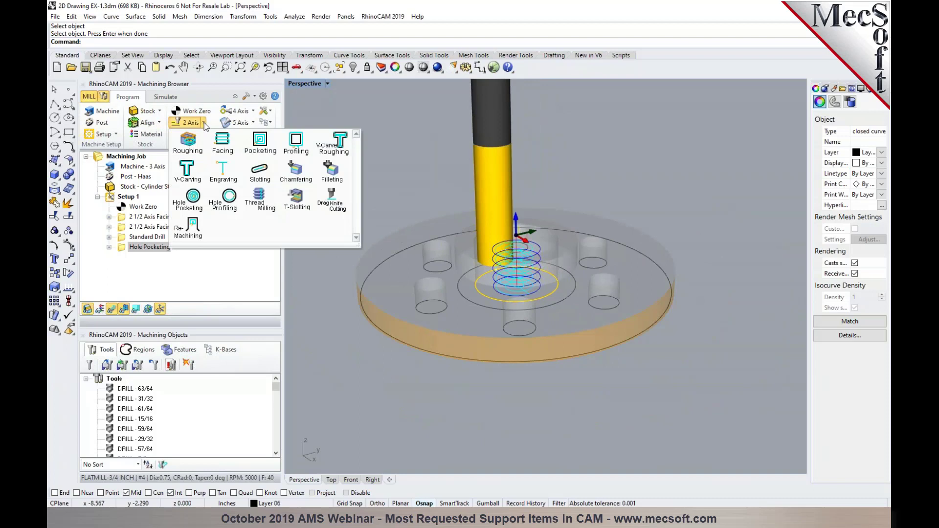
{"action": "left_click", "coordinate": [295, 146]}
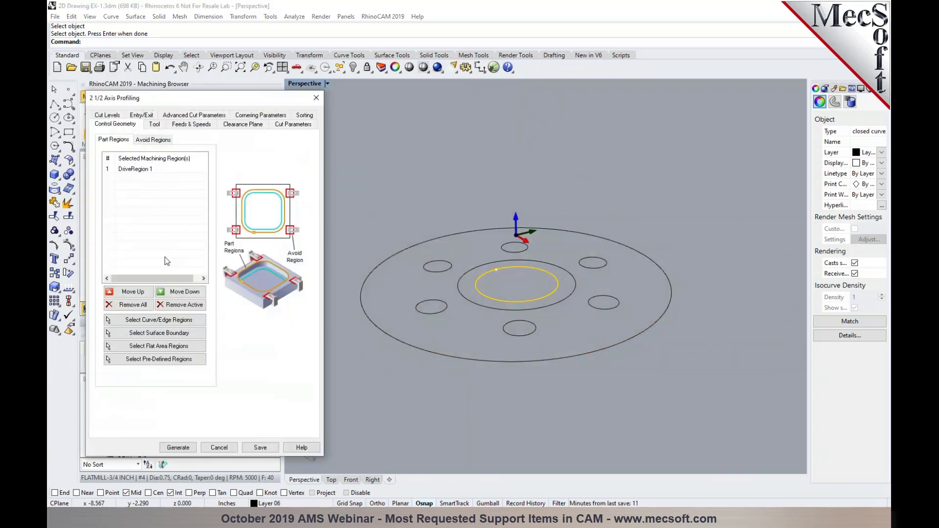
{"action": "left_click", "coordinate": [133, 305]}
{"action": "left_click", "coordinate": [159, 319]}
{"action": "left_click", "coordinate": [417, 349]}
{"action": "key", "text": "Return"}
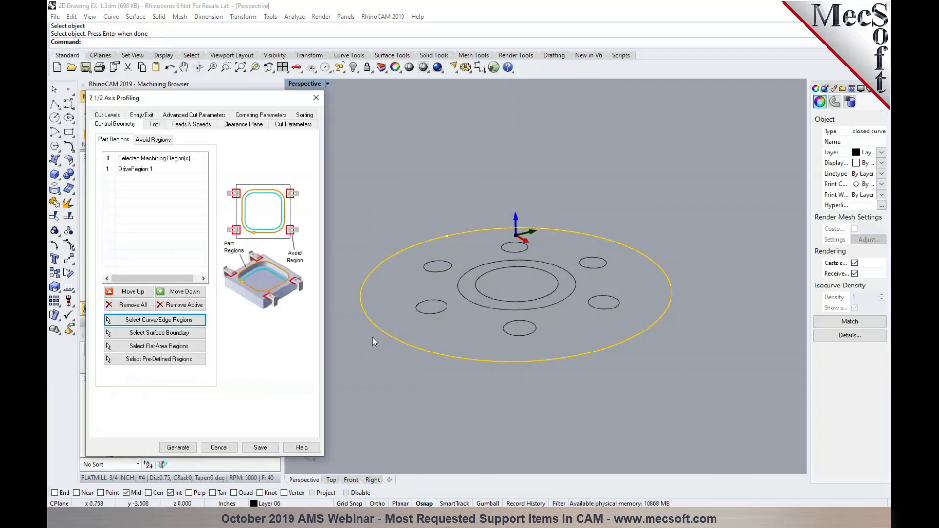
Set the 2 1/2 Axis Profiling to cut outside closed curves with the cut geometry at the bottom, and generate the toolpath
{"action": "left_click", "coordinate": [157, 128]}
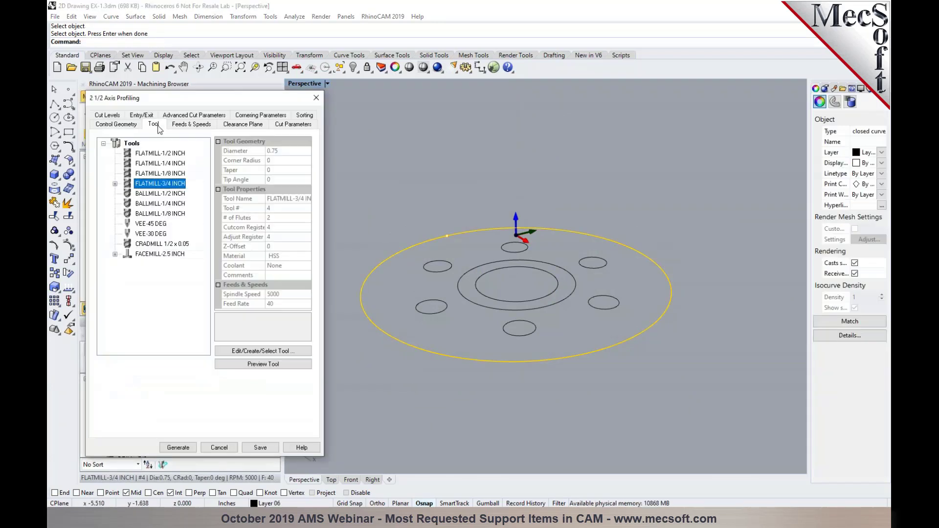
{"action": "left_click", "coordinate": [292, 125]}
{"action": "left_click", "coordinate": [125, 290]}
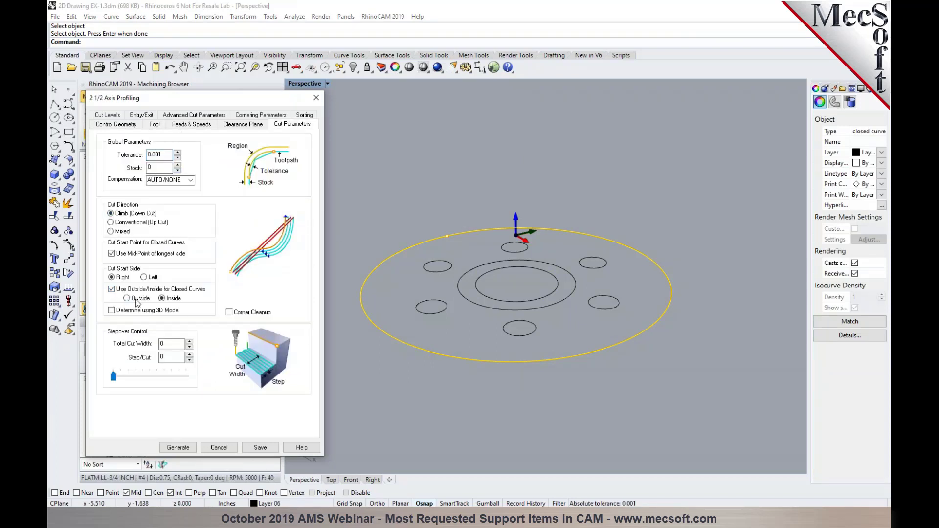
{"action": "left_click", "coordinate": [118, 115]}
{"action": "left_click", "coordinate": [152, 158]}
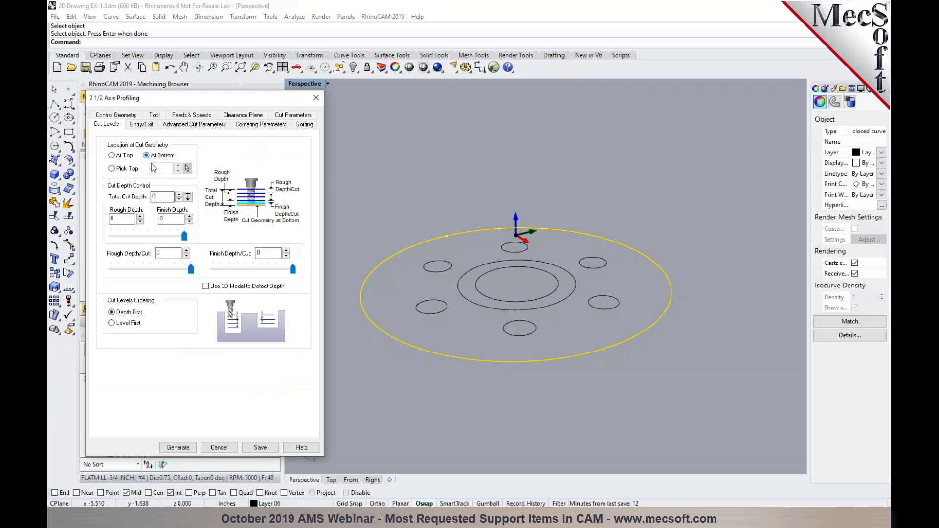
{"action": "mouse_move", "coordinate": [166, 198]}
{"action": "left_click", "coordinate": [181, 453]}
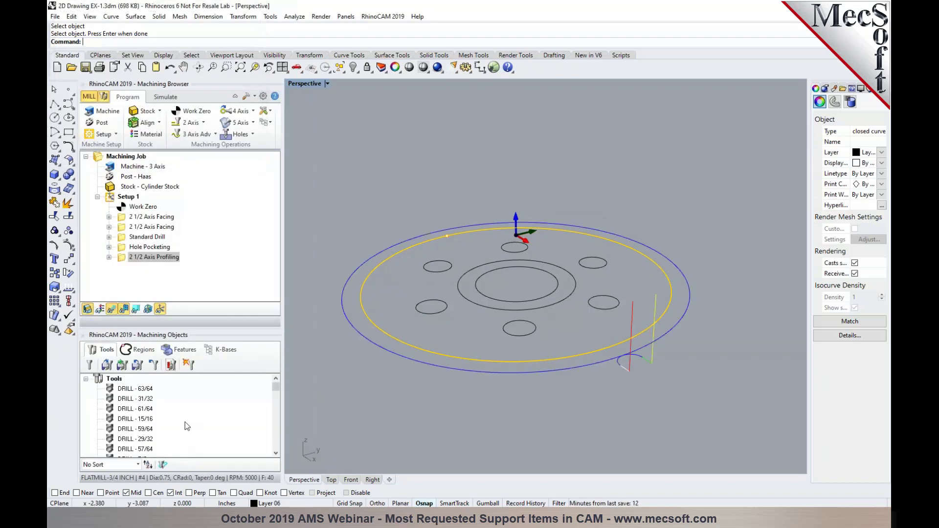
Simulate the 2 1/2 Axis Profiling operation and inspect the machined outer edge of the flange from several angles
{"action": "left_click", "coordinate": [166, 97]}
{"action": "left_click", "coordinate": [166, 124]}
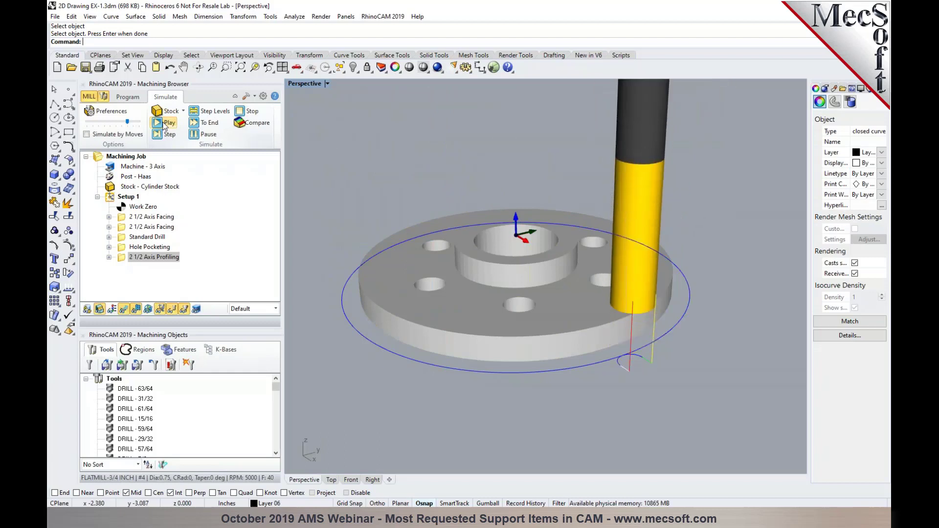
{"action": "left_click", "coordinate": [358, 171]}
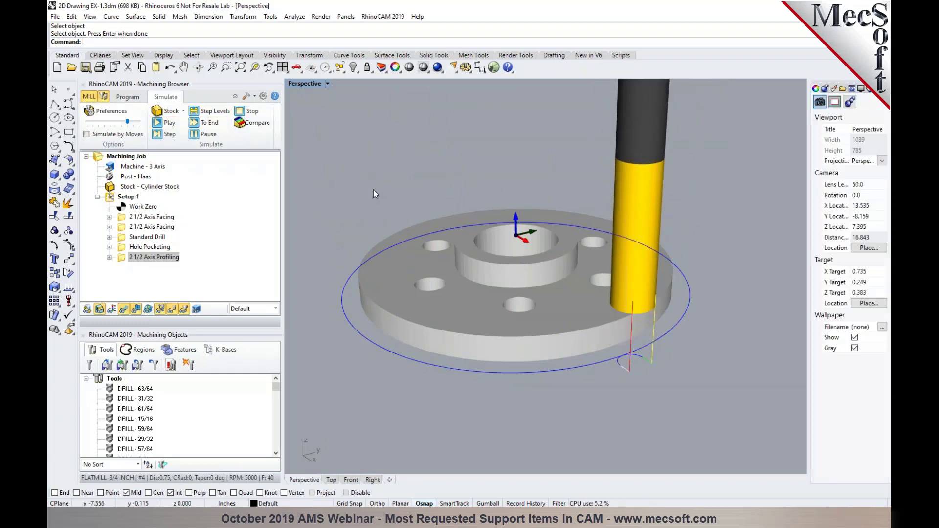
{"action": "scroll", "coordinate": [374, 190], "scroll_direction": "up", "scroll_amount": 2}
{"action": "right_click_drag", "start_coordinate": [357, 229], "coordinate": [410, 231]}
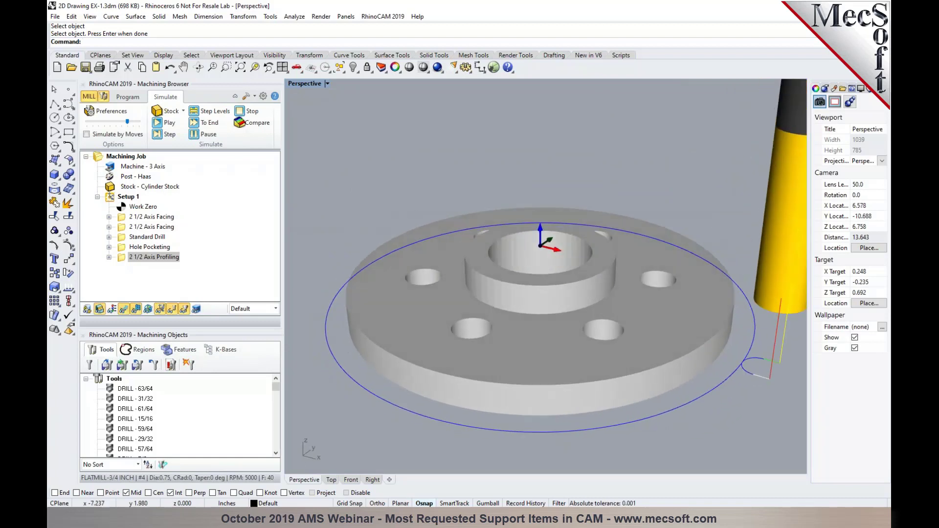
{"action": "left_click", "coordinate": [127, 97]}
{"action": "left_click", "coordinate": [166, 97]}
{"action": "right_click_drag", "start_coordinate": [530, 266], "coordinate": [500, 319]}
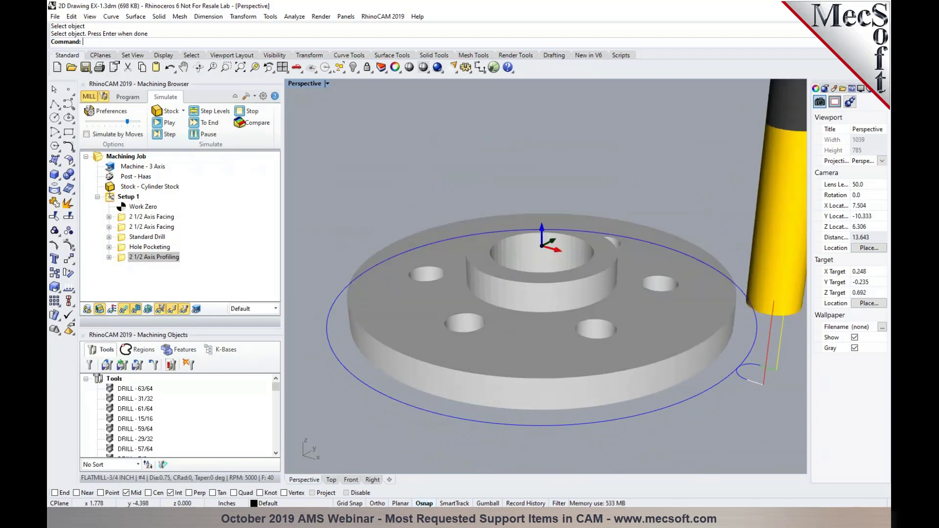
Switch to Photos to compare the simulated part with the dimensioned 2D drawing and the part picture, and return to Rhino
{"action": "left_click", "coordinate": [394, 489]}
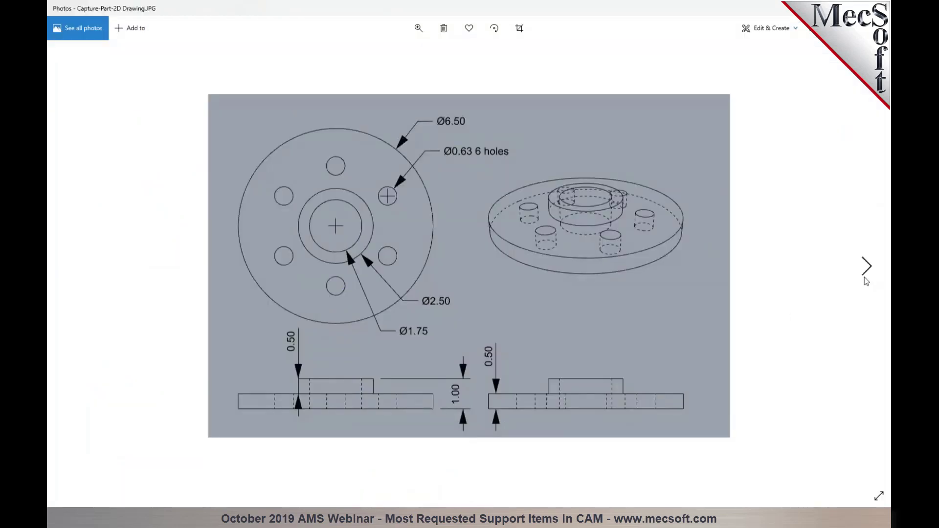
{"action": "left_click", "coordinate": [866, 273]}
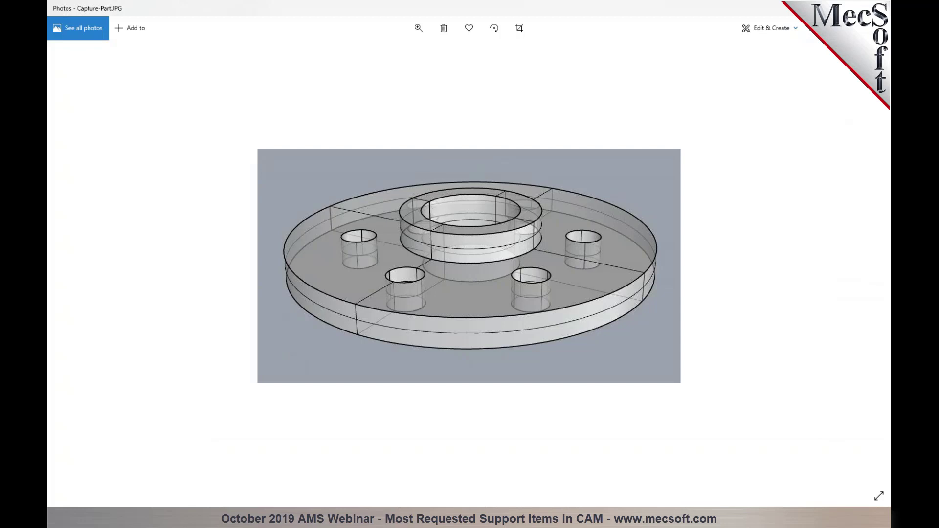
{"action": "key", "text": "alt+Tab"}
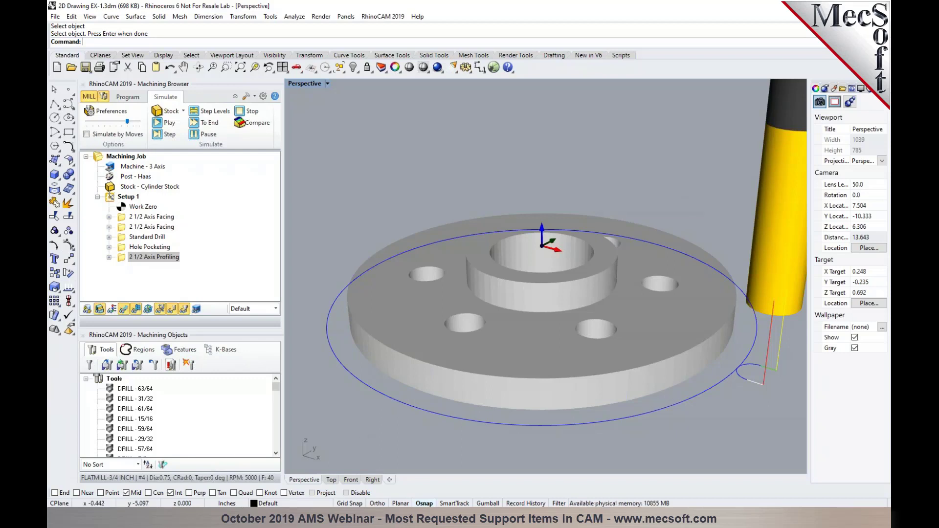
Switch to VisualCAM and start a 2 1/2 Axis Profiling operation with the two small arcs on the circle's edge as machining regions
{"action": "key", "text": "alt+Tab"}
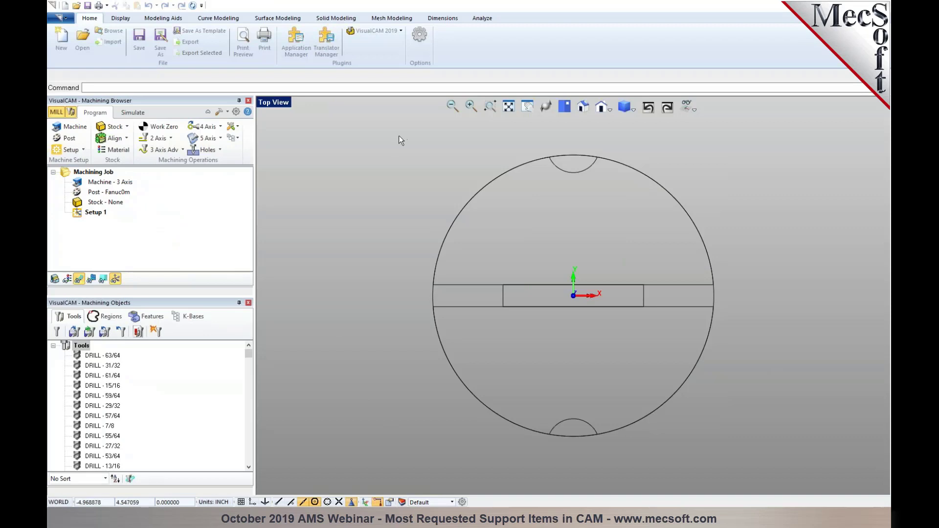
{"action": "left_click", "coordinate": [582, 107]}
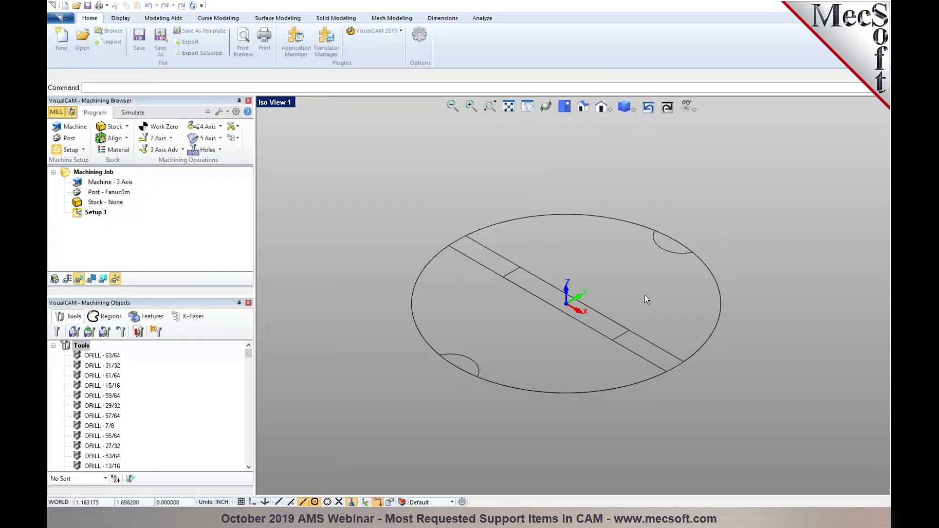
{"action": "scroll", "coordinate": [646, 300], "scroll_direction": "up", "scroll_amount": 1}
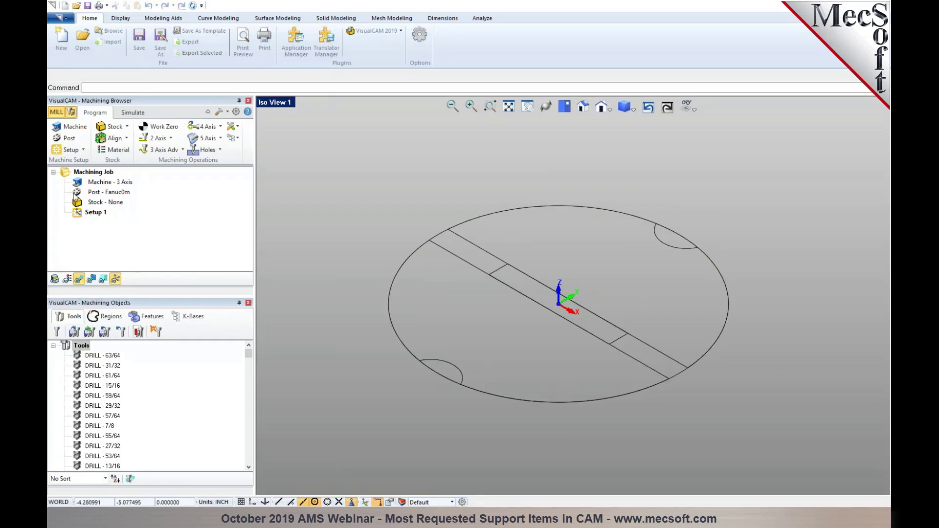
{"action": "left_click", "coordinate": [161, 139]}
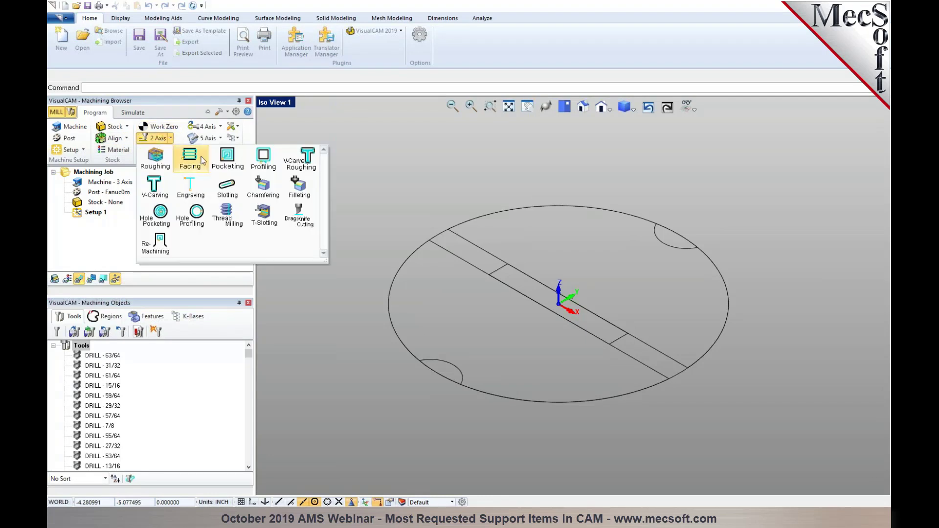
{"action": "left_click", "coordinate": [268, 172]}
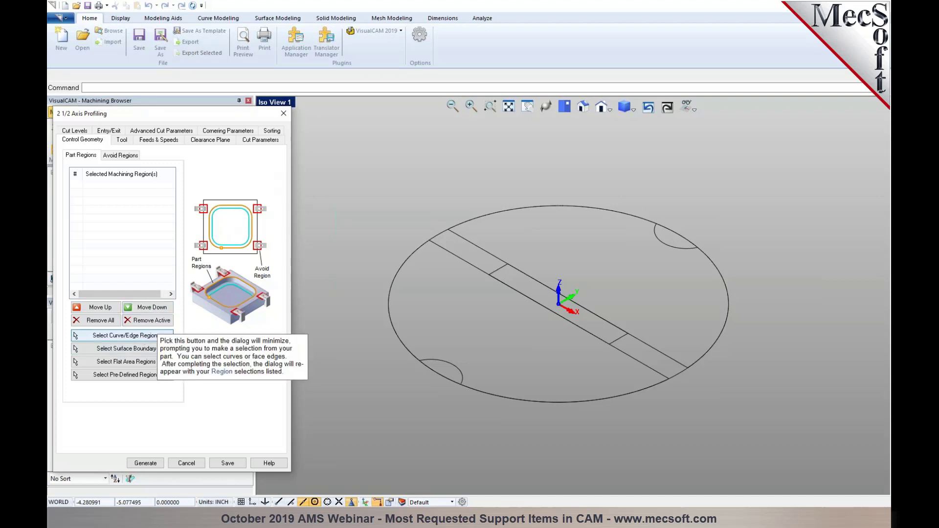
{"action": "left_click", "coordinate": [145, 335]}
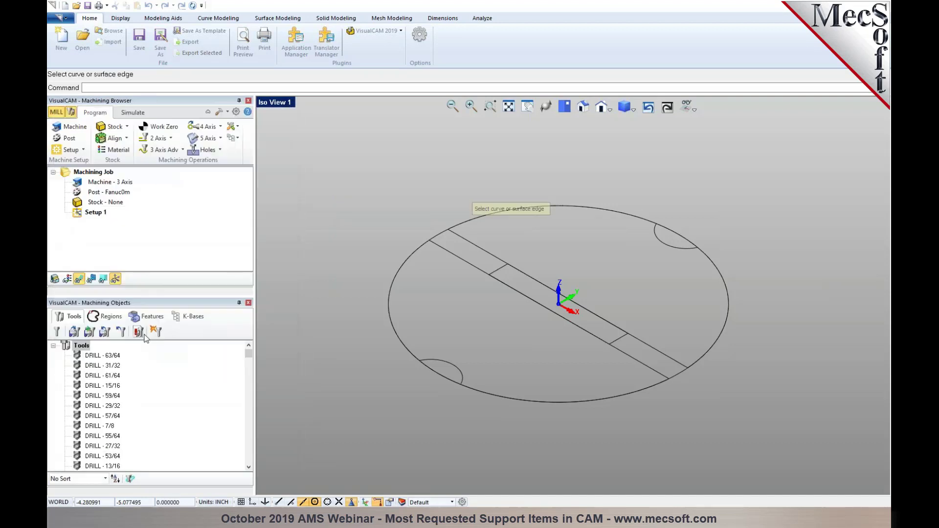
{"action": "left_click", "coordinate": [433, 359]}
{"action": "left_click", "coordinate": [672, 246]}
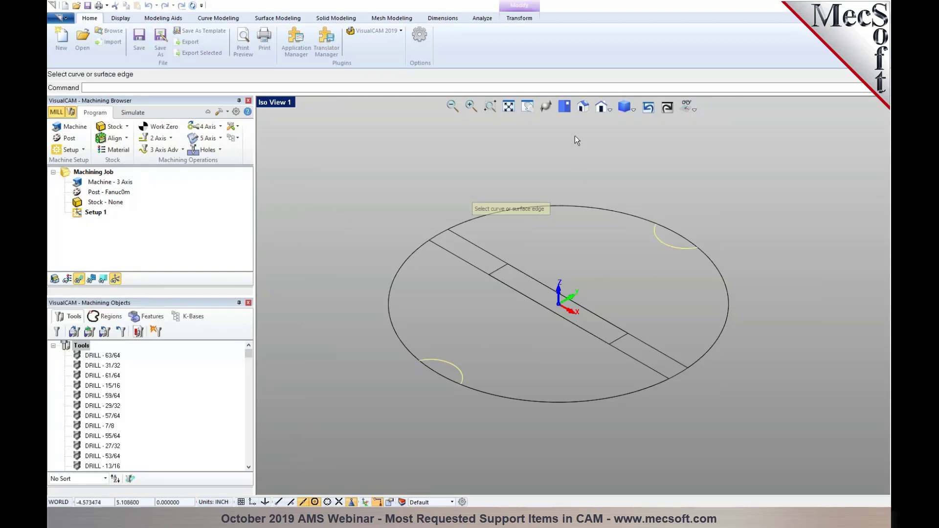
{"action": "left_click", "coordinate": [565, 107]}
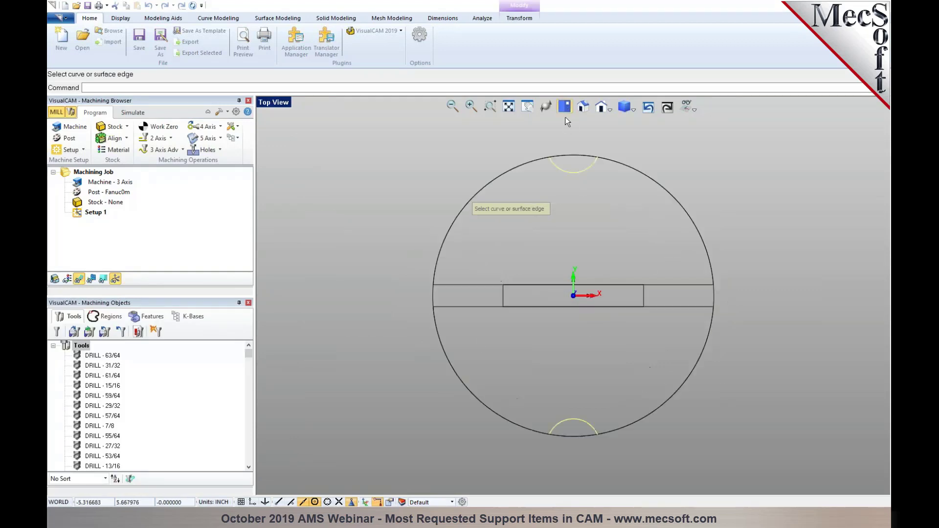
{"action": "right_click", "coordinate": [478, 181]}
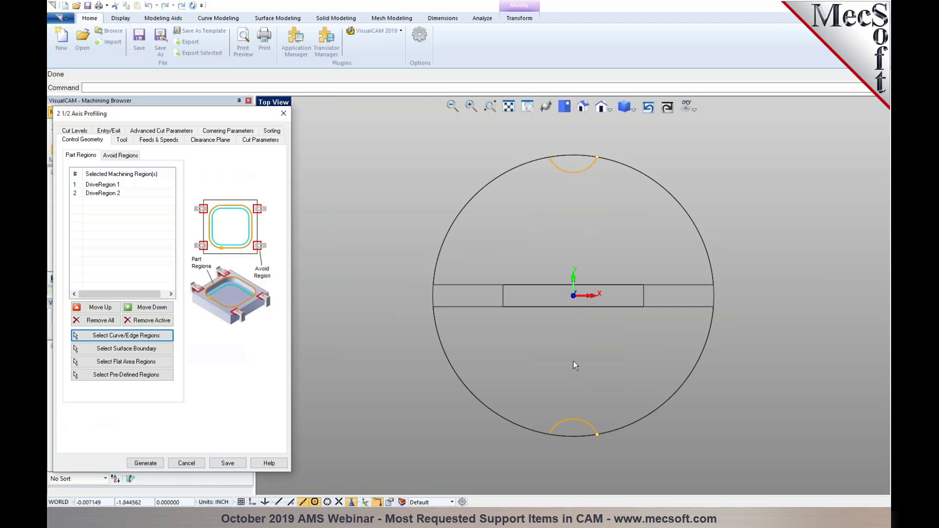
Assign the FLATMILL-1/2 INCH tool to the profiling operation and set its cut direction to Climb (Down Cut)
{"action": "left_click", "coordinate": [124, 140]}
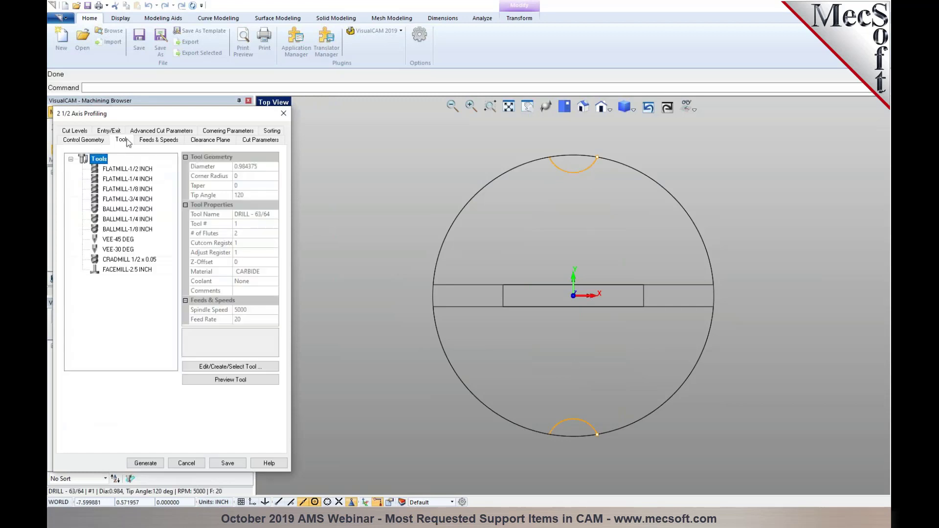
{"action": "left_click", "coordinate": [125, 169]}
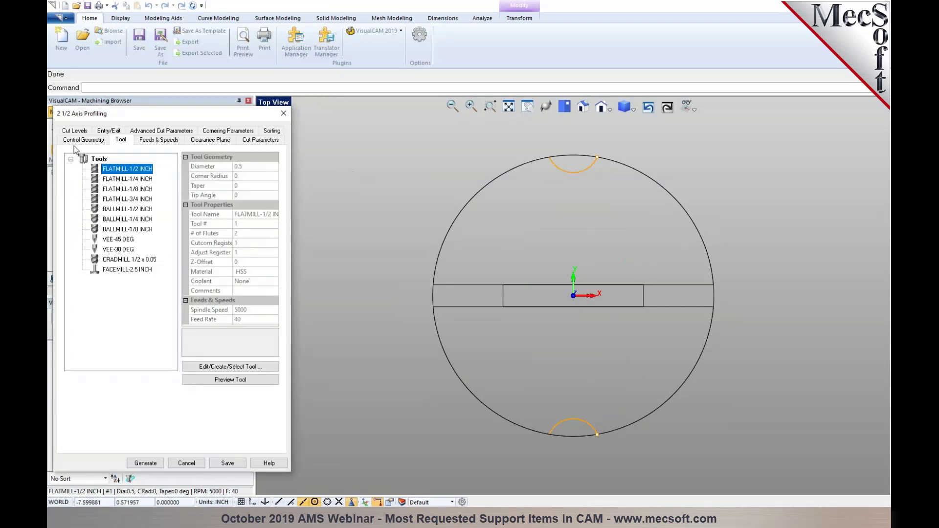
{"action": "left_click", "coordinate": [251, 141]}
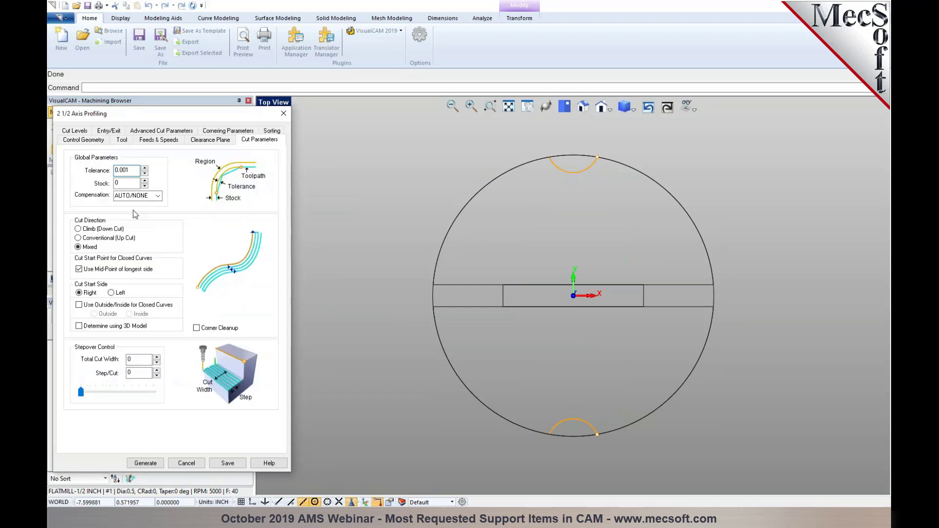
{"action": "left_click", "coordinate": [117, 229]}
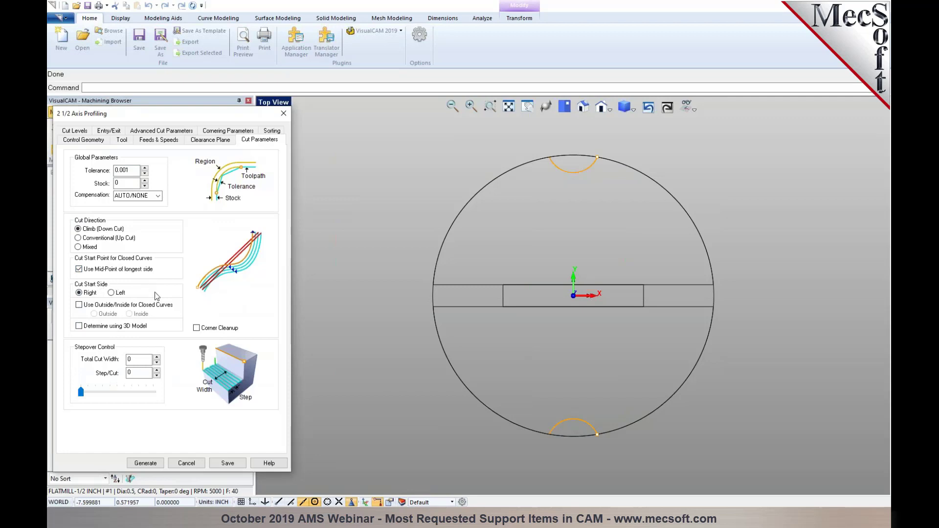
Check the start points of the two arcs, set the cut start side to Left, and generate the profiling toolpath
{"action": "mouse_move", "coordinate": [89, 297]}
{"action": "scroll", "coordinate": [568, 427], "scroll_direction": "up", "scroll_amount": 4}
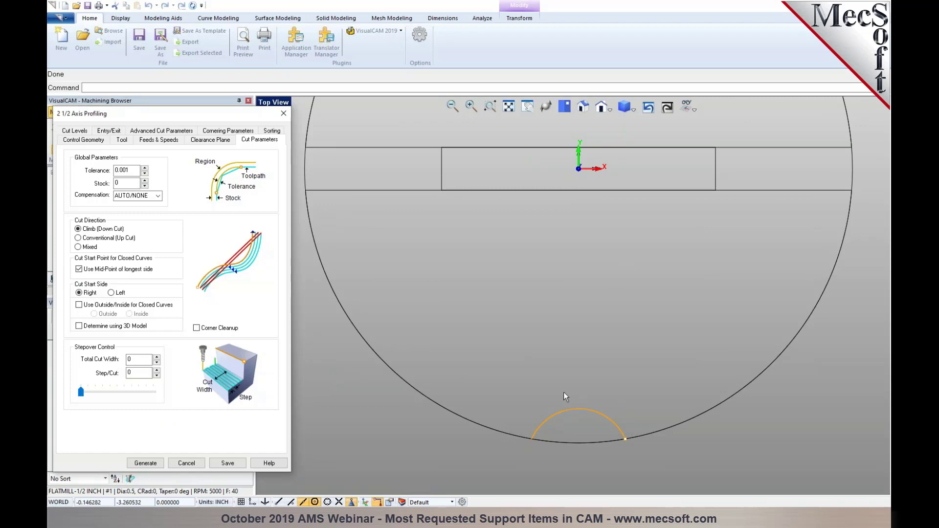
{"action": "scroll", "coordinate": [567, 413], "scroll_direction": "down", "scroll_amount": 1}
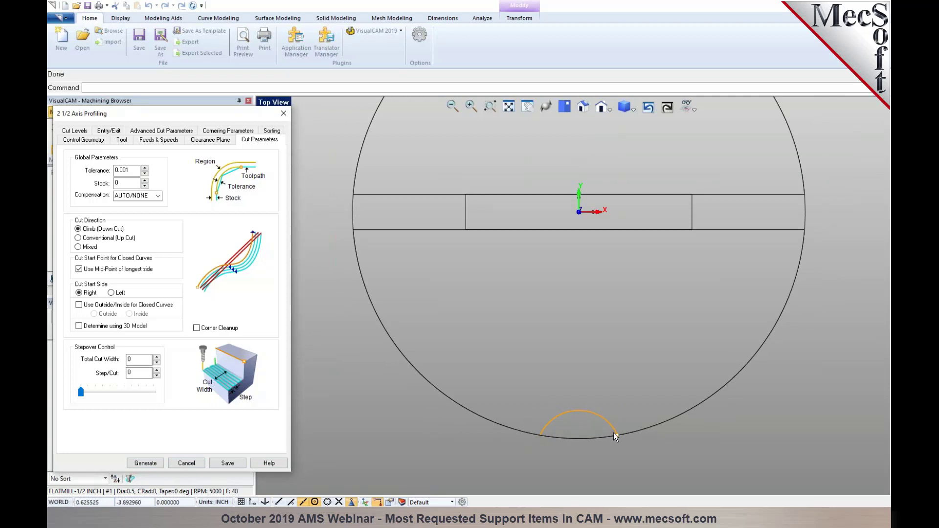
{"action": "scroll", "coordinate": [611, 433], "scroll_direction": "down", "scroll_amount": 2}
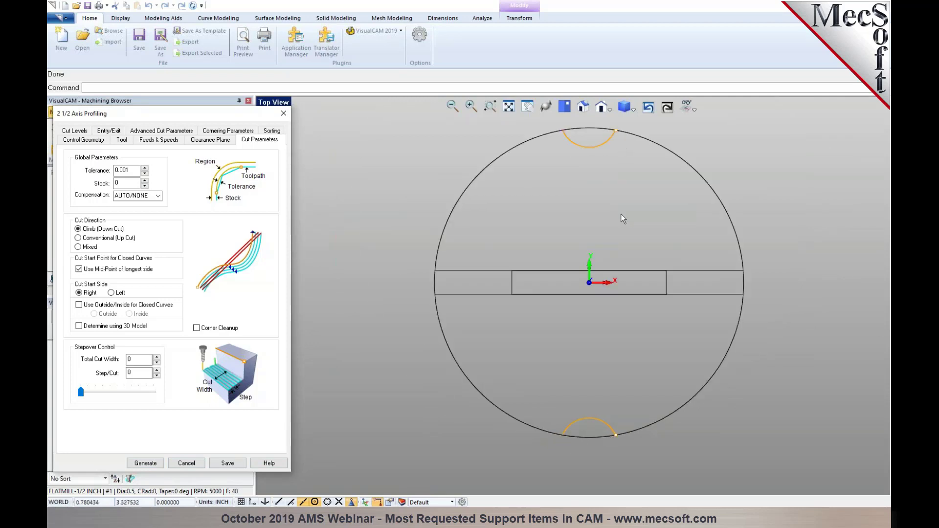
{"action": "scroll", "coordinate": [616, 434], "scroll_direction": "up", "scroll_amount": 2}
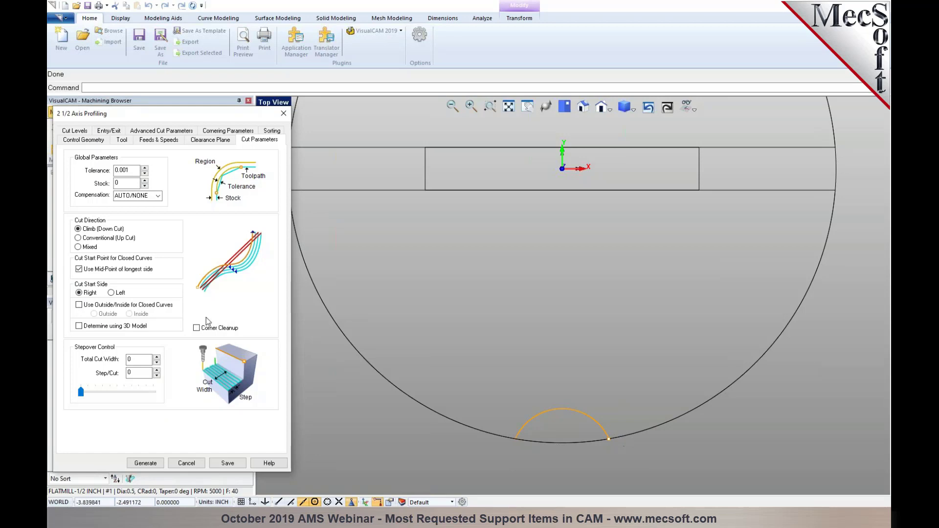
{"action": "left_click", "coordinate": [112, 293]}
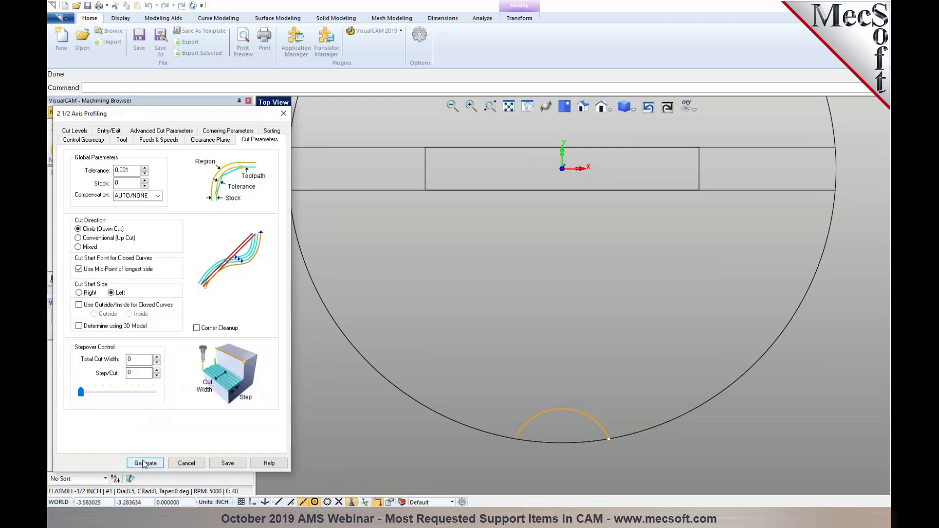
{"action": "left_click", "coordinate": [144, 464]}
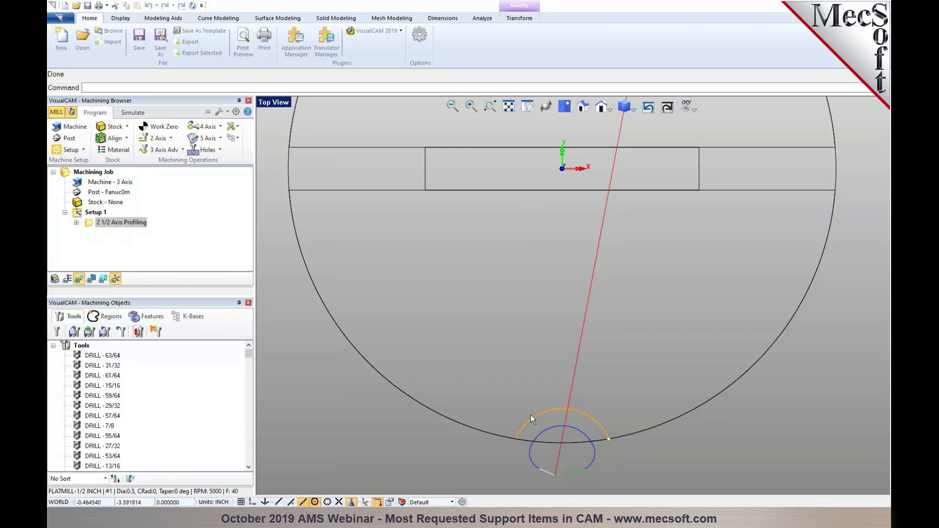
Compare on which side of each arc the profiling toolpath runs
{"action": "scroll", "coordinate": [532, 438], "scroll_direction": "down", "scroll_amount": 3}
{"action": "scroll", "coordinate": [569, 134], "scroll_direction": "down", "scroll_amount": 1}
{"action": "scroll", "coordinate": [569, 134], "scroll_direction": "up", "scroll_amount": 4}
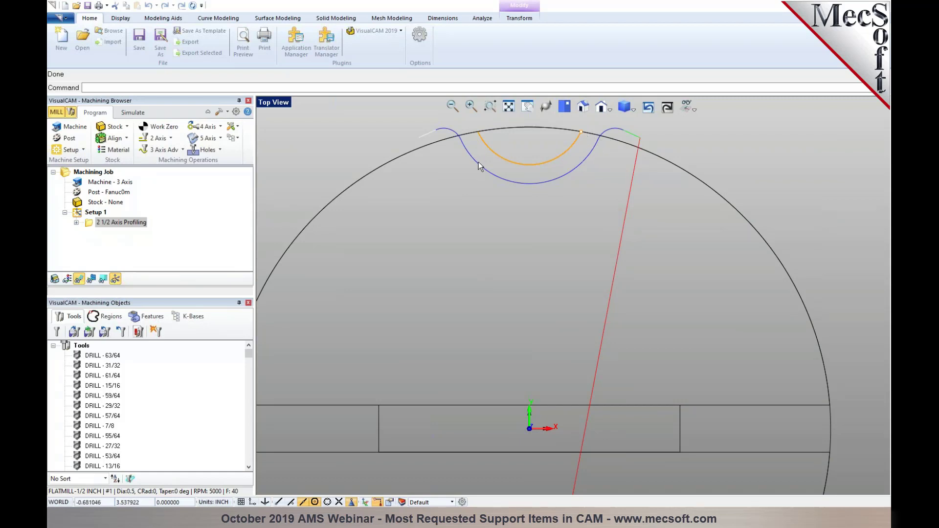
{"action": "scroll", "coordinate": [479, 166], "scroll_direction": "down", "scroll_amount": 3}
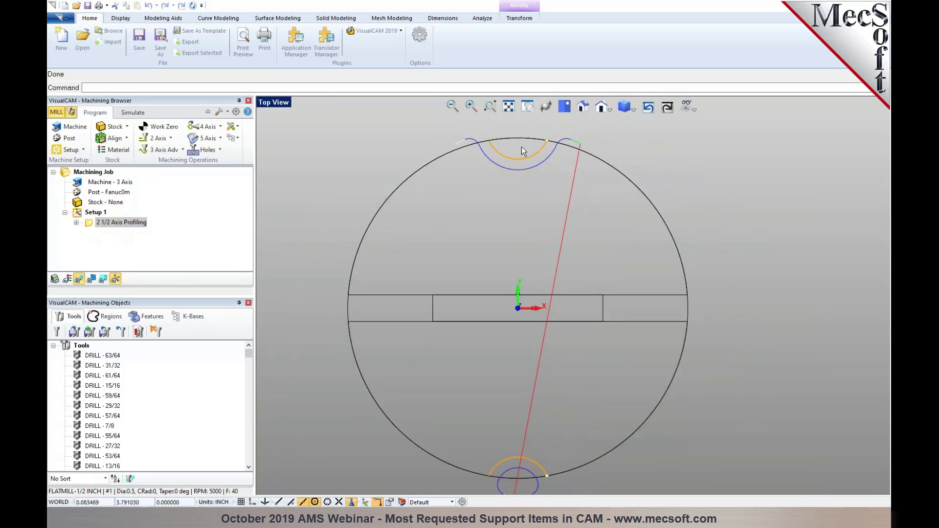
{"action": "scroll", "coordinate": [520, 142], "scroll_direction": "up", "scroll_amount": 1}
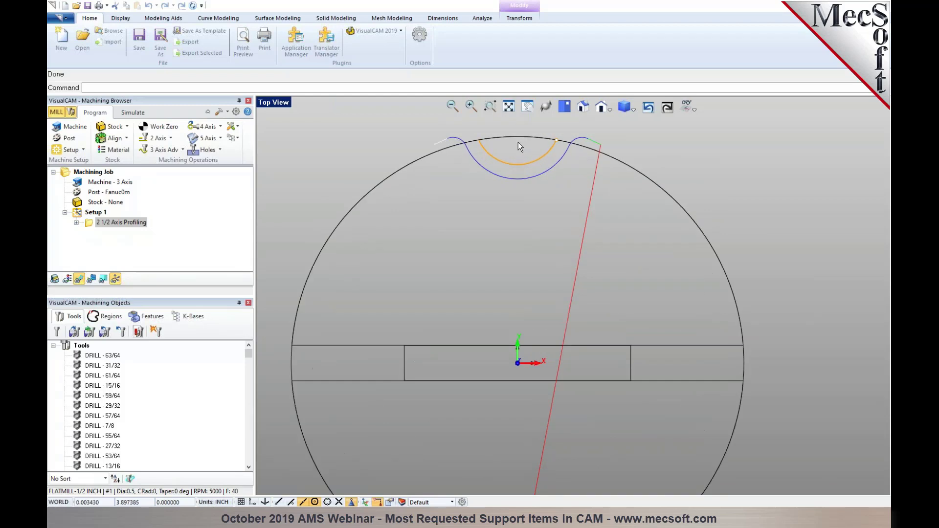
Turn on the display of curve and region direction arrows in the display options and inspect the arrows on both small arcs
{"action": "left_click", "coordinate": [103, 171]}
{"action": "scroll", "coordinate": [509, 205], "scroll_direction": "down", "scroll_amount": 1}
{"action": "scroll", "coordinate": [509, 207], "scroll_direction": "down", "scroll_amount": 1}
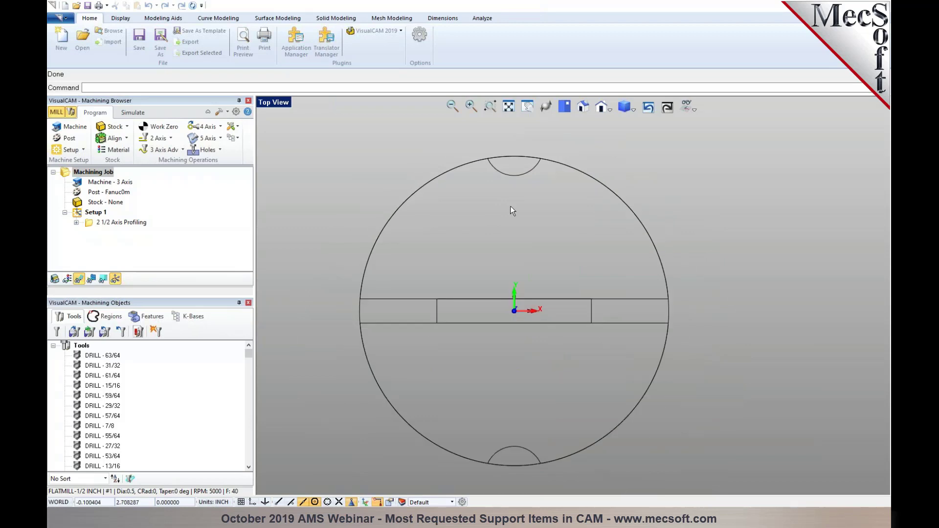
{"action": "left_click", "coordinate": [420, 39]}
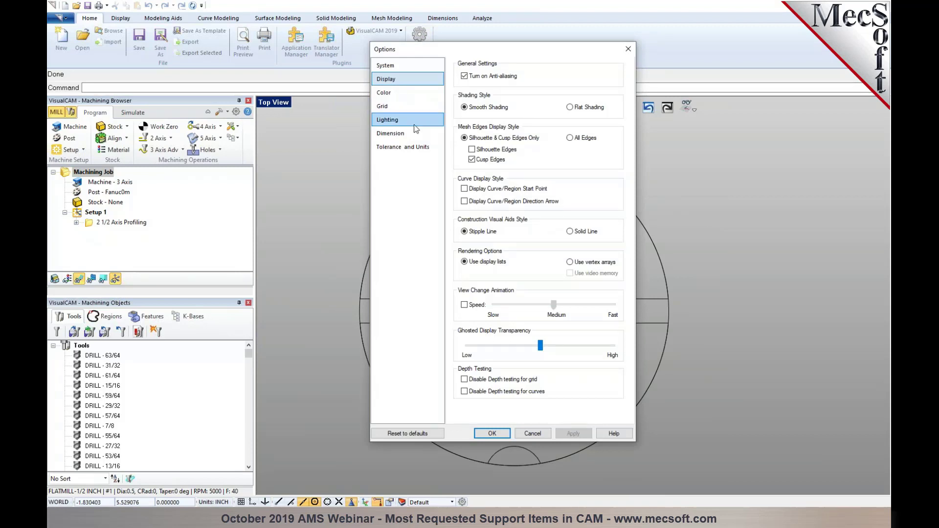
{"action": "left_click", "coordinate": [464, 201]}
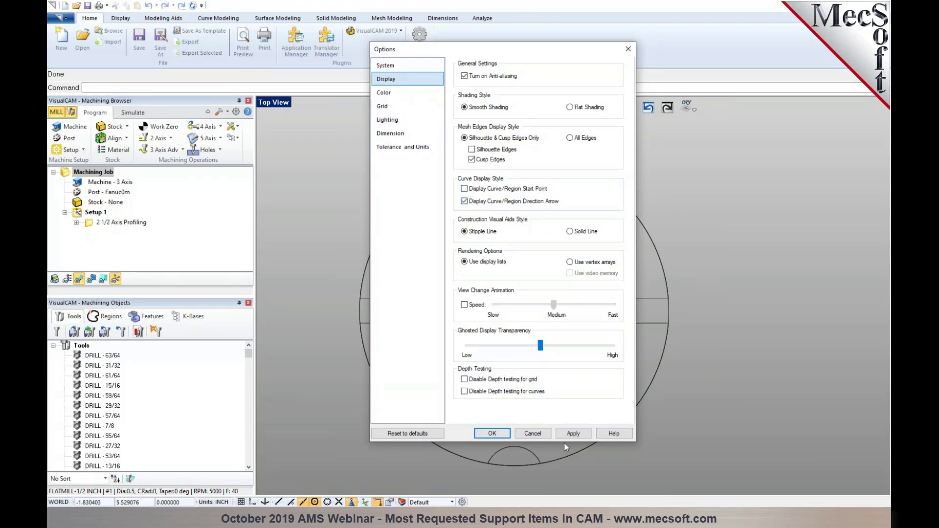
{"action": "left_click", "coordinate": [492, 433]}
{"action": "scroll", "coordinate": [516, 467], "scroll_direction": "up", "scroll_amount": 3}
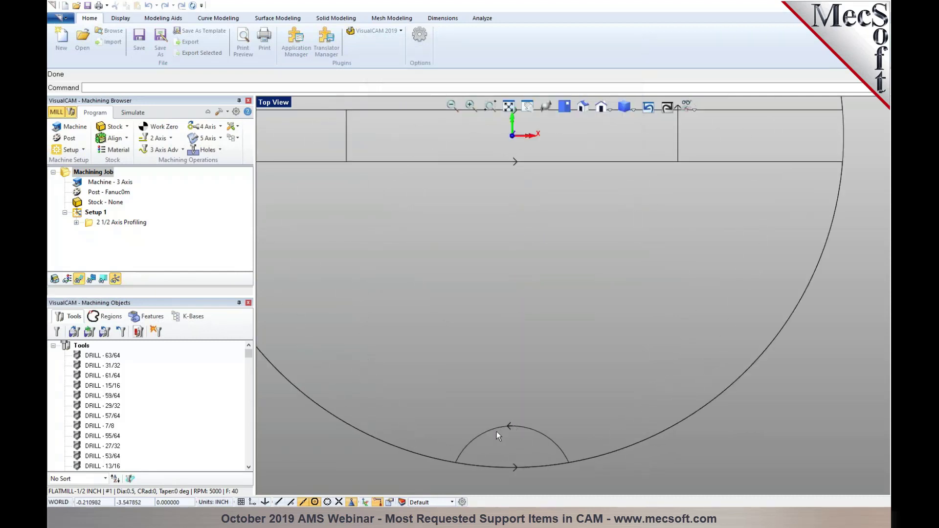
{"action": "scroll", "coordinate": [502, 453], "scroll_direction": "down", "scroll_amount": 4}
{"action": "scroll", "coordinate": [507, 213], "scroll_direction": "up", "scroll_amount": 3}
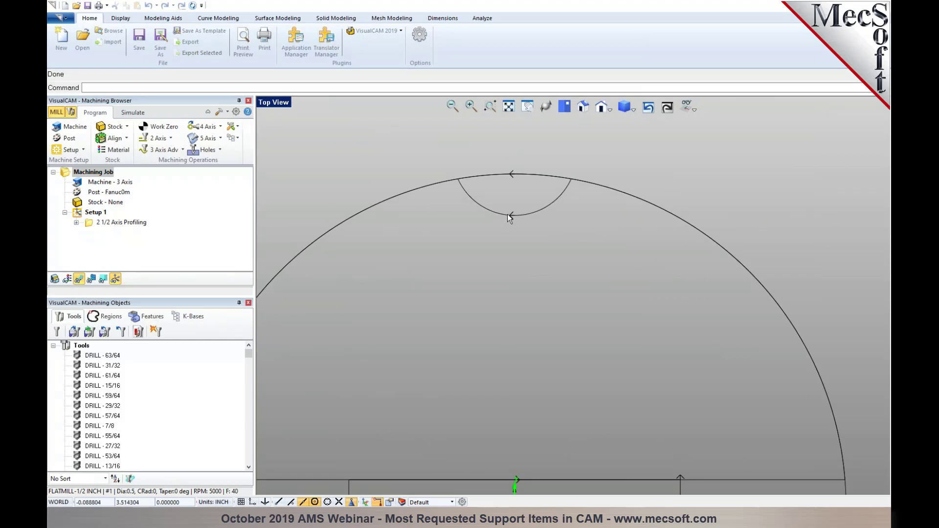
{"action": "scroll", "coordinate": [508, 205], "scroll_direction": "down", "scroll_amount": 2}
{"action": "scroll", "coordinate": [508, 205], "scroll_direction": "down", "scroll_amount": 1}
Duplicate the 2 1/2 Axis Profiling operation and replace the copy's machining regions with only the upper small arc
{"action": "left_click", "coordinate": [111, 223]}
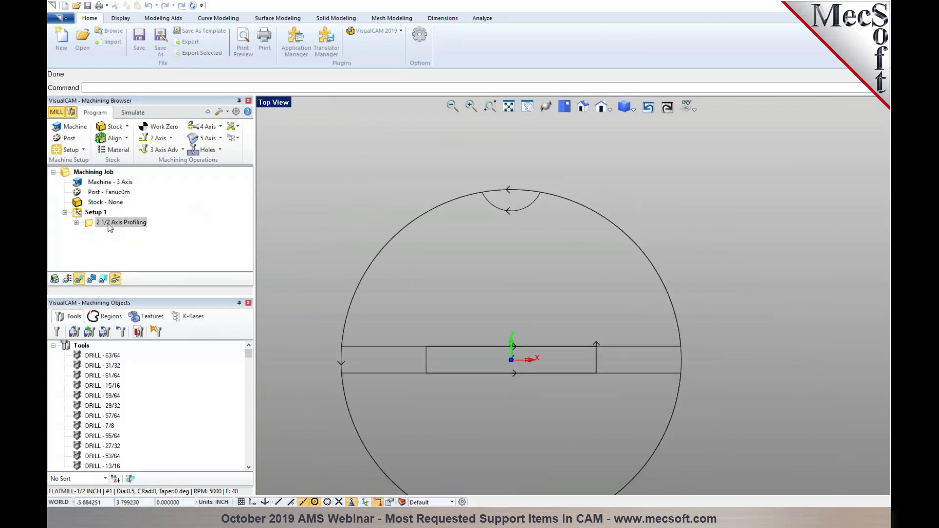
{"action": "left_click_drag", "start_coordinate": [111, 225], "coordinate": [89, 236], "text": "ctrl"}
{"action": "double_click", "coordinate": [88, 236]}
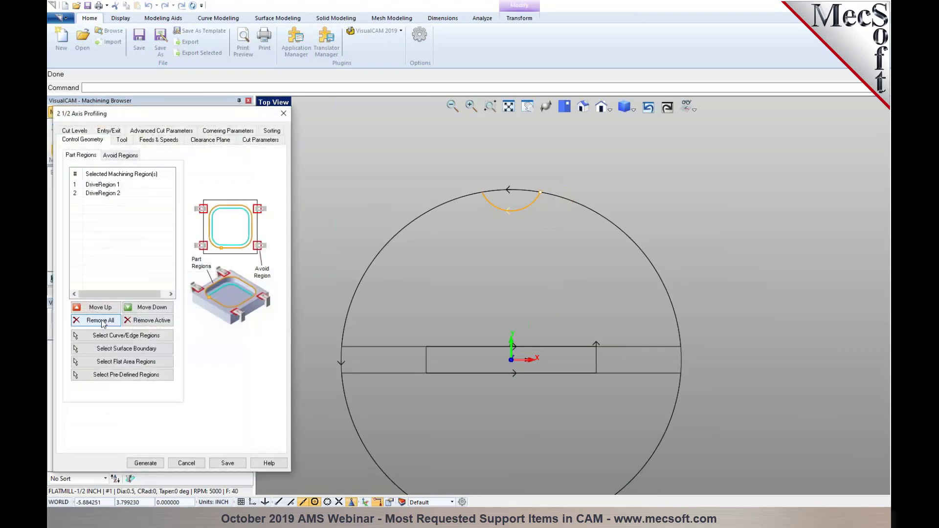
{"action": "left_click", "coordinate": [122, 335]}
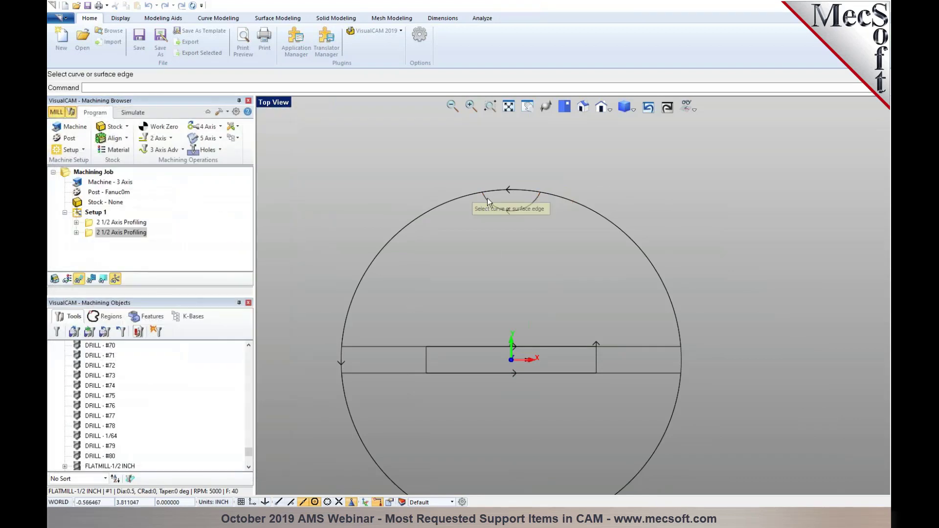
{"action": "left_click", "coordinate": [498, 208]}
{"action": "right_click", "coordinate": [465, 251]}
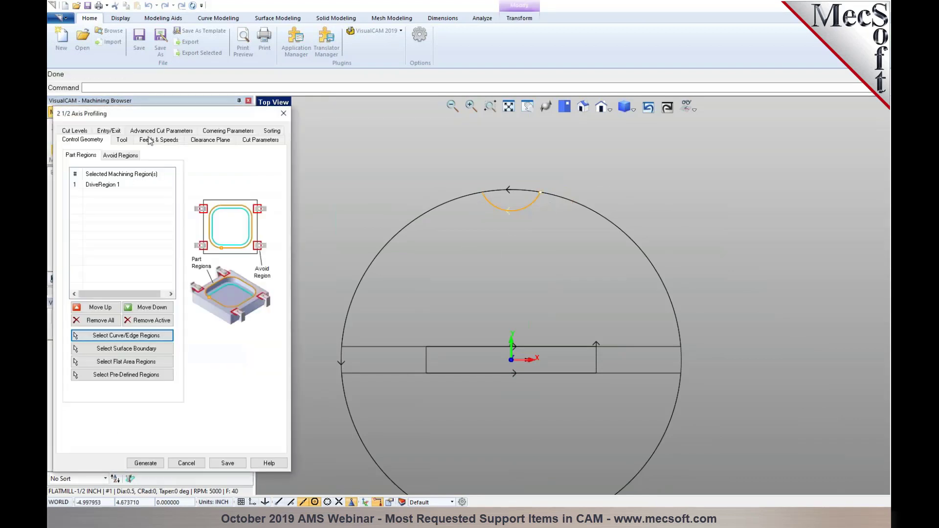
Set the copied profiling operation's cut start side to Right and generate its toolpath
{"action": "left_click", "coordinate": [260, 140]}
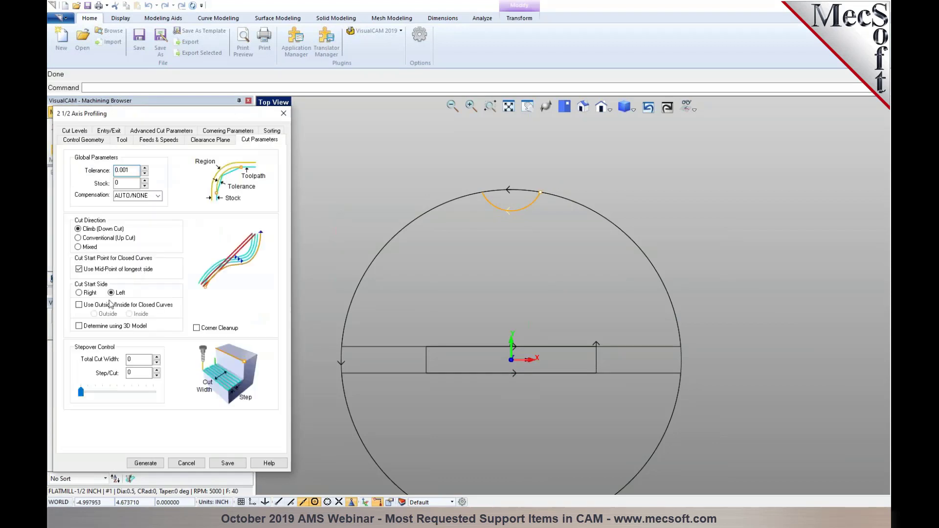
{"action": "left_click", "coordinate": [79, 292]}
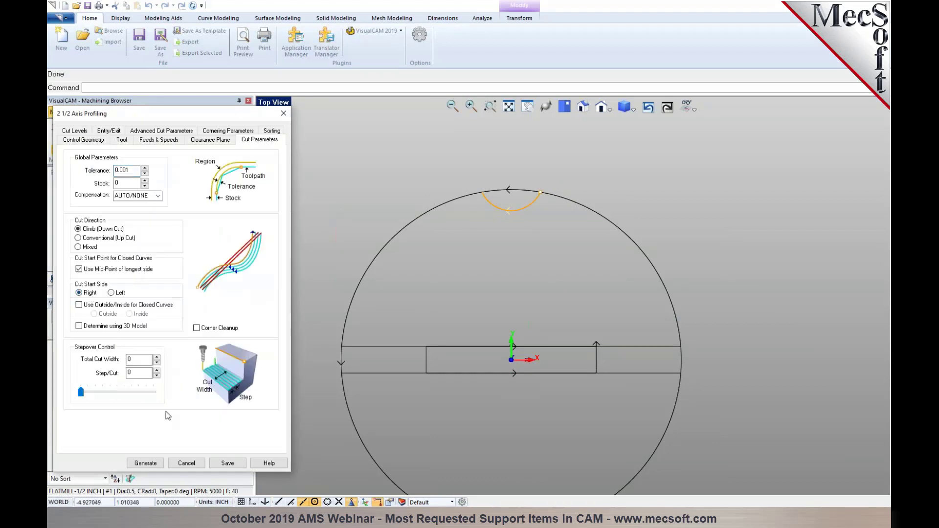
{"action": "left_click", "coordinate": [146, 463]}
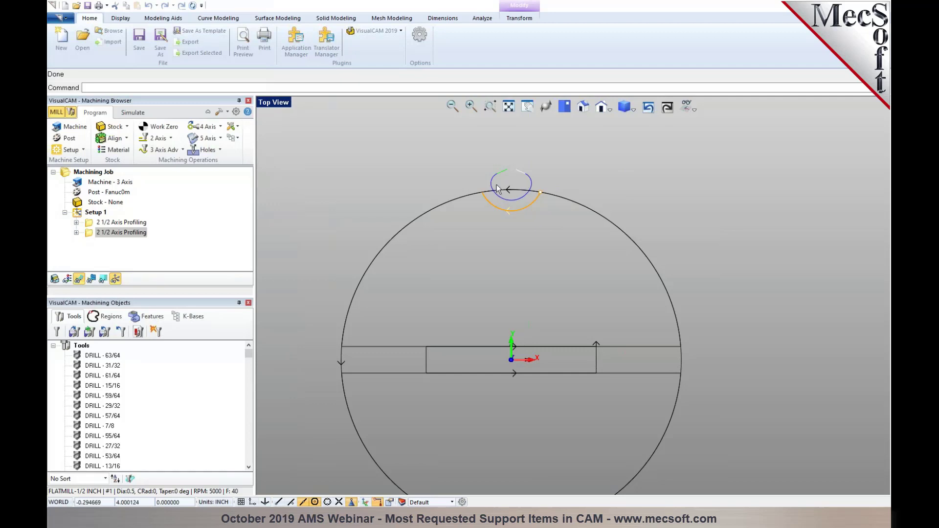
{"action": "scroll", "coordinate": [523, 210], "scroll_direction": "down", "scroll_amount": 2}
{"action": "scroll", "coordinate": [524, 205], "scroll_direction": "up", "scroll_amount": 1}
Remove DriveRegion 2, the upper arc, from the first profiling operation and regenerate its toolpath
{"action": "left_click", "coordinate": [110, 222]}
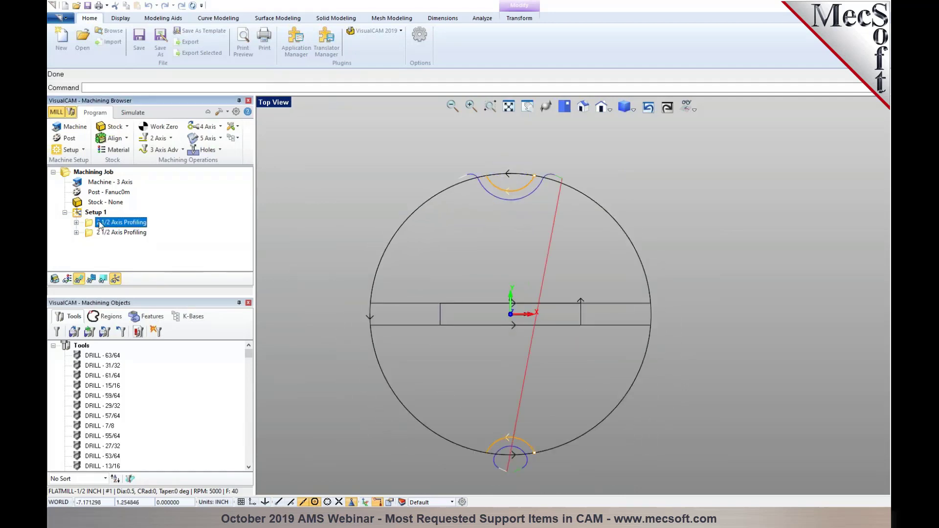
{"action": "double_click", "coordinate": [89, 224]}
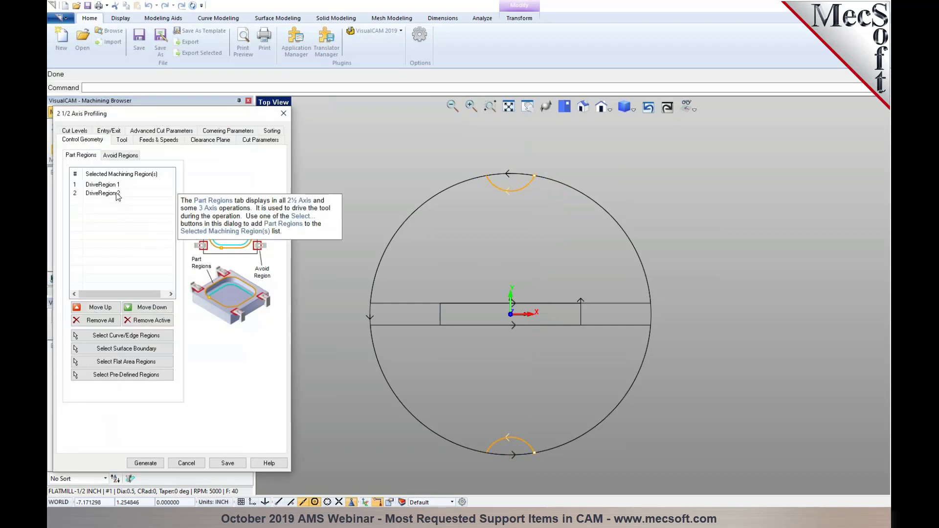
{"action": "left_click", "coordinate": [100, 193]}
{"action": "left_click", "coordinate": [149, 320]}
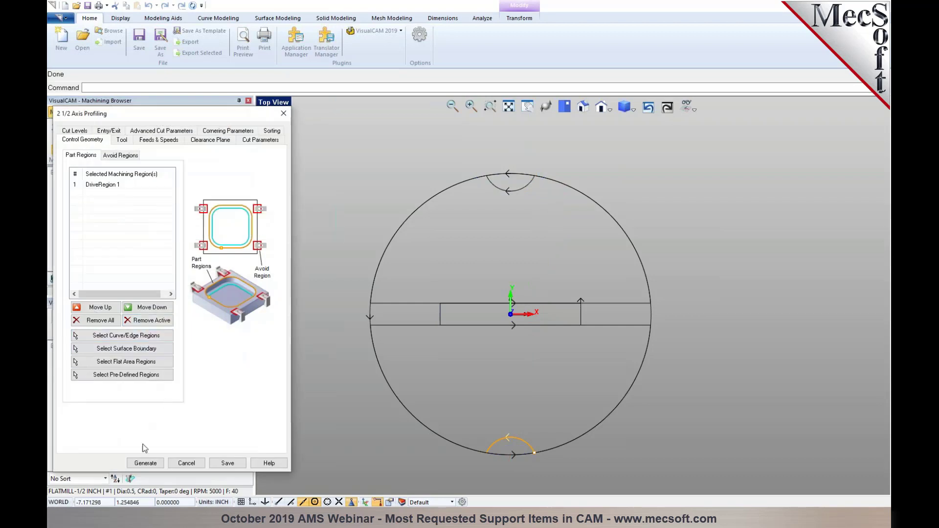
{"action": "left_click", "coordinate": [145, 463]}
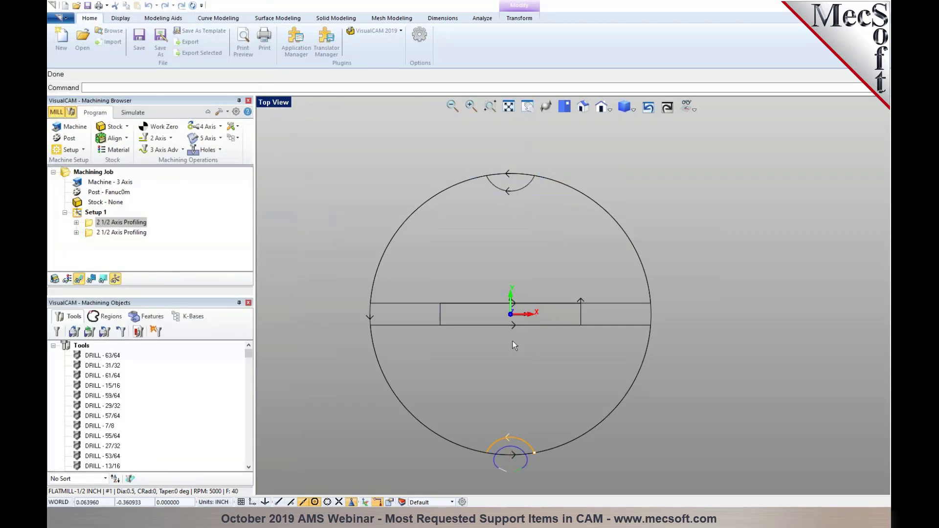
Compare the profiling toolpath's side on the lower arc with the direction arrows of both small arcs
{"action": "left_click", "coordinate": [135, 231]}
{"action": "left_click", "coordinate": [97, 223]}
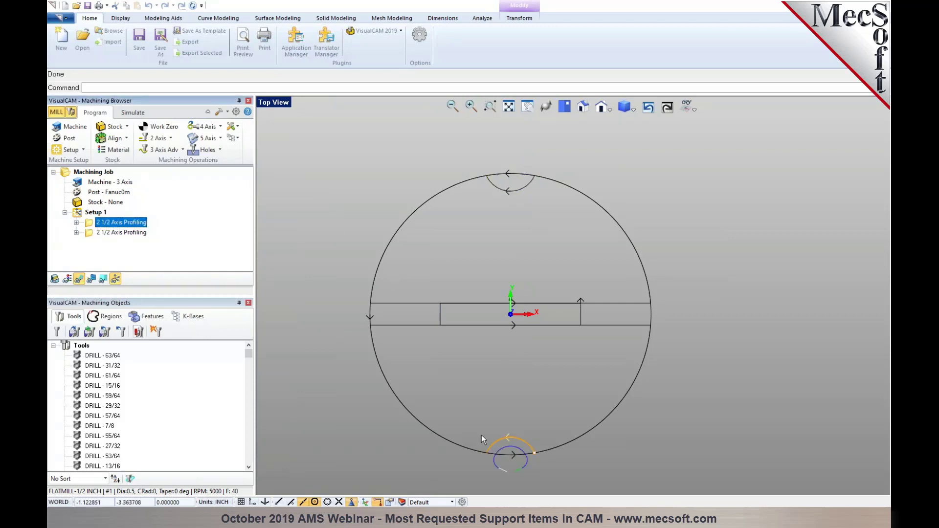
{"action": "scroll", "coordinate": [522, 464], "scroll_direction": "up", "scroll_amount": 3}
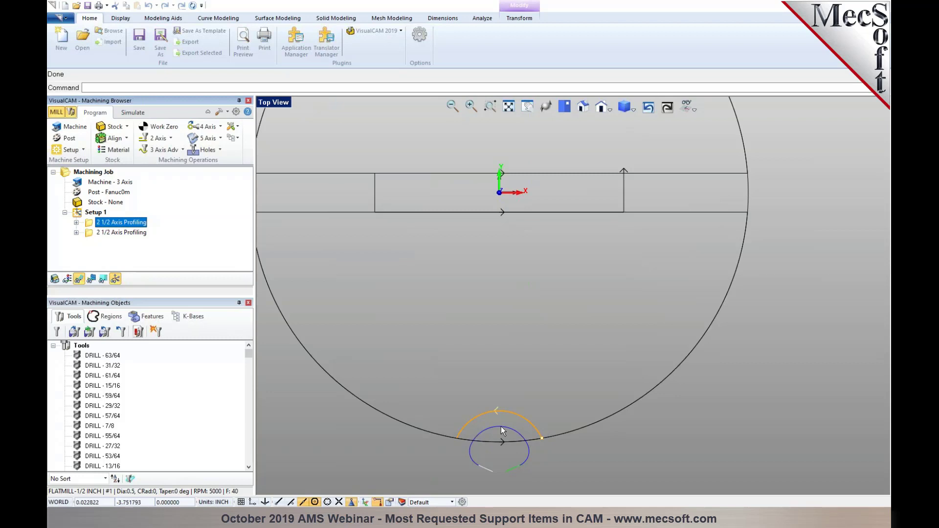
{"action": "scroll", "coordinate": [500, 427], "scroll_direction": "down", "scroll_amount": 3}
{"action": "scroll", "coordinate": [501, 171], "scroll_direction": "up", "scroll_amount": 3}
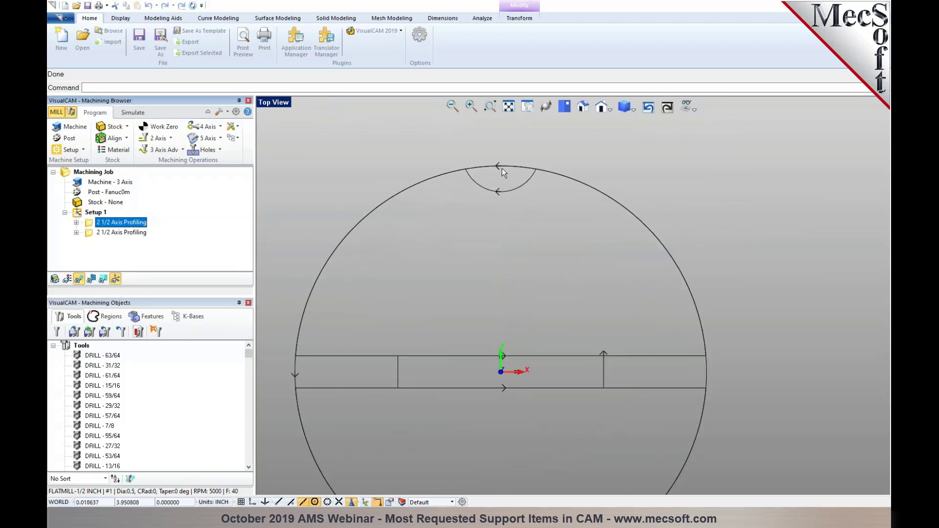
{"action": "scroll", "coordinate": [501, 168], "scroll_direction": "down", "scroll_amount": 2}
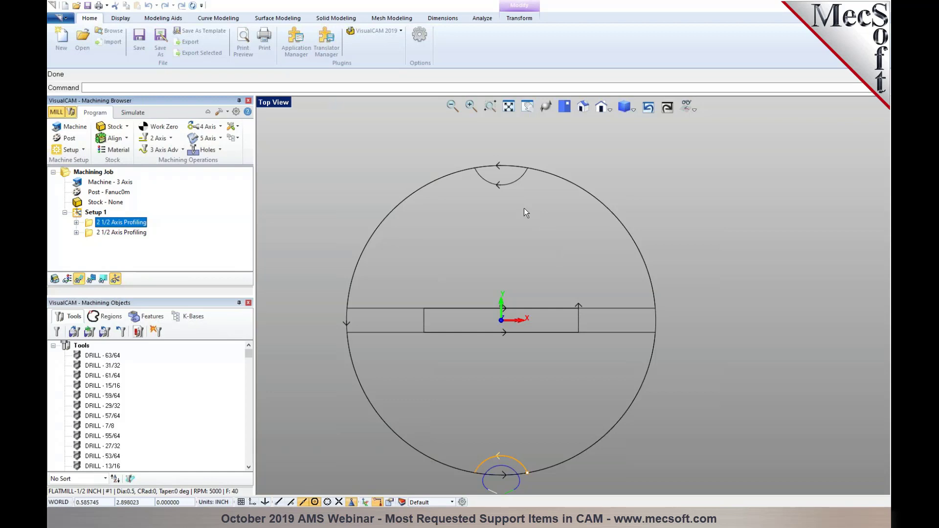
Reverse the curve direction of the upper small arc
{"action": "left_click", "coordinate": [506, 183]}
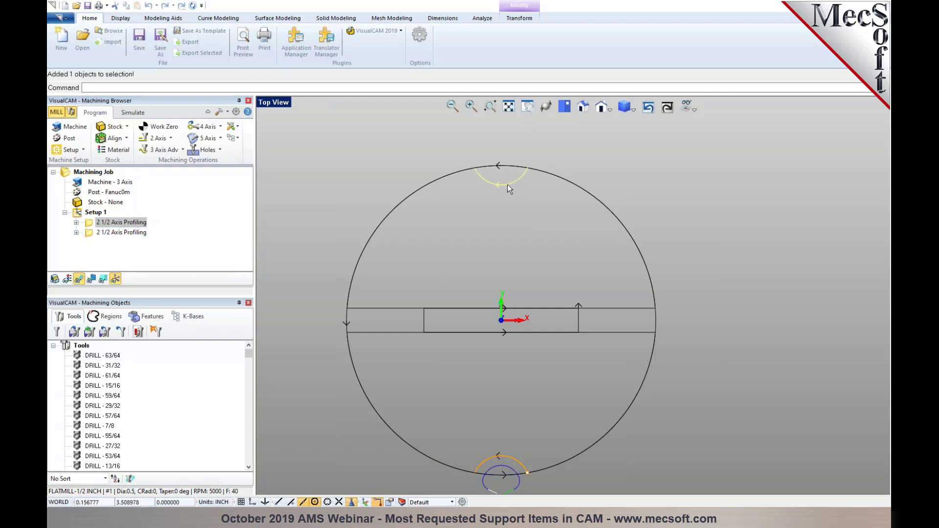
{"action": "left_click", "coordinate": [208, 19]}
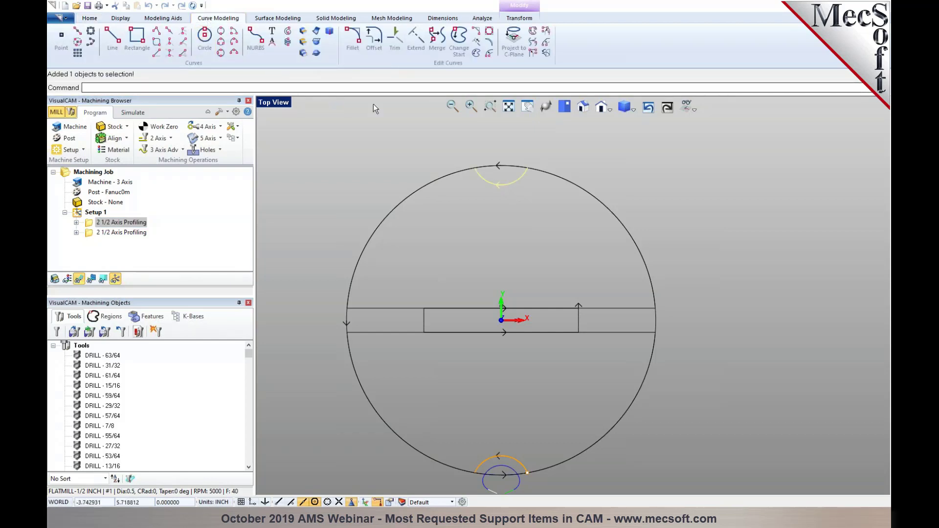
{"action": "left_click", "coordinate": [476, 53]}
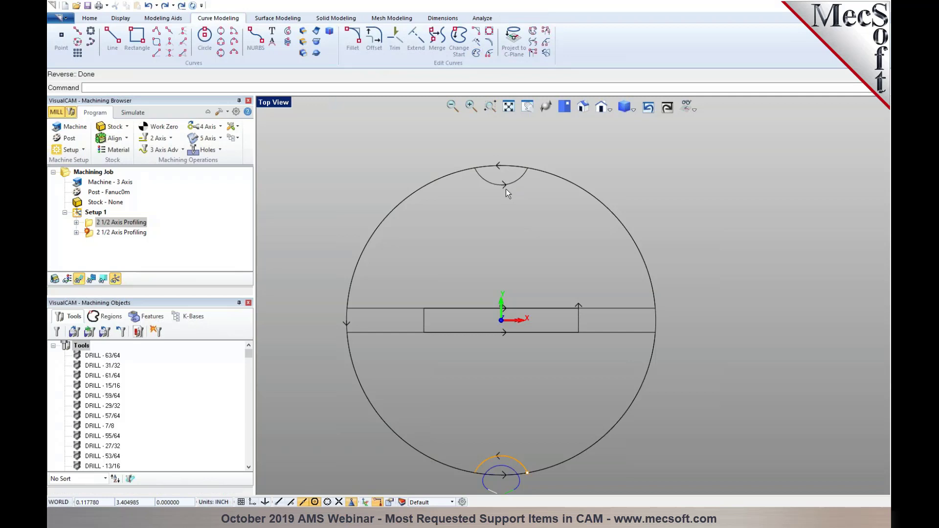
Add the reversed upper arc to the first profiling operation's machining regions and regenerate the toolpath
{"action": "double_click", "coordinate": [98, 223]}
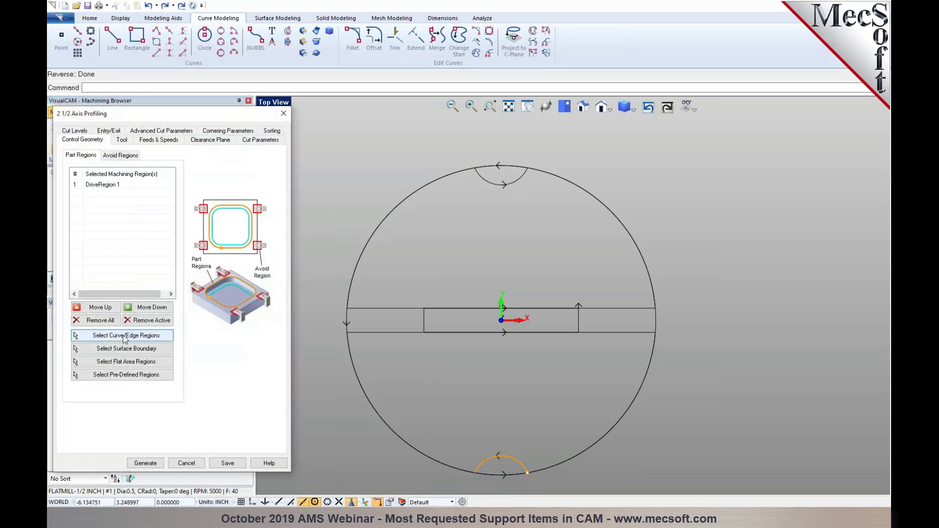
{"action": "left_click", "coordinate": [123, 335]}
{"action": "left_click", "coordinate": [487, 180]}
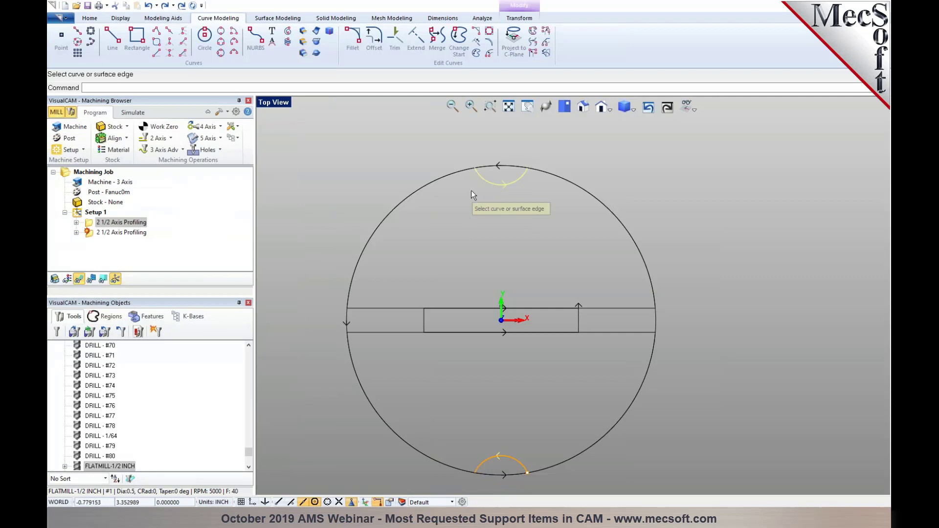
{"action": "right_click", "coordinate": [470, 189]}
{"action": "left_click", "coordinate": [146, 464]}
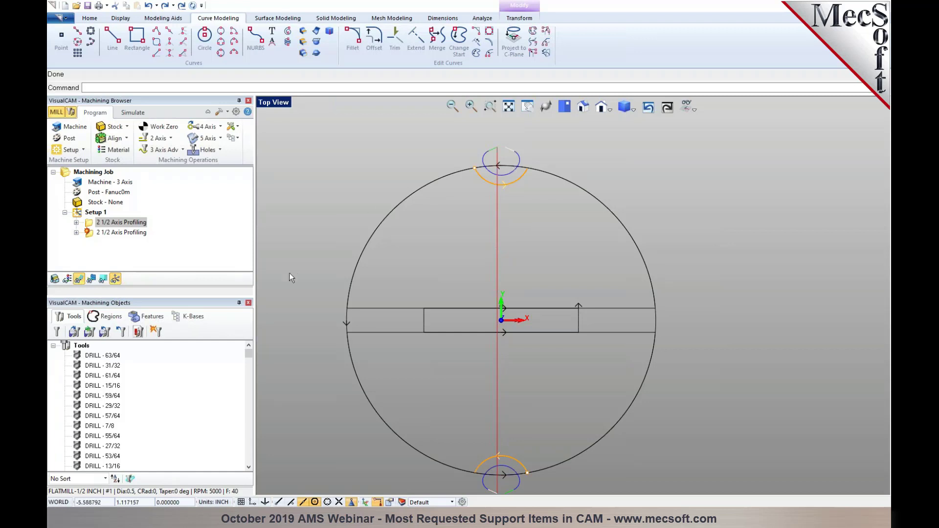
View the part isometrically and check the cut start side setting of the first profiling operation without changing it
{"action": "left_click", "coordinate": [112, 316]}
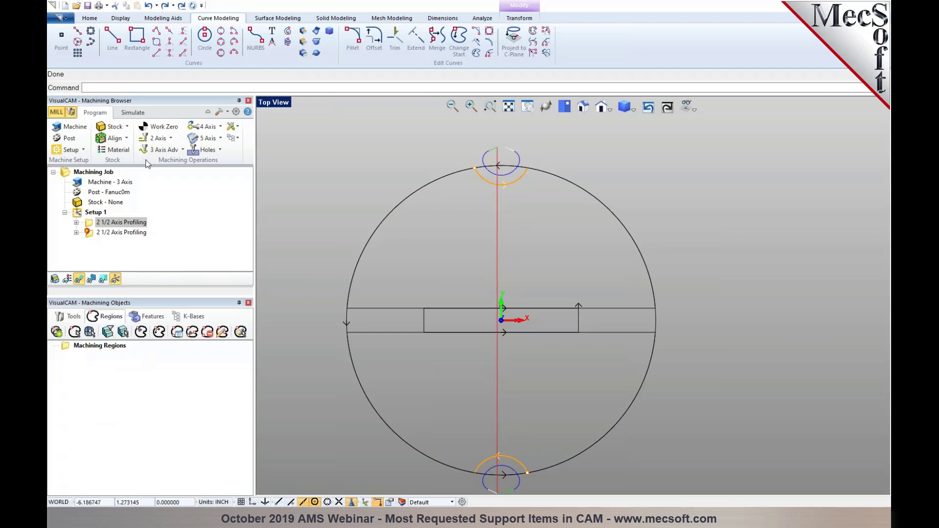
{"action": "left_click", "coordinate": [95, 212]}
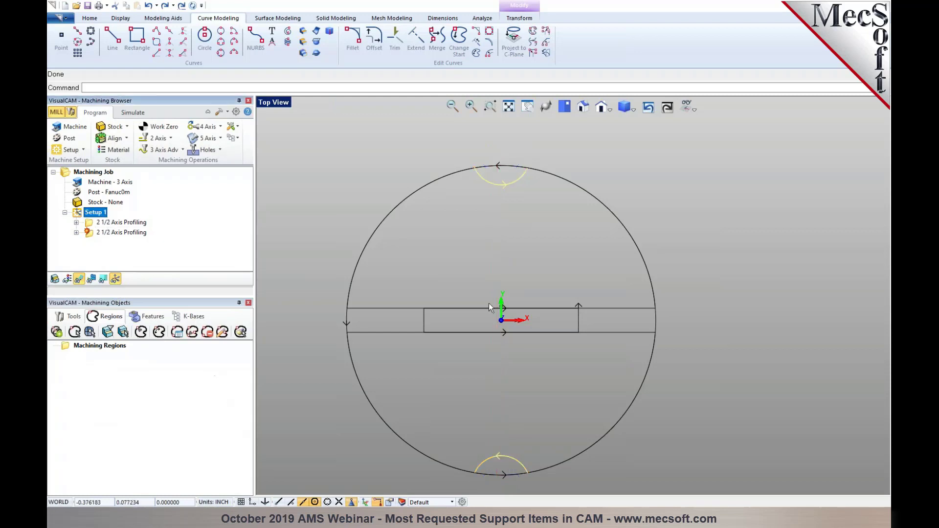
{"action": "left_click", "coordinate": [581, 108]}
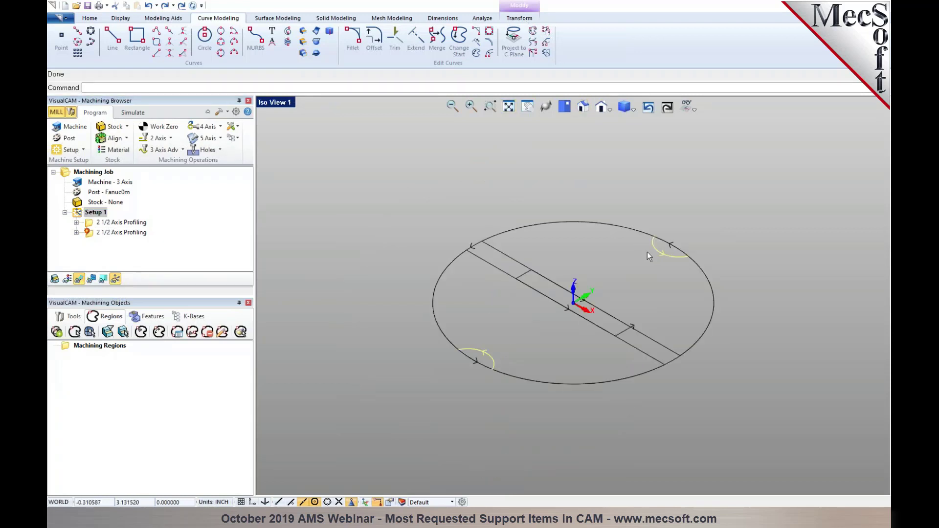
{"action": "left_click", "coordinate": [98, 226]}
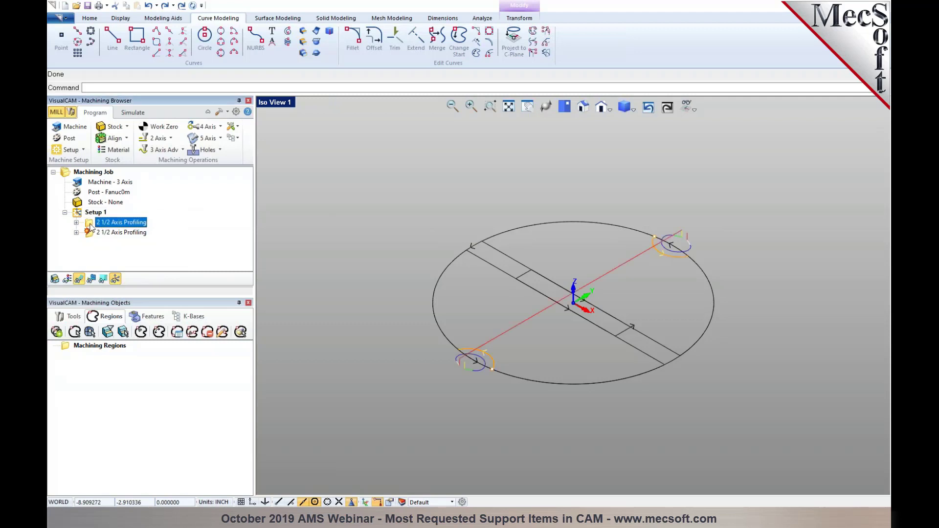
{"action": "double_click", "coordinate": [91, 226]}
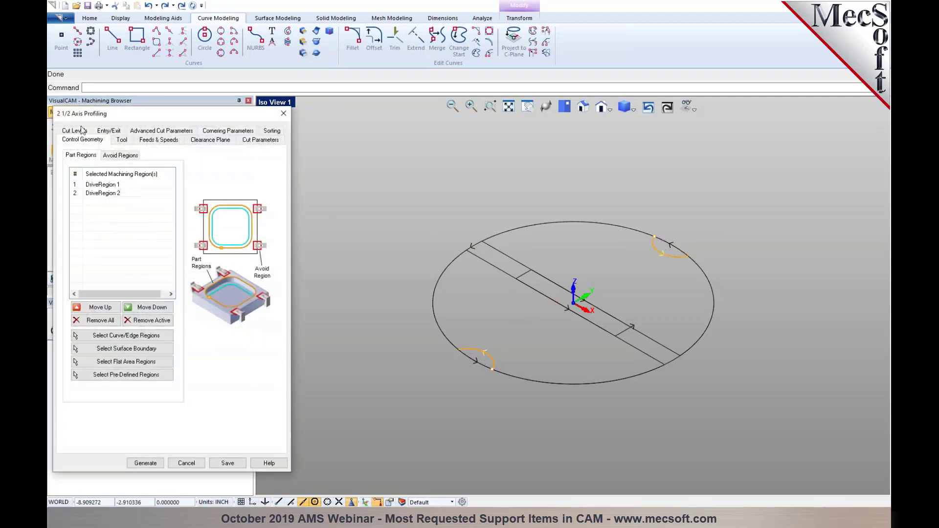
{"action": "left_click", "coordinate": [275, 141]}
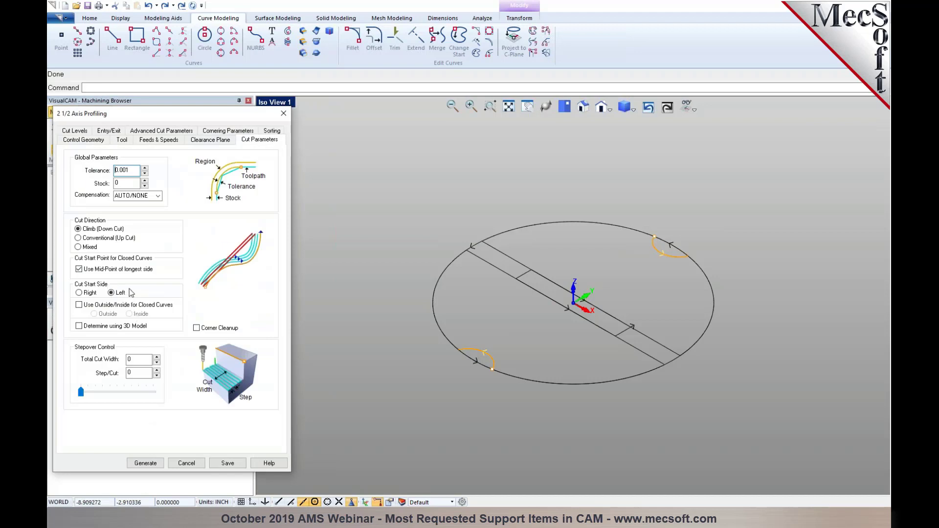
{"action": "left_click", "coordinate": [195, 469]}
Assign the large outer circle as the machining region of the second 2 1/2 Axis Profiling operation
{"action": "left_click", "coordinate": [90, 234]}
{"action": "double_click", "coordinate": [91, 235]}
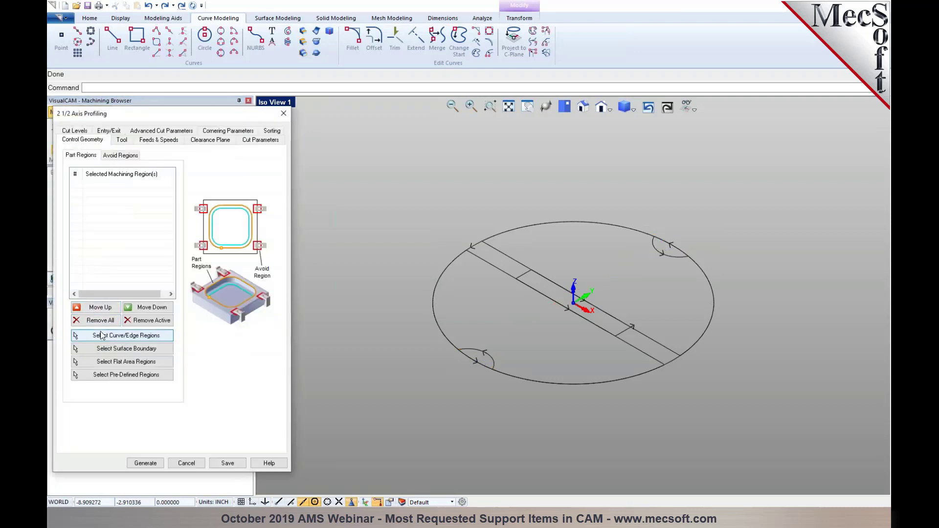
{"action": "left_click", "coordinate": [97, 333]}
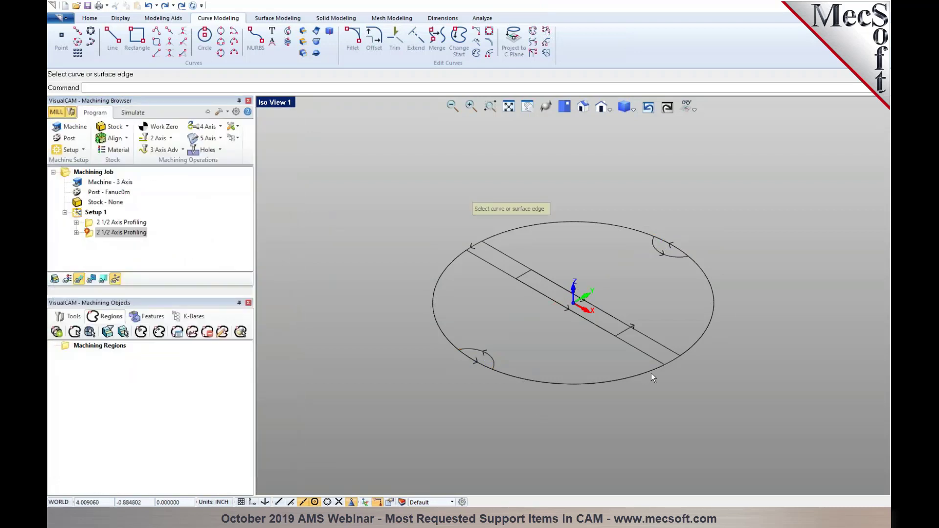
{"action": "left_click", "coordinate": [668, 363]}
{"action": "right_click", "coordinate": [670, 371]}
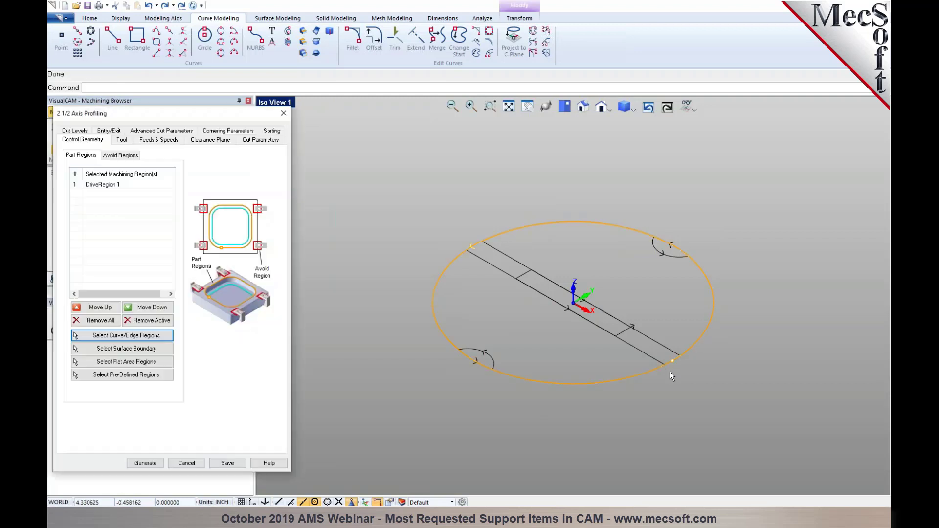
Set the second profiling operation's cut start side to Outside for closed curves and generate its toolpath around the large circle
{"action": "left_click", "coordinate": [256, 142]}
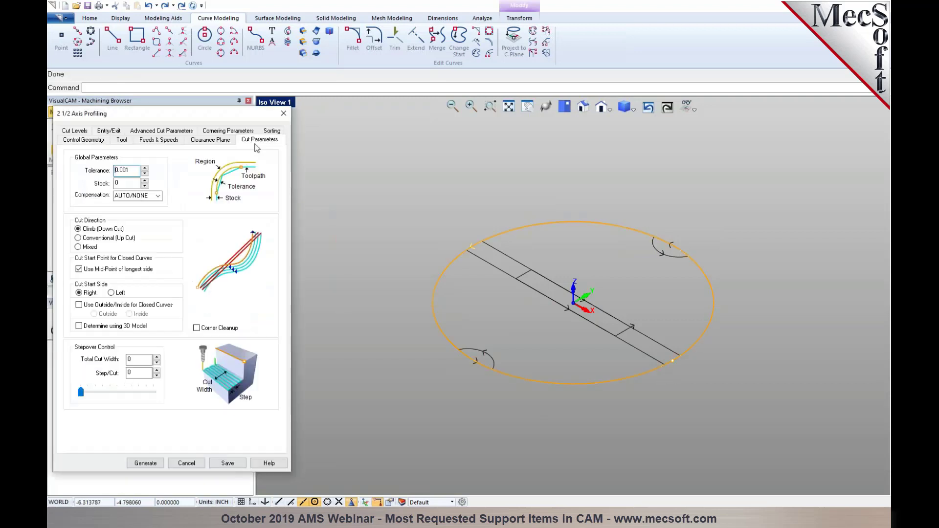
{"action": "left_click", "coordinate": [89, 309]}
{"action": "left_click", "coordinate": [147, 463]}
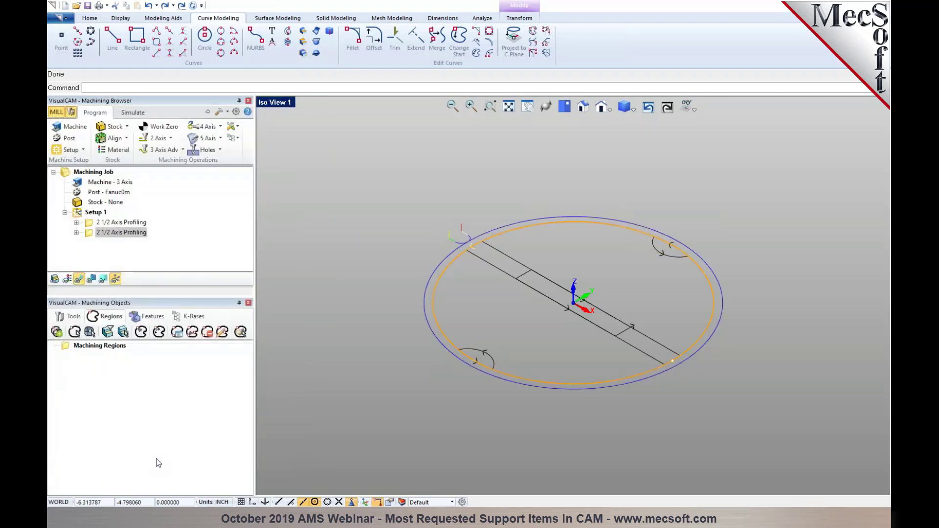
{"action": "scroll", "coordinate": [628, 359], "scroll_direction": "up", "scroll_amount": 2}
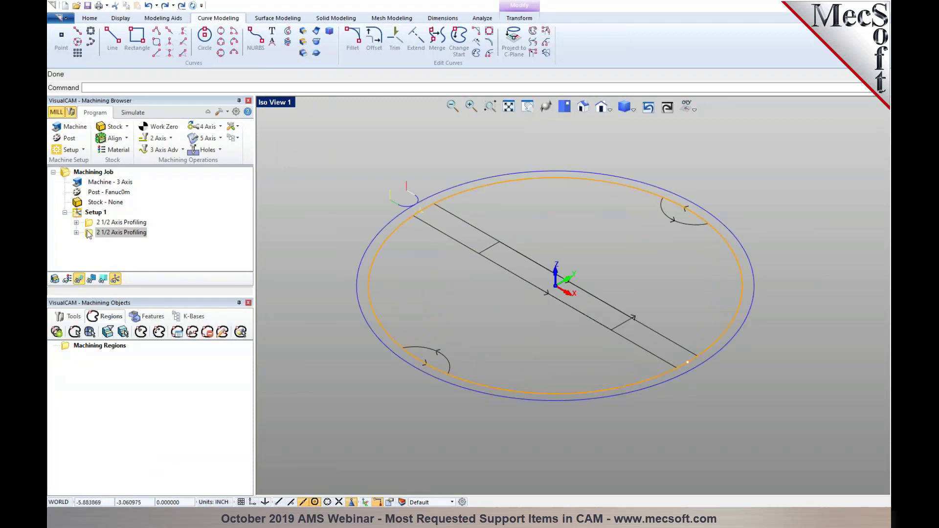
Review the Outside/Inside cut start side options of the second profiling operation without changing them
{"action": "double_click", "coordinate": [115, 232]}
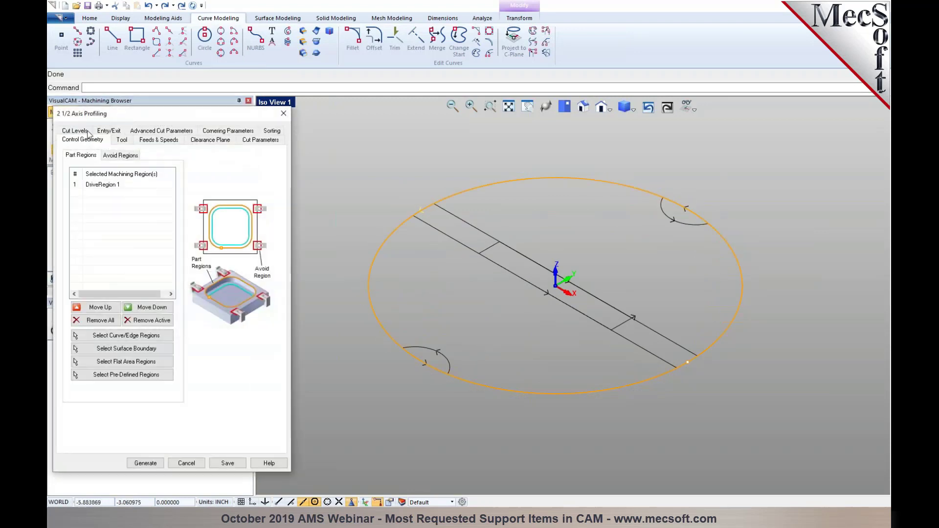
{"action": "left_click", "coordinate": [260, 140]}
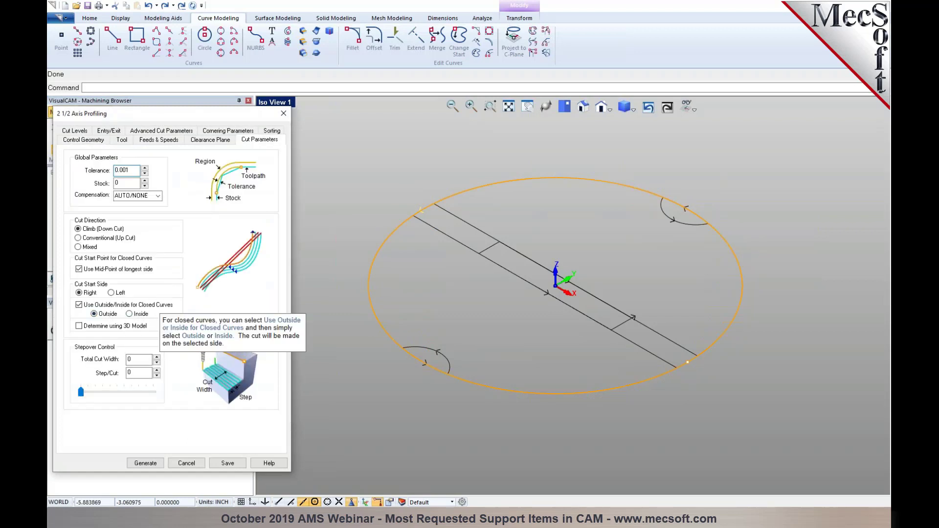
{"action": "left_click", "coordinate": [186, 463]}
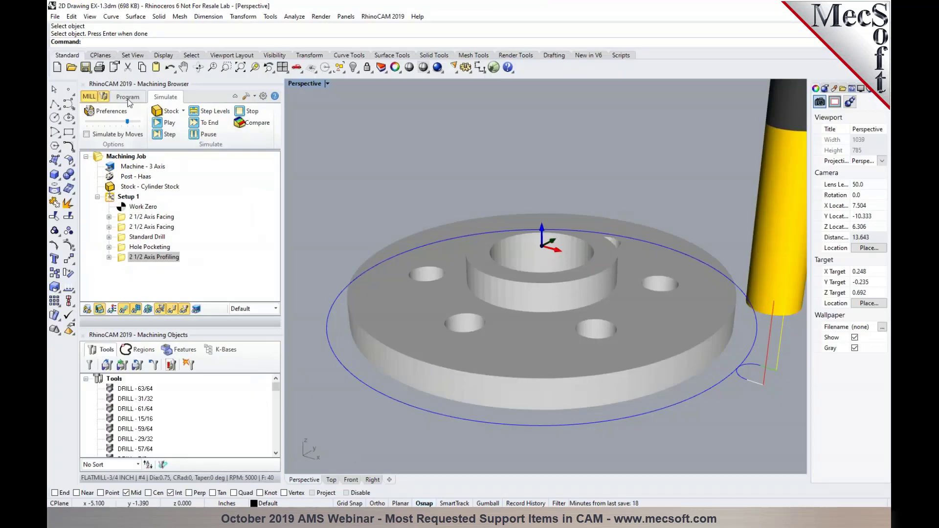
Switch to the RhinoCAM flange model and check the cut start side settings of its 2 1/2 Axis Profiling operation
{"action": "left_click", "coordinate": [128, 100]}
{"action": "double_click", "coordinate": [123, 259]}
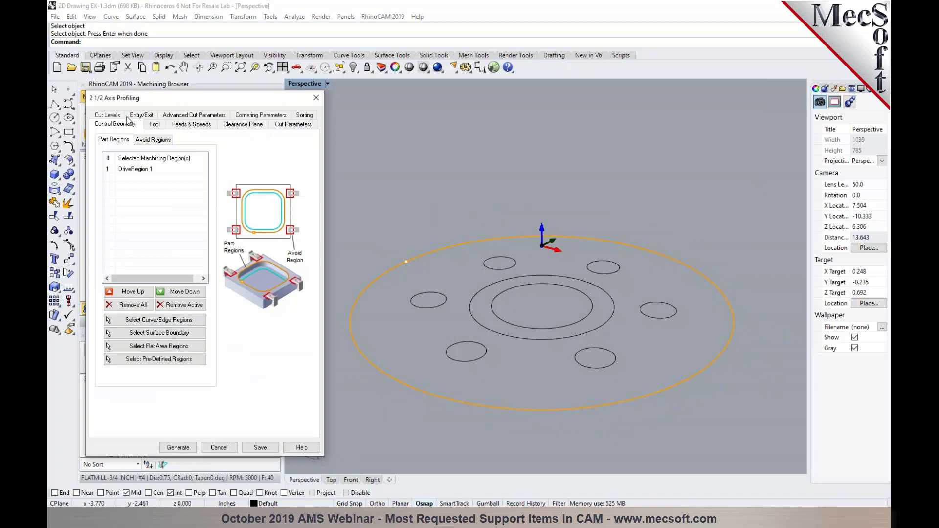
{"action": "left_click", "coordinate": [283, 126]}
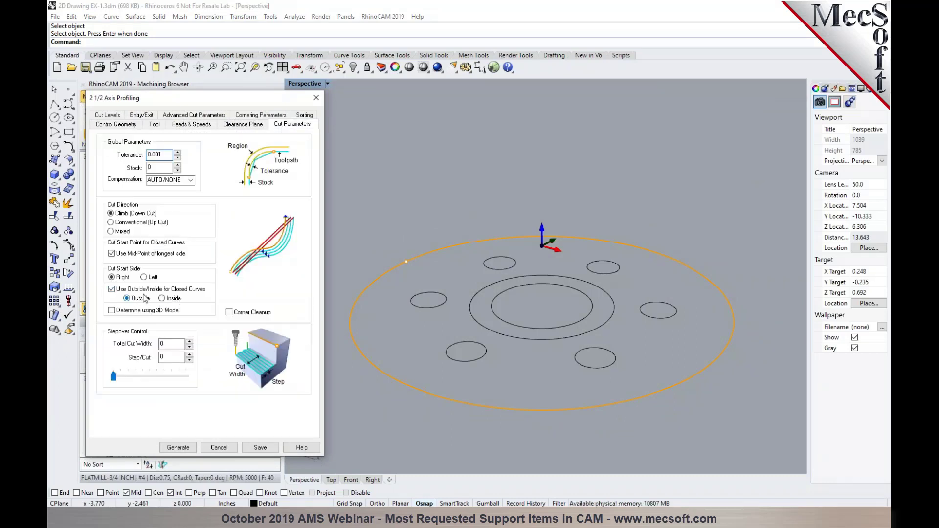
{"action": "left_click", "coordinate": [223, 448]}
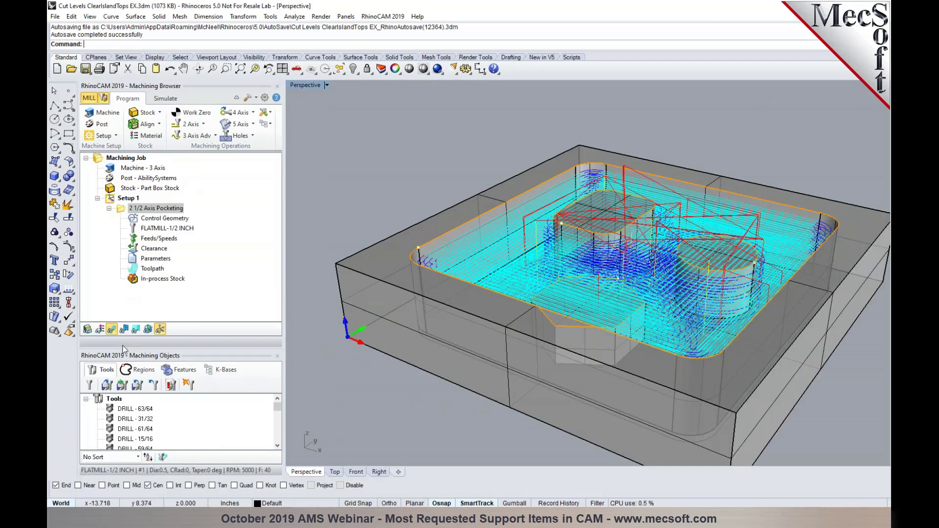
In the RhinoCAM file Cut Levels ClearIslandTops EX, hide the toolpath to expose the pocket and its three islands
{"action": "left_click", "coordinate": [112, 328]}
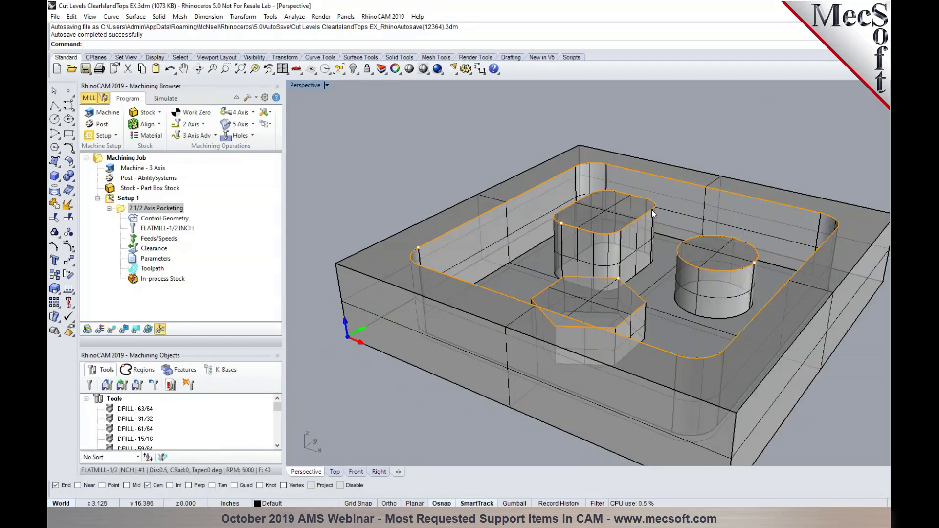
{"action": "right_click_drag", "start_coordinate": [552, 279], "coordinate": [611, 290]}
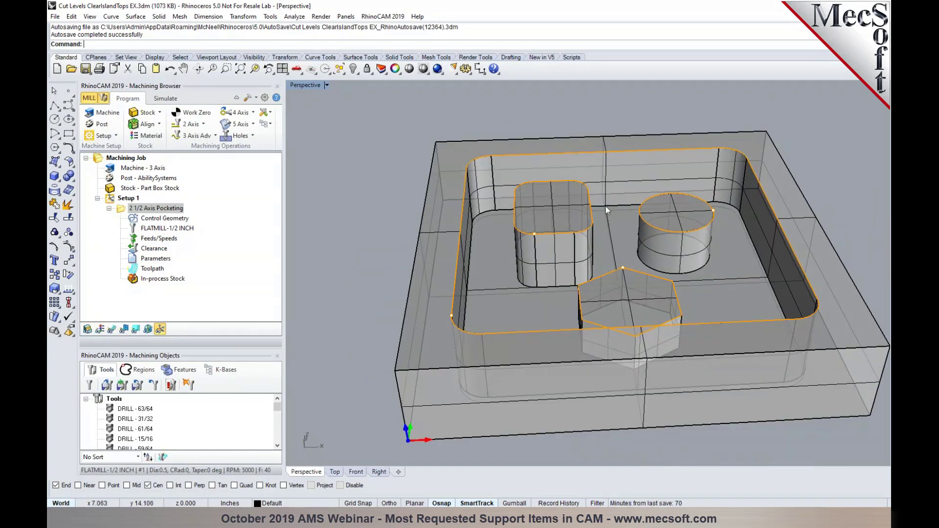
{"action": "right_click_drag", "start_coordinate": [668, 272], "coordinate": [594, 289]}
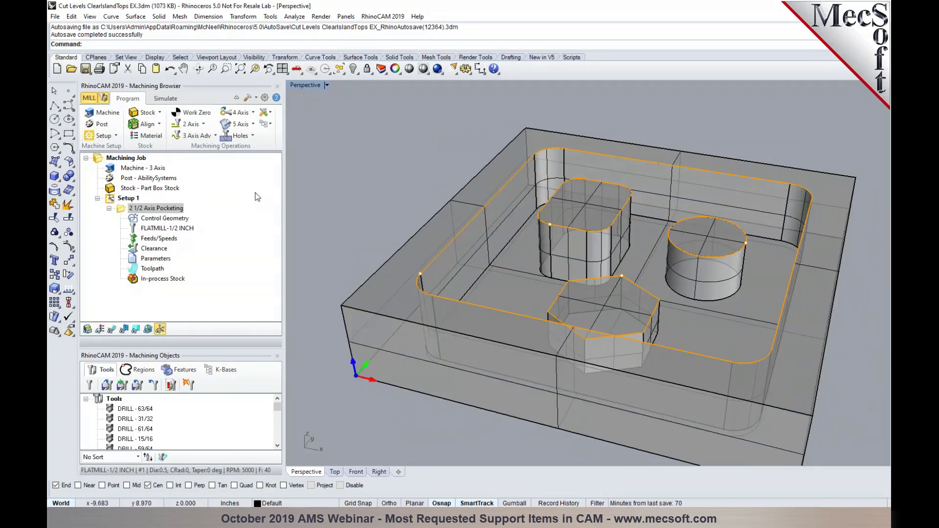
Start a 2 1/2 Axis Profiling operation and duplicate the pocket floor's face borders as curves with DupFaceBorder
{"action": "left_click", "coordinate": [204, 124]}
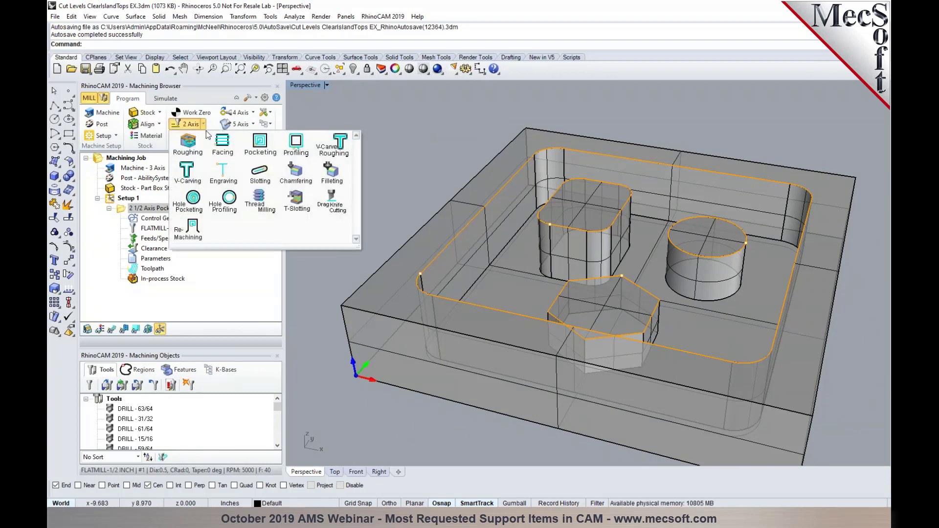
{"action": "left_click", "coordinate": [297, 155]}
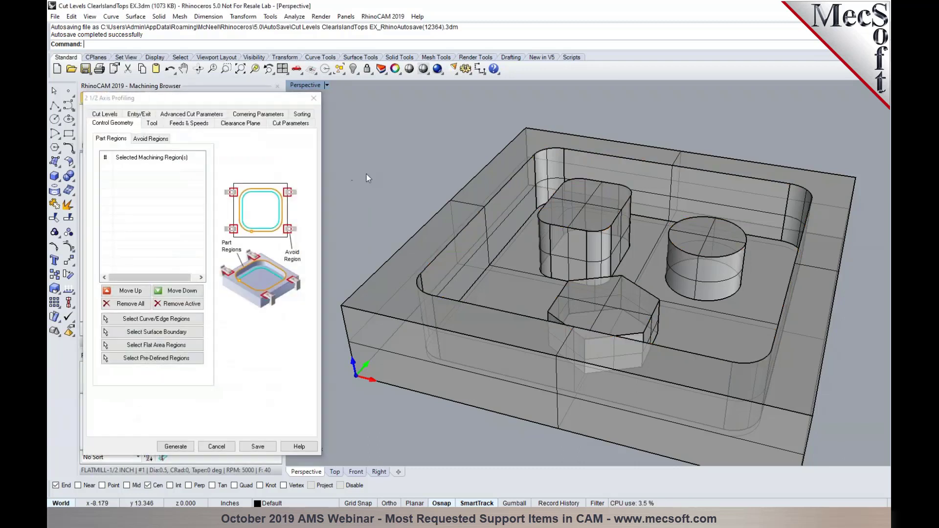
{"action": "type", "text": "DupFaceBorder"}
{"action": "key", "text": "Return"}
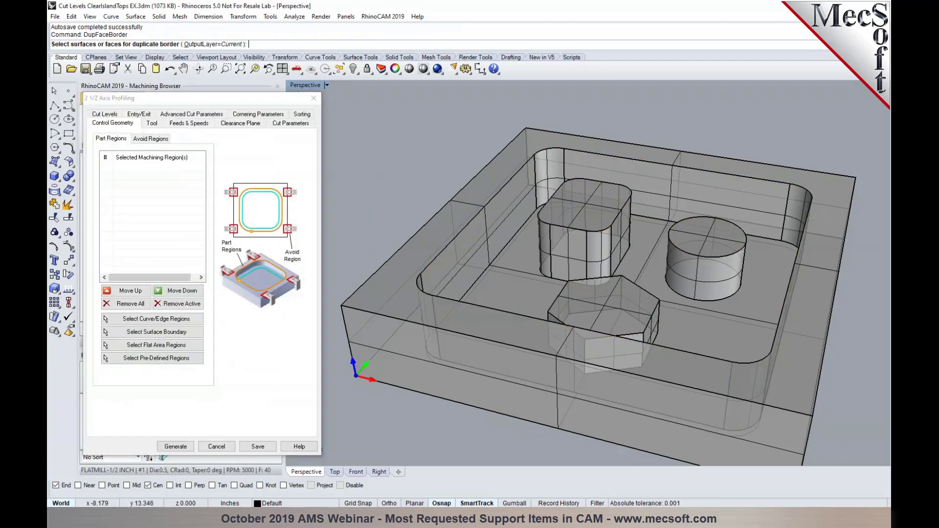
{"action": "left_click", "coordinate": [500, 268]}
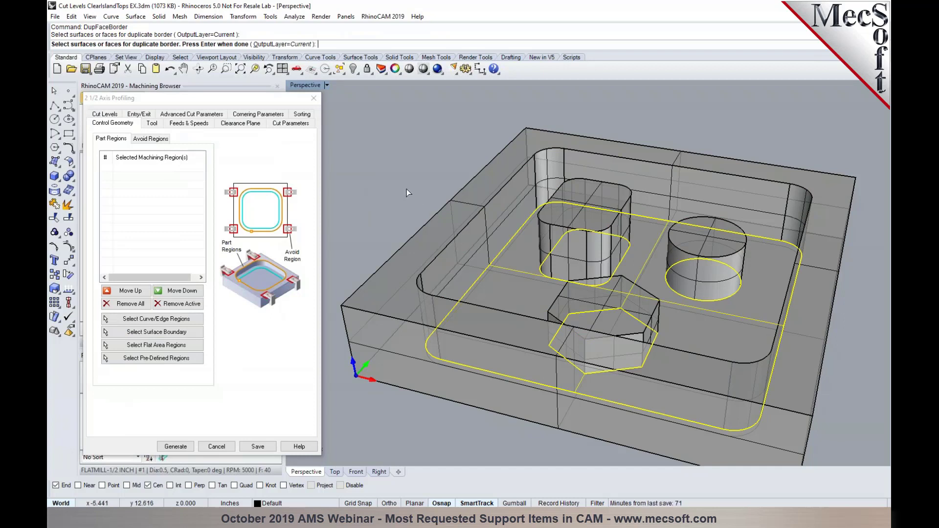
{"action": "key", "text": "Return"}
Assign the four duplicated floor curves, the pocket outline and the three island bases, as machining regions of the profiling operation
{"action": "left_click", "coordinate": [142, 318]}
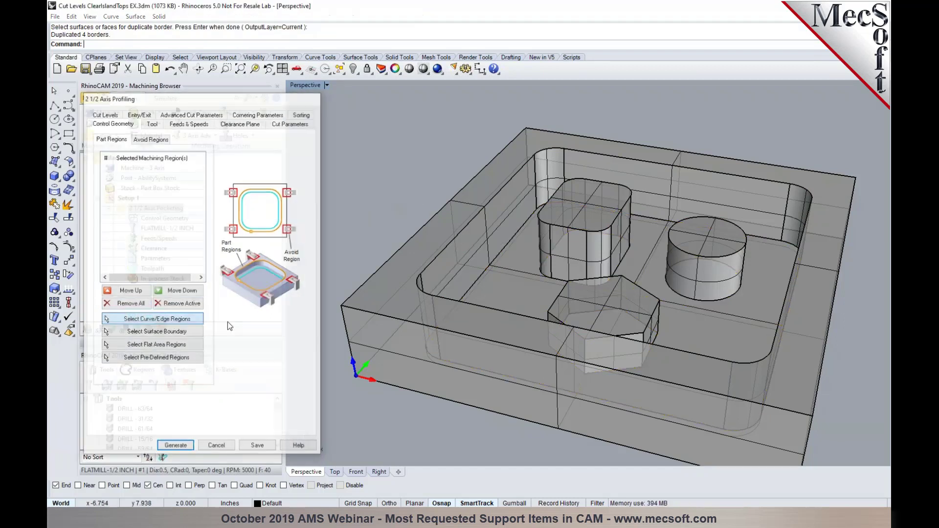
{"action": "left_click", "coordinate": [475, 298]}
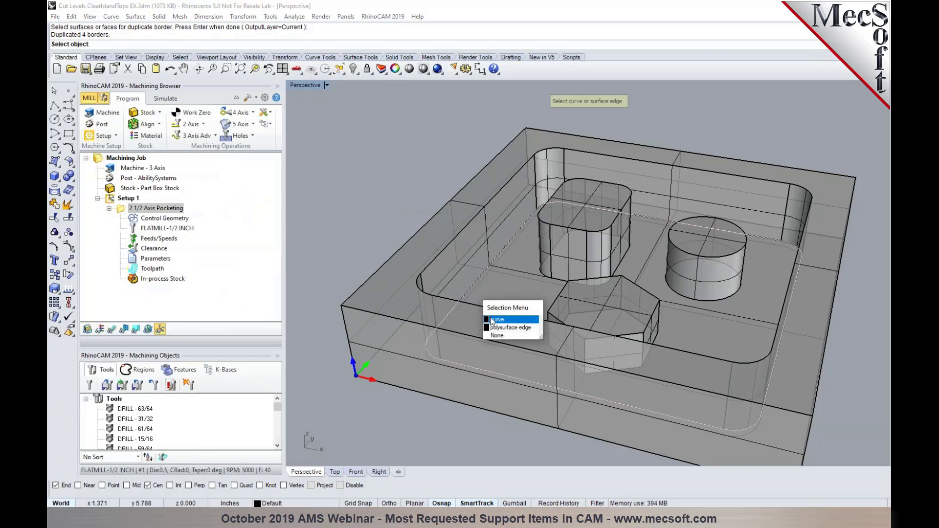
{"action": "left_click", "coordinate": [488, 319]}
{"action": "left_click", "coordinate": [550, 282]}
{"action": "left_click", "coordinate": [574, 303]}
{"action": "right_click_drag", "start_coordinate": [667, 346], "coordinate": [635, 348]}
{"action": "left_click", "coordinate": [634, 350]}
{"action": "left_click", "coordinate": [664, 375]}
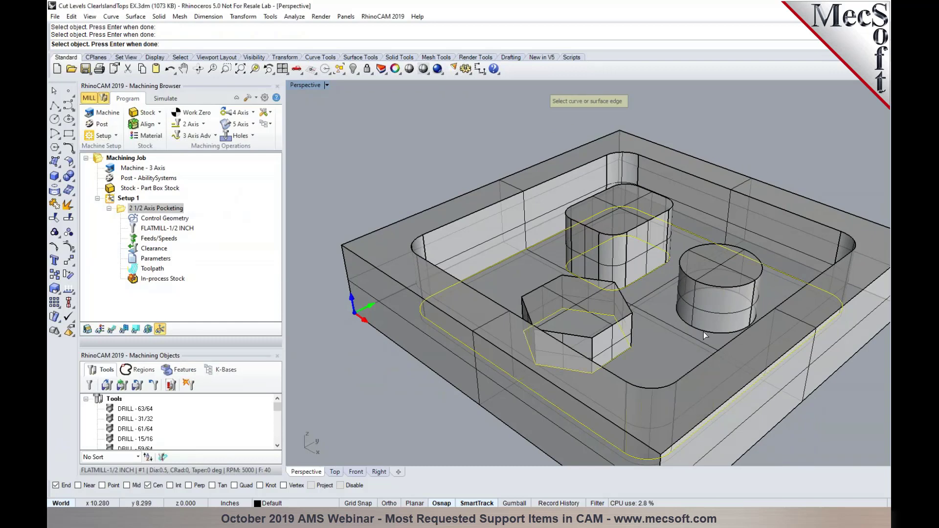
{"action": "left_click", "coordinate": [707, 334]}
{"action": "left_click", "coordinate": [729, 361]}
{"action": "key", "text": "Return"}
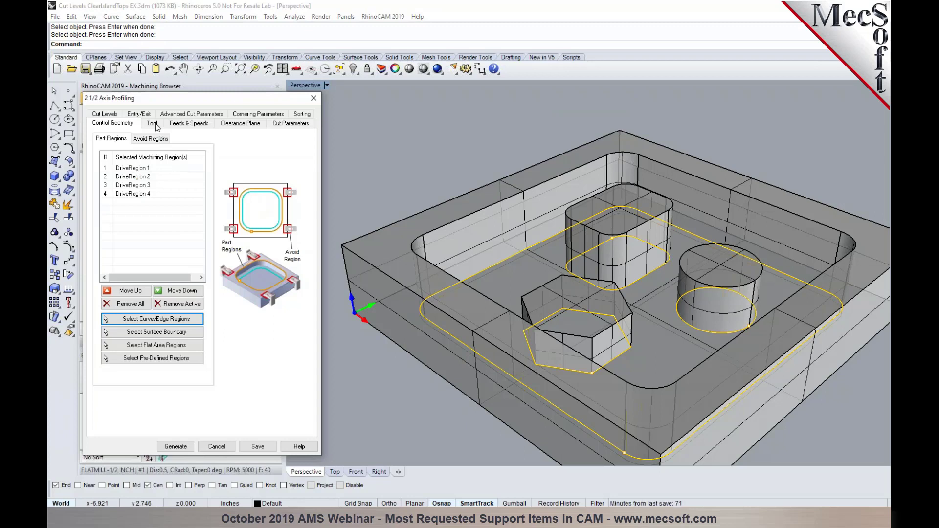
Generate the pocket profiling toolpath with the cut start side determined using the 3D model, and display it around the walls and islands
{"action": "left_click", "coordinate": [285, 125]}
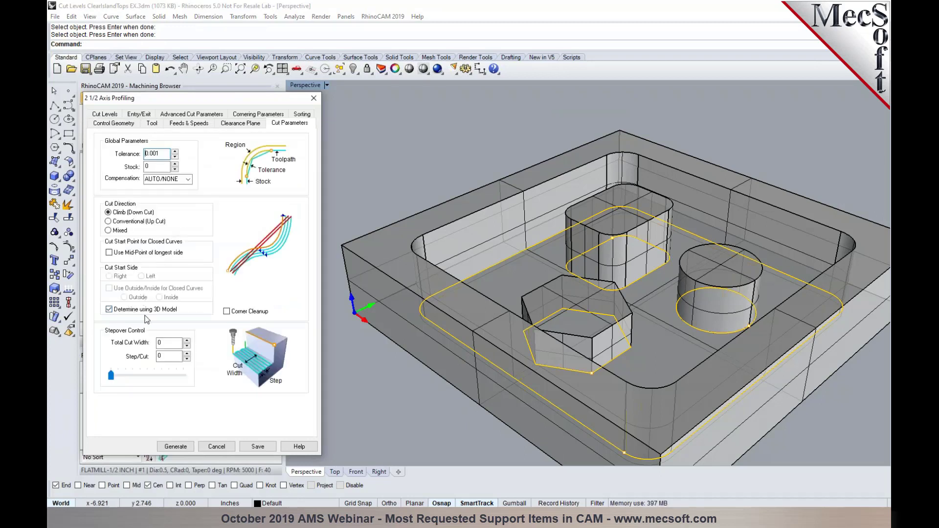
{"action": "mouse_move", "coordinate": [144, 318]}
{"action": "left_click", "coordinate": [110, 118]}
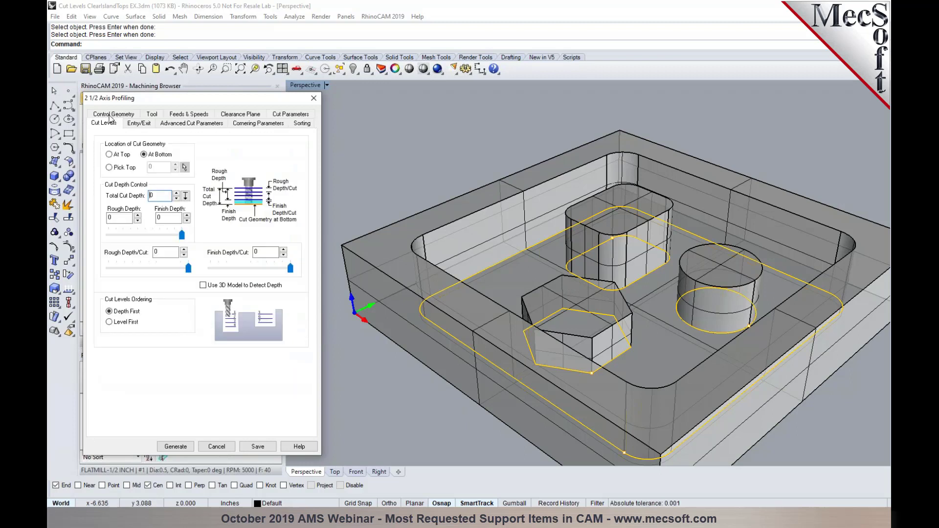
{"action": "left_click", "coordinate": [203, 448]}
{"action": "left_click", "coordinate": [112, 329]}
{"action": "right_click_drag", "start_coordinate": [545, 283], "coordinate": [708, 296]}
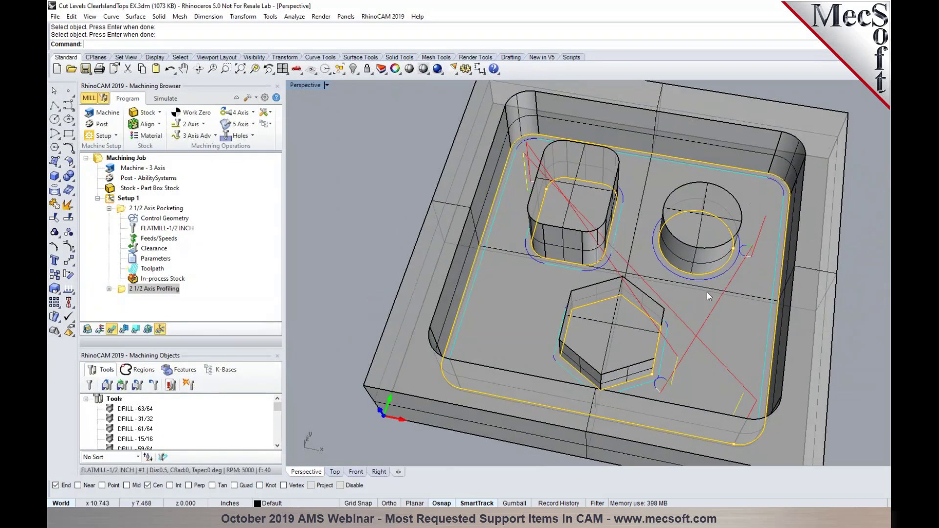
{"action": "scroll", "coordinate": [708, 296], "scroll_direction": "up", "scroll_amount": 3}
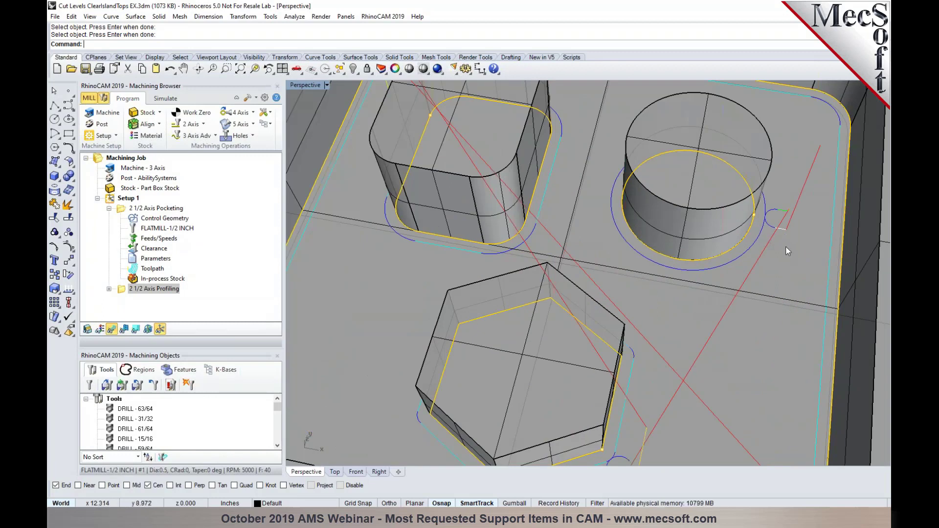
{"action": "right_click_drag", "start_coordinate": [787, 251], "coordinate": [785, 255]}
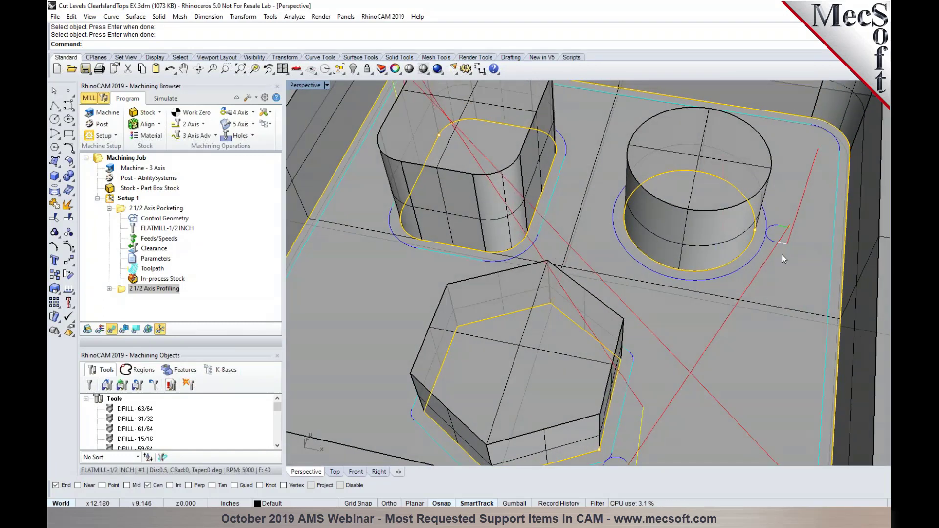
{"action": "right_click_drag", "start_coordinate": [777, 251], "coordinate": [746, 265]}
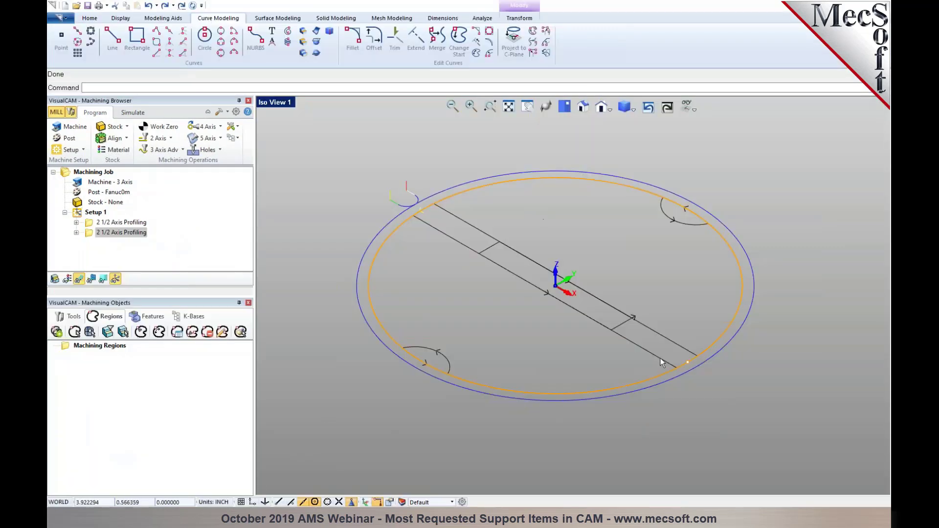
Switch back to VisualCAM and make the Solid Model layer visible
{"action": "left_click", "coordinate": [404, 502]}
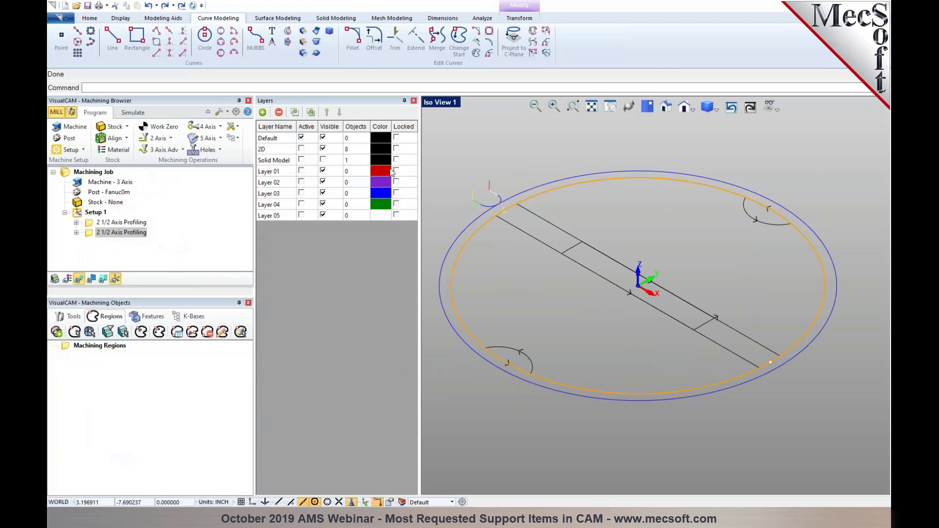
{"action": "left_click", "coordinate": [323, 159]}
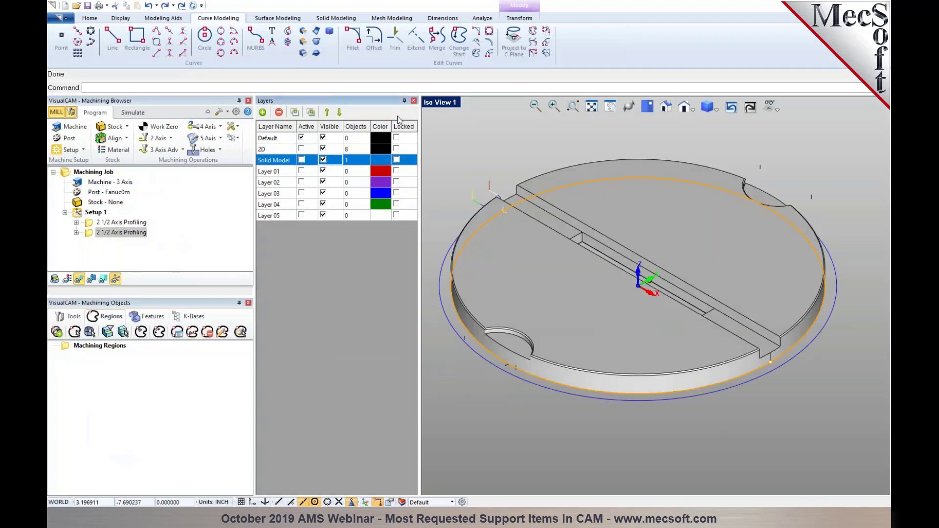
{"action": "left_click", "coordinate": [413, 100]}
{"action": "scroll", "coordinate": [453, 313], "scroll_direction": "up", "scroll_amount": 3}
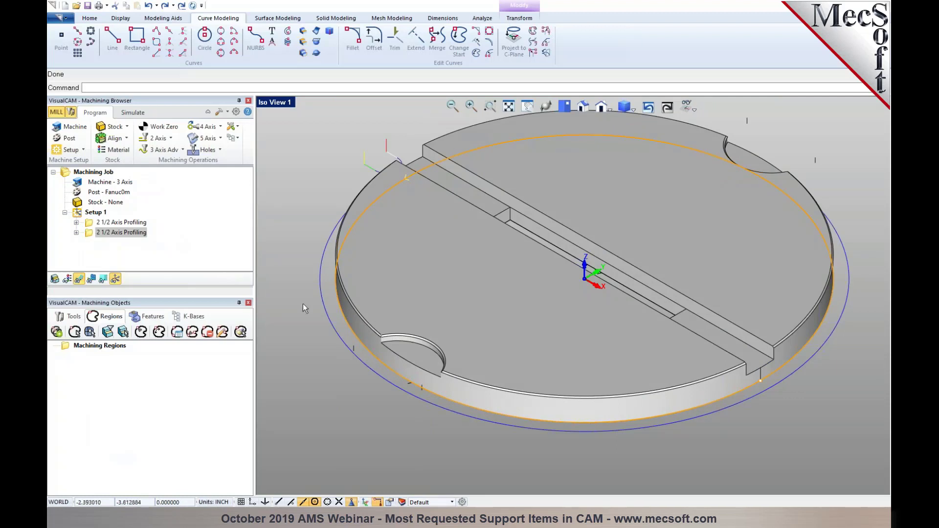
Create and generate a 2 1/2 Axis Profiling operation that uses the two small arcs at the disc's edge notches as machining regions
{"action": "left_click", "coordinate": [168, 138]}
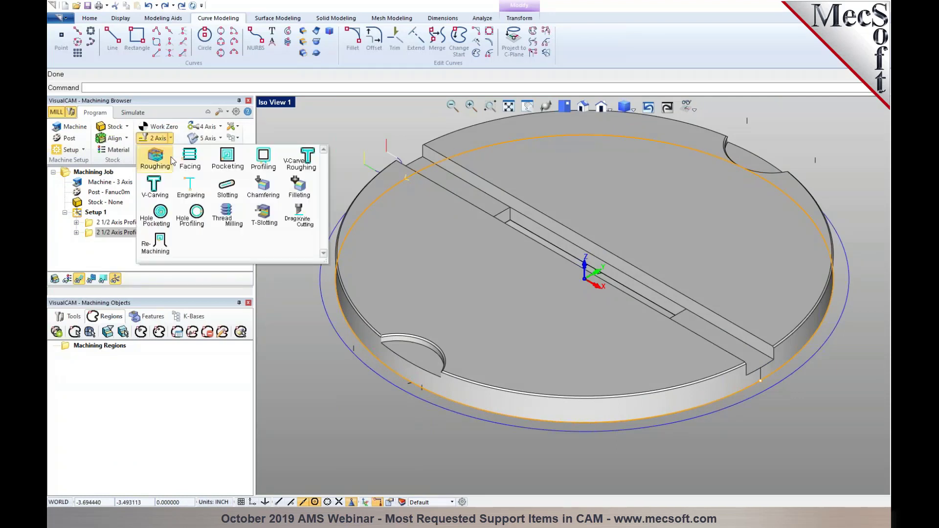
{"action": "left_click", "coordinate": [266, 164]}
{"action": "left_click", "coordinate": [103, 320]}
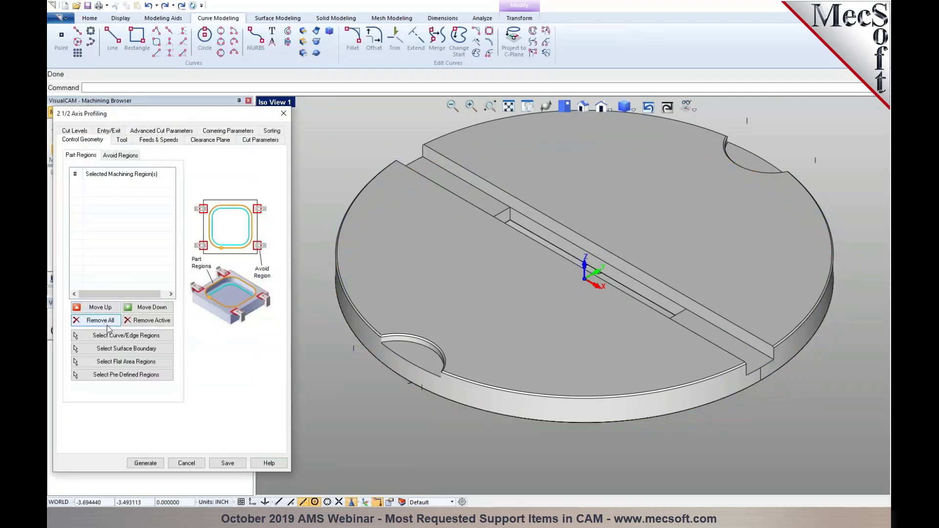
{"action": "left_click", "coordinate": [108, 335]}
{"action": "left_click", "coordinate": [386, 345]}
{"action": "right_click_drag", "start_coordinate": [738, 187], "coordinate": [720, 298]}
{"action": "left_click", "coordinate": [814, 352]}
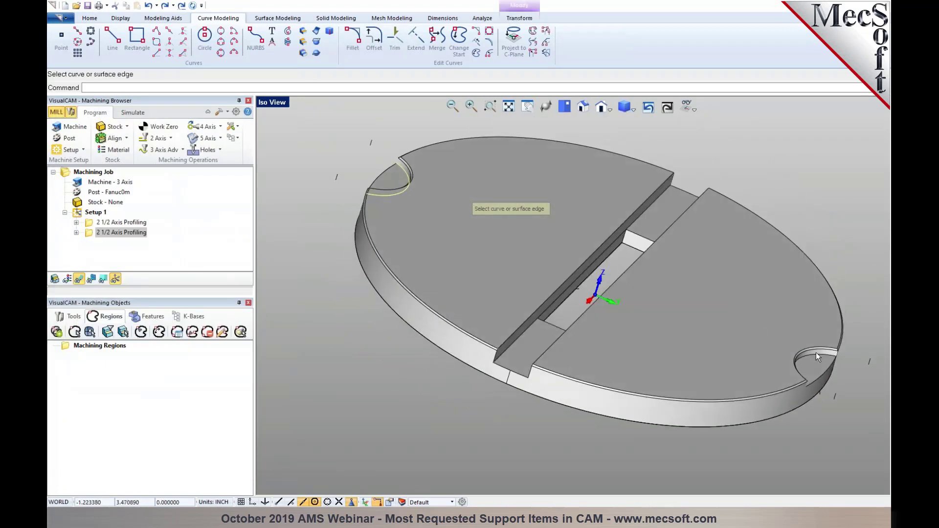
{"action": "right_click", "coordinate": [671, 296]}
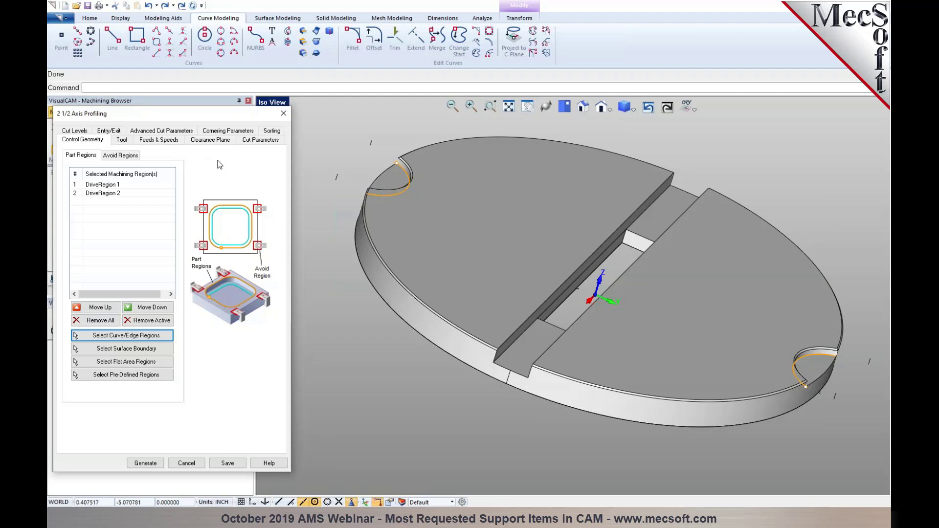
{"action": "left_click", "coordinate": [256, 141]}
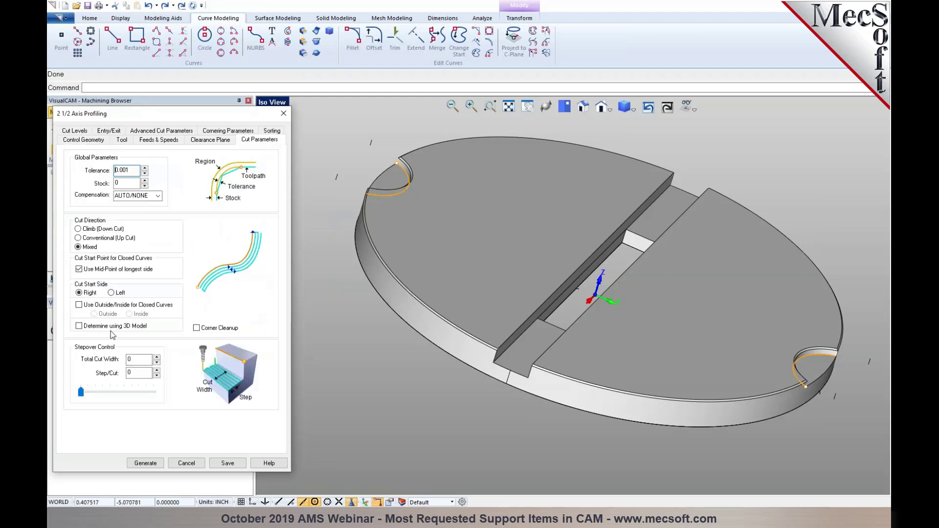
{"action": "left_click", "coordinate": [143, 462]}
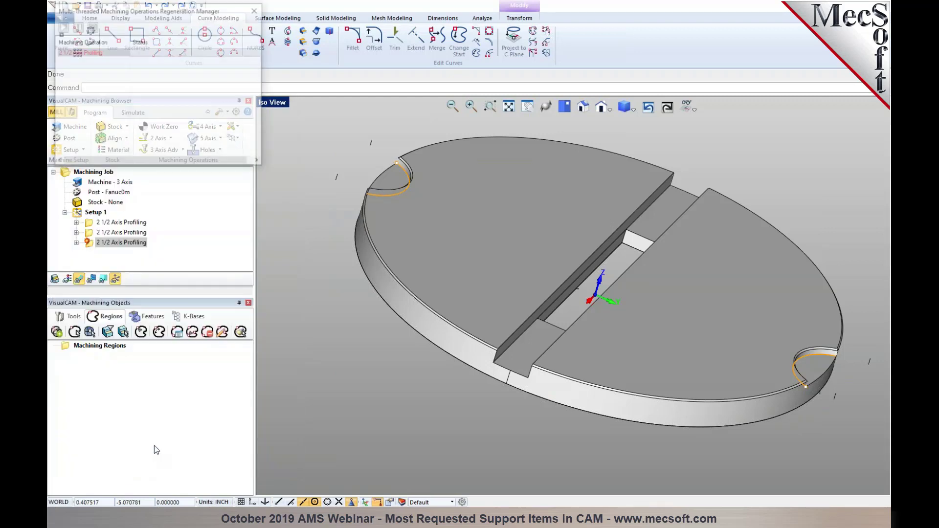
Switch the notch profiling operation's tool to FLATMILL-1/4 INCH and regenerate its toolpath
{"action": "right_click_drag", "start_coordinate": [338, 341], "coordinate": [354, 367]}
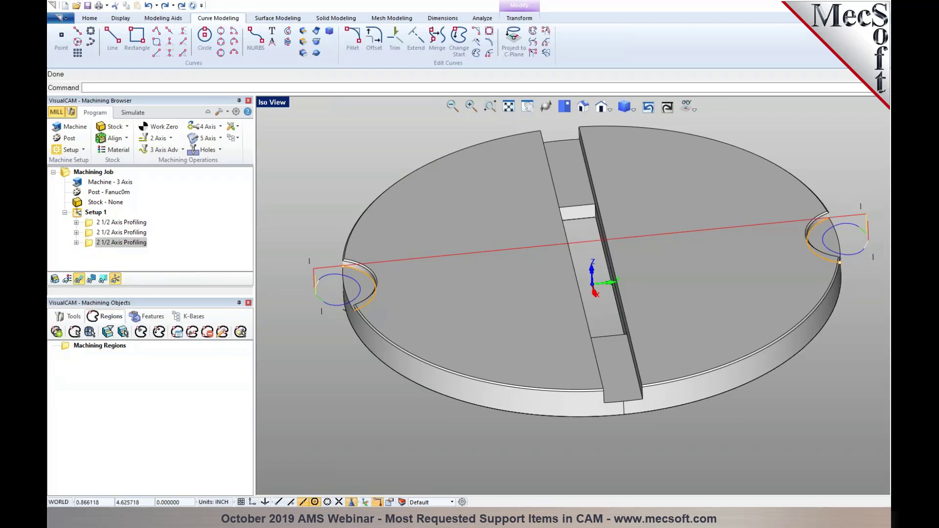
{"action": "right_click_drag", "start_coordinate": [525, 248], "coordinate": [555, 260]}
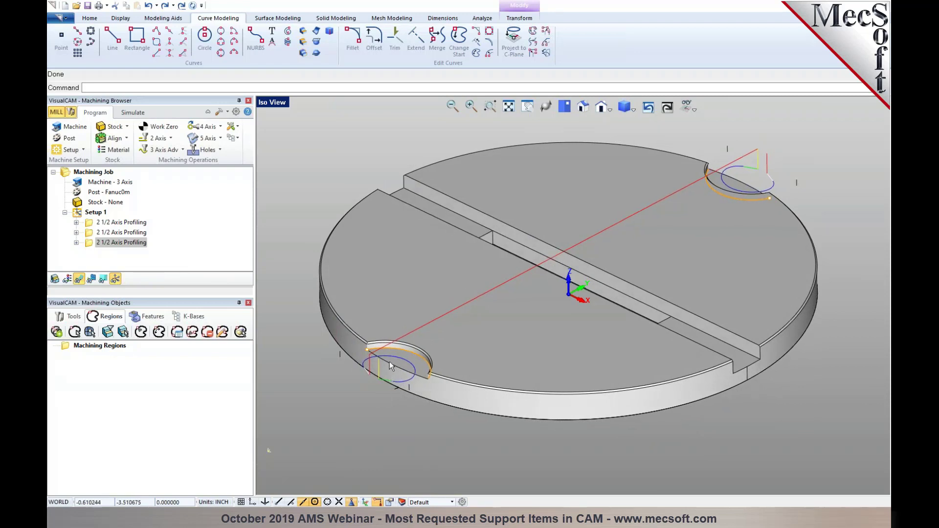
{"action": "scroll", "coordinate": [389, 362], "scroll_direction": "up", "scroll_amount": 2}
{"action": "left_click", "coordinate": [69, 316]}
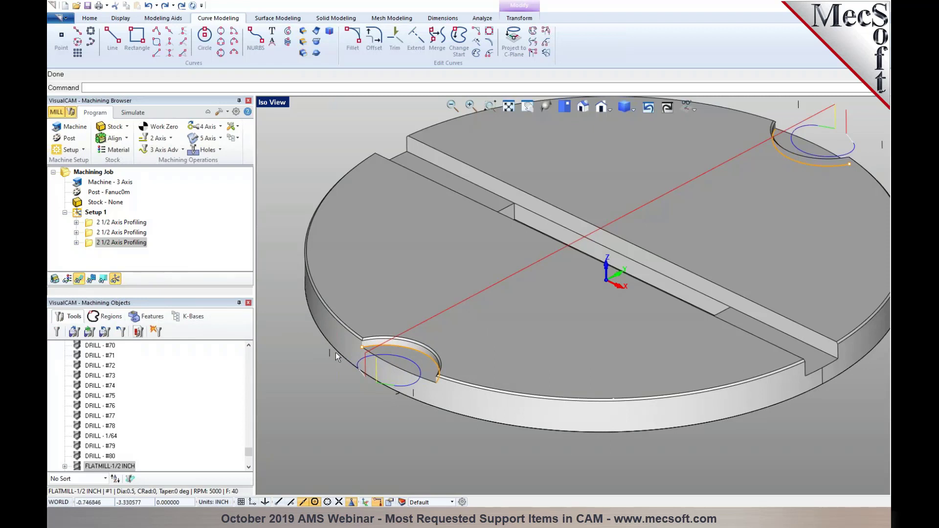
{"action": "double_click", "coordinate": [91, 246]}
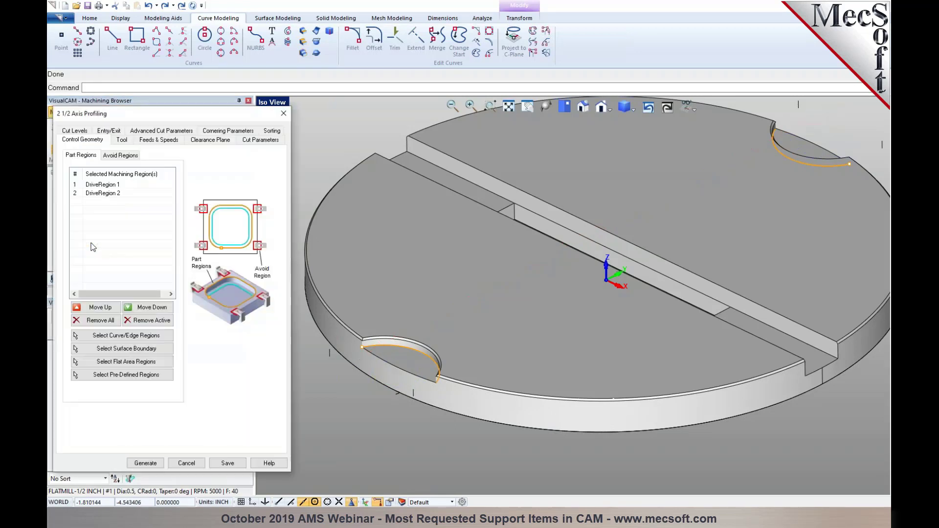
{"action": "left_click", "coordinate": [122, 140]}
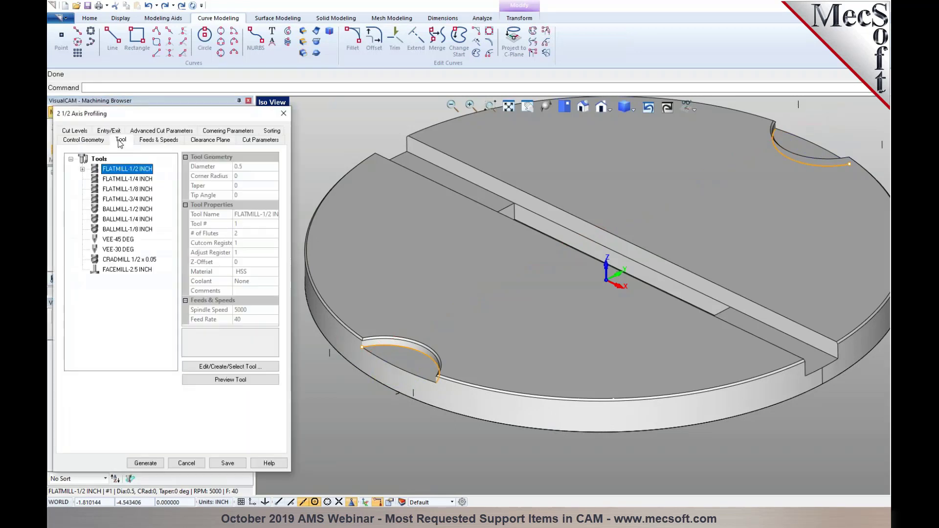
{"action": "left_click", "coordinate": [144, 180]}
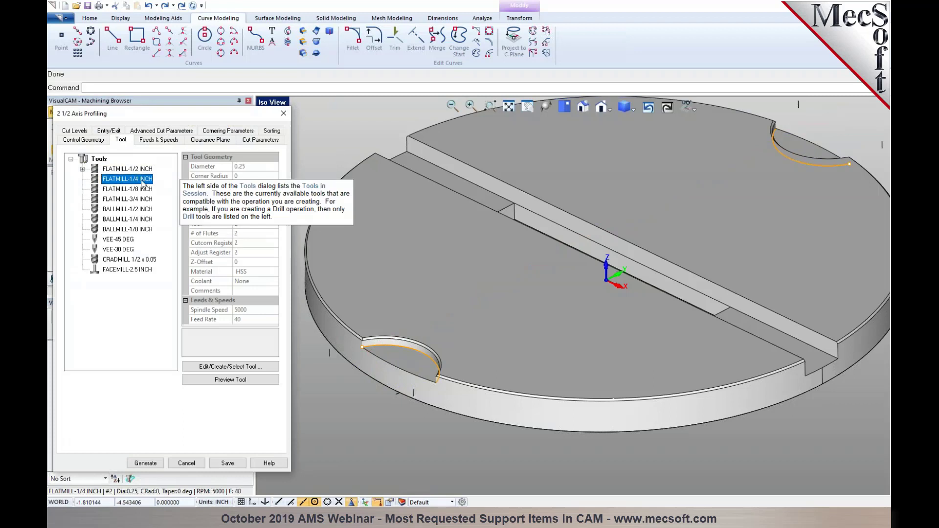
{"action": "left_click", "coordinate": [145, 462]}
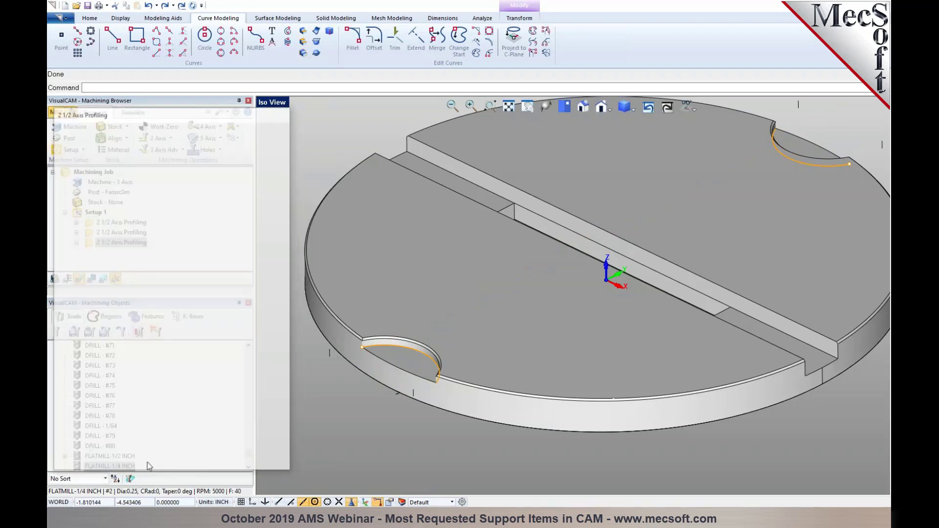
Move the notch profiling operation to first place in Setup 1 and create a Z-axis cylinder stock from the model's bounding cylinder
{"action": "left_click", "coordinate": [111, 223]}
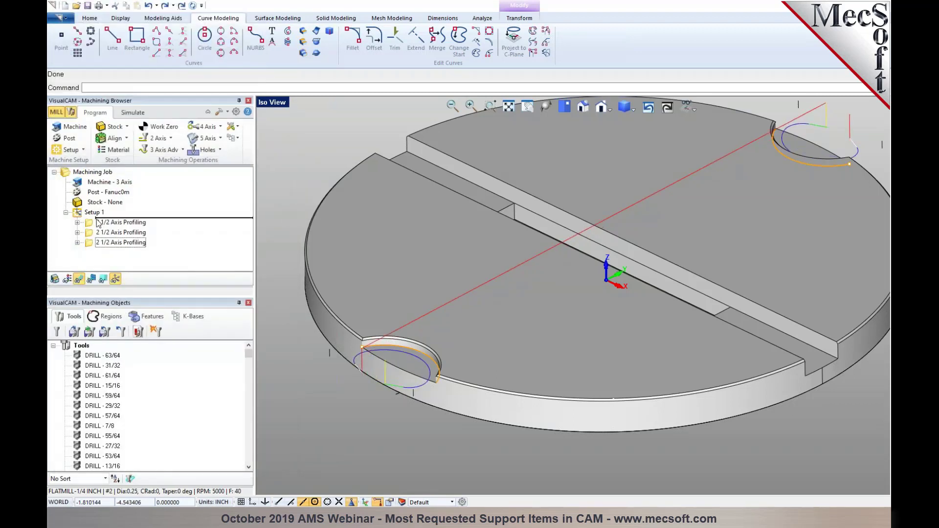
{"action": "left_click", "coordinate": [132, 112]}
{"action": "left_click", "coordinate": [147, 128]}
{"action": "left_click", "coordinate": [157, 172]}
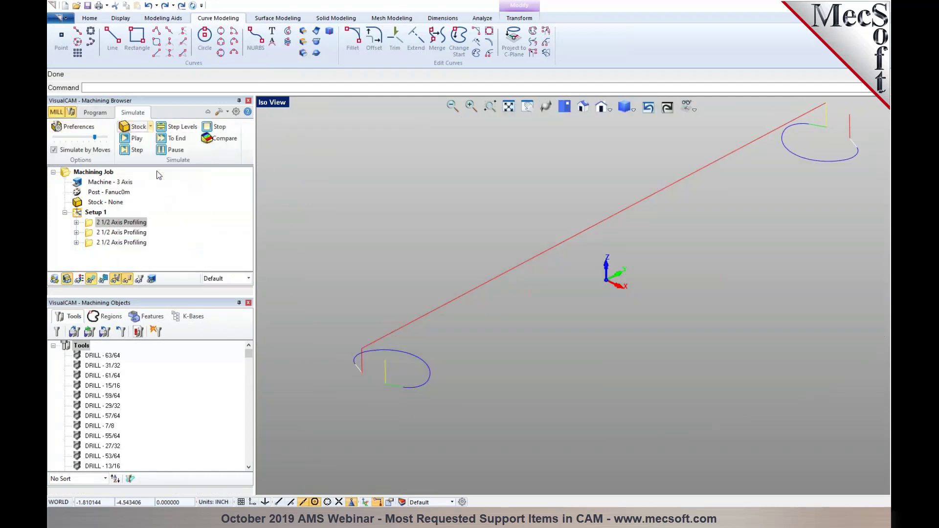
{"action": "left_click", "coordinate": [88, 323]}
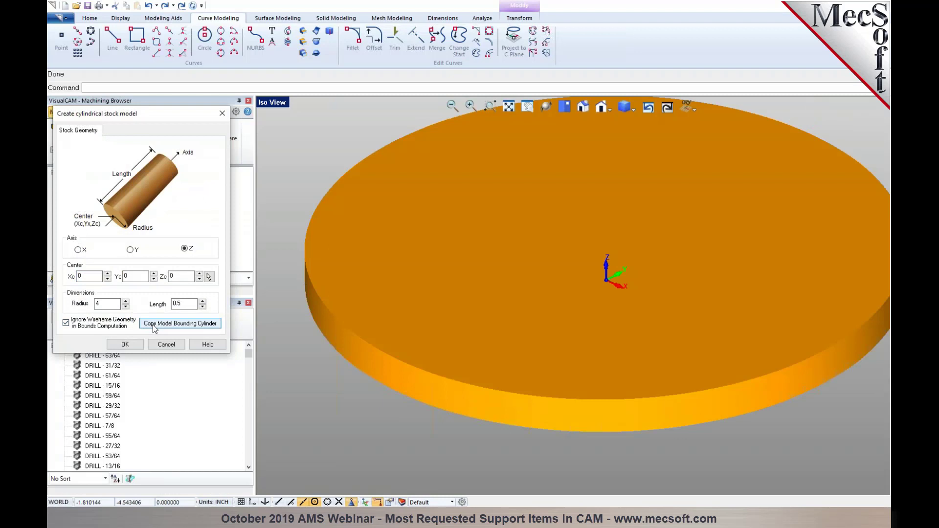
{"action": "left_click", "coordinate": [125, 345]}
Turn off Simulate by Moves and simulate the notch profiling operation on the cylinder stock
{"action": "left_click", "coordinate": [112, 222]}
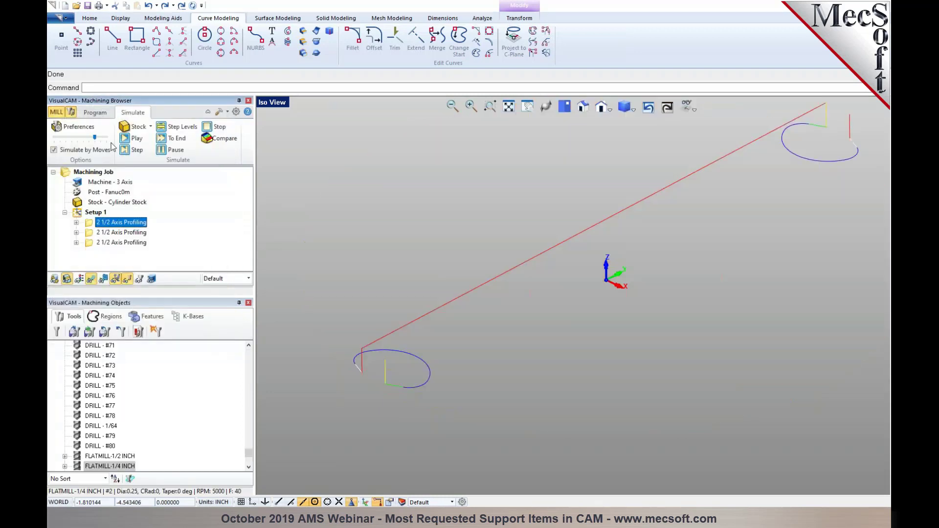
{"action": "left_click", "coordinate": [110, 114]}
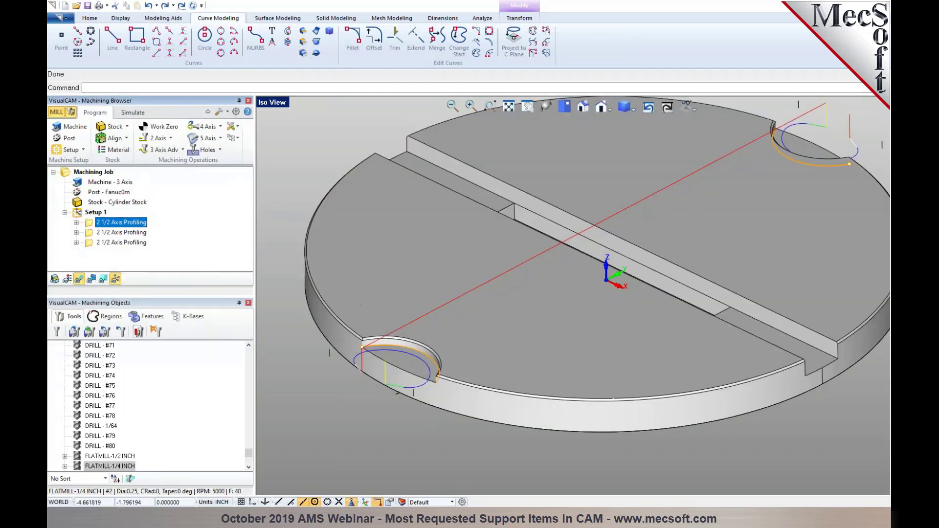
{"action": "left_click", "coordinate": [133, 113]}
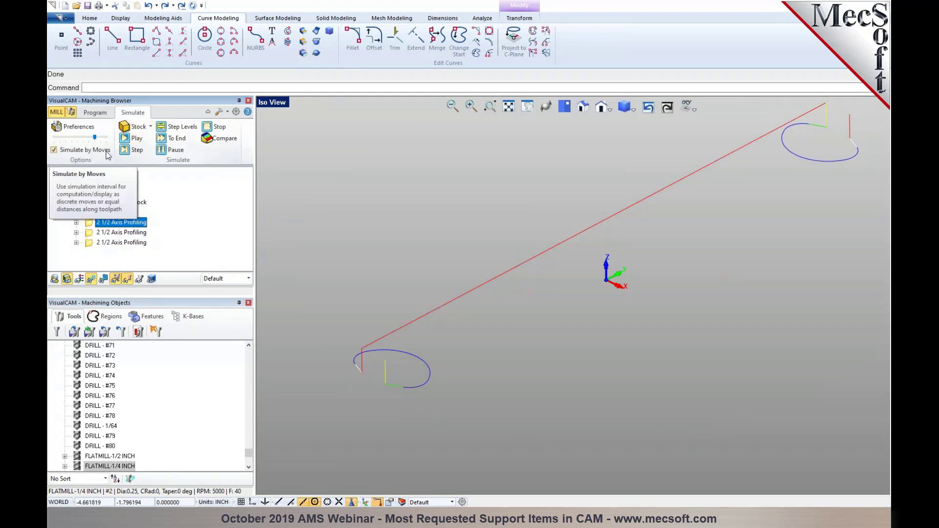
{"action": "left_click", "coordinate": [104, 152]}
{"action": "left_click", "coordinate": [132, 139]}
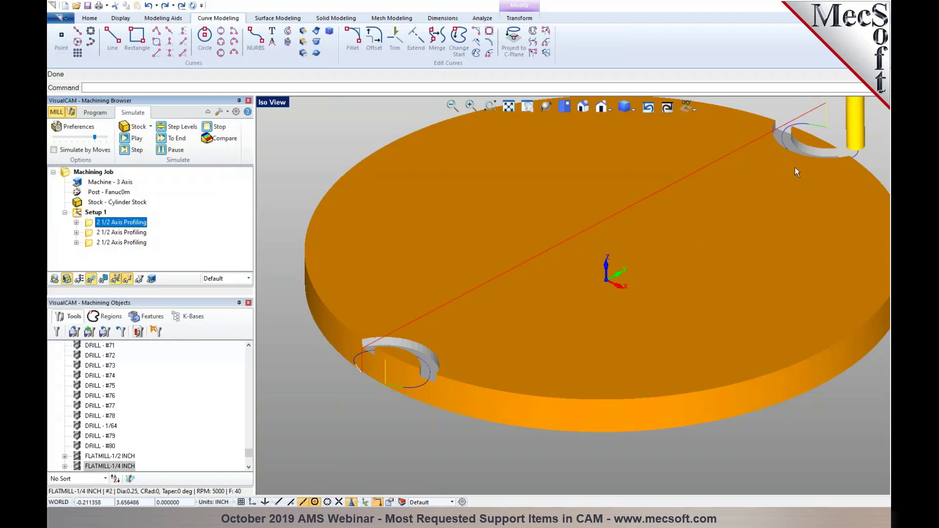
Set the notch profiling stepover to a total cut width of 0.2 and a step per cut of 0.1, and regenerate the toolpath
{"action": "left_click", "coordinate": [95, 113]}
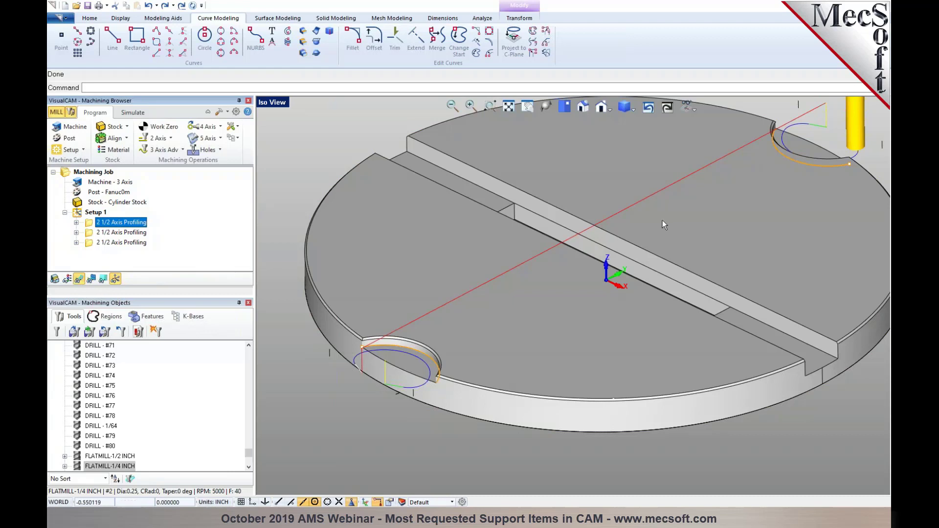
{"action": "double_click", "coordinate": [90, 225]}
{"action": "left_click", "coordinate": [80, 131]}
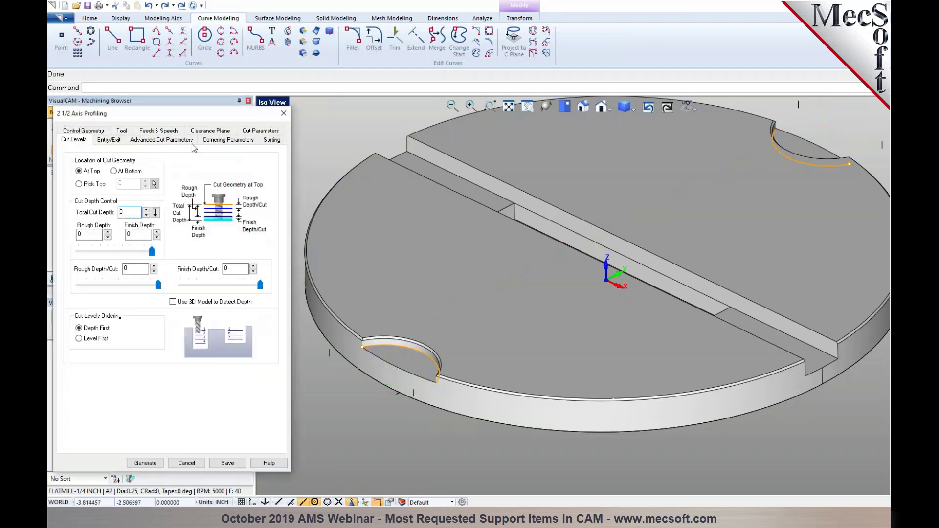
{"action": "left_click", "coordinate": [259, 131]}
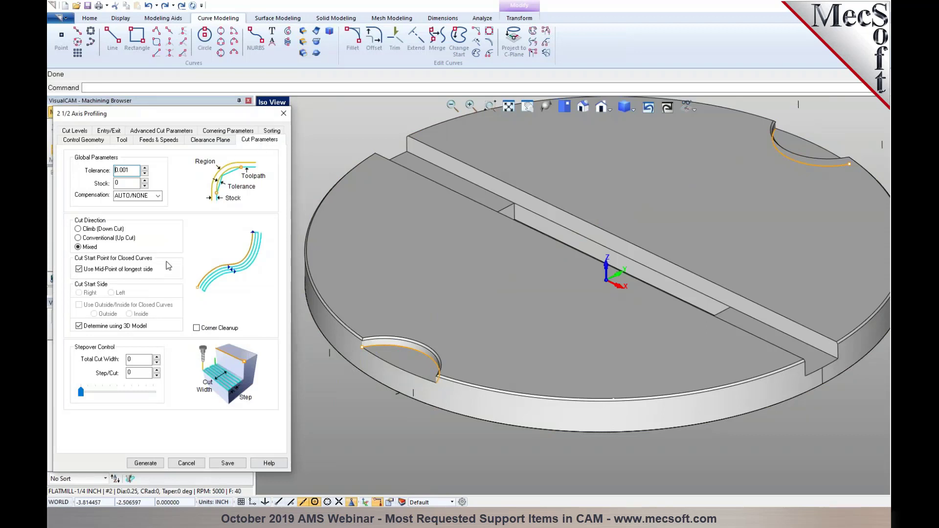
{"action": "left_click", "coordinate": [129, 362]}
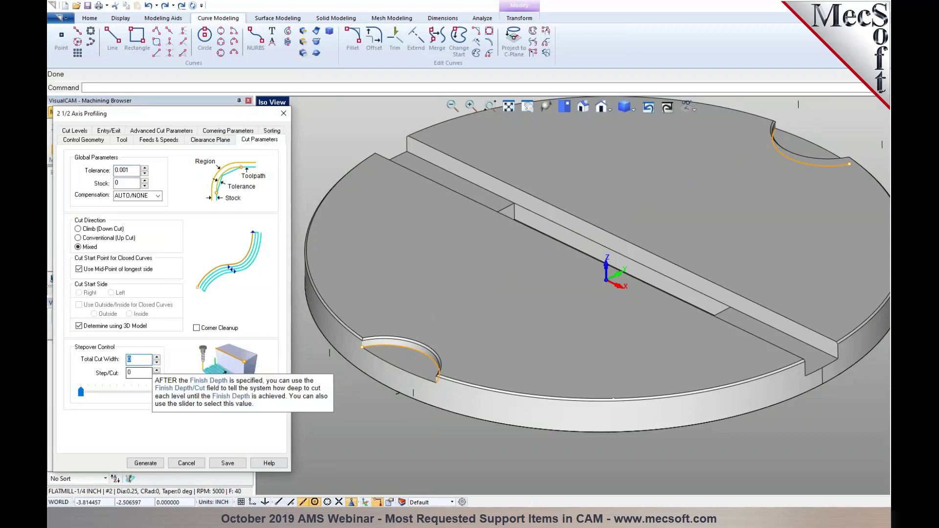
{"action": "left_click", "coordinate": [133, 360]}
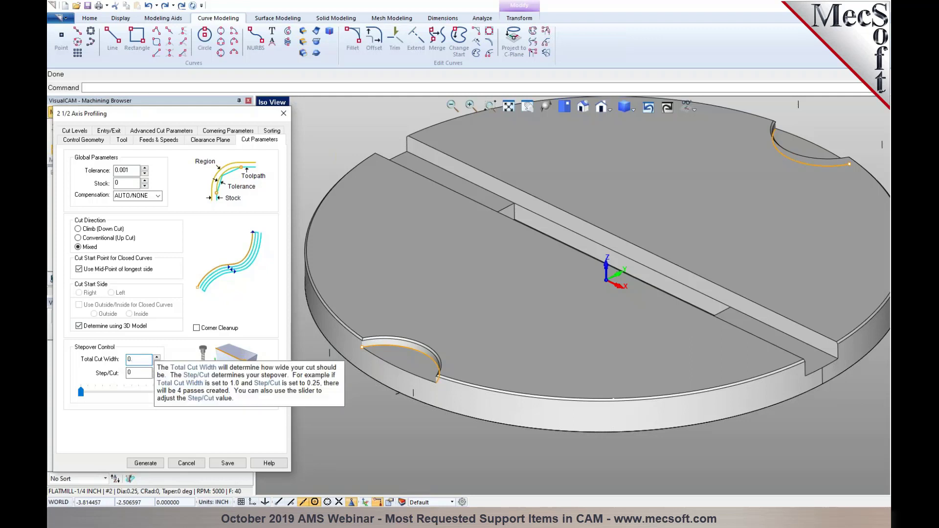
{"action": "type", "text": ".2"}
{"action": "left_click", "coordinate": [133, 373]}
{"action": "type", "text": ".2"}
{"action": "left_click", "coordinate": [147, 393]}
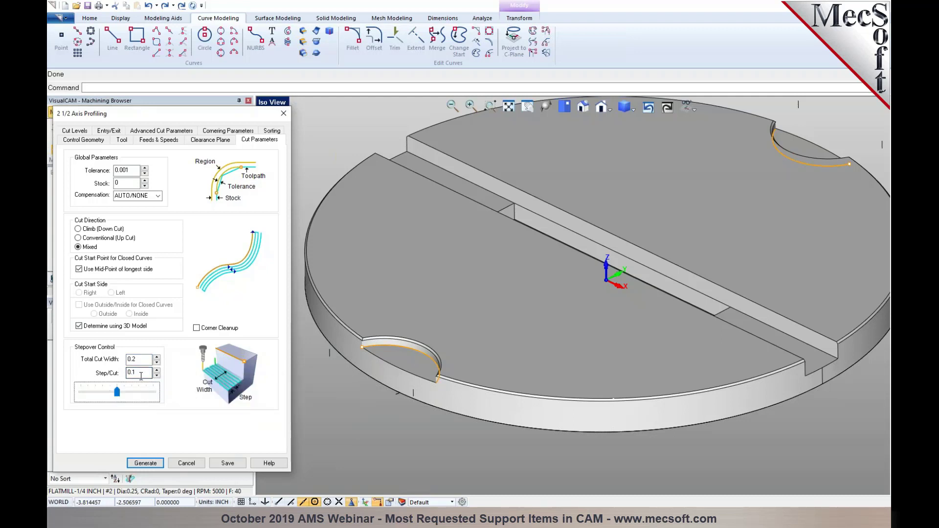
{"action": "left_click", "coordinate": [145, 463]}
{"action": "right_click_drag", "start_coordinate": [399, 385], "coordinate": [377, 386]}
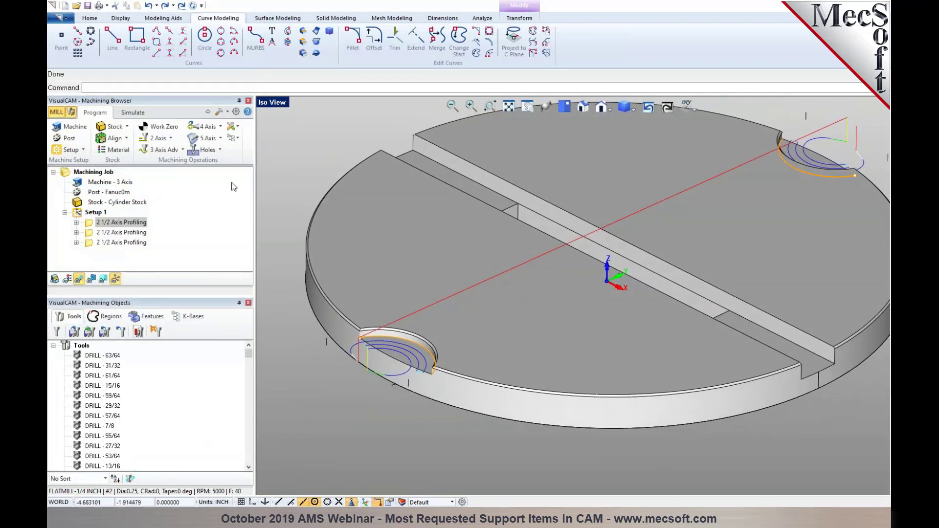
Reduce the simulation speed and simulate the multi-pass notch profiling operation
{"action": "left_click", "coordinate": [133, 112]}
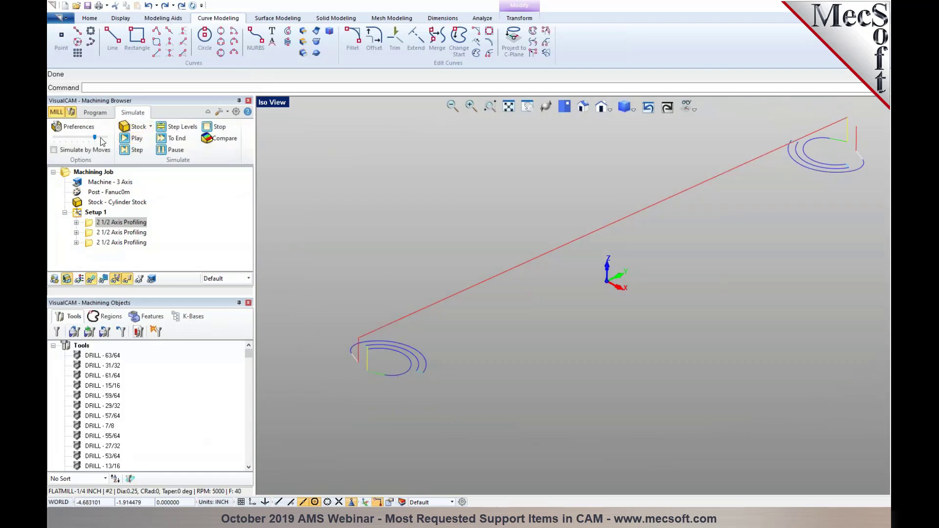
{"action": "left_click_drag", "start_coordinate": [94, 138], "coordinate": [69, 139]}
{"action": "left_click", "coordinate": [131, 141]}
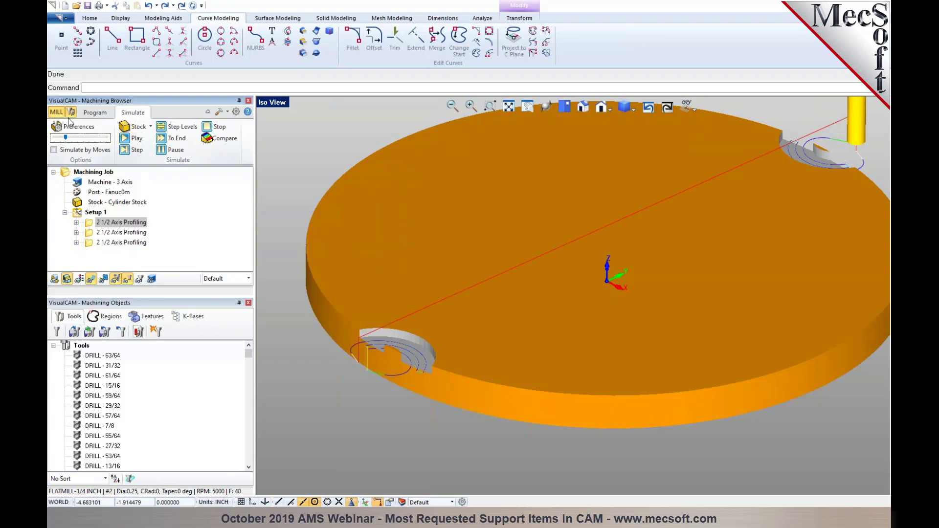
Set the notch profiling total cut width to 0.3 and the cut direction to Climb (Down Cut), and regenerate the toolpath
{"action": "left_click", "coordinate": [96, 114]}
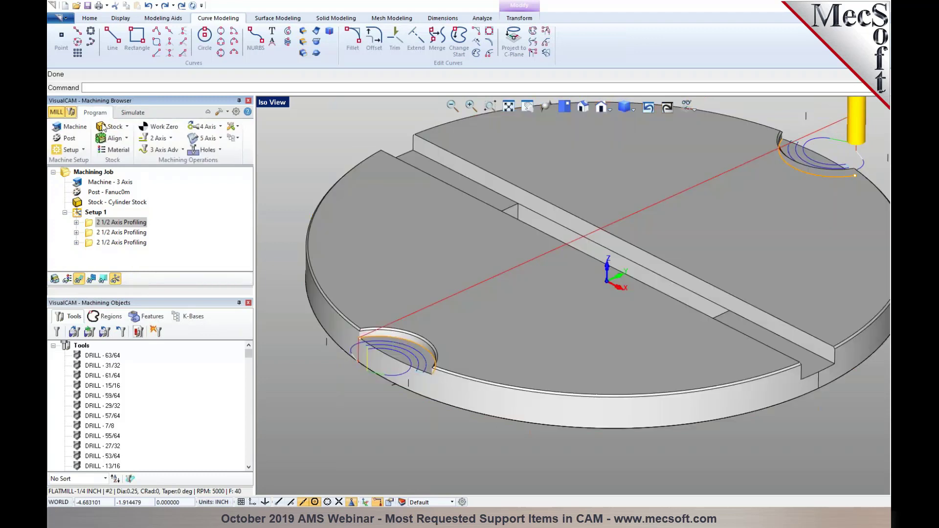
{"action": "double_click", "coordinate": [117, 223]}
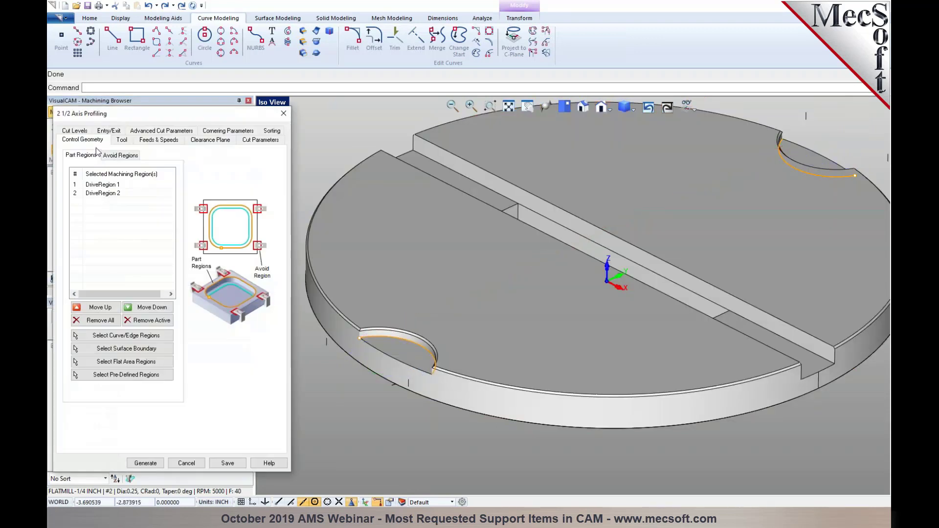
{"action": "left_click", "coordinate": [251, 142]}
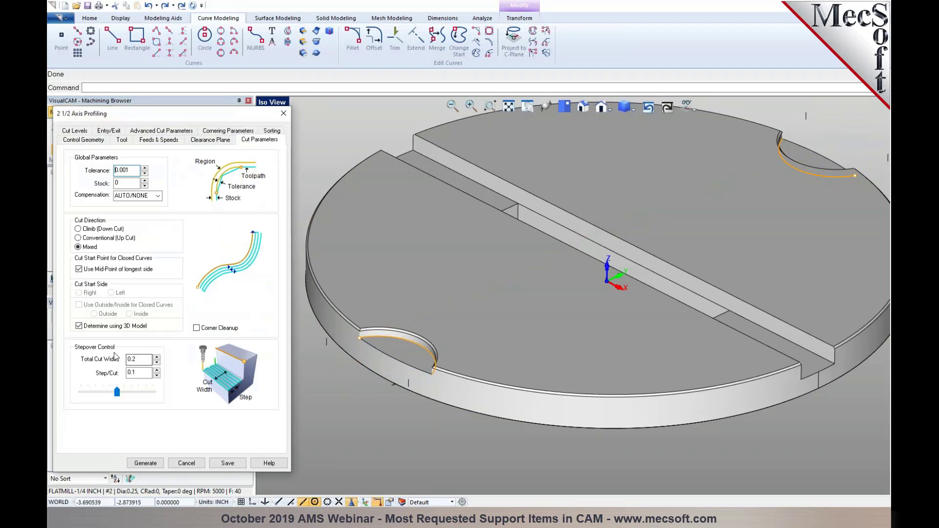
{"action": "left_click", "coordinate": [137, 360]}
{"action": "type", "text": "3"}
{"action": "key", "text": "Tab"}
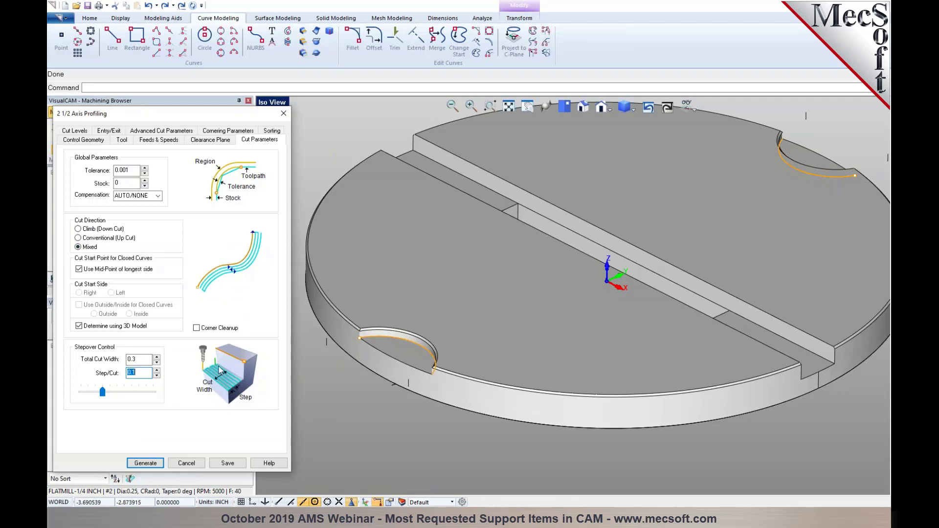
{"action": "mouse_move", "coordinate": [80, 233]}
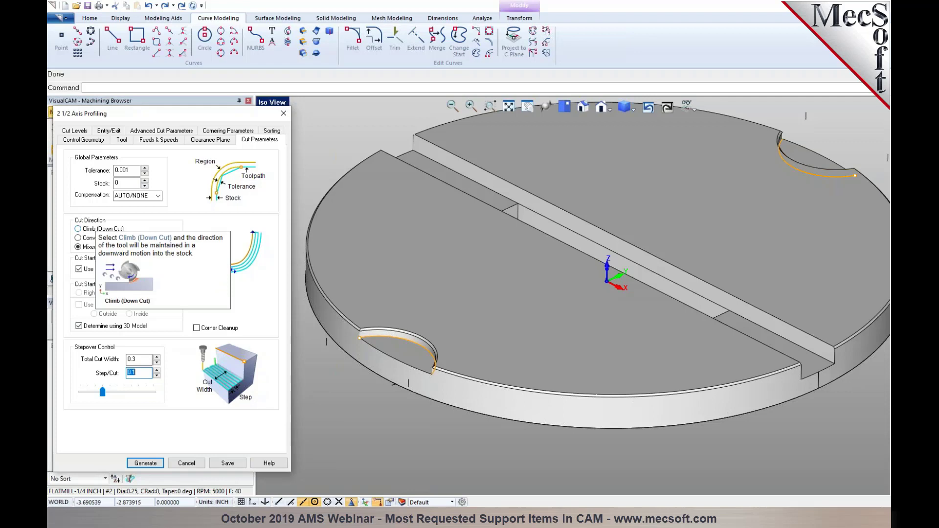
{"action": "left_click", "coordinate": [79, 229]}
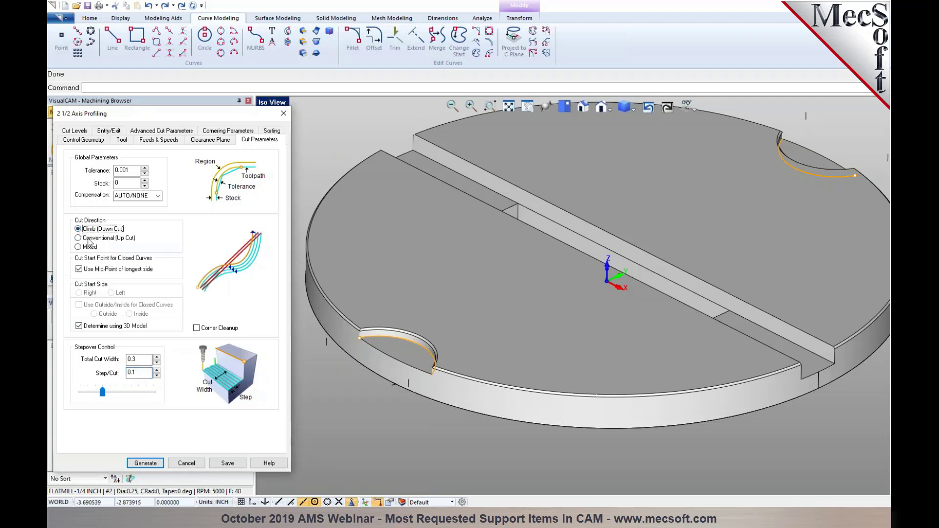
{"action": "left_click", "coordinate": [145, 463]}
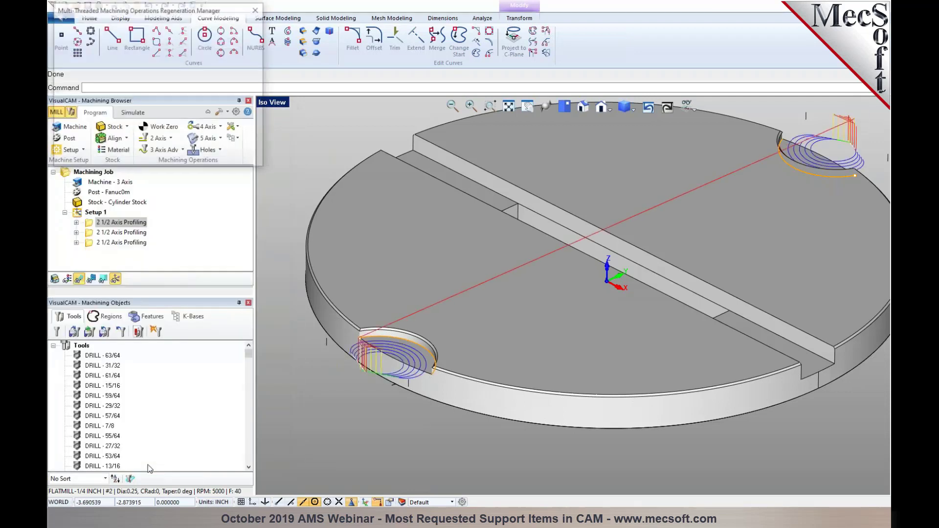
Simulate the climb-cut notch profiling operation and examine the material removed at both edge notches
{"action": "left_click", "coordinate": [130, 113]}
{"action": "left_click", "coordinate": [129, 141]}
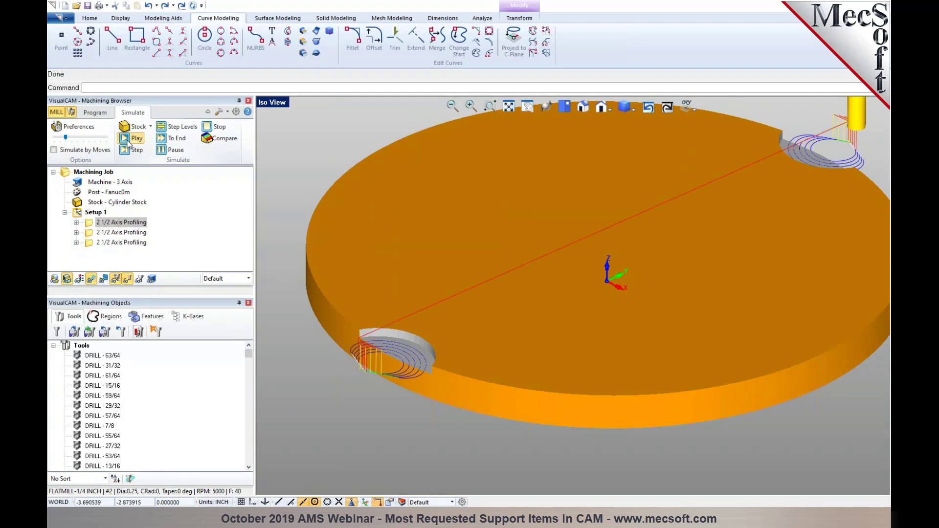
{"action": "scroll", "coordinate": [335, 385], "scroll_direction": "down", "scroll_amount": 3}
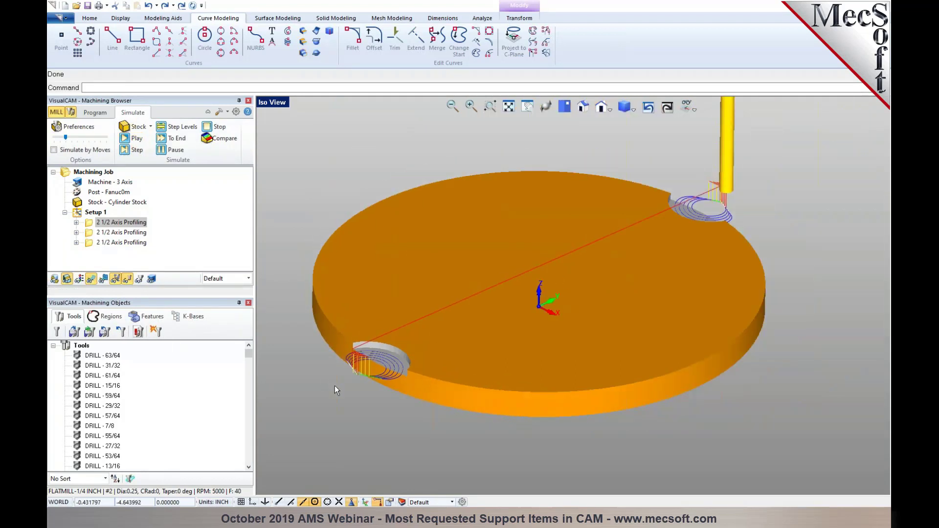
{"action": "scroll", "coordinate": [366, 345], "scroll_direction": "up", "scroll_amount": 2}
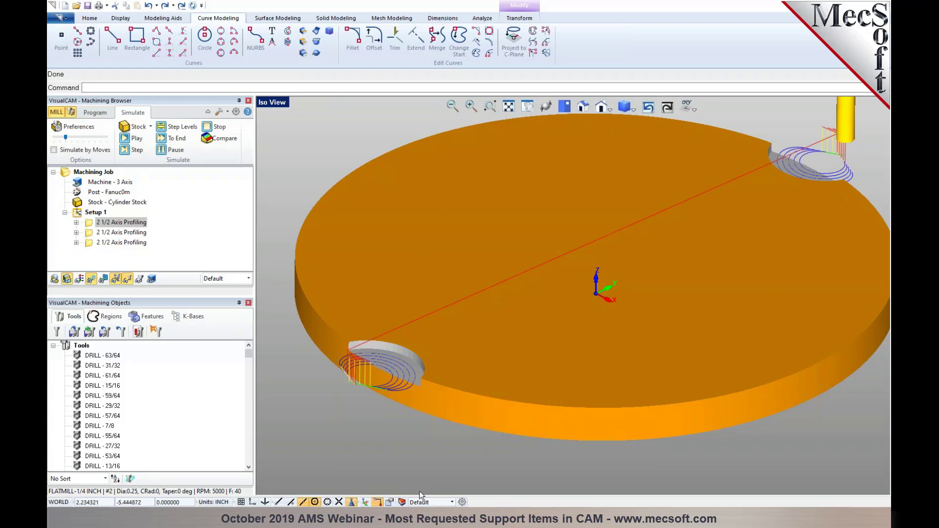
Switch to the presentation slideshow and advance from the Demo slide to the closing thank-you slide
{"action": "mouse_move", "coordinate": [379, 519]}
{"action": "left_click", "coordinate": [400, 489]}
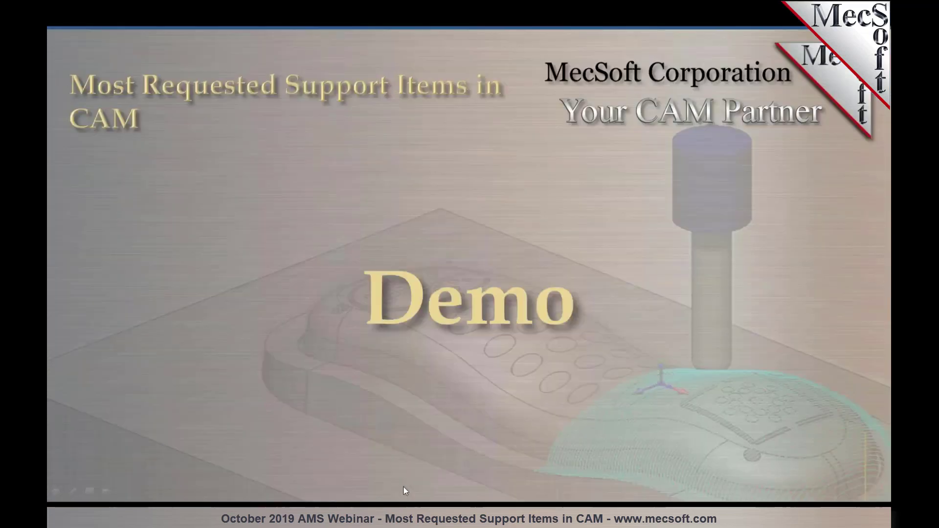
{"action": "left_click", "coordinate": [418, 448]}
{"action": "left_click", "coordinate": [557, 429]}
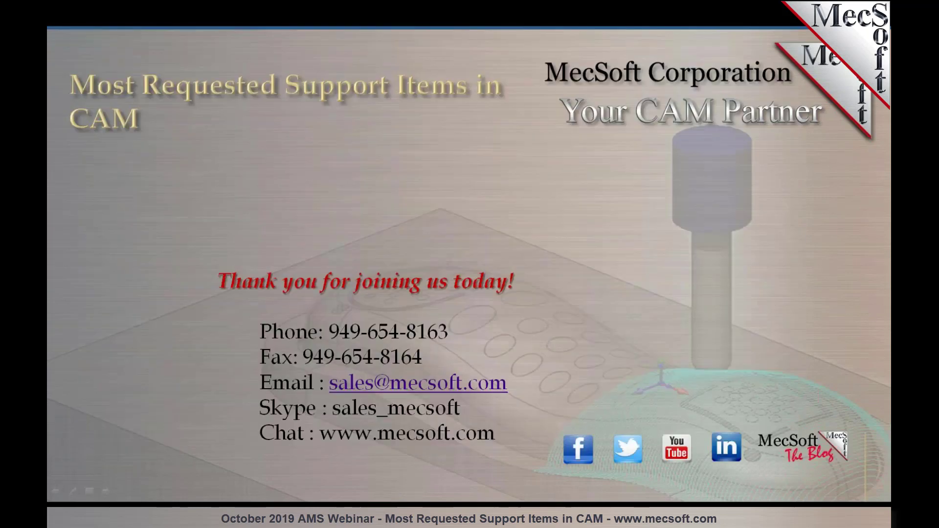